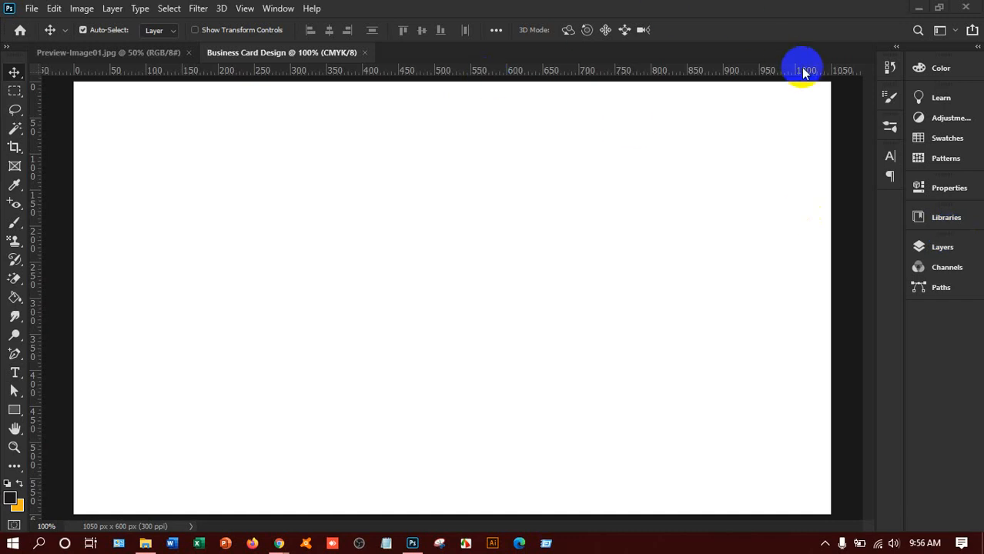
Step: Bring Photoshop to the front and zoom out on the current view
click(831, 83)
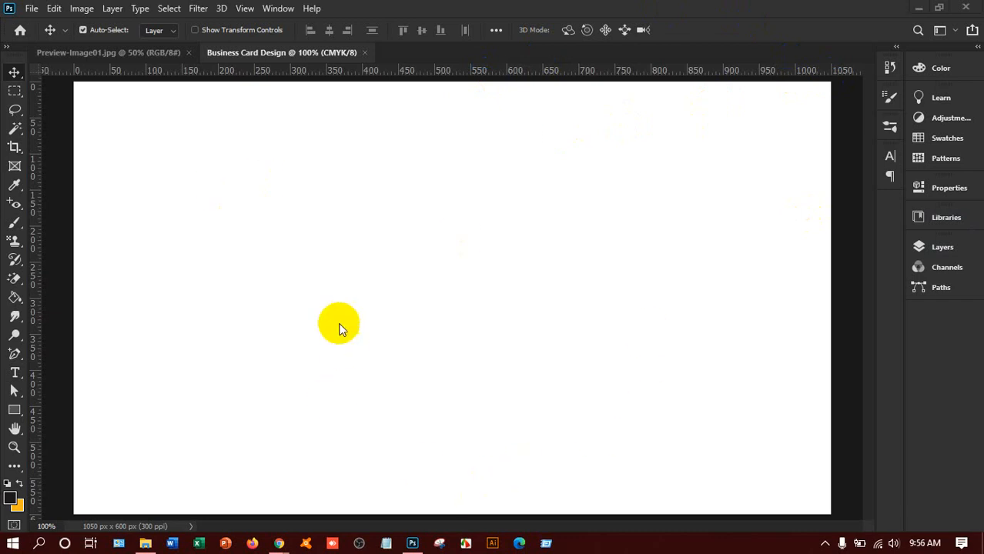
click(624, 34)
click(722, 18)
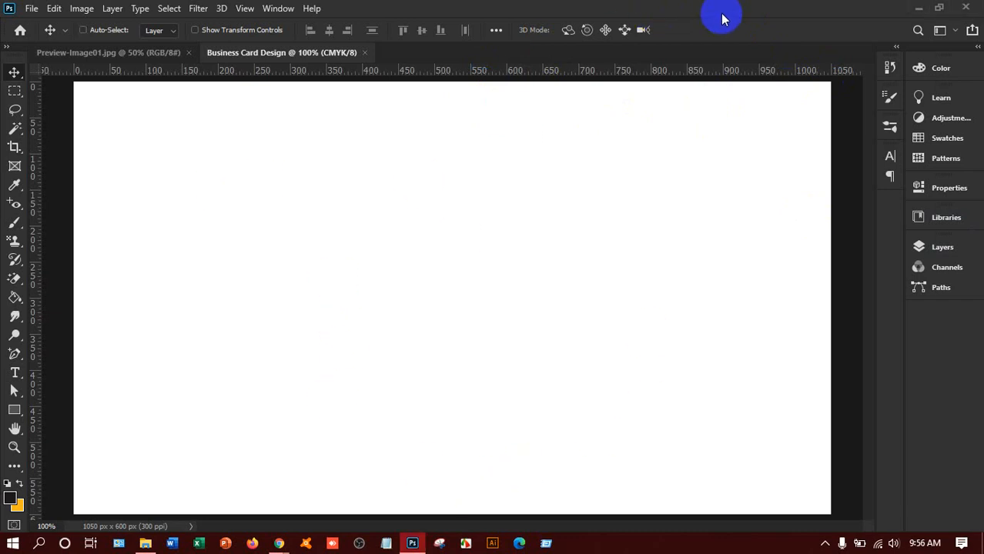
key(ctrl+minus)
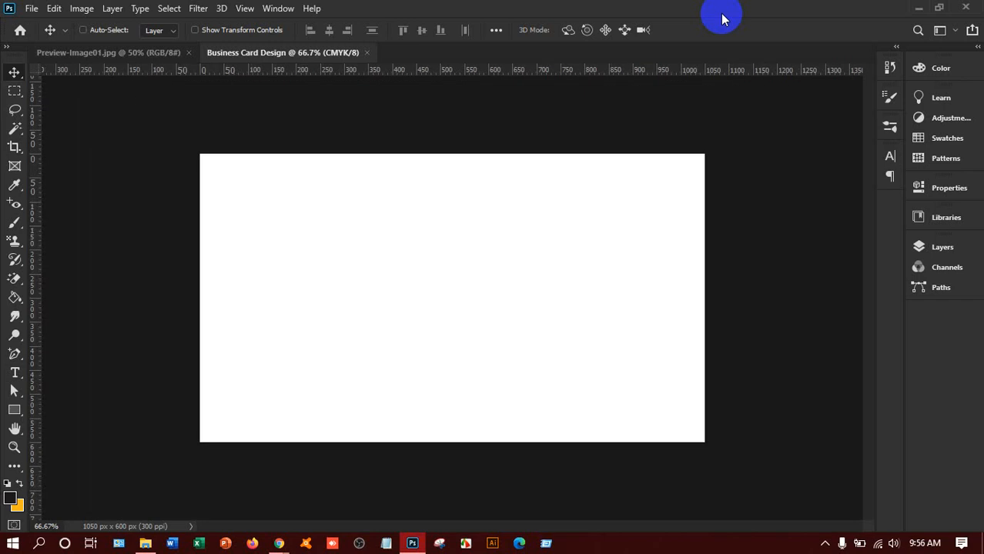
key(ctrl)
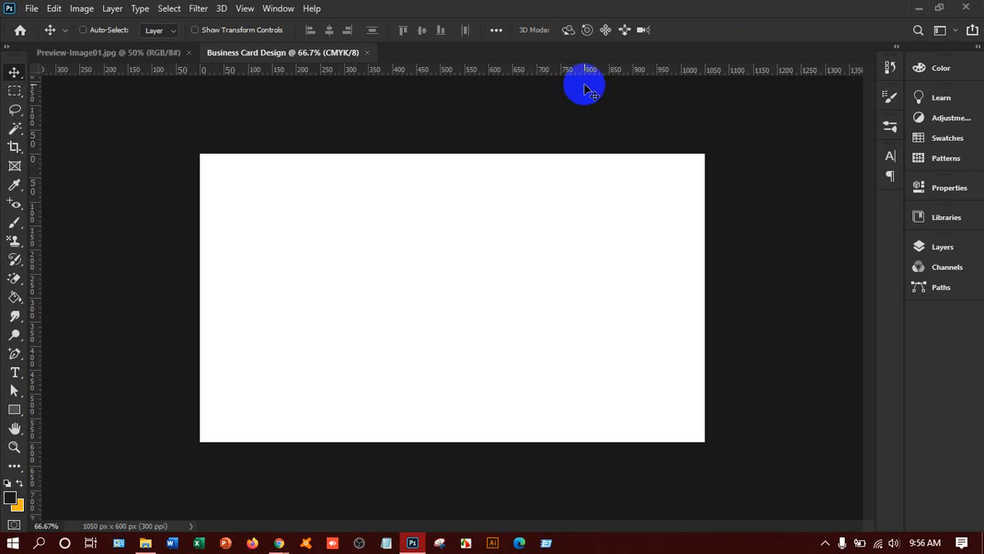
Step: Create a new 3.25 × 1.75 inch document at 300 ppi in CMYK
key(ctrl+n)
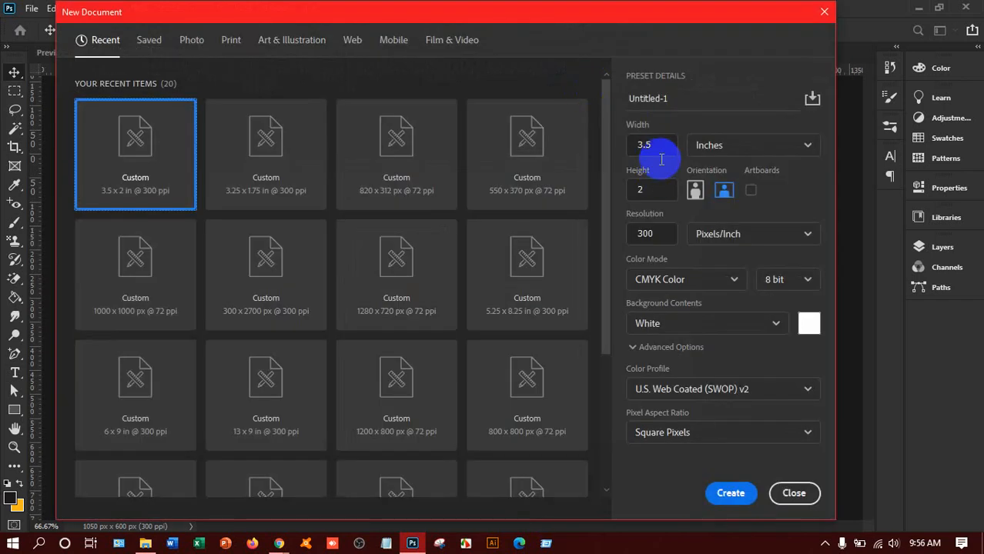
double_click(655, 145)
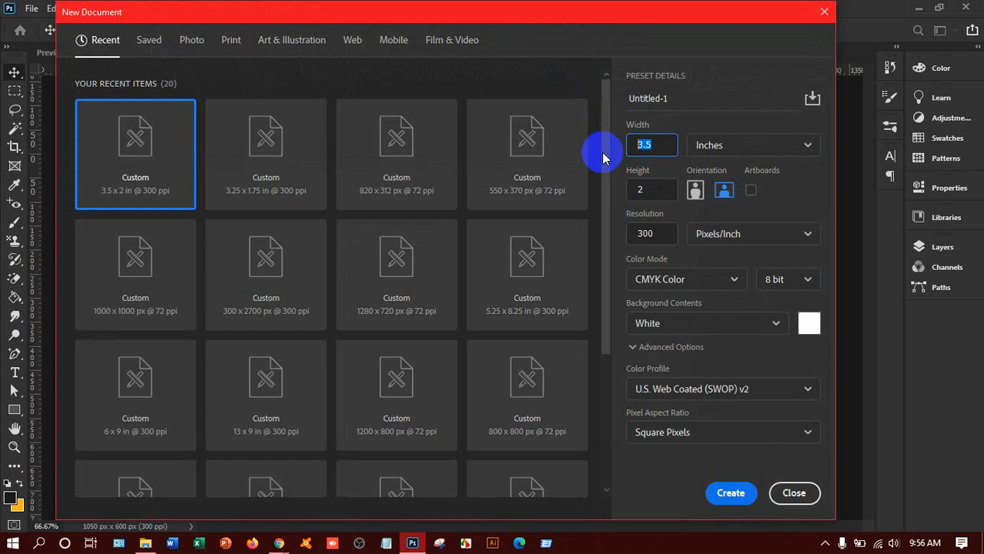
text(3.25)
double_click(645, 197)
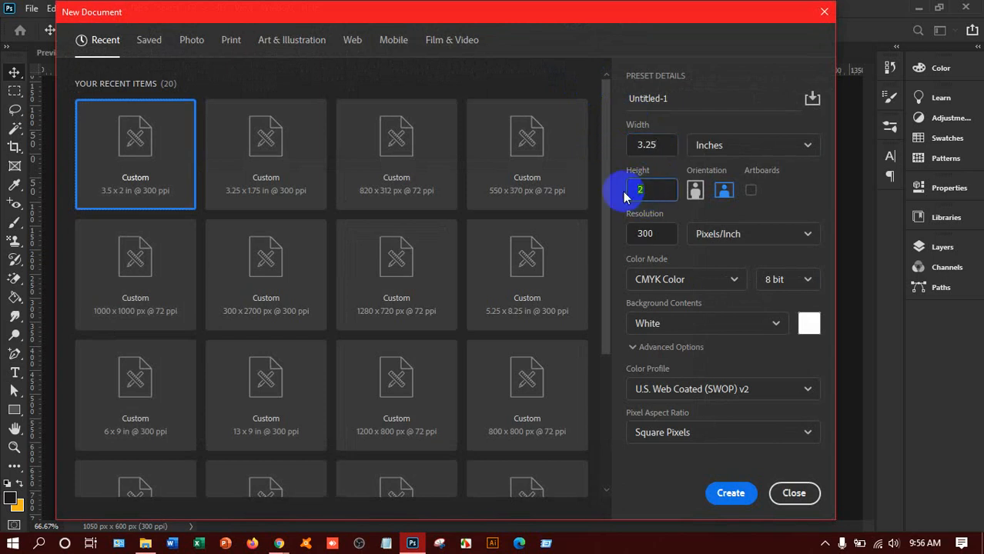
text(1.75)
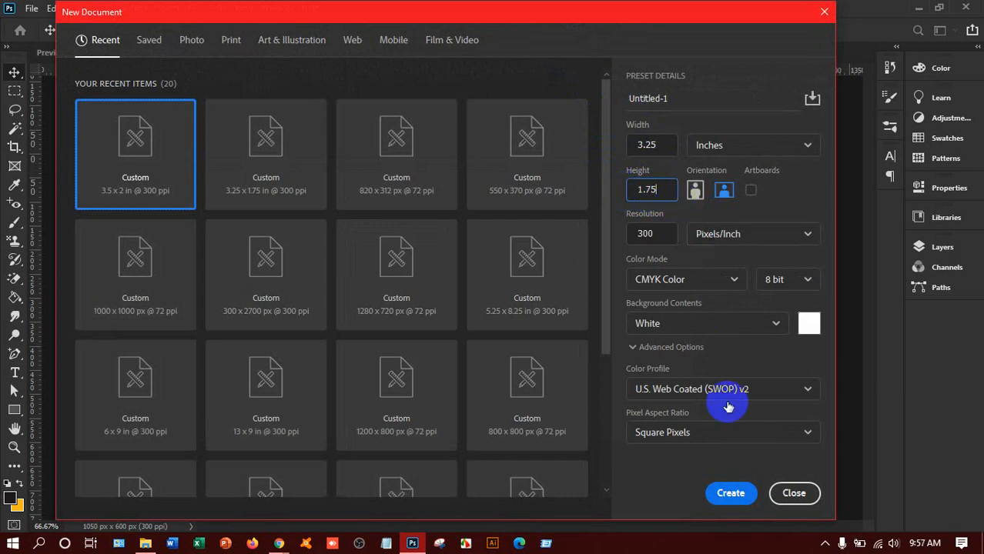
click(731, 494)
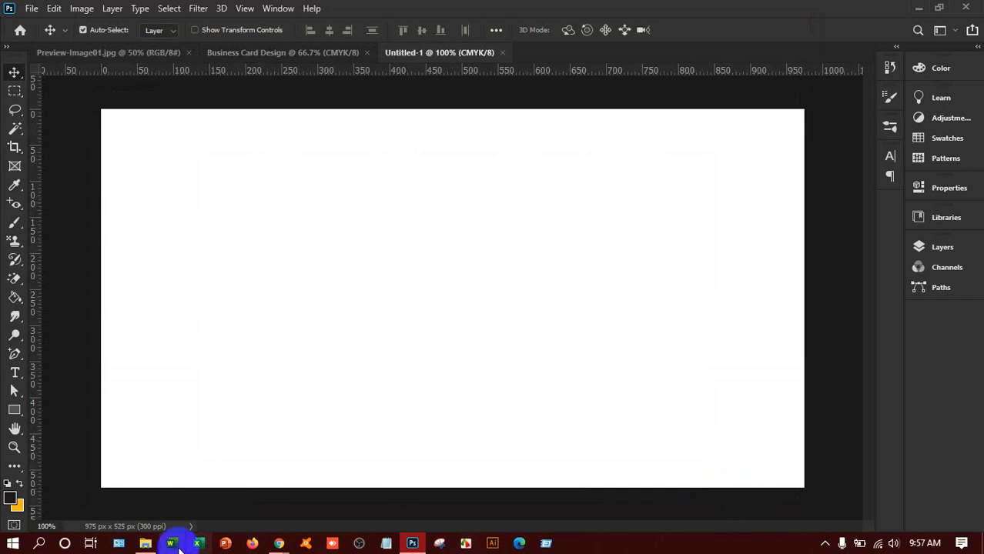
Step: Set the foreground colour to a bright saturated blue
click(11, 502)
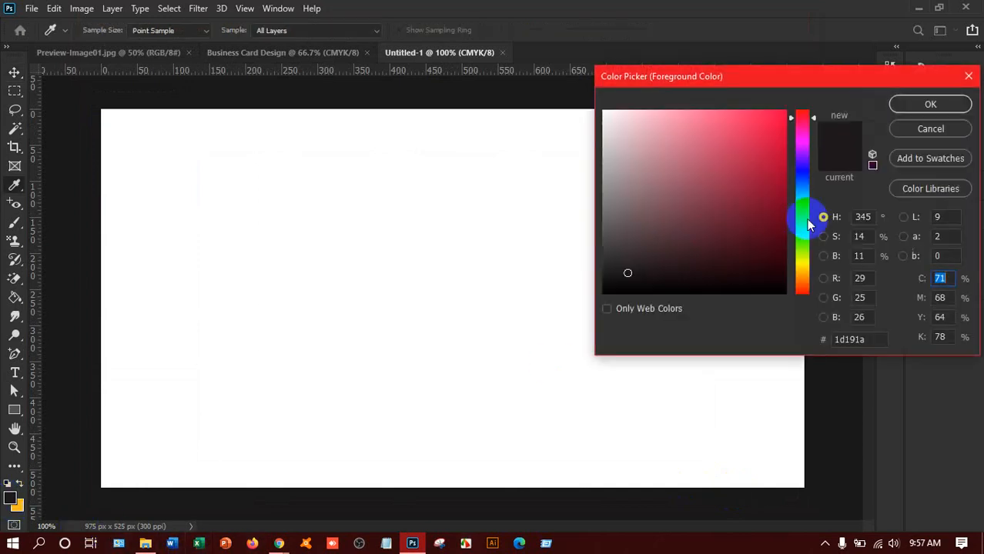
click(799, 179)
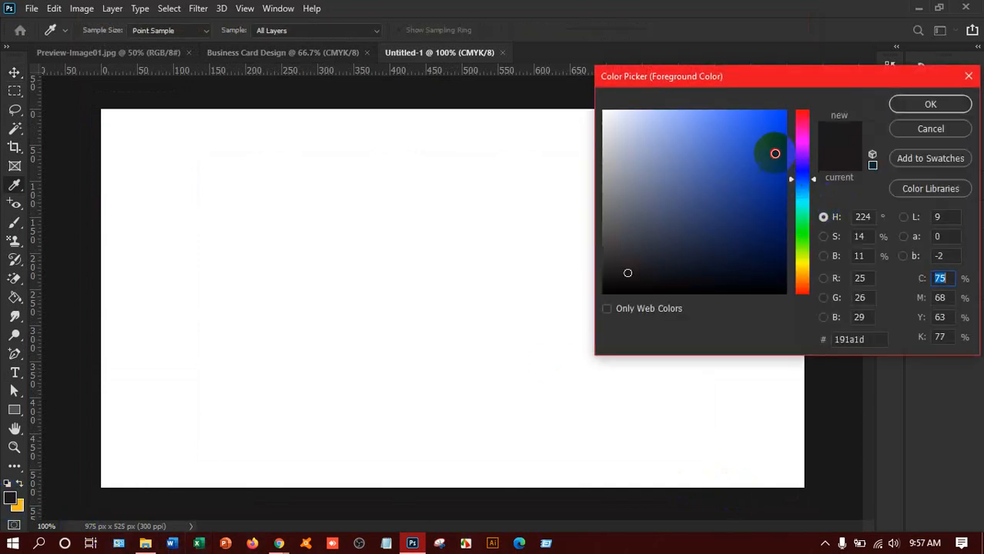
drag(773, 151, 826, 29)
click(936, 100)
Step: Undo an accidental layer copy in Business Card Design, then fill Untitled-1 with the blue
key(v)
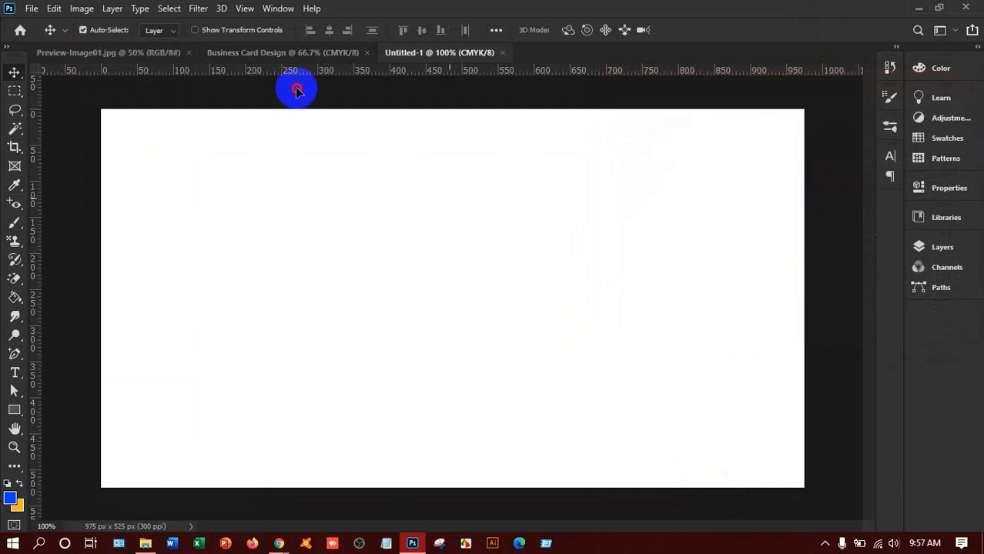
click(285, 53)
drag(284, 52, 414, 264)
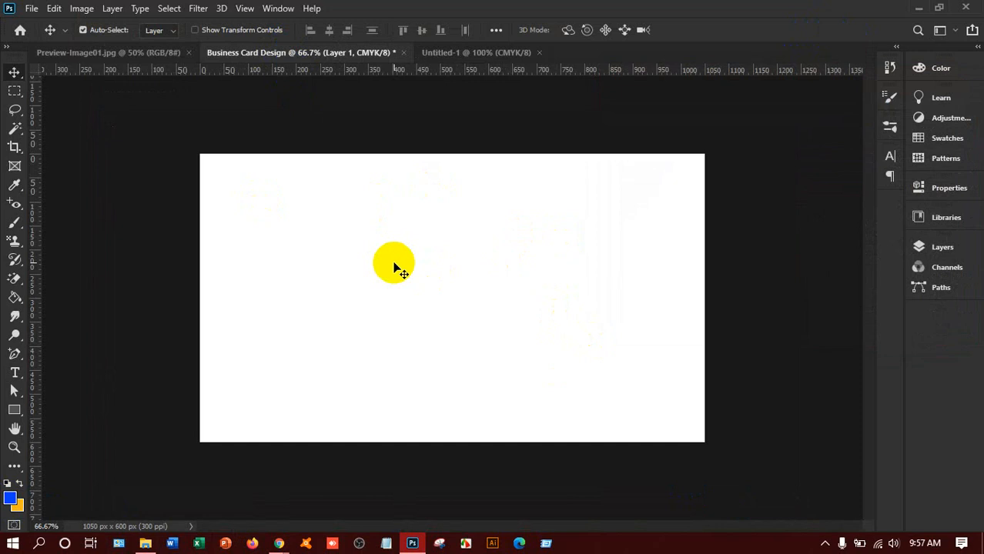
click(481, 52)
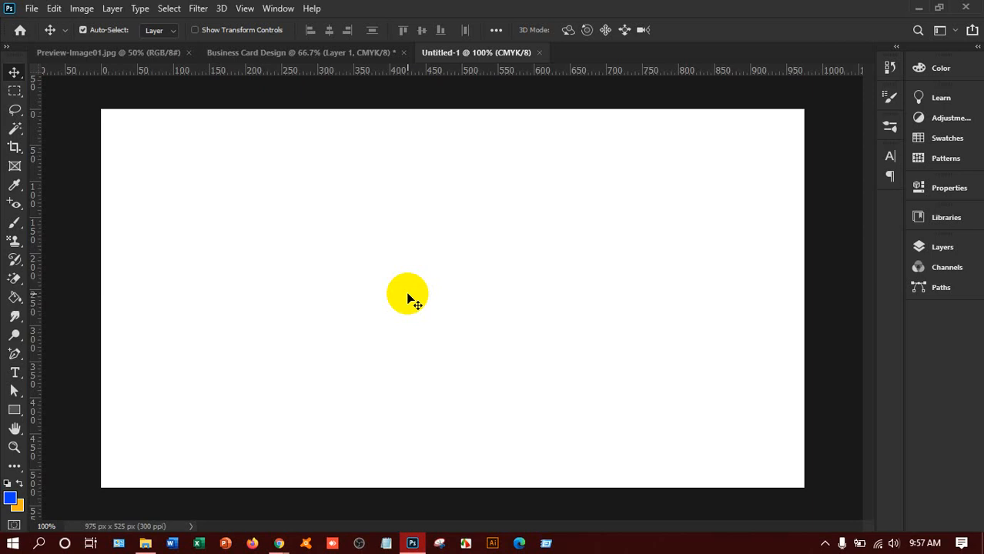
click(323, 54)
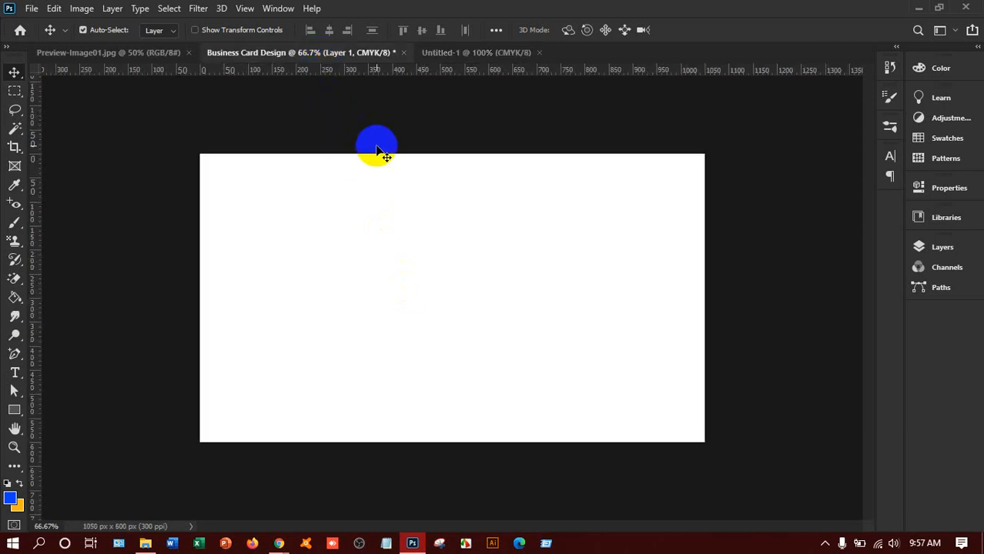
key(ctrl)
key(ctrl+z)
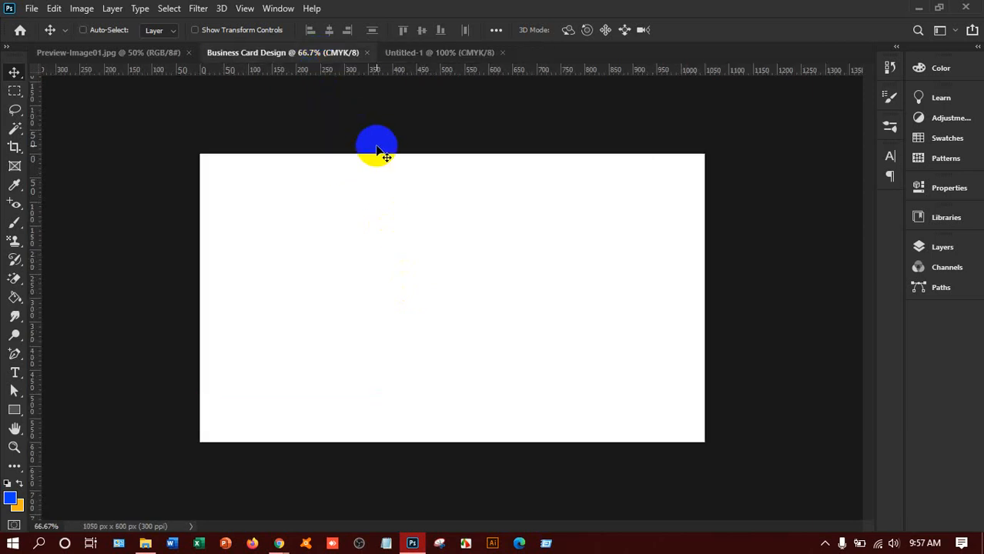
click(422, 54)
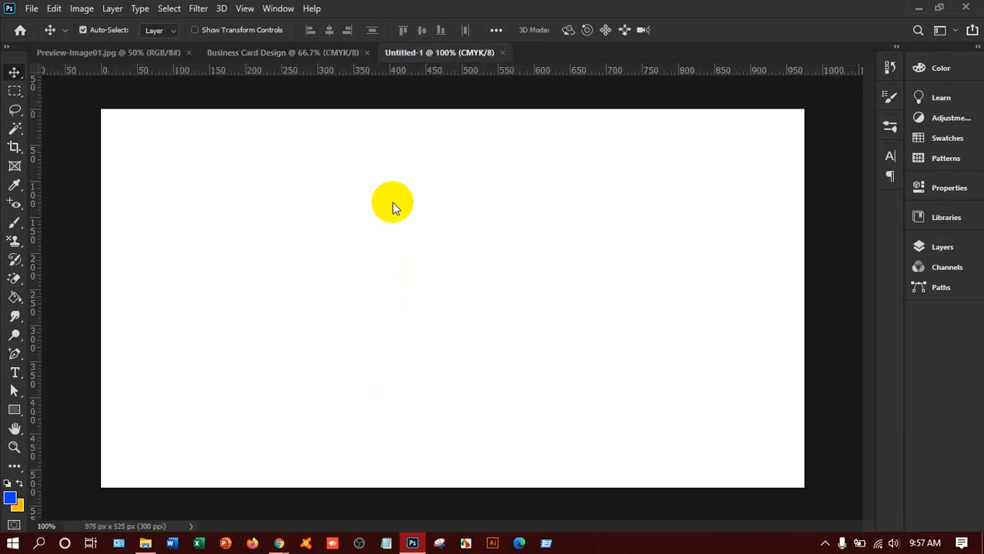
key(alt+BackSpace)
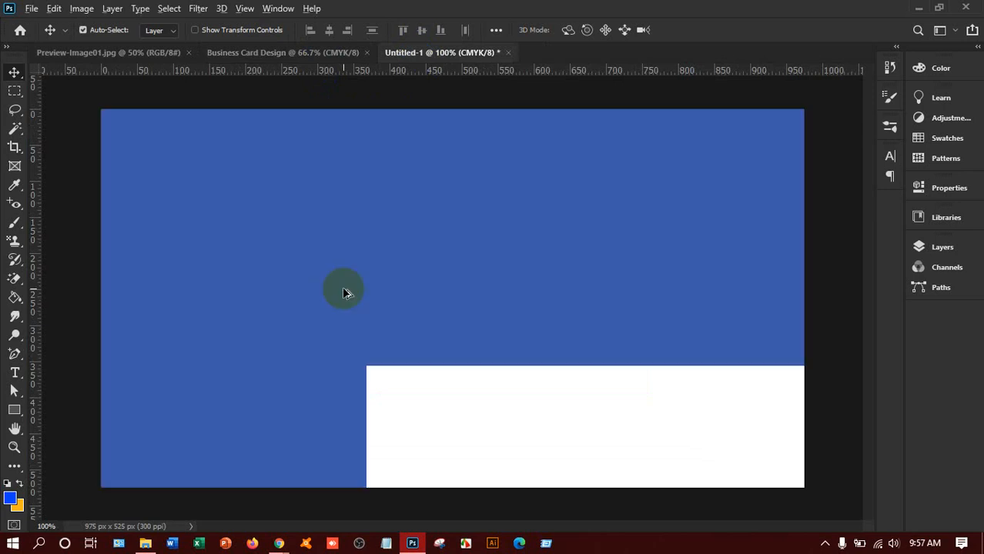
Step: Drag the blue canvas into Business Card Design, guide its top, left, right and bottom edges, then delete it
mouse_move(464, 314)
mouse_down()
mouse_move(376, 215)
mouse_move(281, 62)
mouse_move(421, 254)
mouse_move(487, 327)
mouse_move(460, 304)
mouse_move(469, 302)
mouse_up()
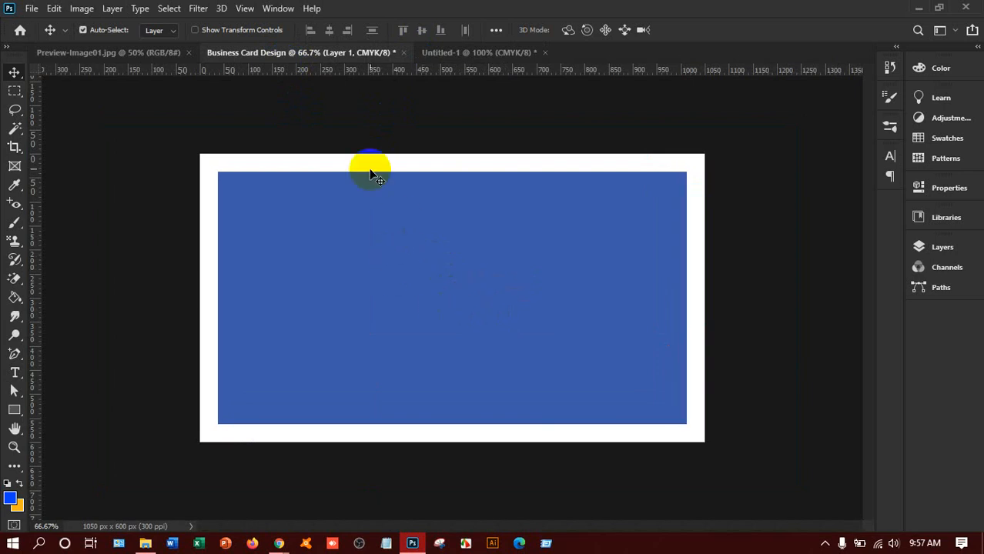
drag(419, 69, 426, 172)
drag(35, 281, 218, 296)
drag(39, 317, 687, 318)
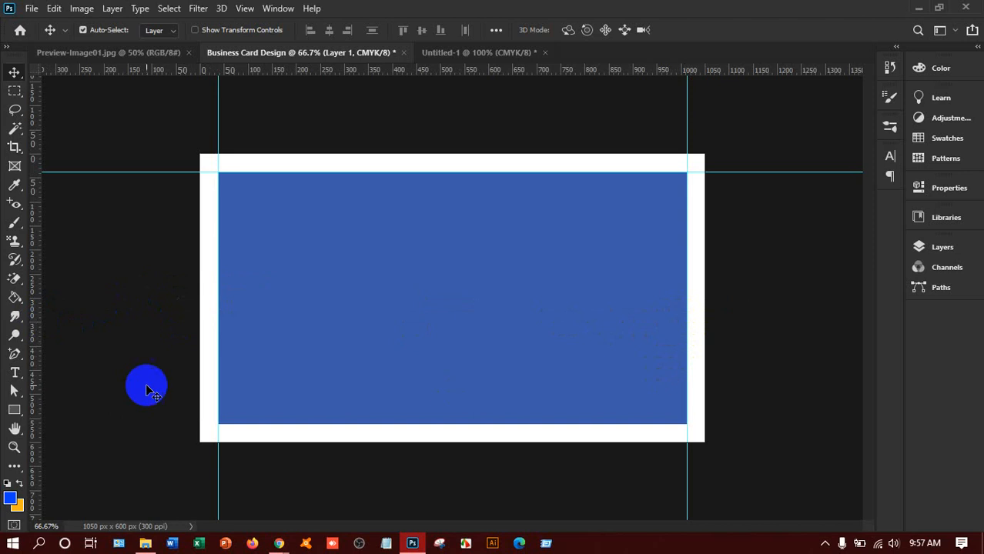
drag(442, 71, 452, 428)
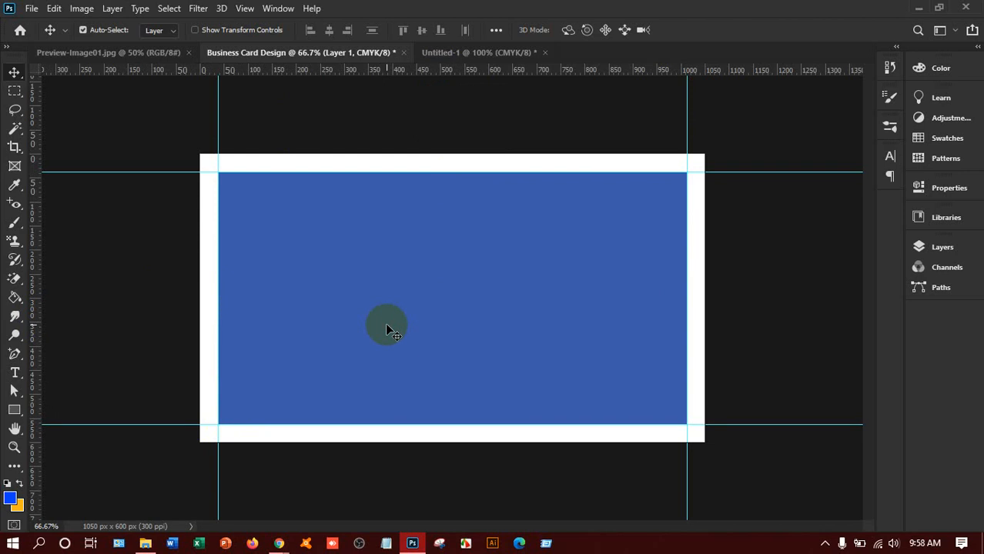
key(Delete)
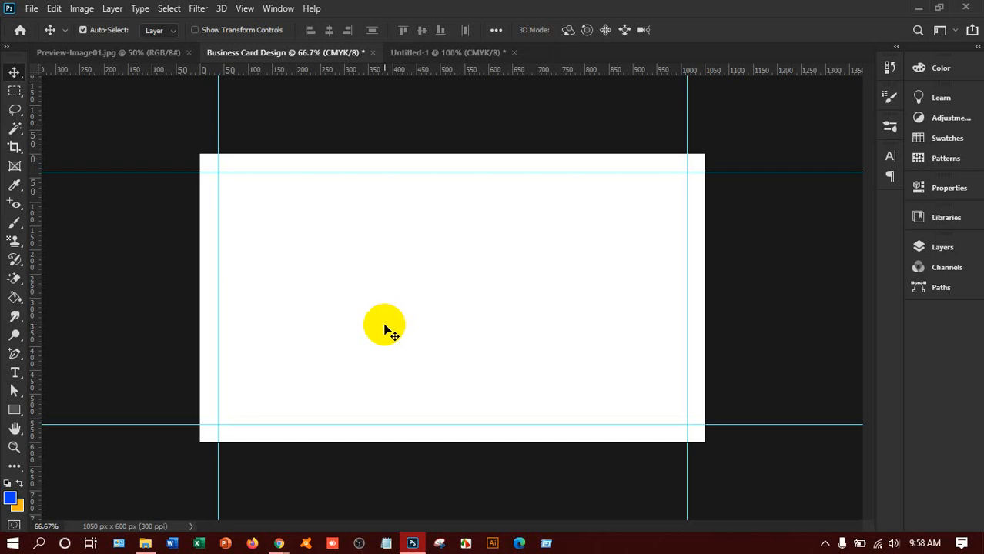
Step: Open the B 06.jpg reference business card image
click(32, 8)
click(44, 38)
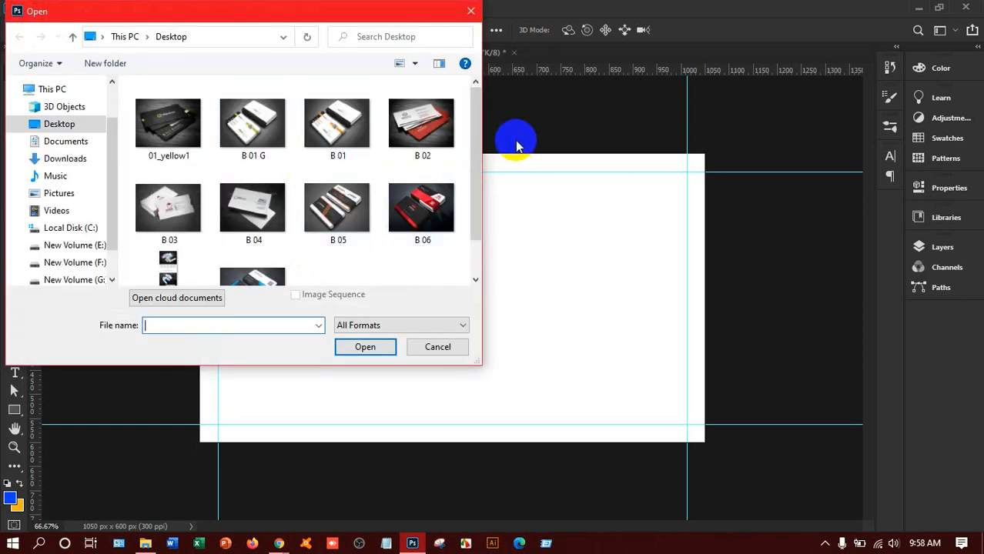
click(422, 204)
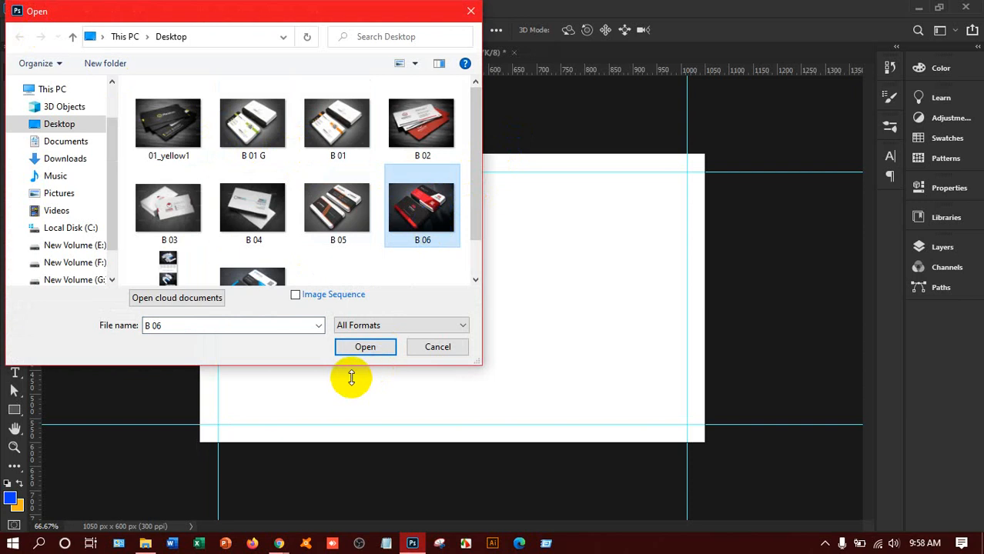
click(367, 346)
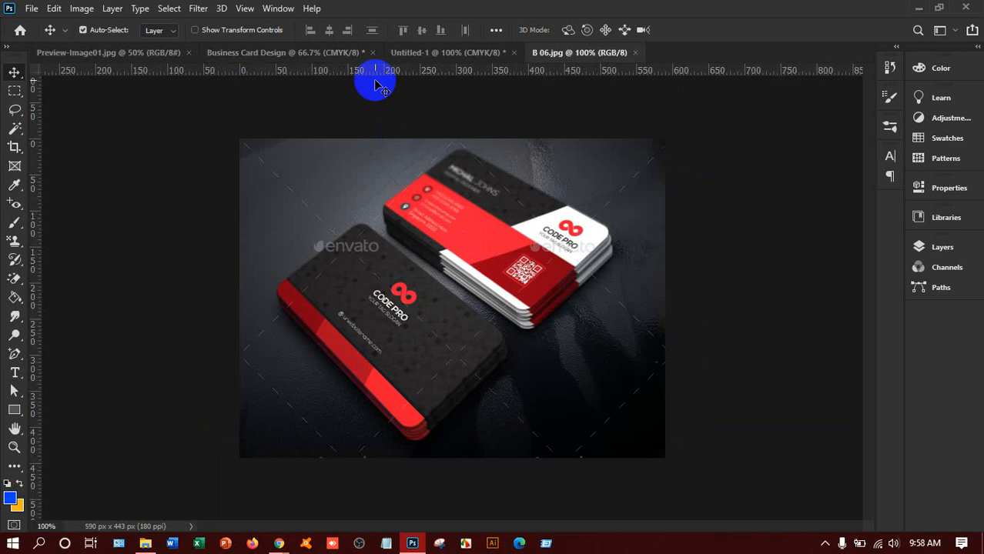
Step: Close Untitled-1 without saving and return to Business Card Design
click(437, 53)
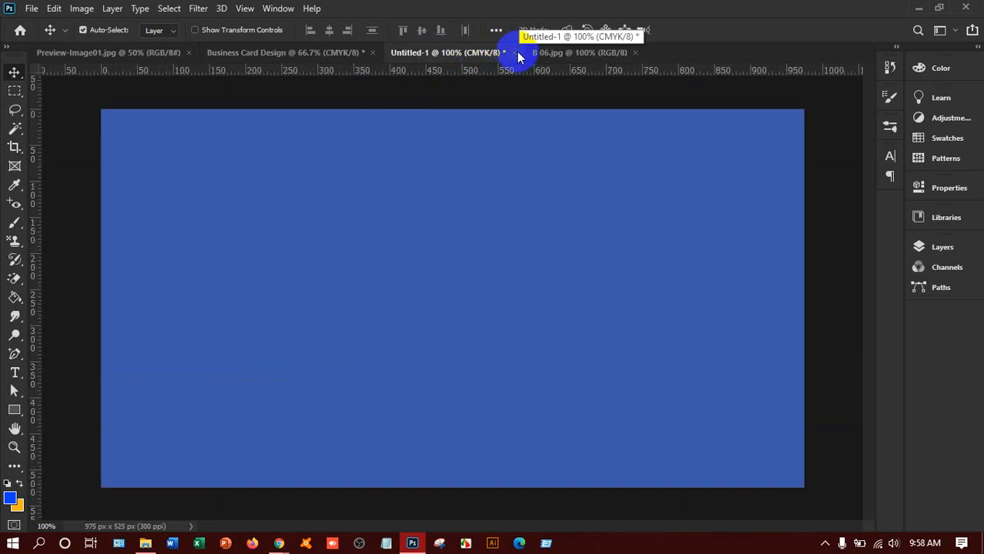
click(514, 52)
click(497, 208)
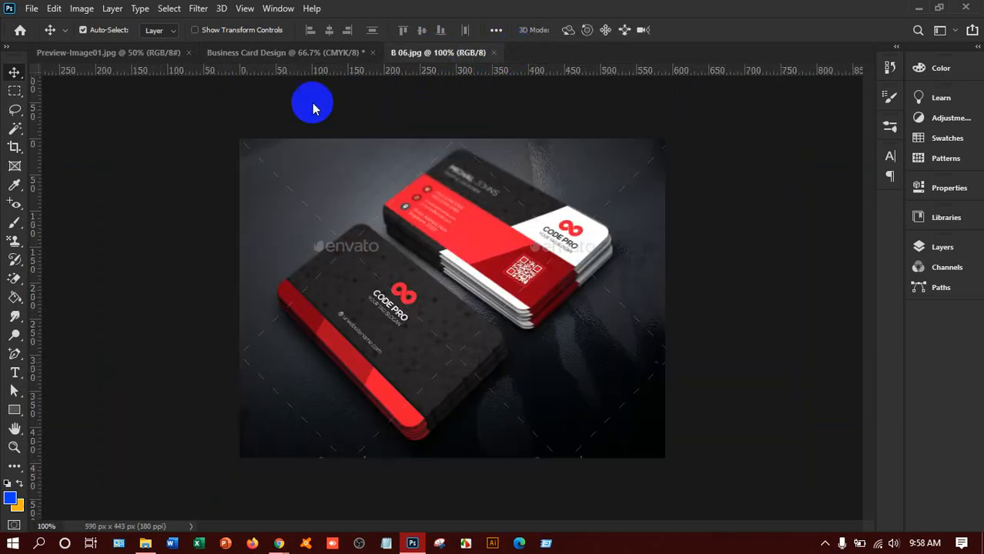
click(288, 52)
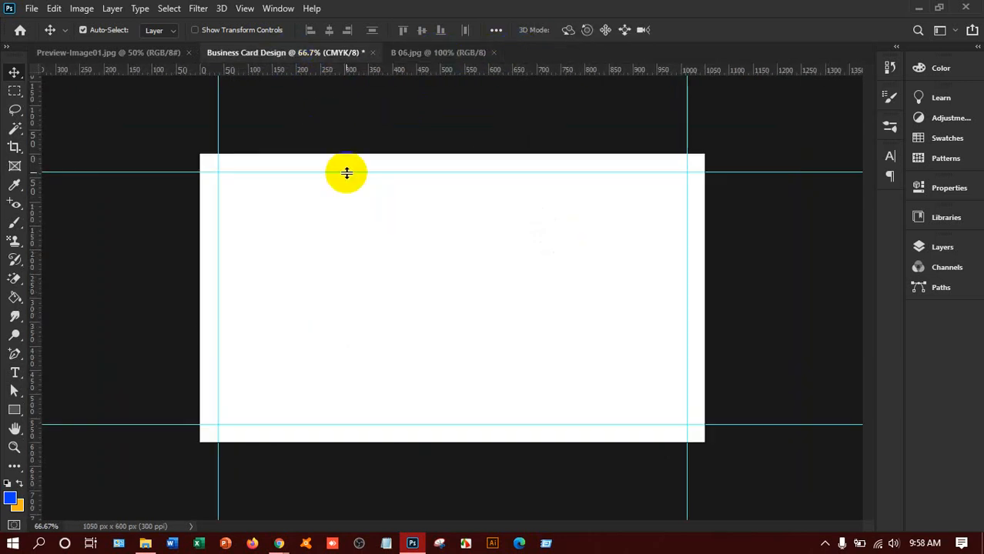
Step: Sample the dark grey and red from B 06.jpg and fill Business Card Design with dark grey
click(462, 52)
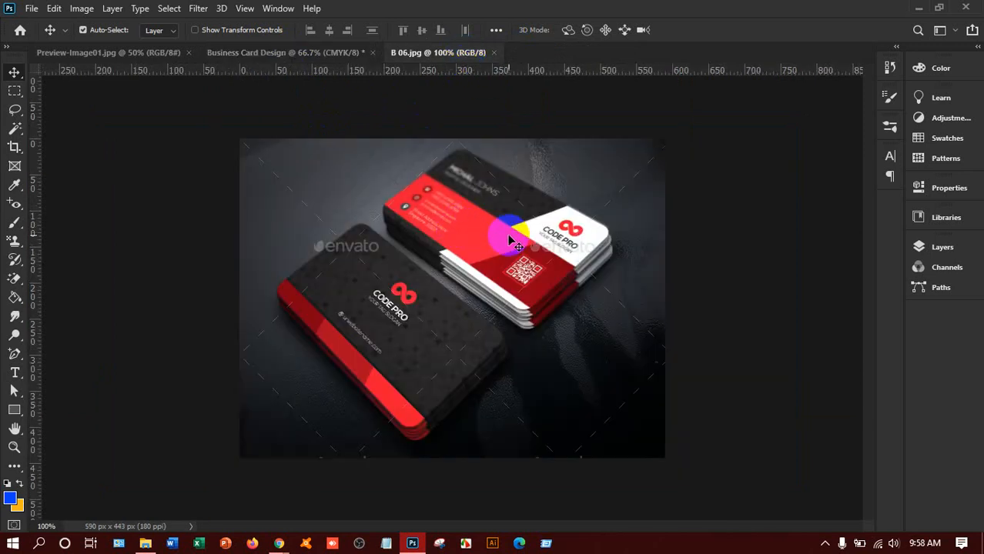
click(15, 186)
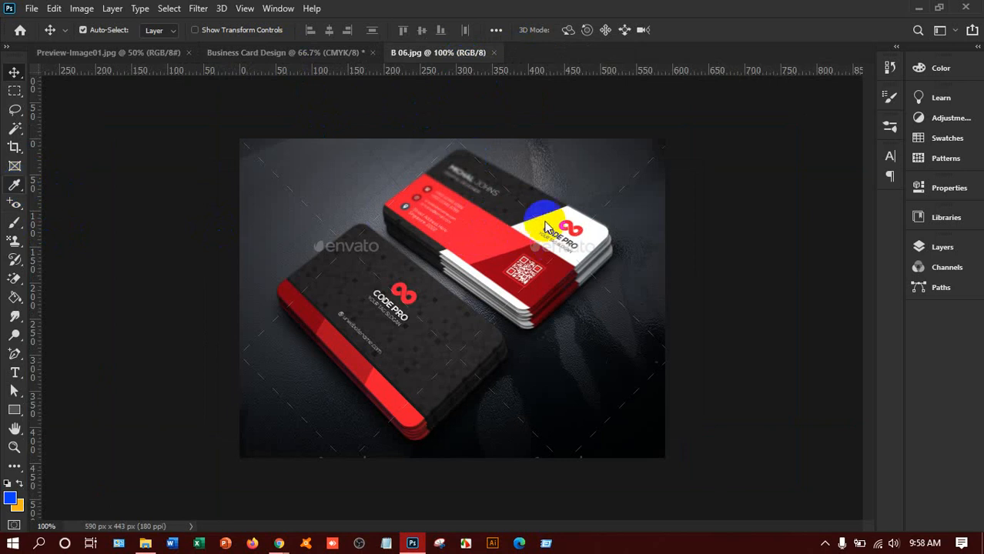
click(433, 310)
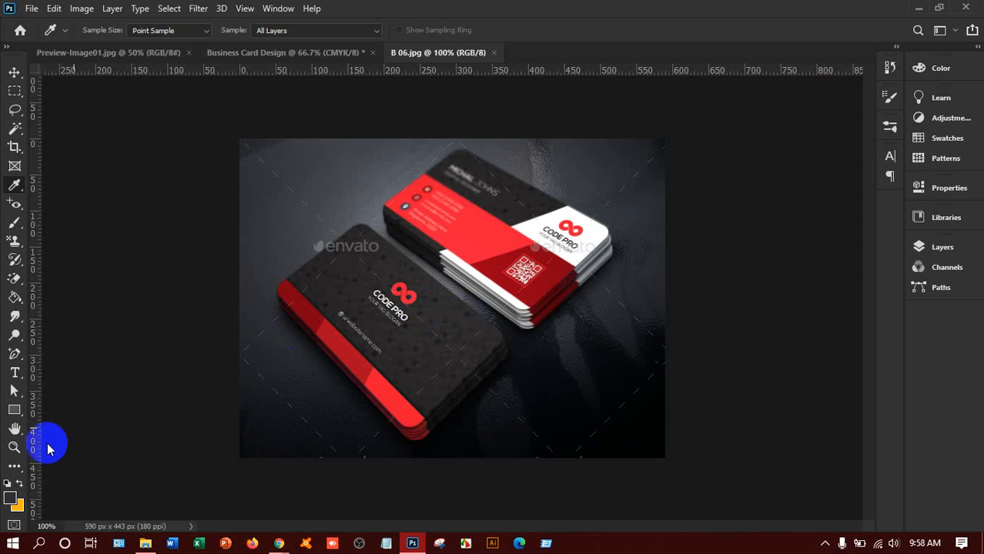
click(20, 484)
click(491, 232)
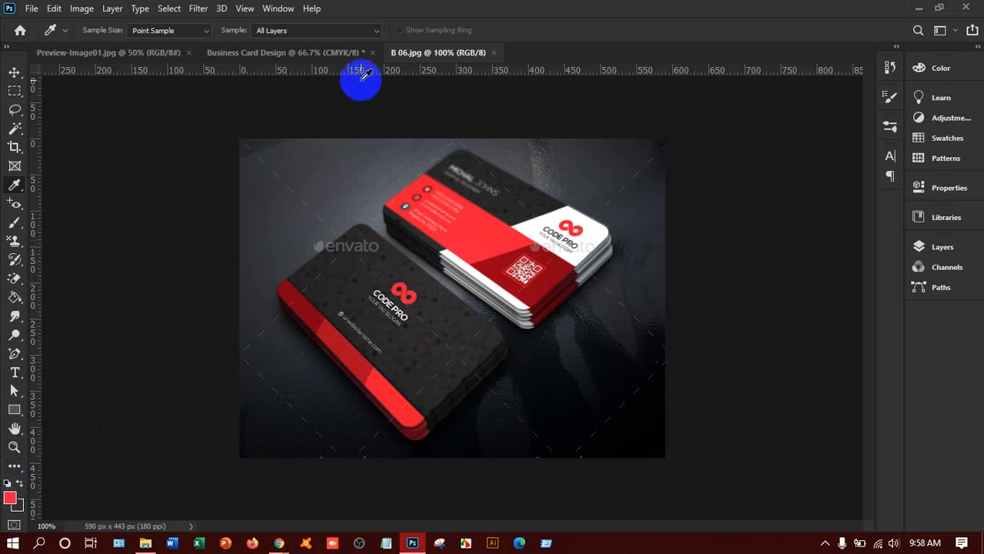
click(332, 54)
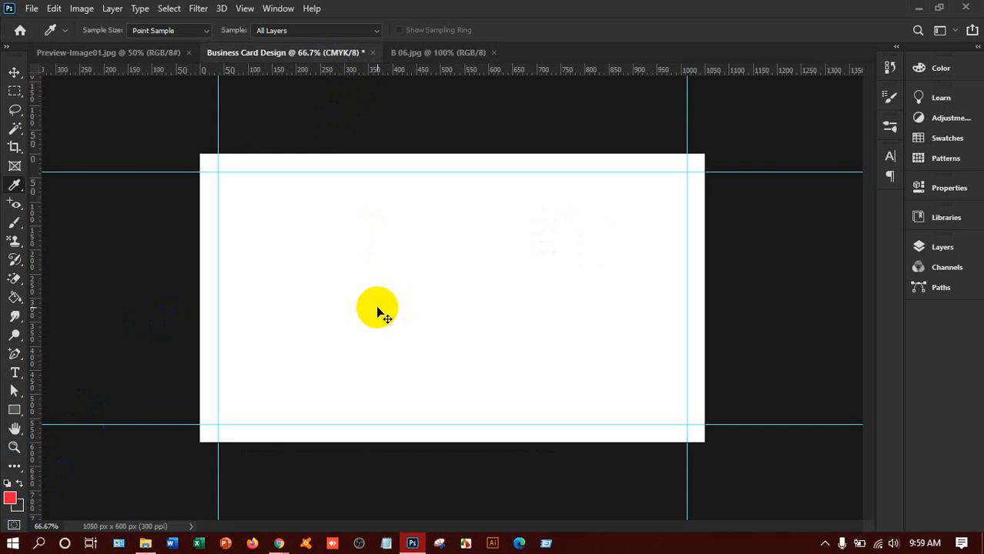
key(ctrl+BackSpace)
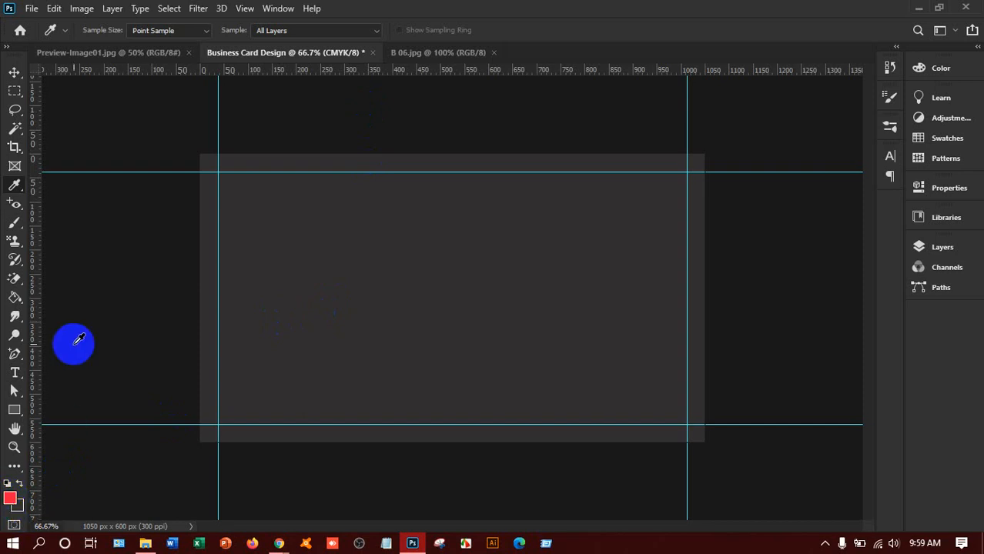
Step: Add a vertical guide and position it at the card's centre, X 525 px
click(14, 73)
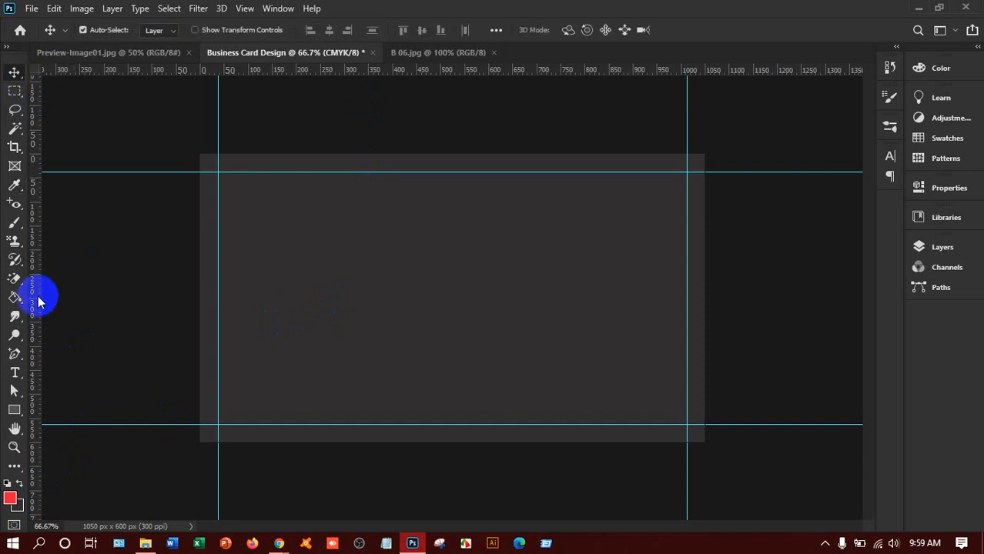
drag(36, 294, 461, 340)
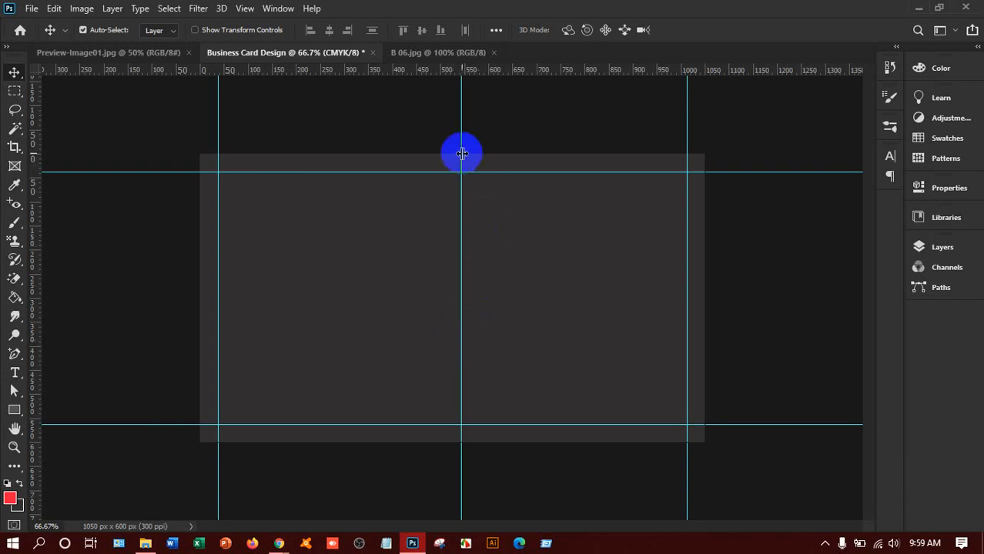
mouse_move(462, 154)
mouse_down()
mouse_move(440, 156)
mouse_move(455, 156)
mouse_up()
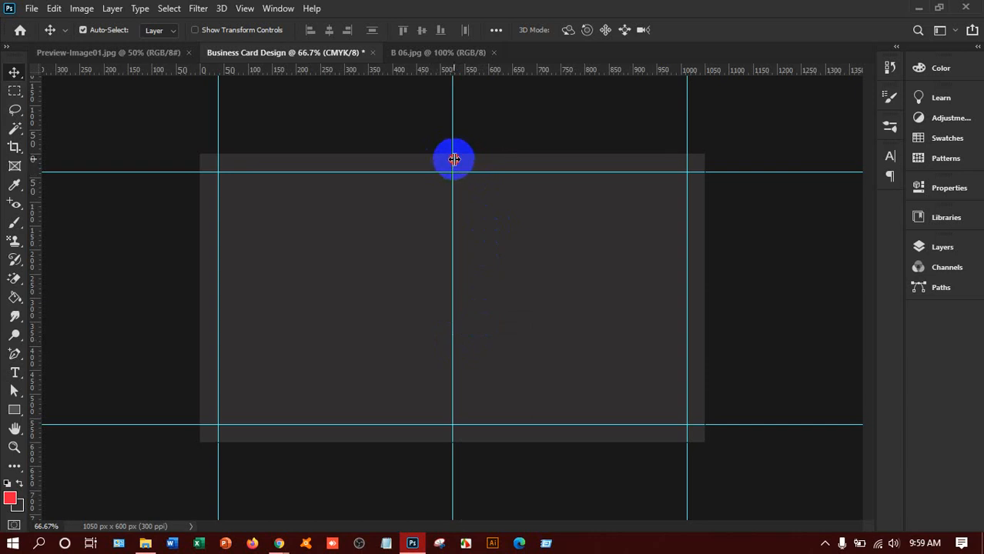
drag(453, 160, 449, 160)
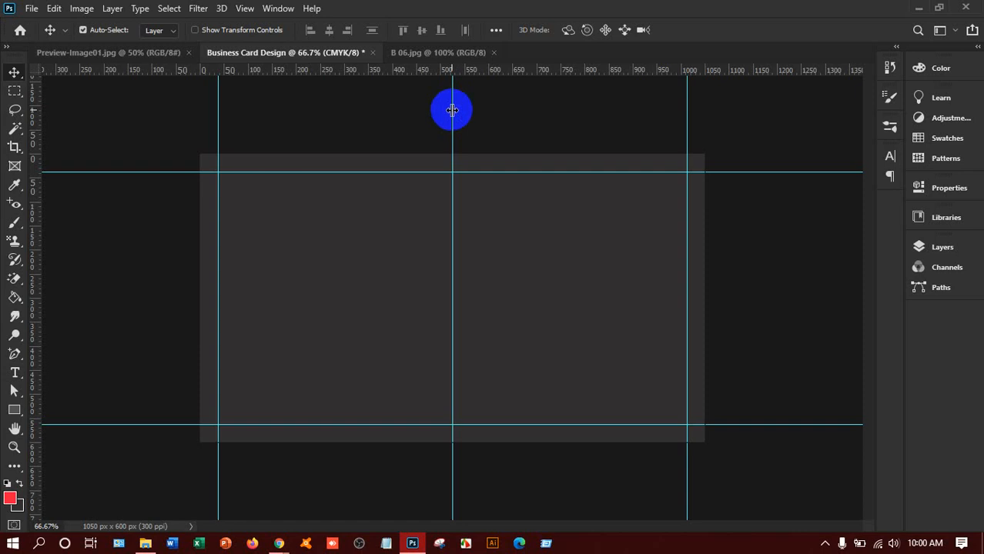
drag(452, 110, 441, 114)
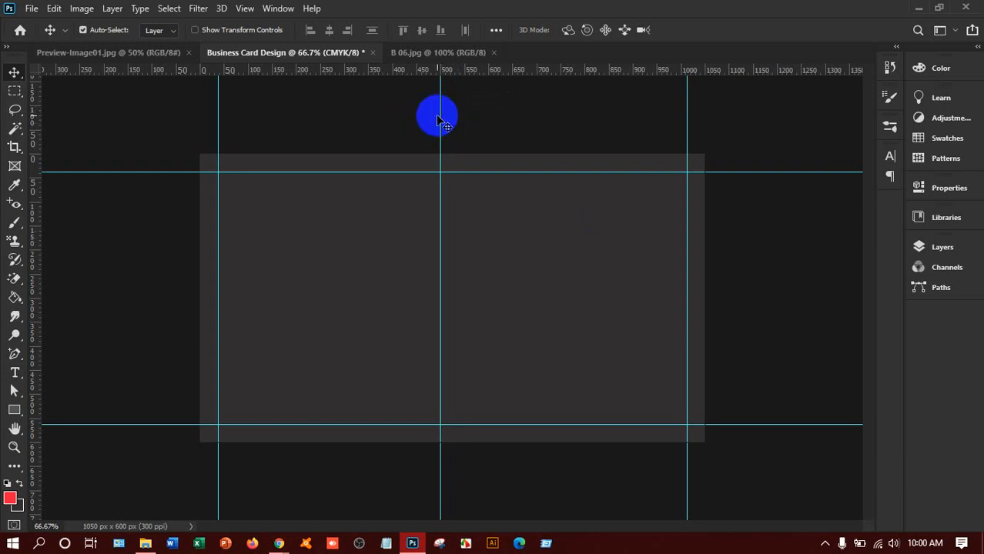
drag(442, 121, 452, 121)
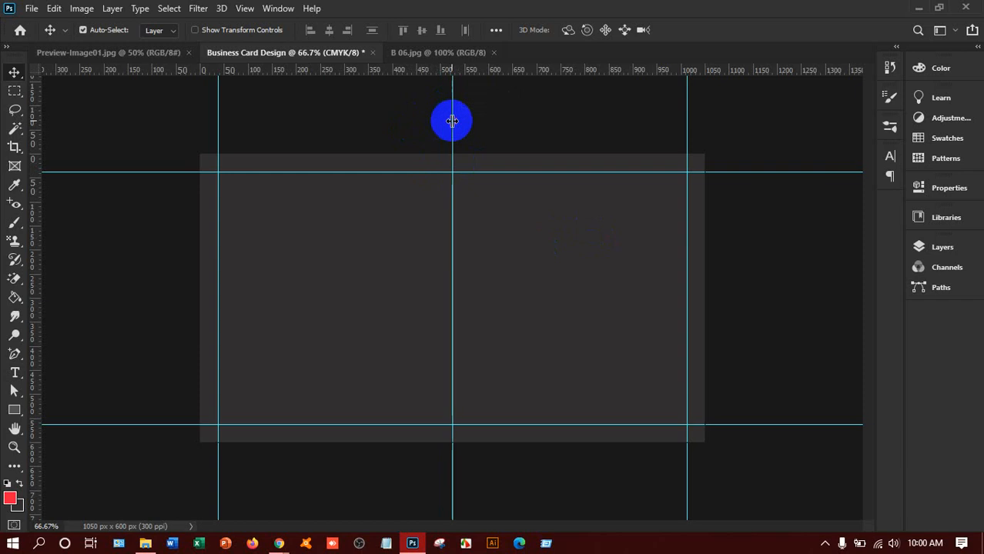
alt+click(15, 92)
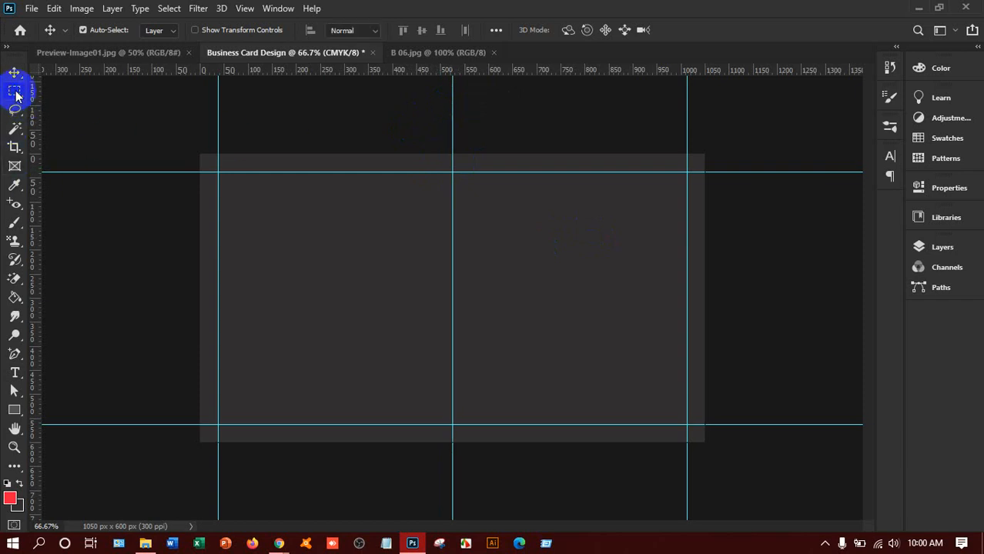
Step: Select the card's left half between the guides and fill it red on a new layer
right_click(14, 93)
click(70, 98)
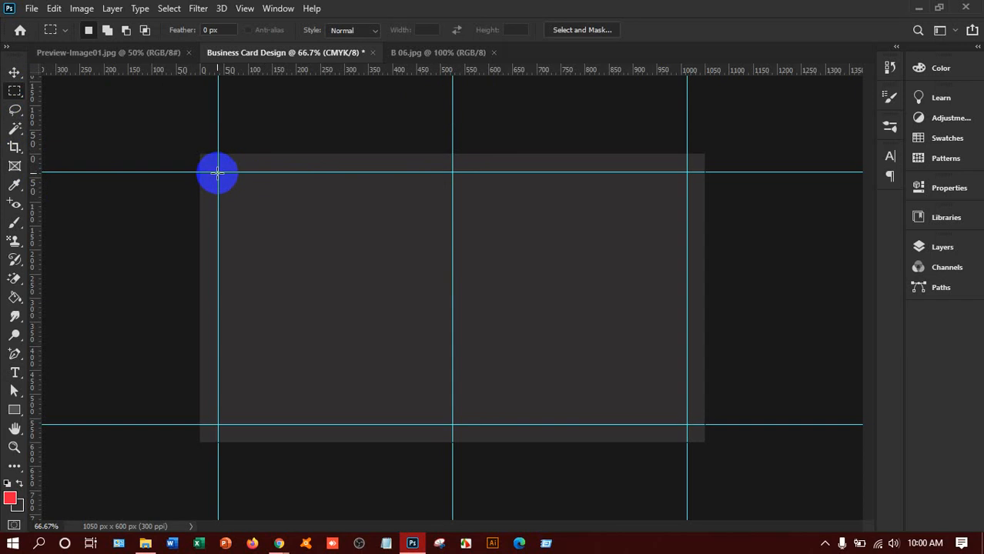
drag(217, 171, 448, 421)
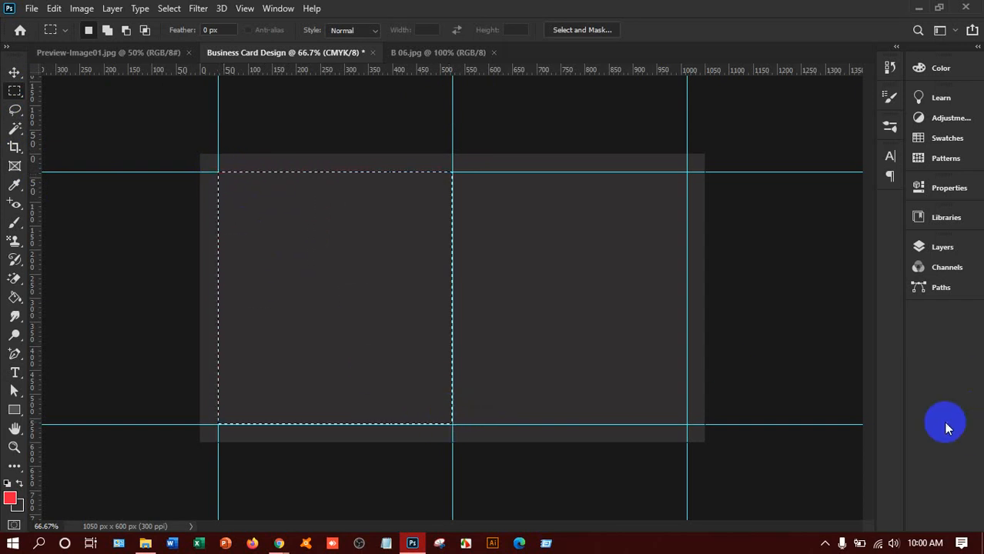
click(941, 248)
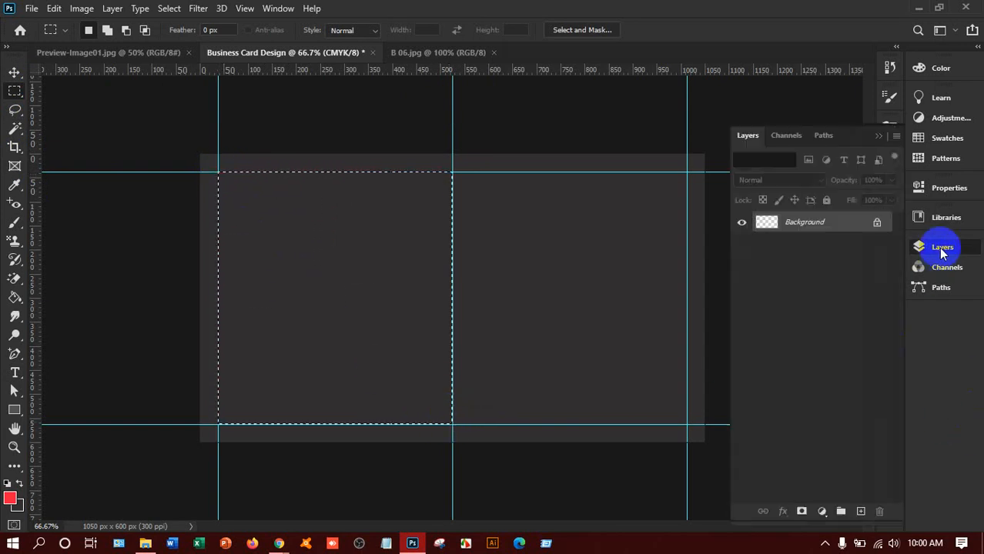
click(861, 512)
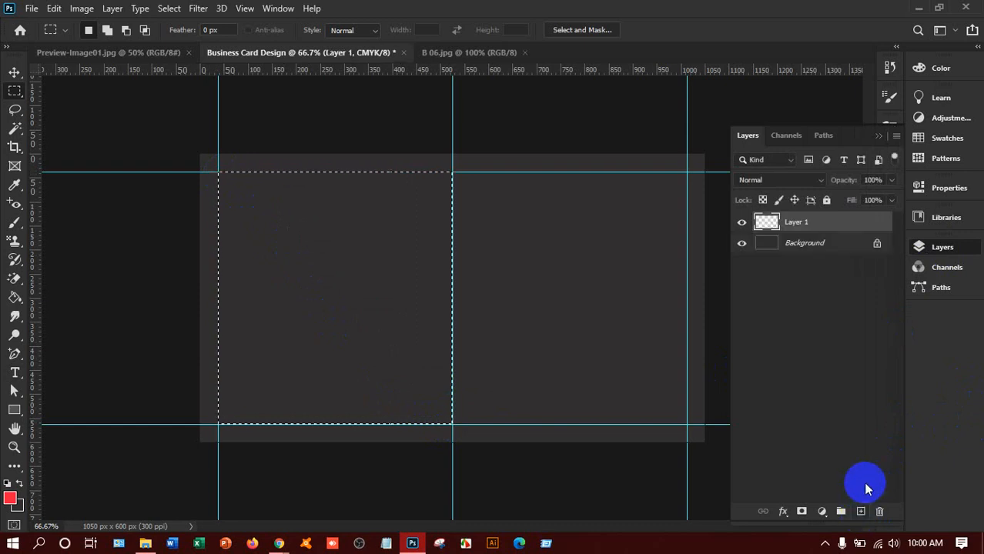
key(alt+BackSpace)
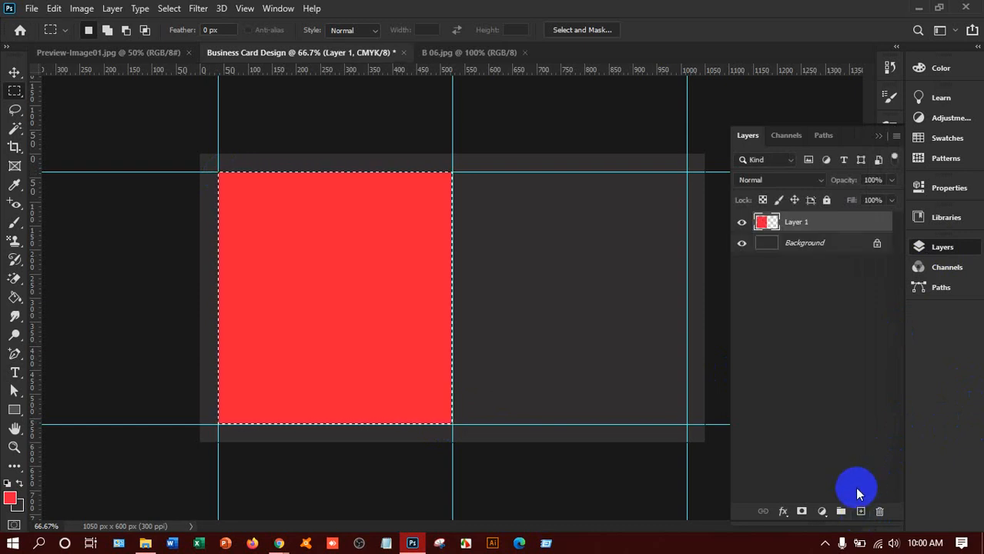
Step: Duplicate the red block into the right half, then delete both trial blocks
click(14, 72)
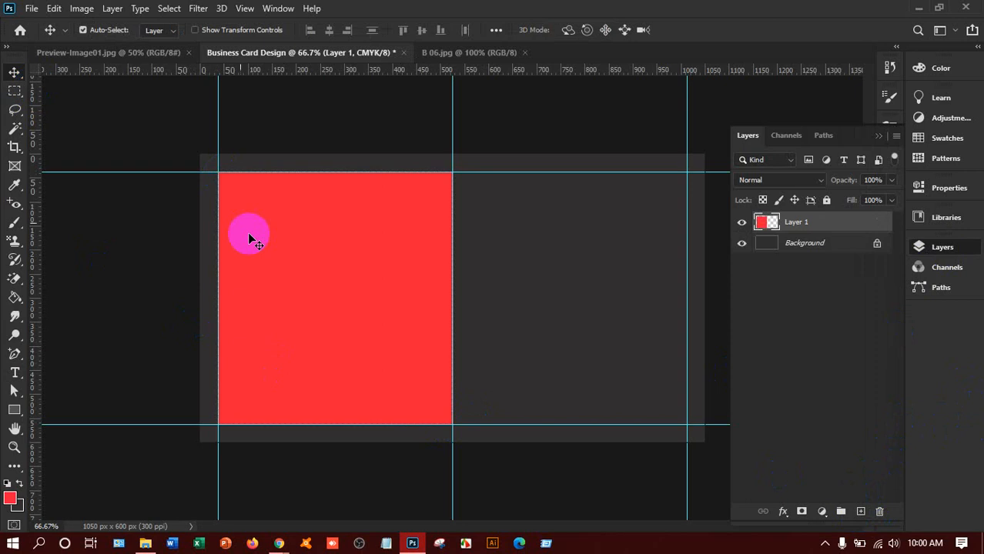
key(ctrl+d)
drag(348, 306, 584, 305)
key(Delete)
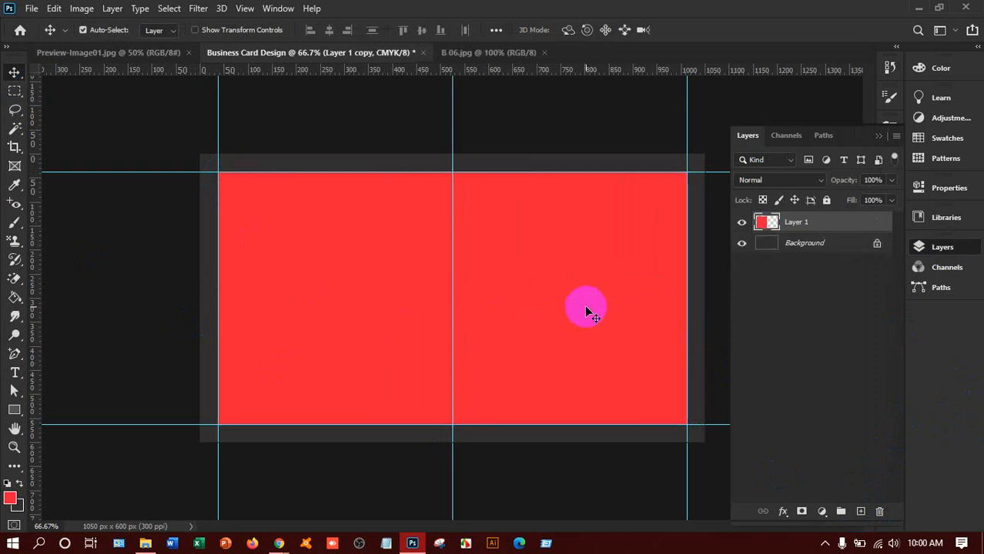
key(Delete)
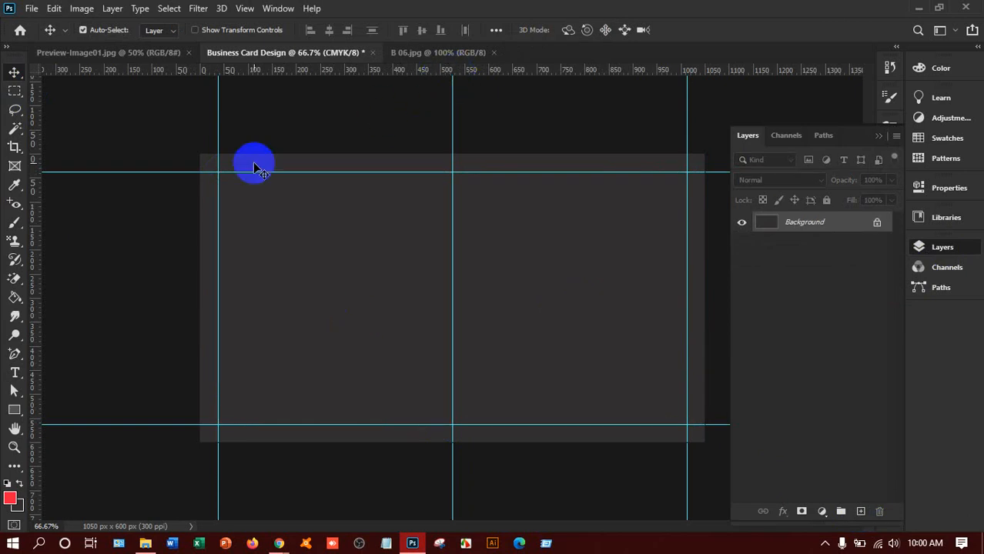
Step: Fill a thin strip along the top of the card's left half with red on a new layer
click(17, 92)
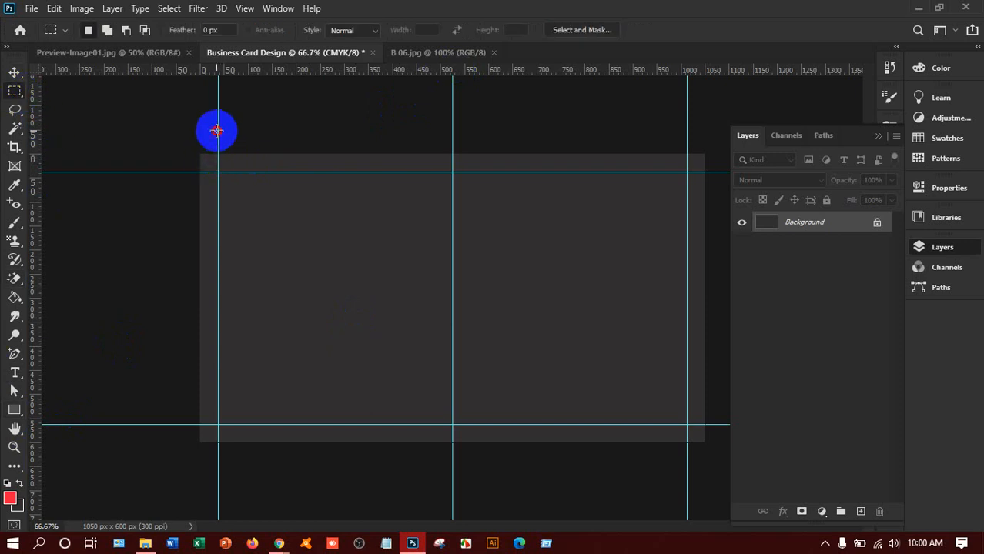
drag(218, 154, 450, 173)
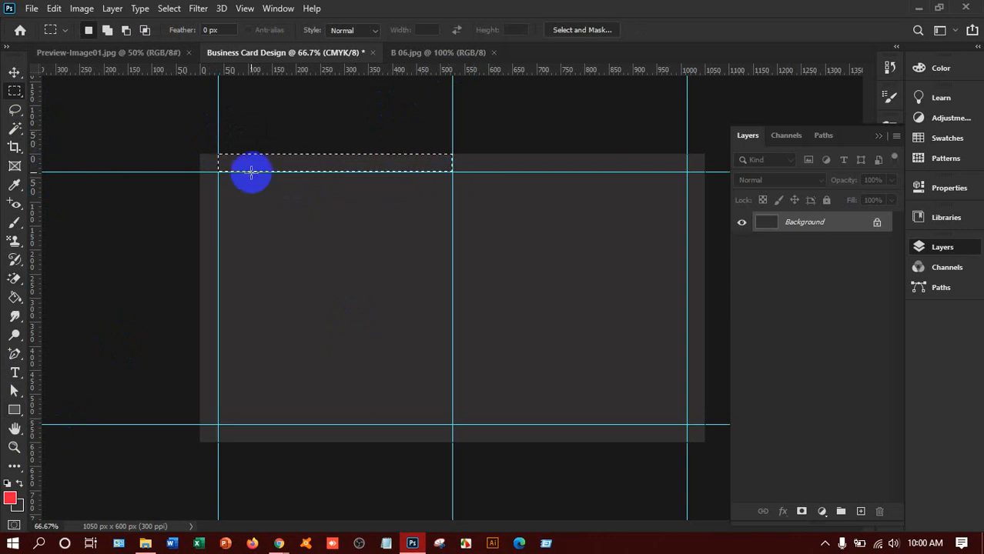
click(862, 511)
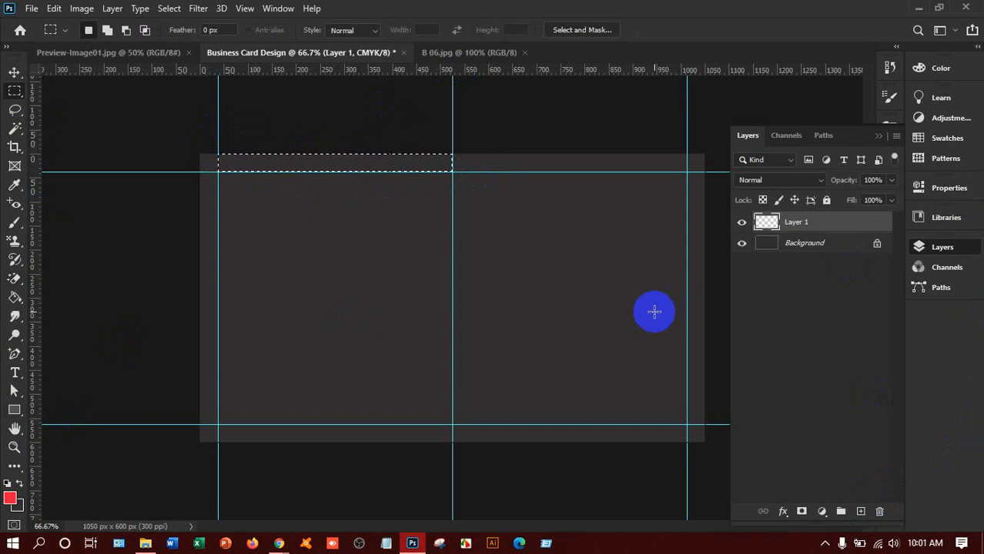
key(alt+BackSpace)
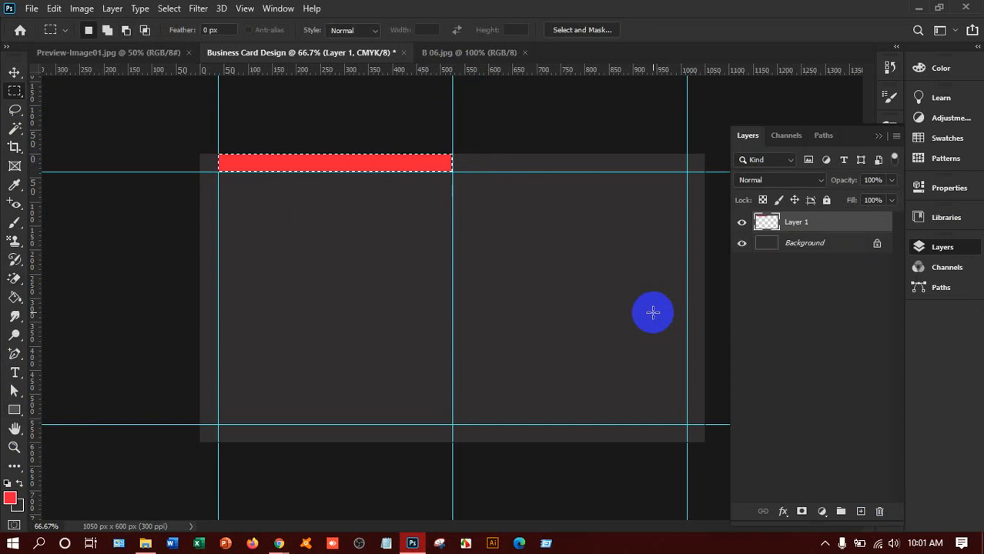
key(ctrl+d)
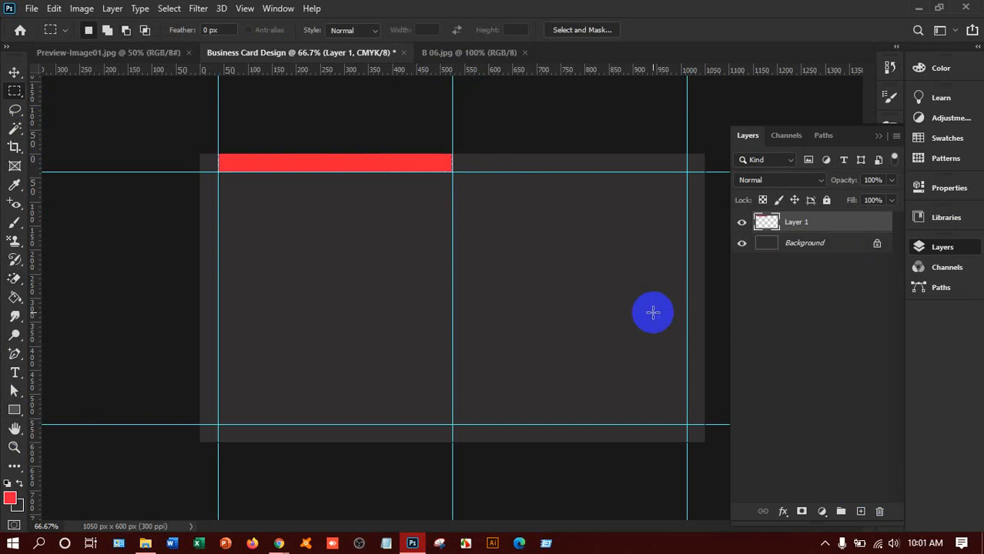
click(14, 72)
Step: Alt-drag a copy of the red bar to the bottom edge of the right half
drag(322, 165, 565, 436)
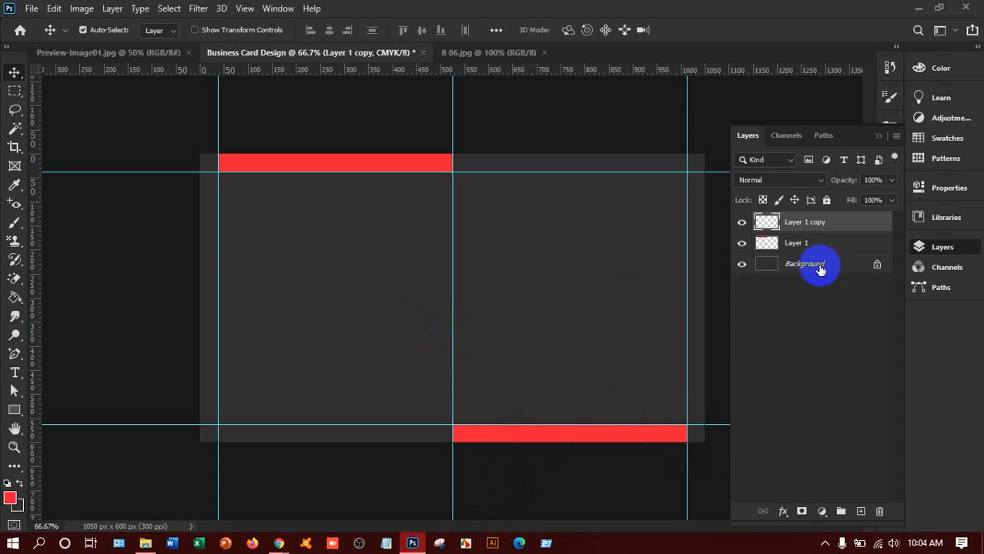
Step: Unlock the Background layer as Layer 0 and add a Pattern Overlay in Layer Style
click(876, 264)
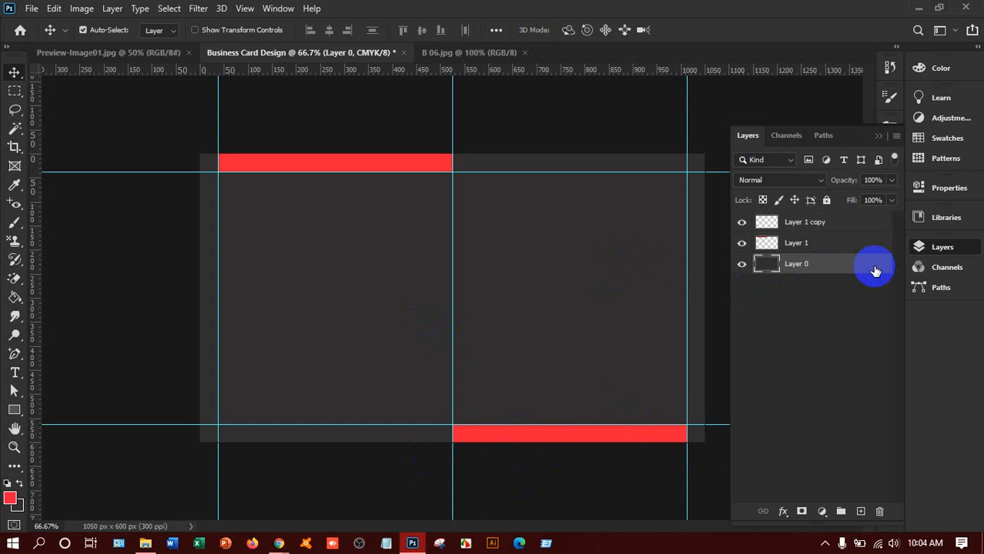
right_click(805, 267)
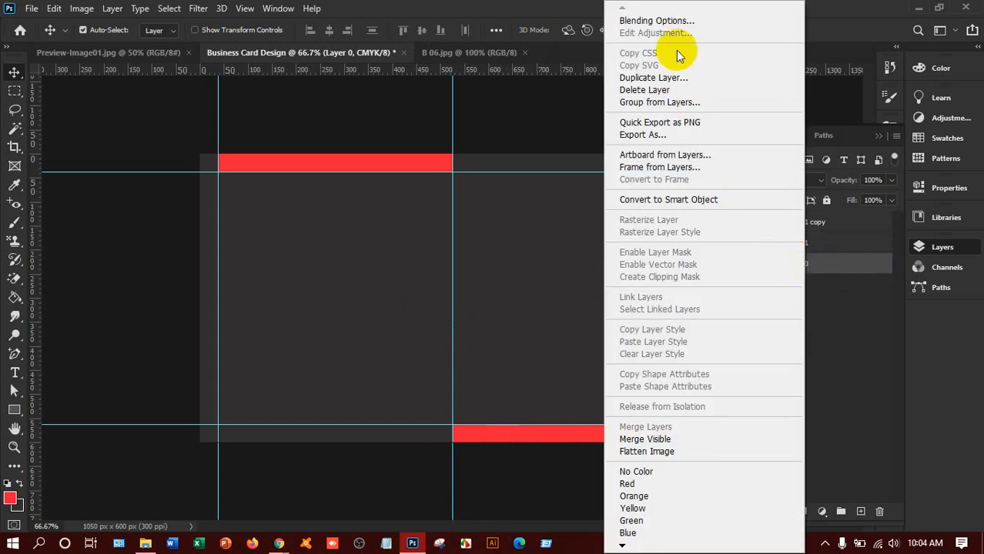
click(665, 24)
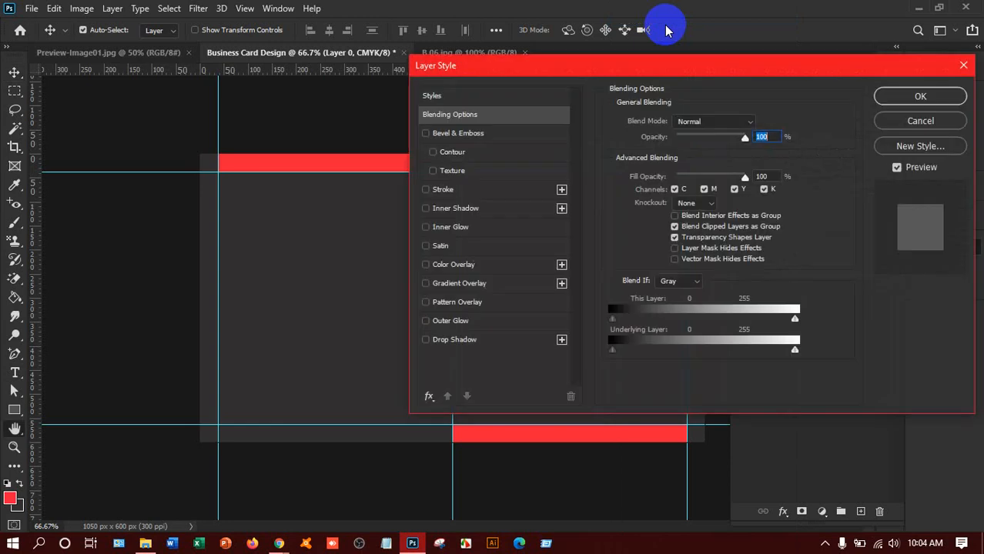
click(462, 303)
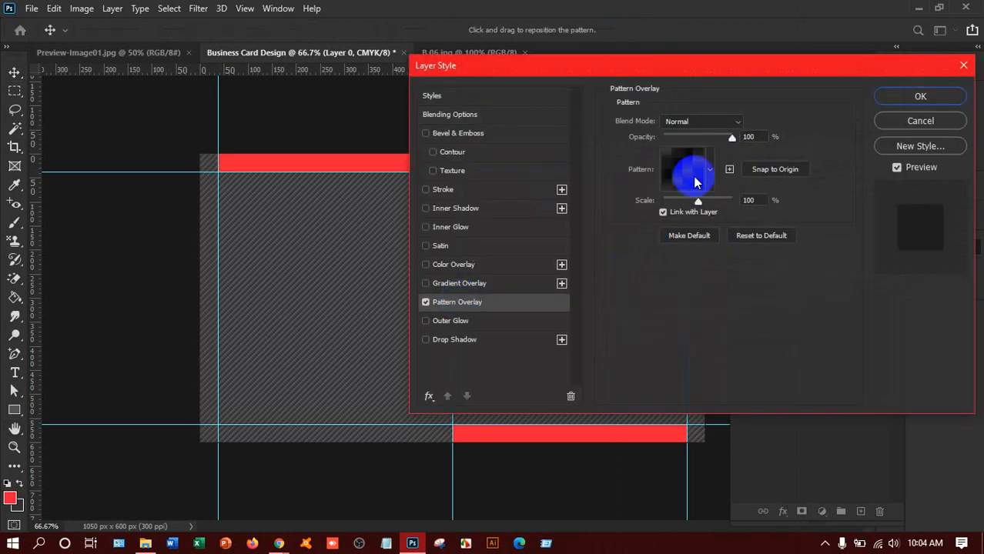
click(703, 172)
Step: Try several carbon-fibre and diagonal stripe patterns, then cancel without applying any
scroll(646, 254, up, 1)
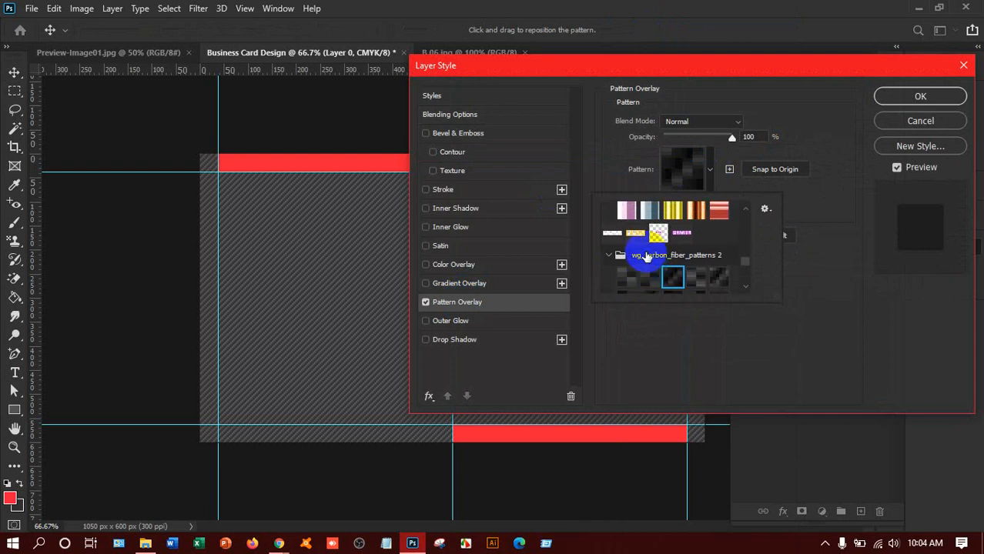
scroll(646, 258, up, 6)
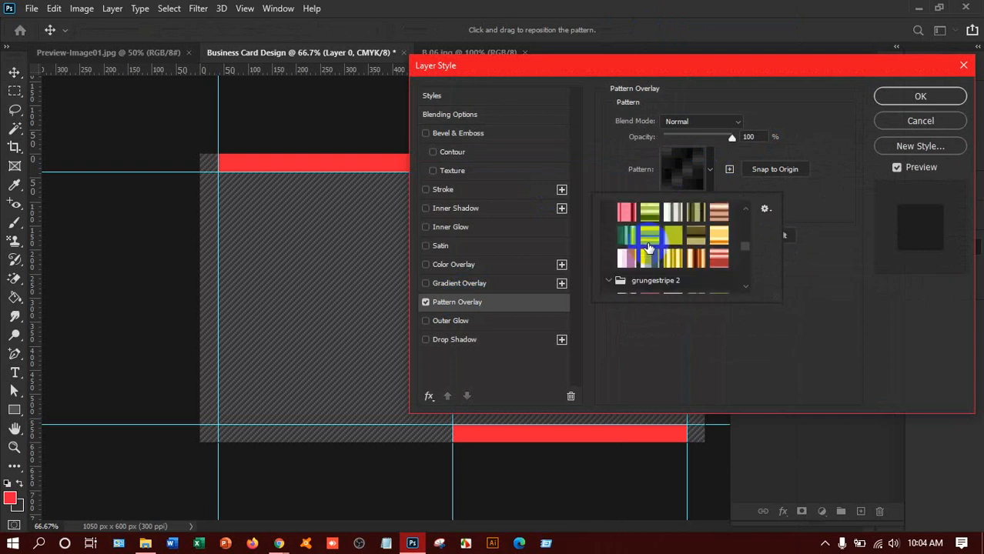
scroll(649, 246, up, 8)
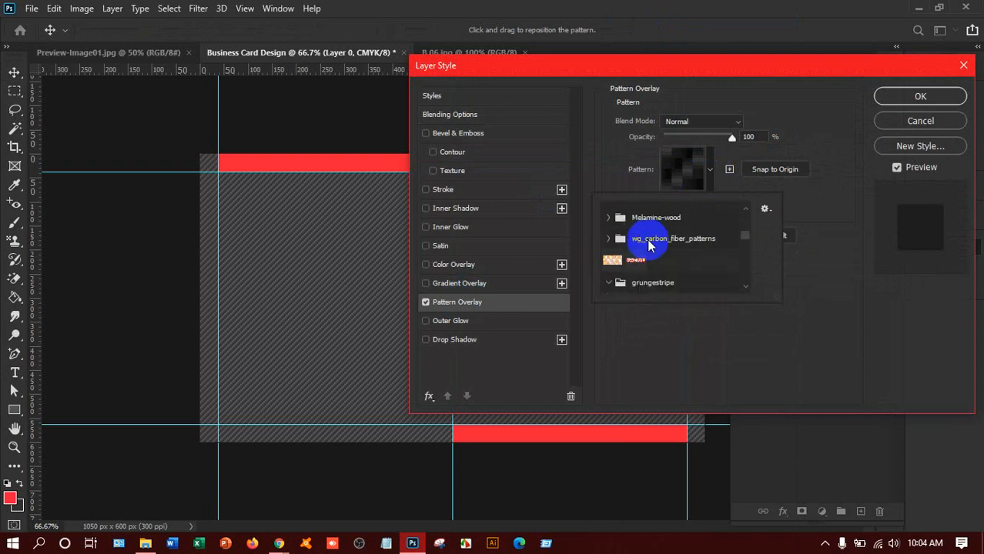
scroll(650, 246, down, 12)
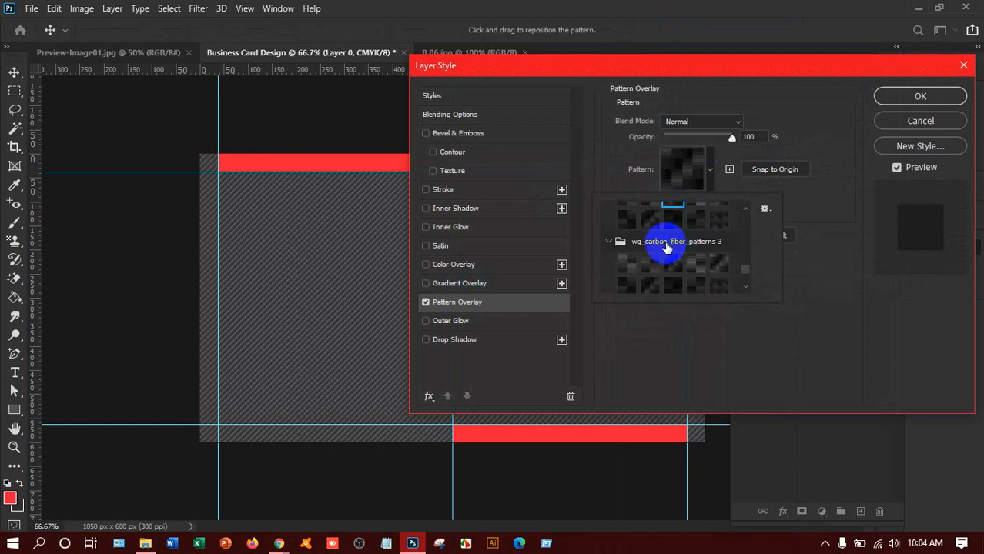
scroll(667, 248, down, 1)
click(625, 254)
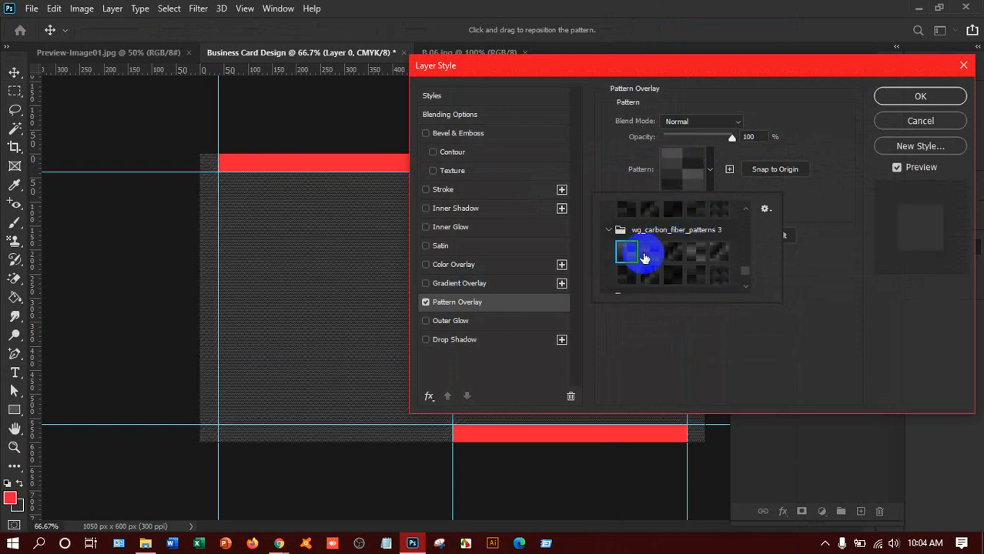
click(649, 253)
click(672, 253)
click(695, 252)
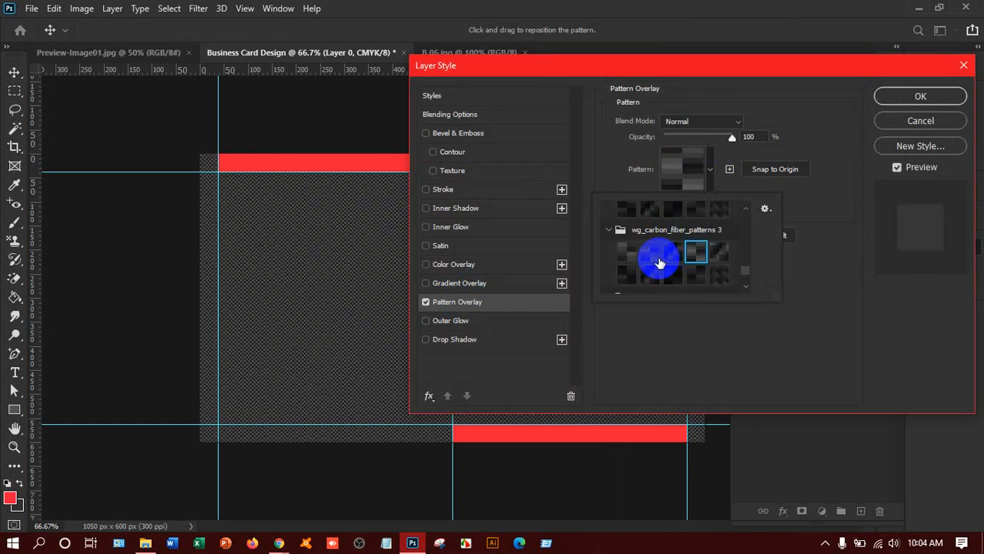
click(663, 259)
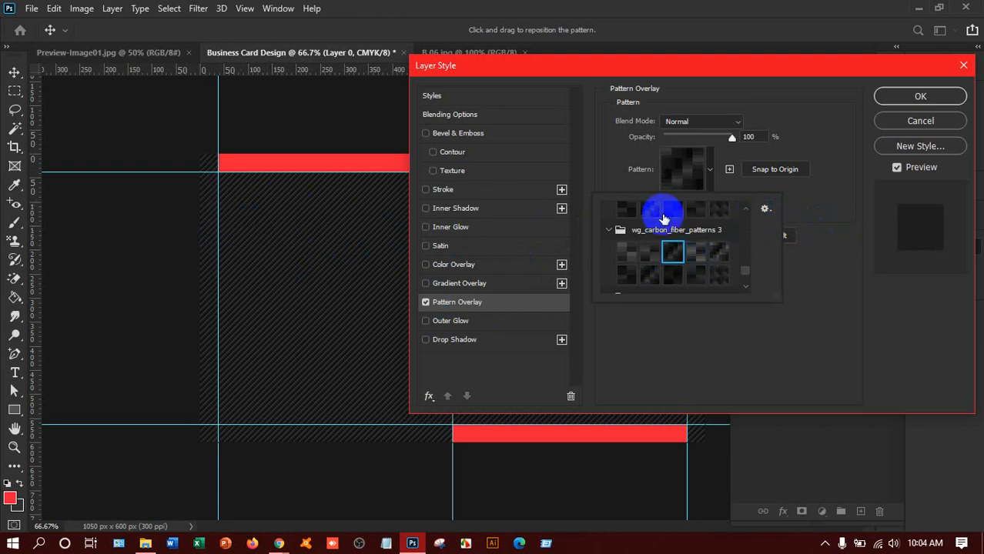
click(920, 121)
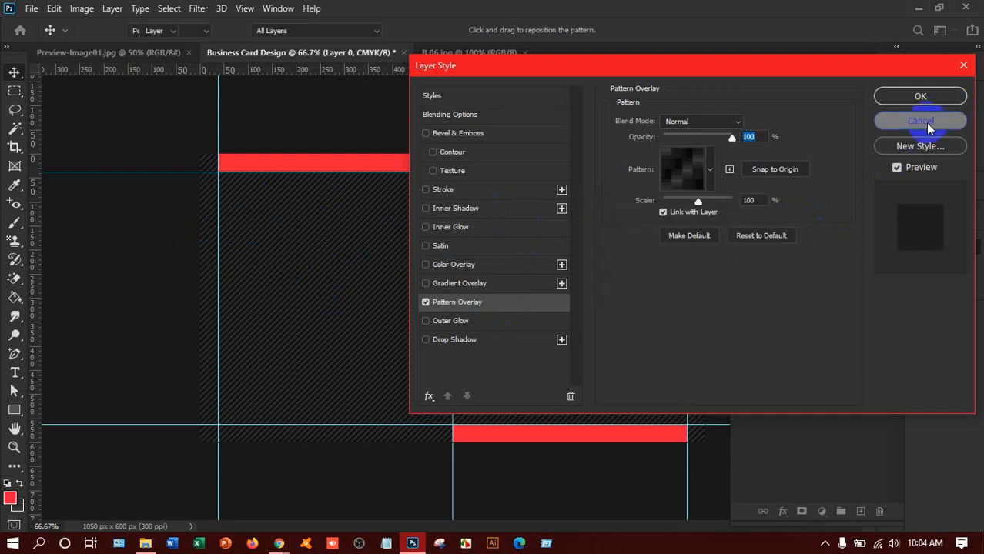
click(920, 121)
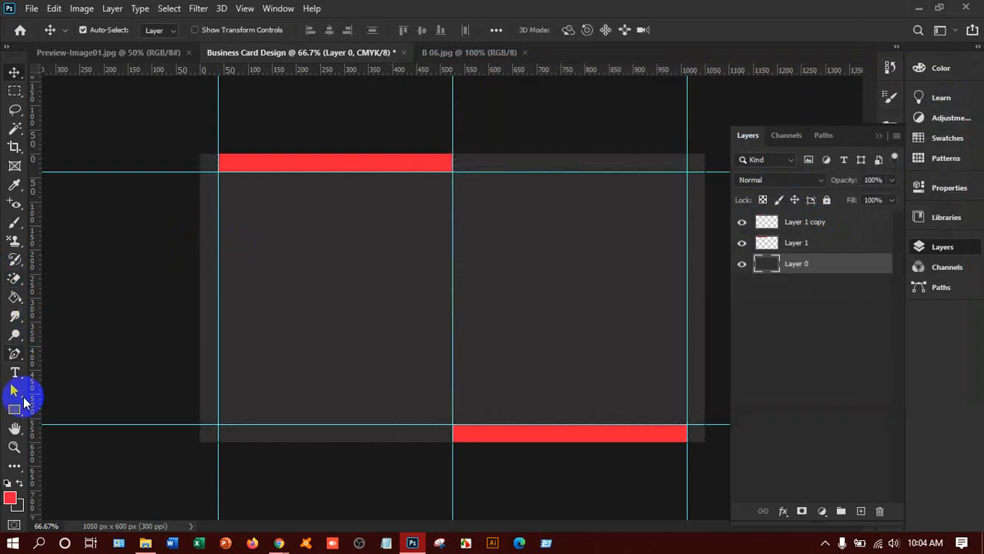
Step: Draw a 252 × 252 px red square on the card's left half and shift it to X 156, Y 174 px
click(15, 410)
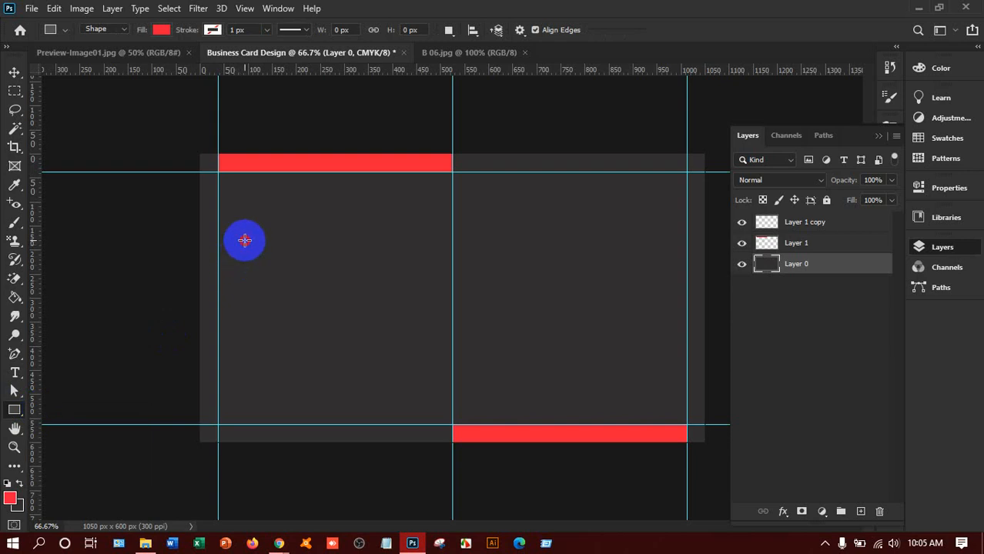
drag(245, 241, 398, 361)
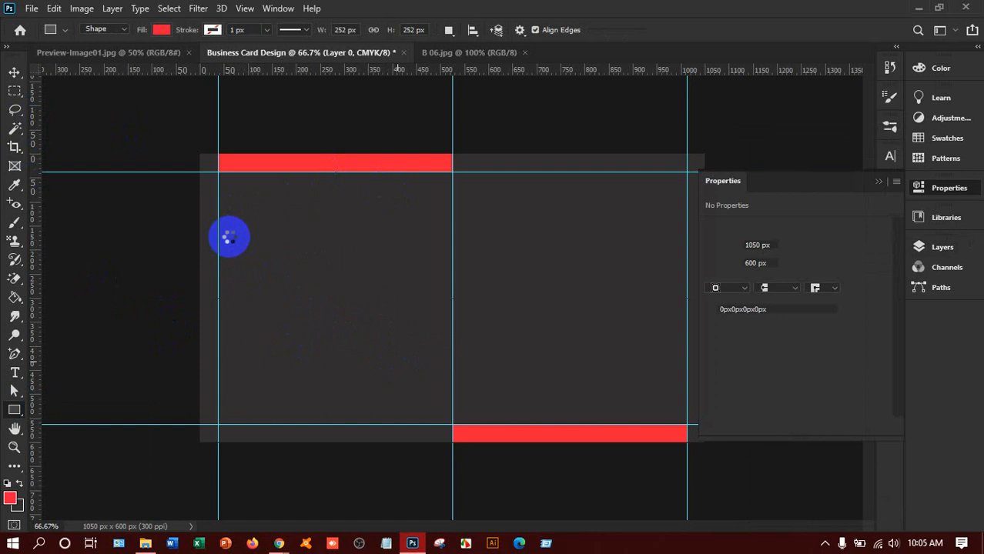
click(14, 72)
click(362, 311)
drag(321, 312, 356, 312)
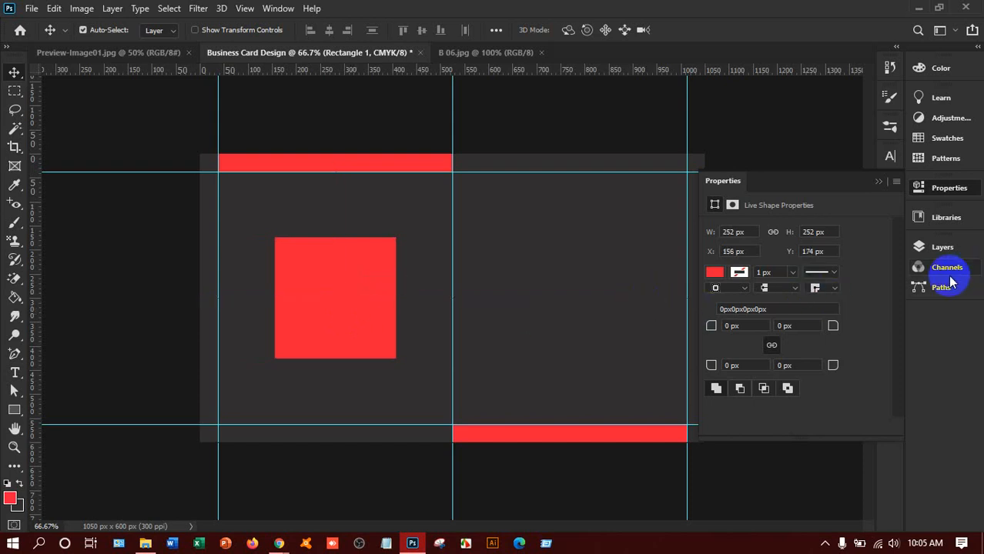
Step: Give Rectangle 1 a 100% Pattern Overlay using the diagonal wg_carbon_fiber_patterns 3 swatch
click(943, 247)
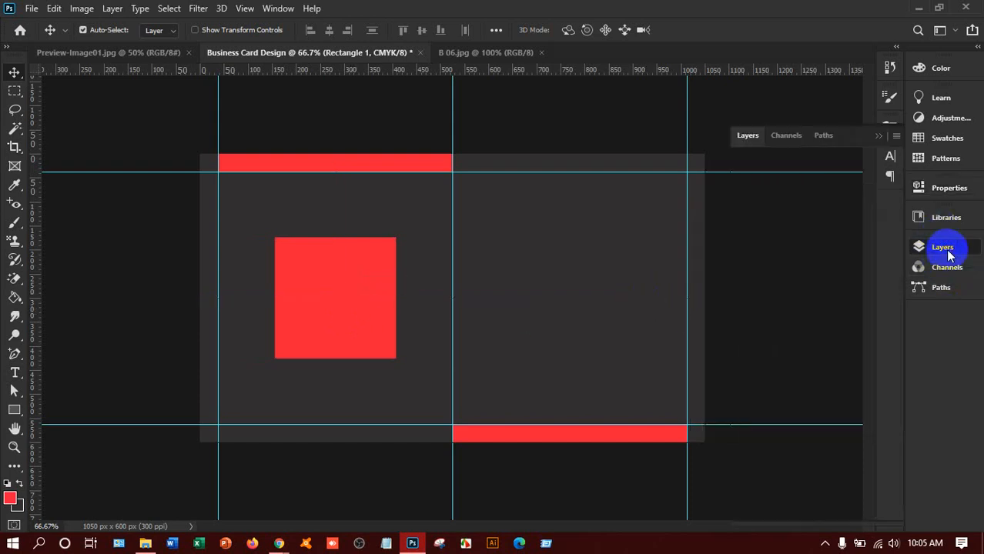
right_click(812, 267)
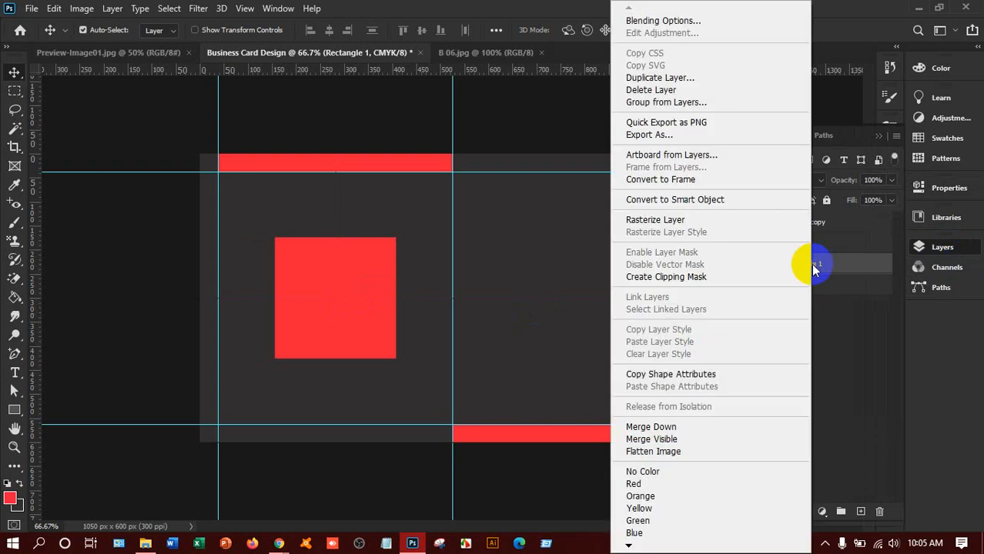
click(645, 25)
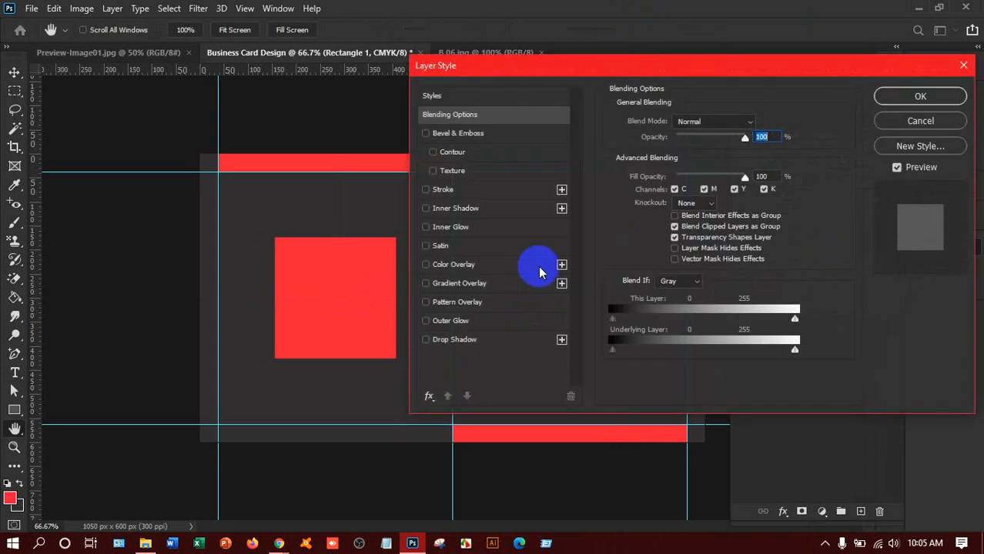
click(462, 302)
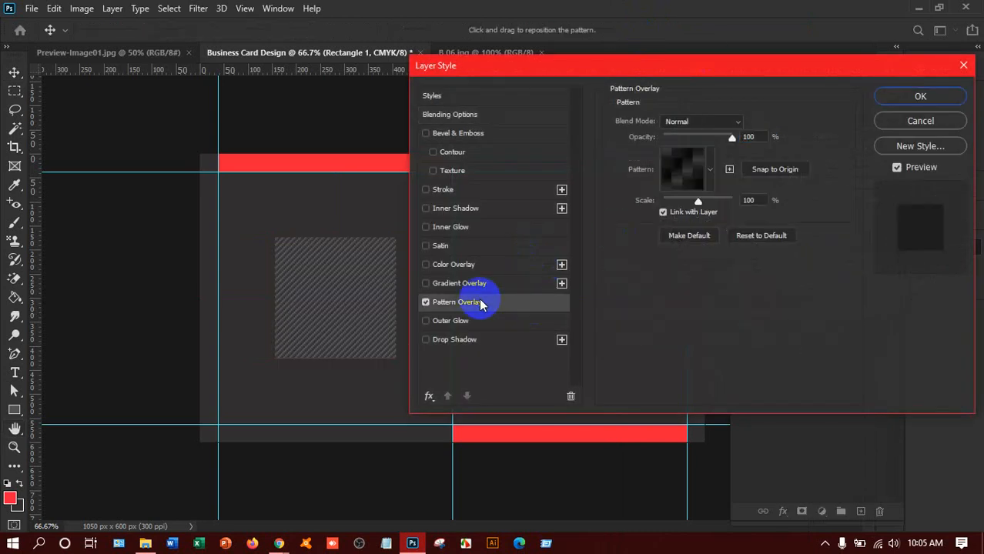
click(708, 169)
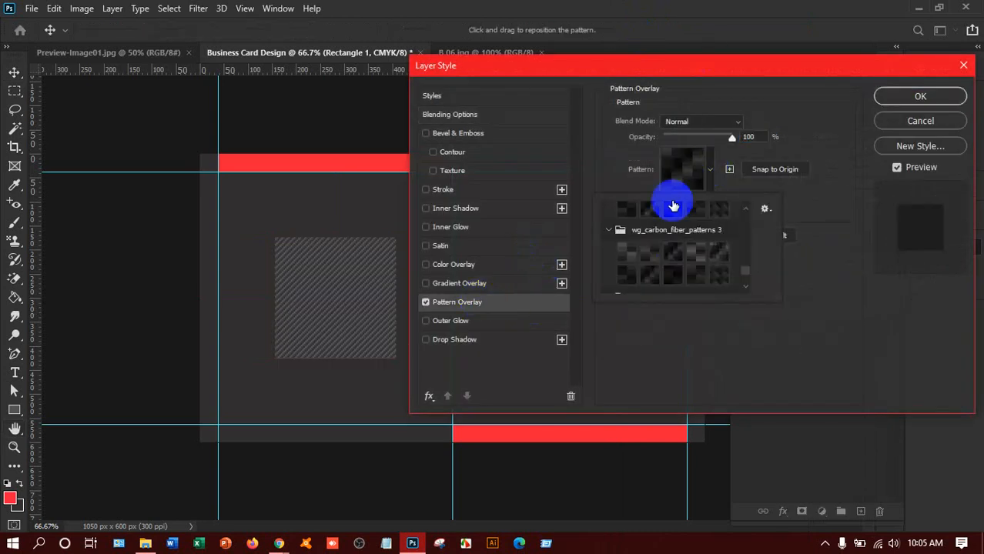
click(625, 252)
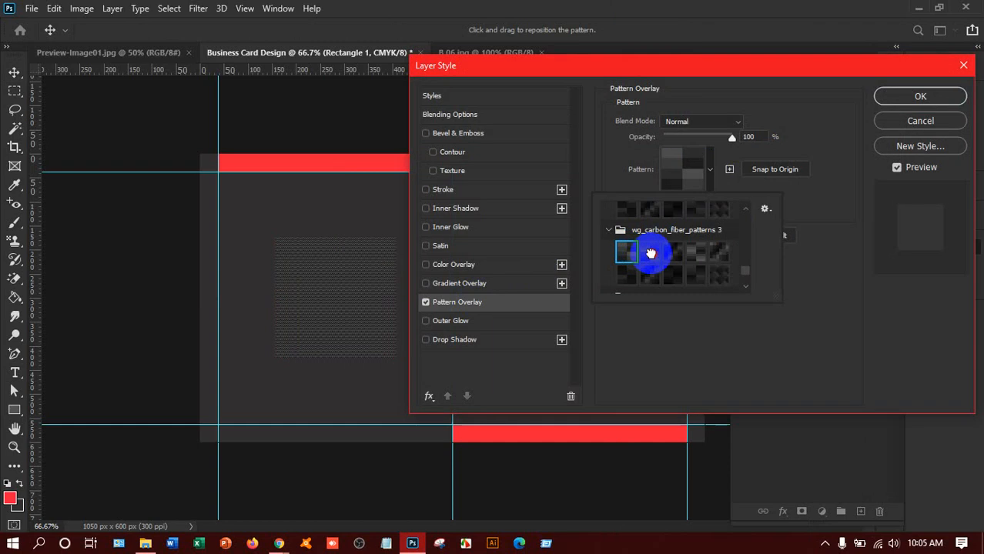
click(653, 254)
click(669, 256)
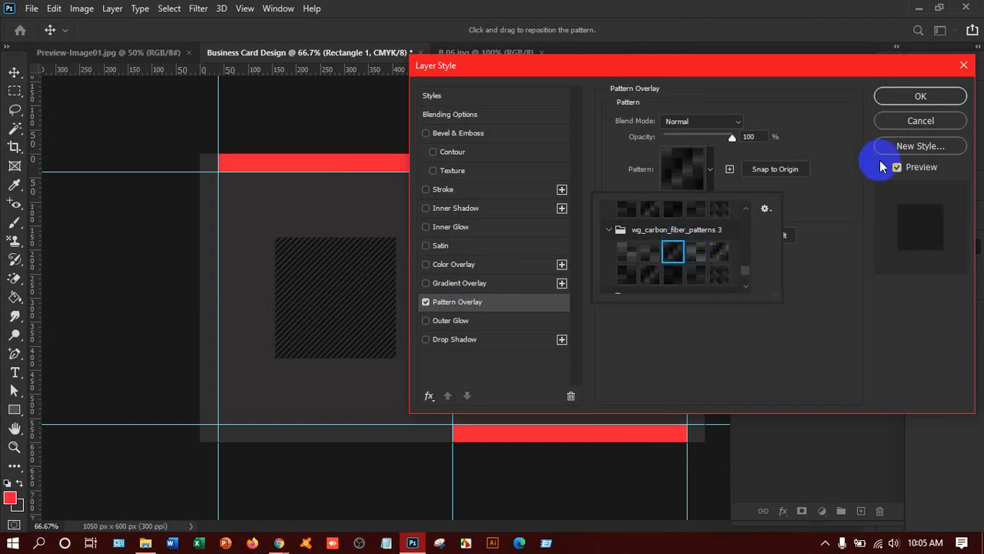
click(920, 96)
click(920, 96)
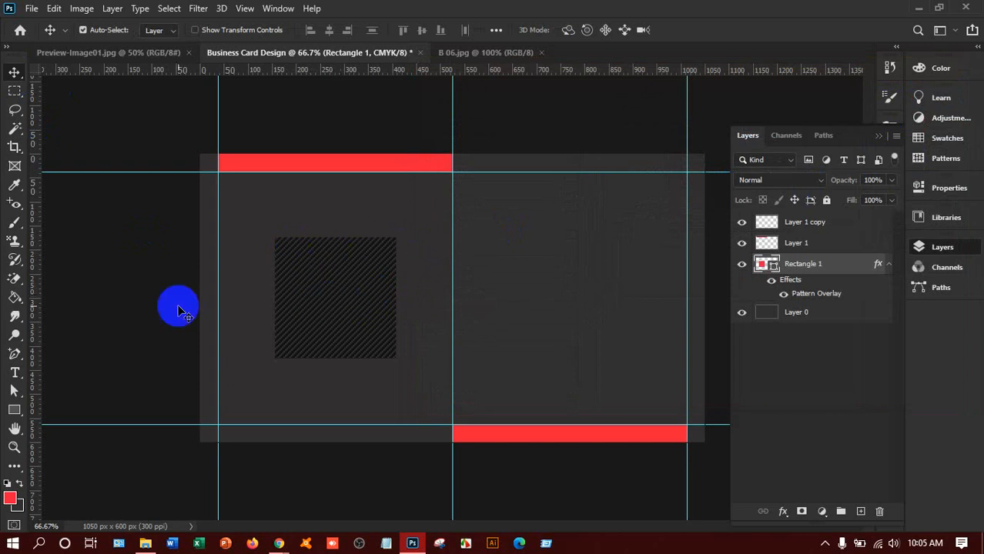
Step: Start Place Embedded and browse F: > Other > Work to the logo folder
click(32, 9)
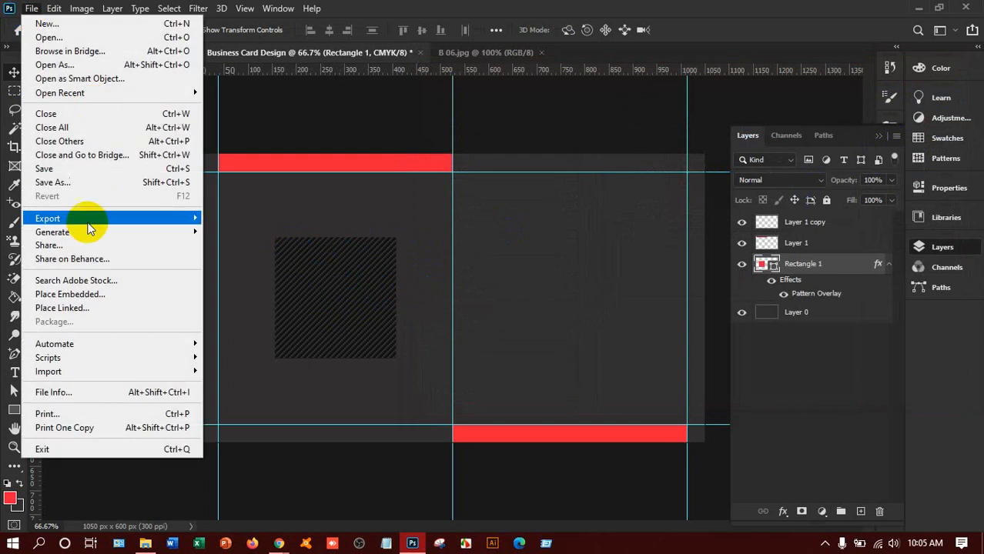
click(93, 295)
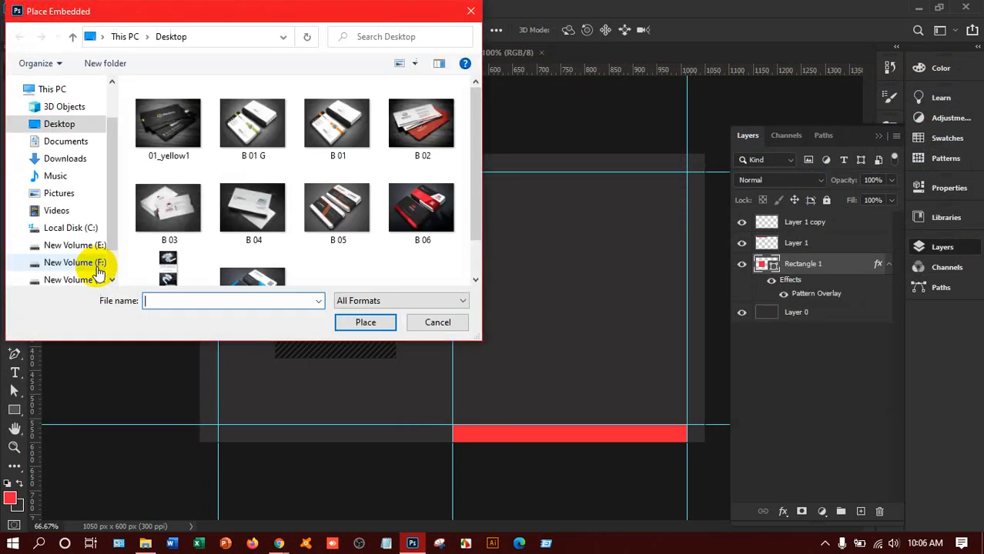
scroll(84, 262, down, 1)
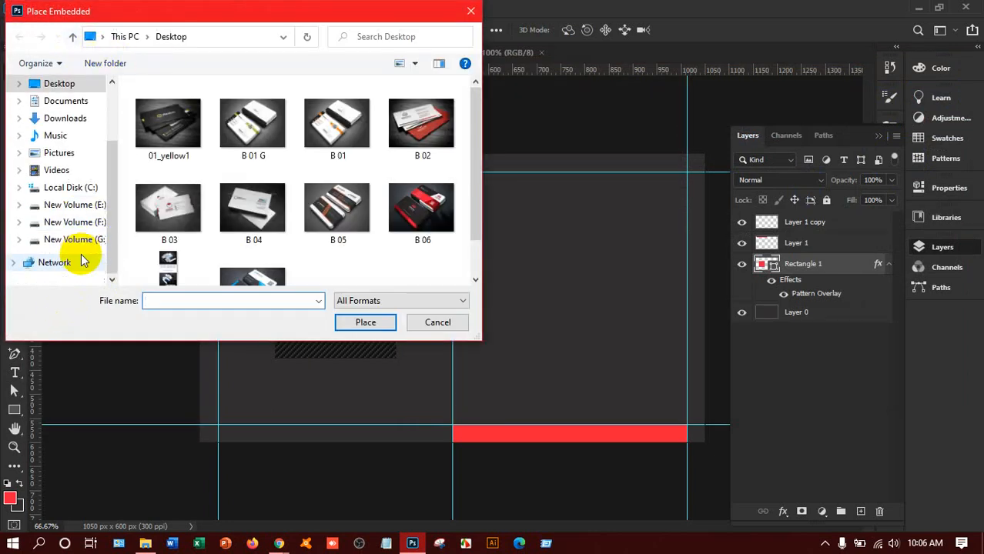
click(77, 222)
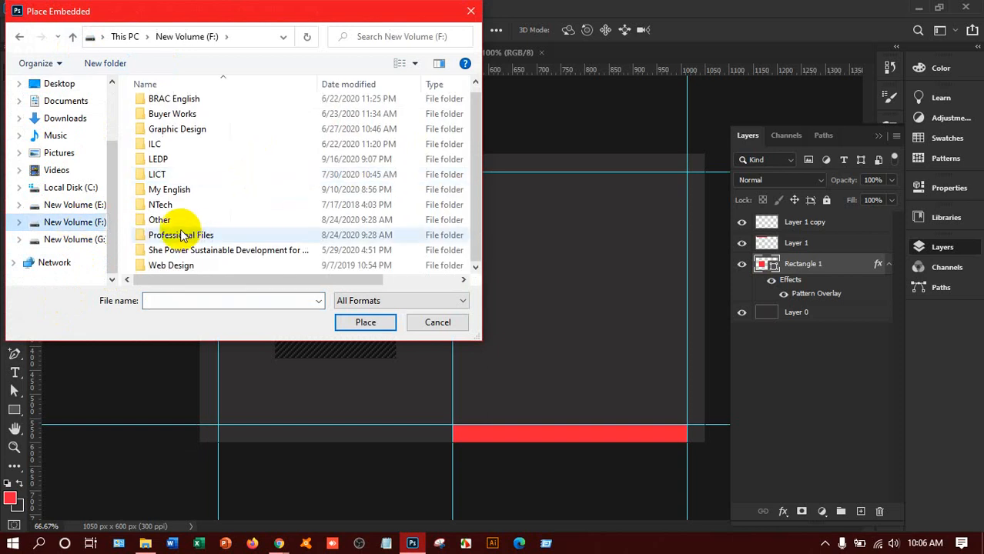
double_click(159, 219)
scroll(158, 254, down, 4)
click(161, 266)
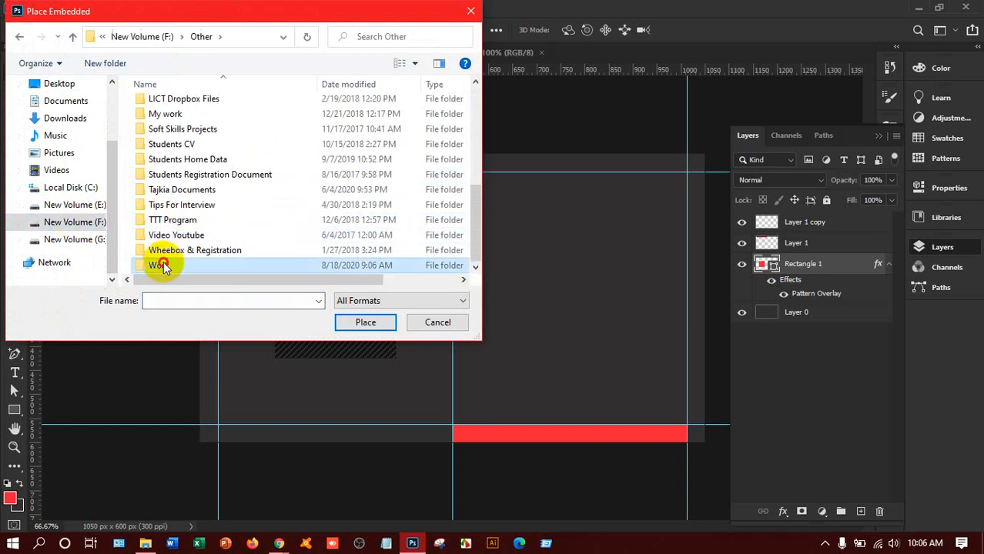
double_click(162, 266)
scroll(193, 255, down, 1)
click(193, 209)
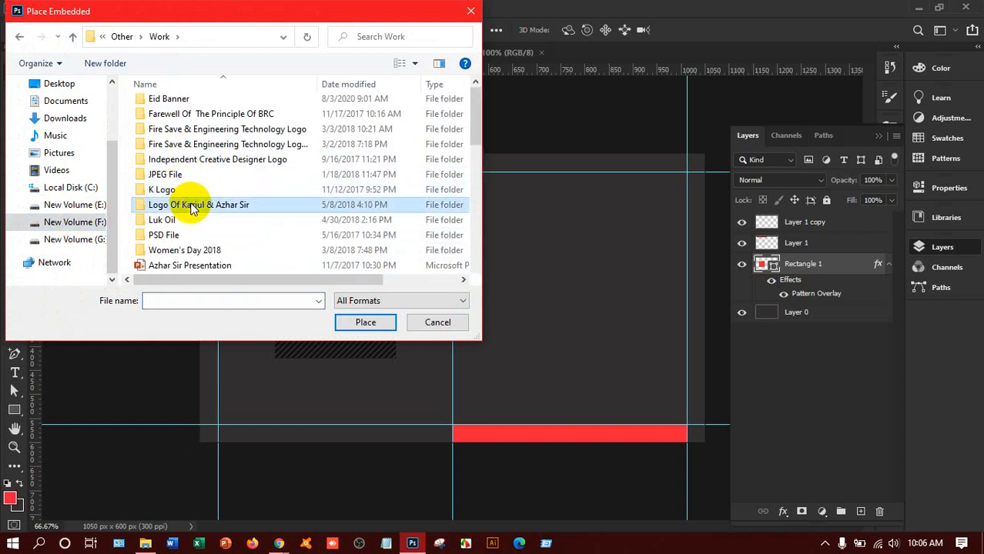
double_click(192, 207)
Step: Place the updated logo file and scale it to 7.08% inside the patterned square
scroll(191, 205, down, 3)
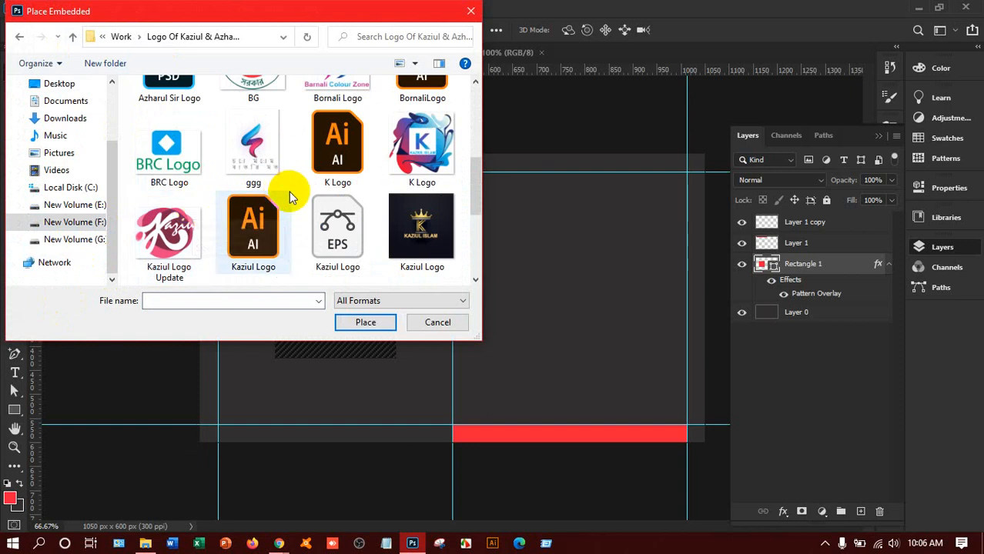
scroll(231, 208, down, 2)
scroll(244, 158, up, 1)
click(164, 137)
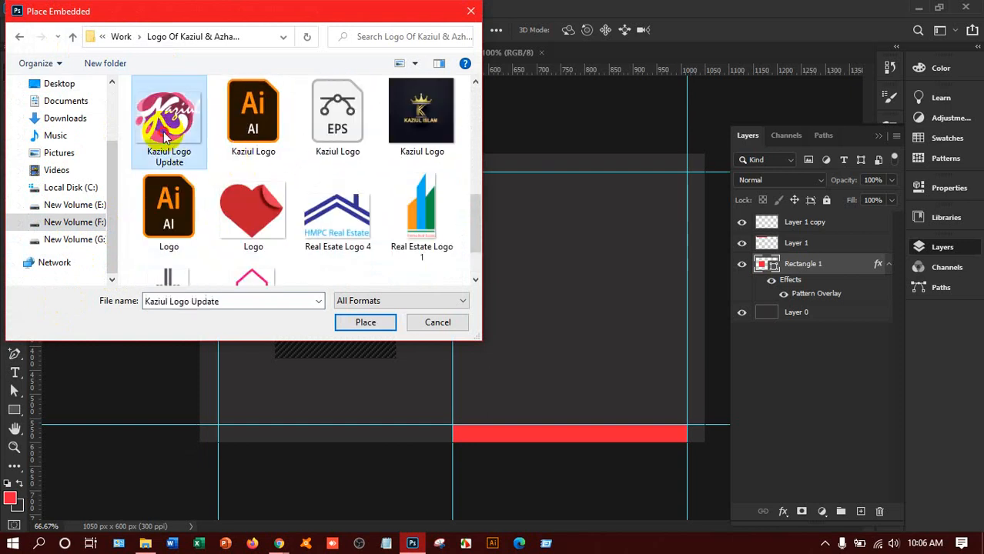
click(354, 322)
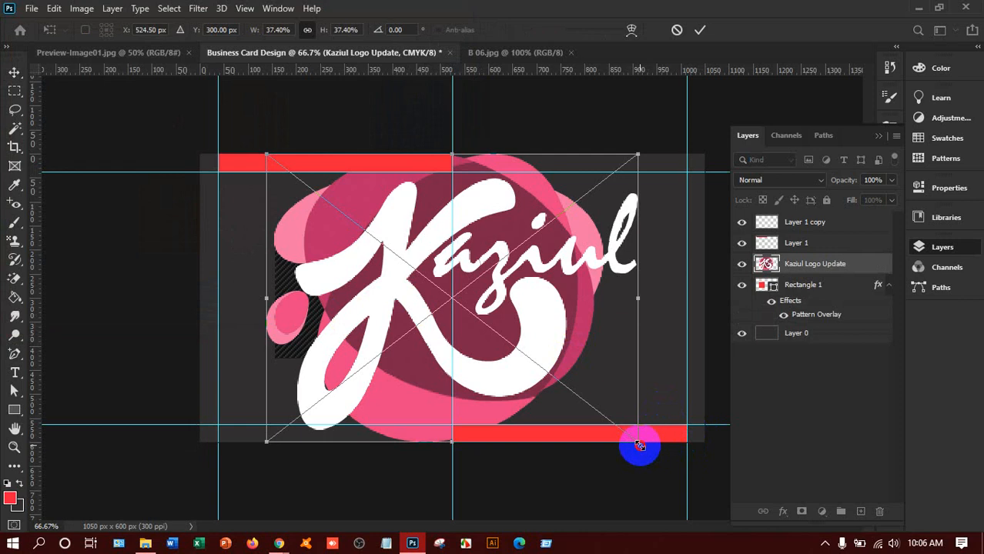
drag(639, 445, 333, 315)
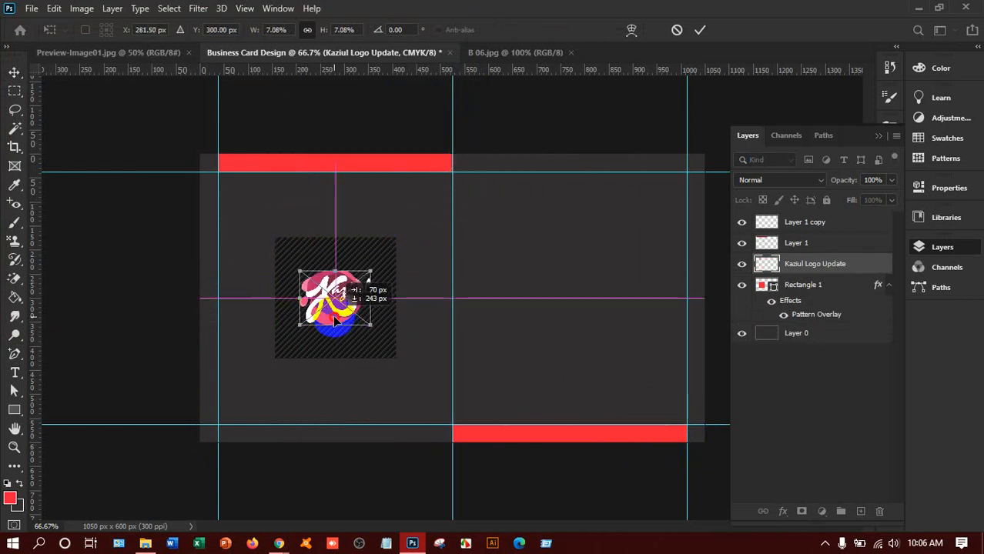
key(Return)
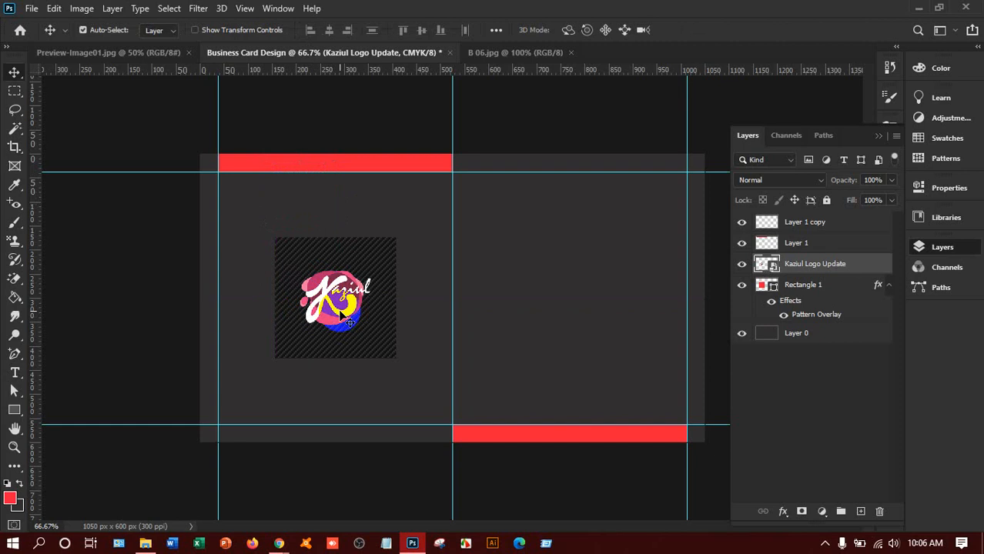
Step: Add a COMPANY NAME text line on the card's right half
click(15, 372)
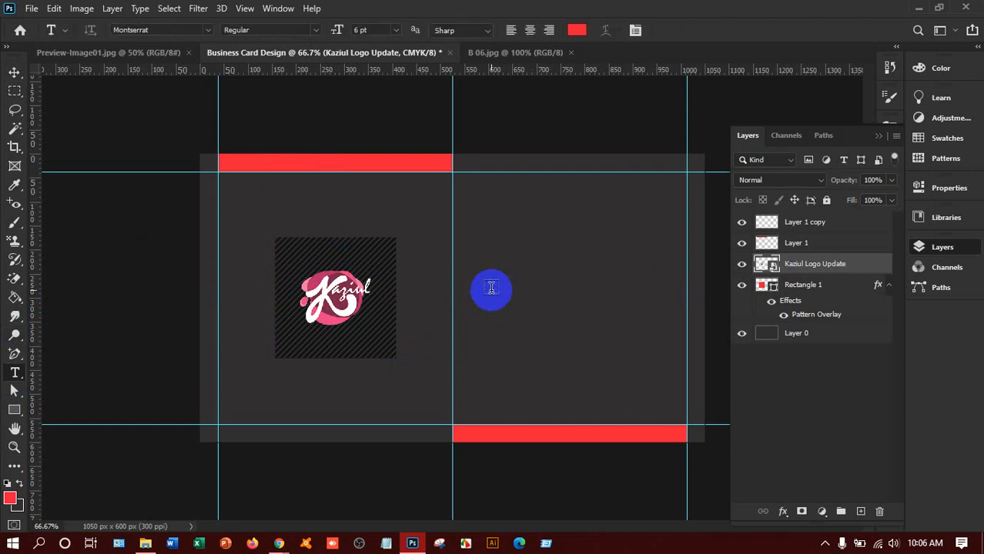
click(616, 420)
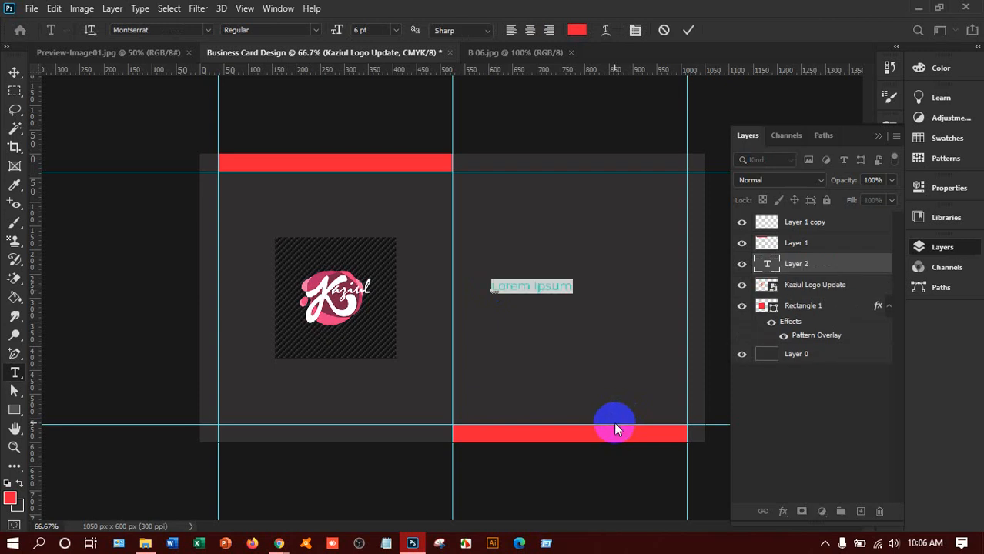
text(COM)
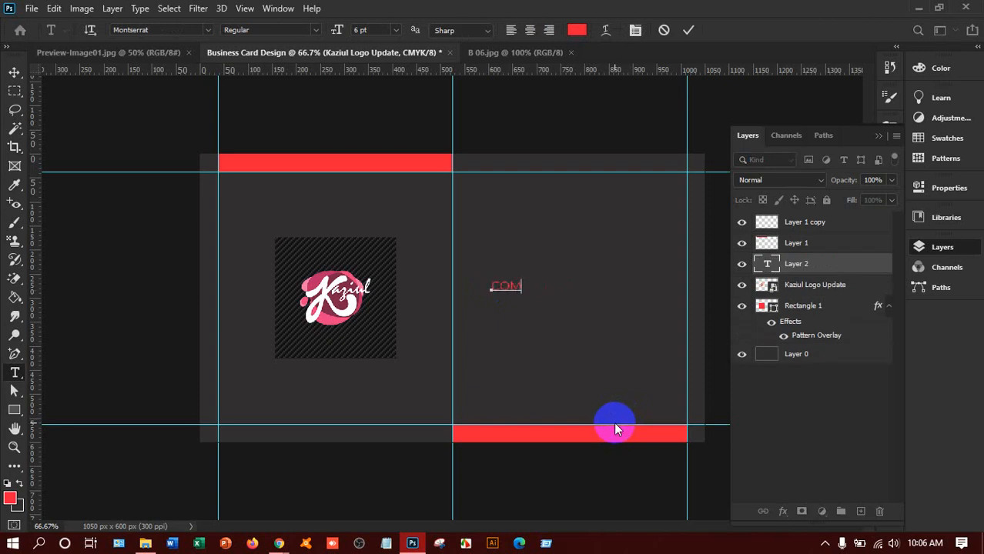
text(PANY NAMW)
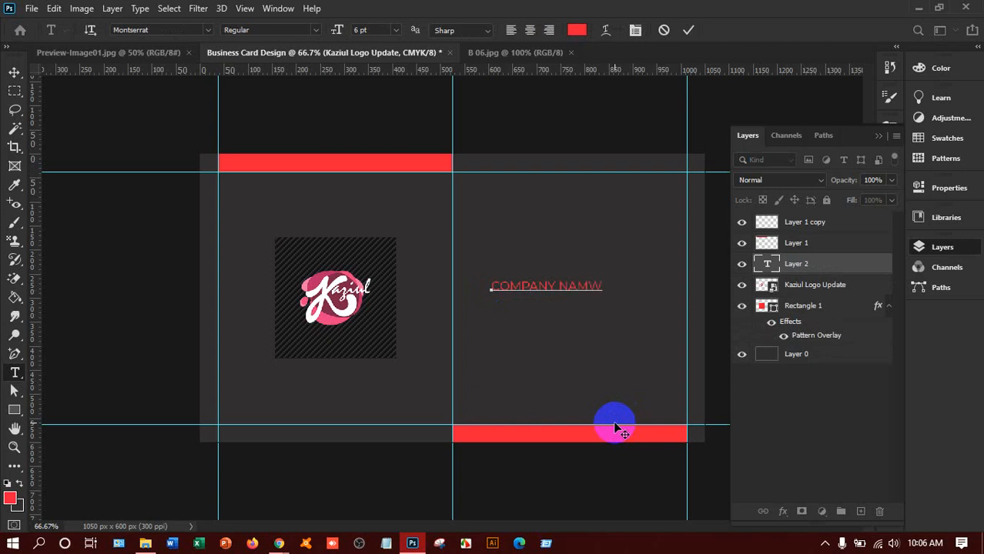
key(BackSpace)
text(E)
key(ctrl+a)
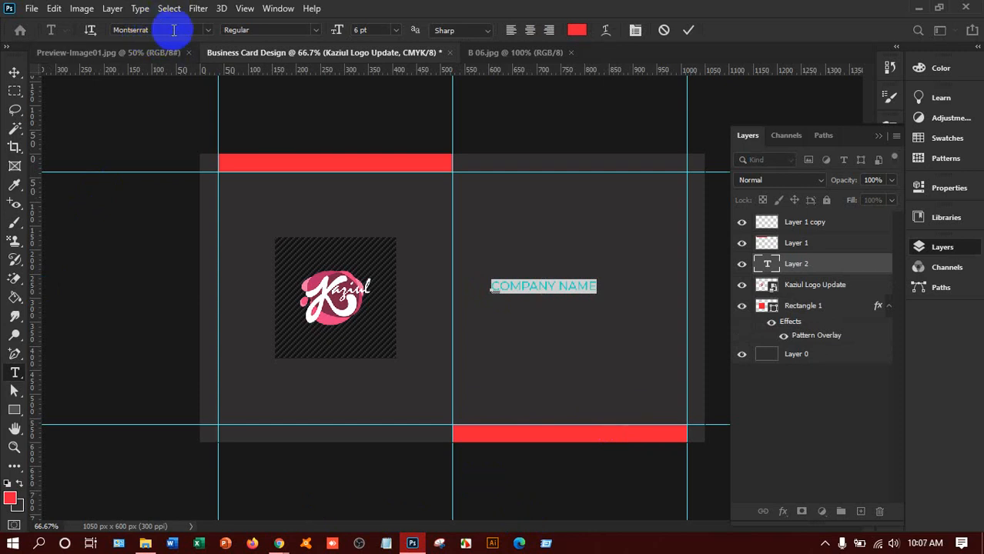
Step: Set the company name to Montserrat Bold at 10 pt
click(315, 29)
click(317, 28)
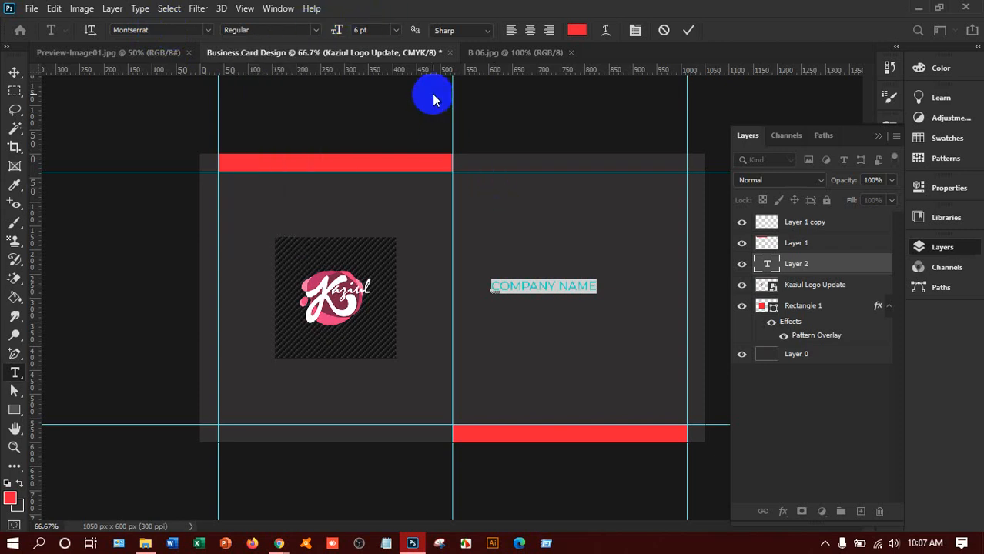
click(319, 33)
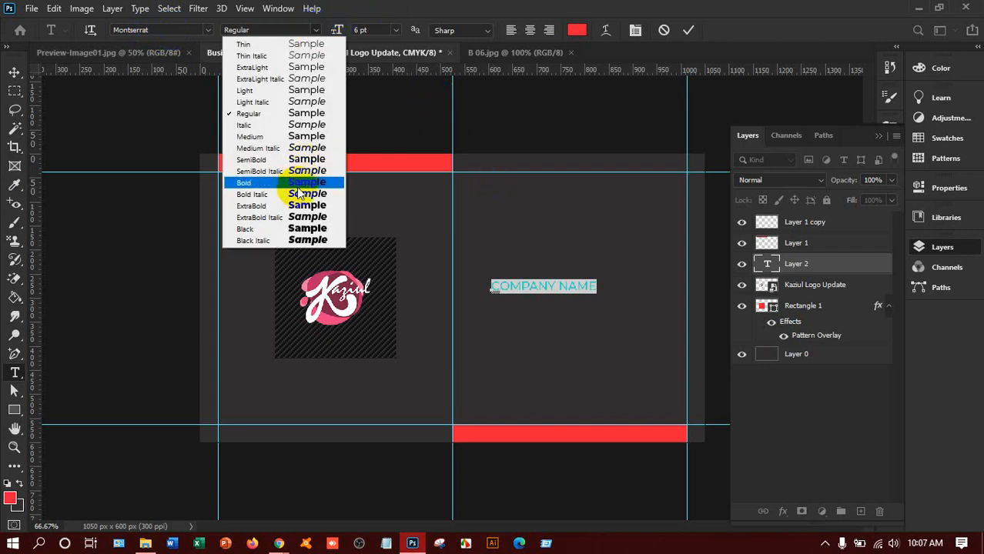
click(296, 185)
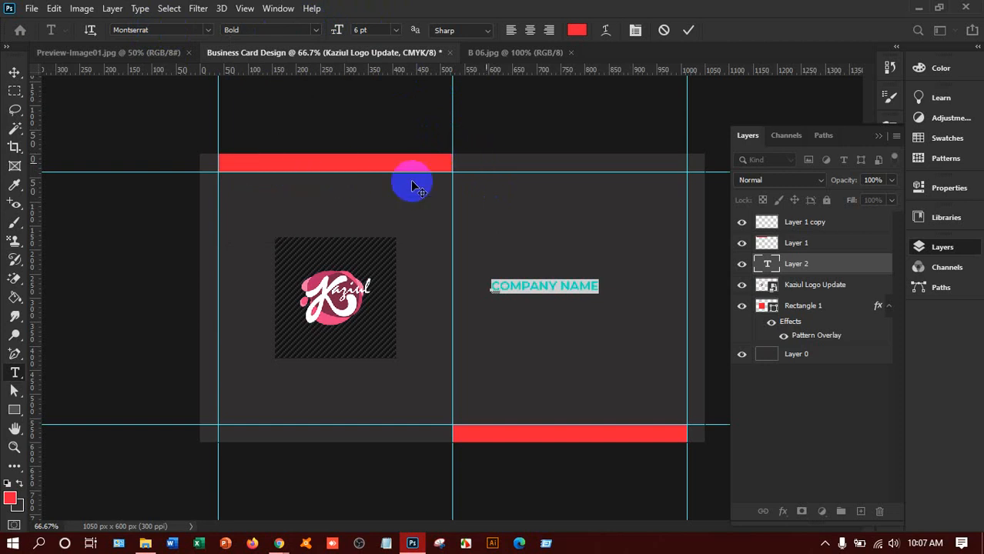
click(395, 30)
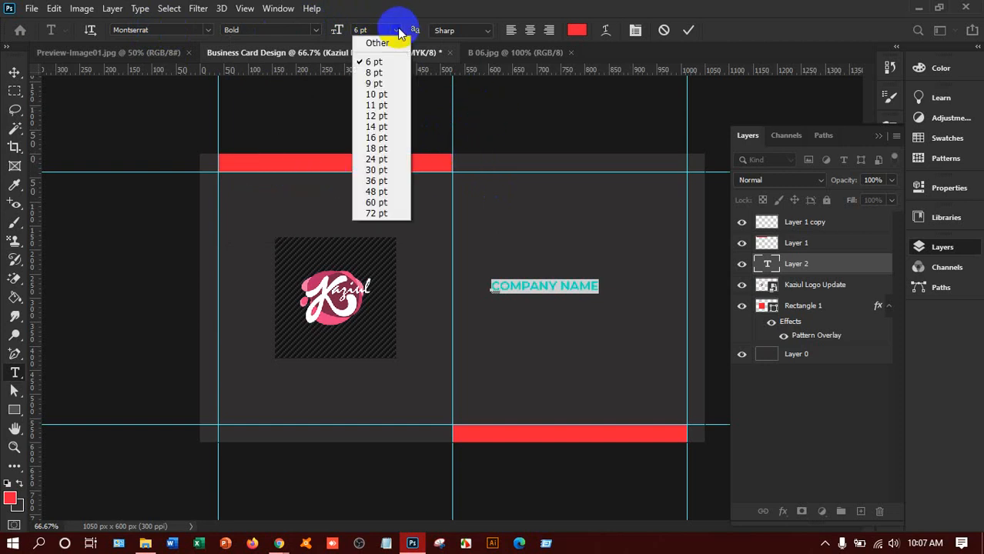
click(379, 116)
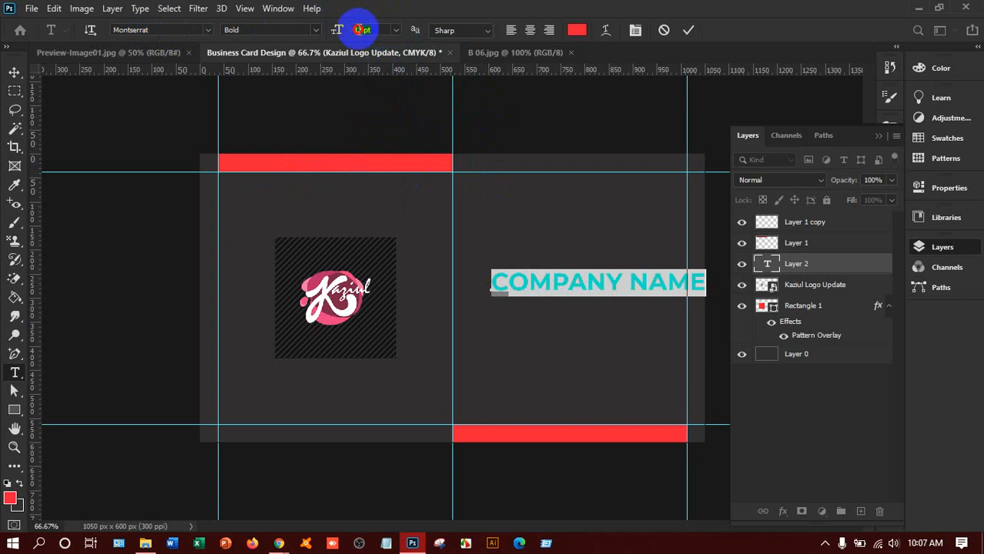
click(336, 30)
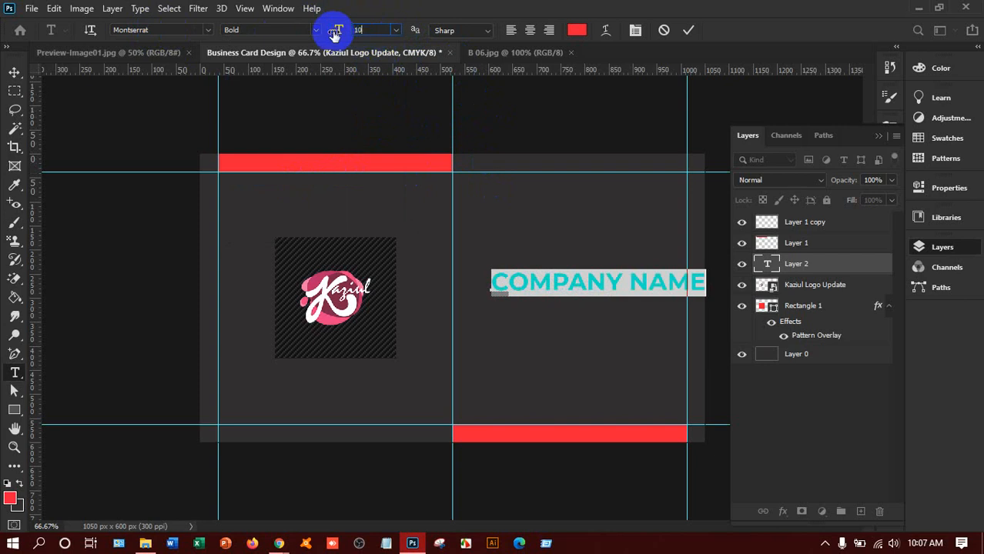
text(10)
key(Return)
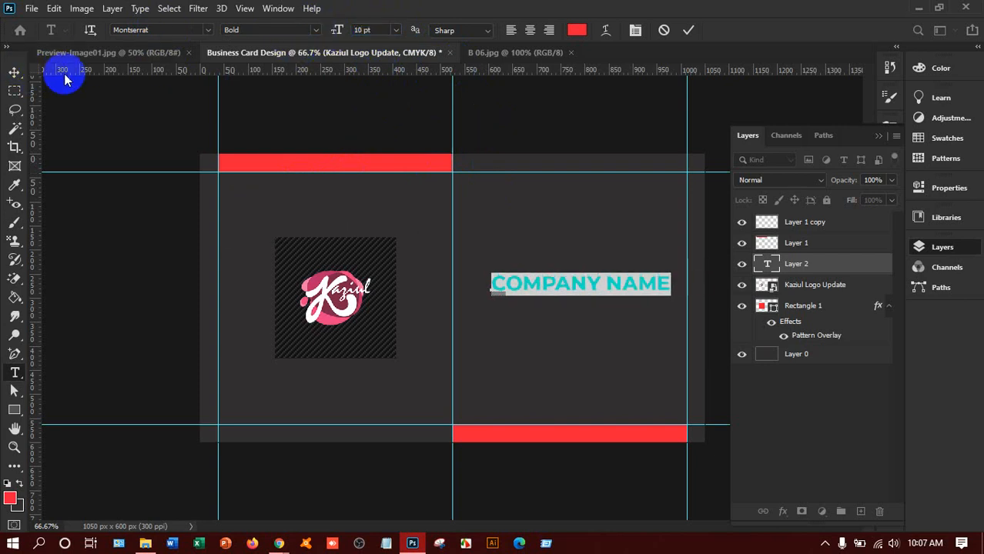
Step: Colour the company name white, commit it, and nudge it slightly lower
click(550, 282)
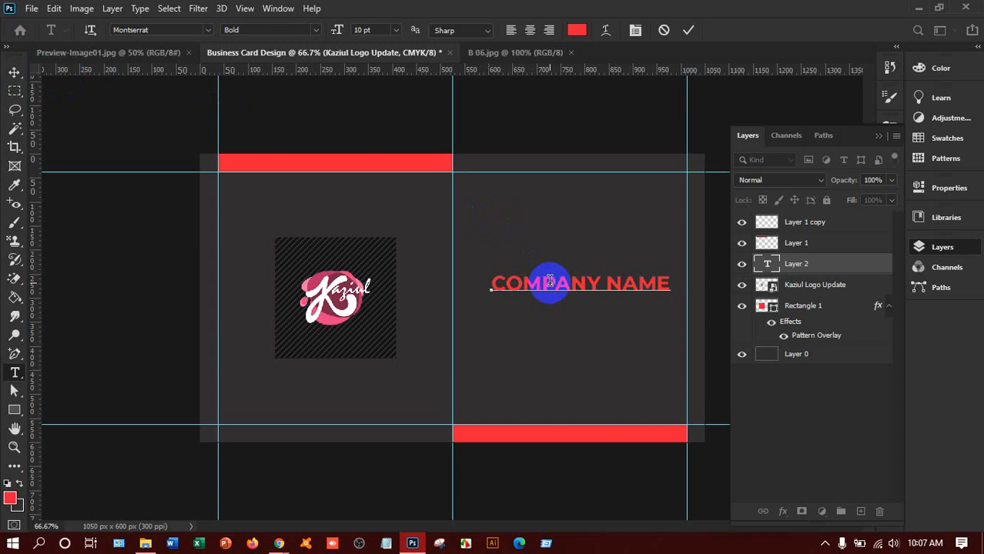
key(ctrl)
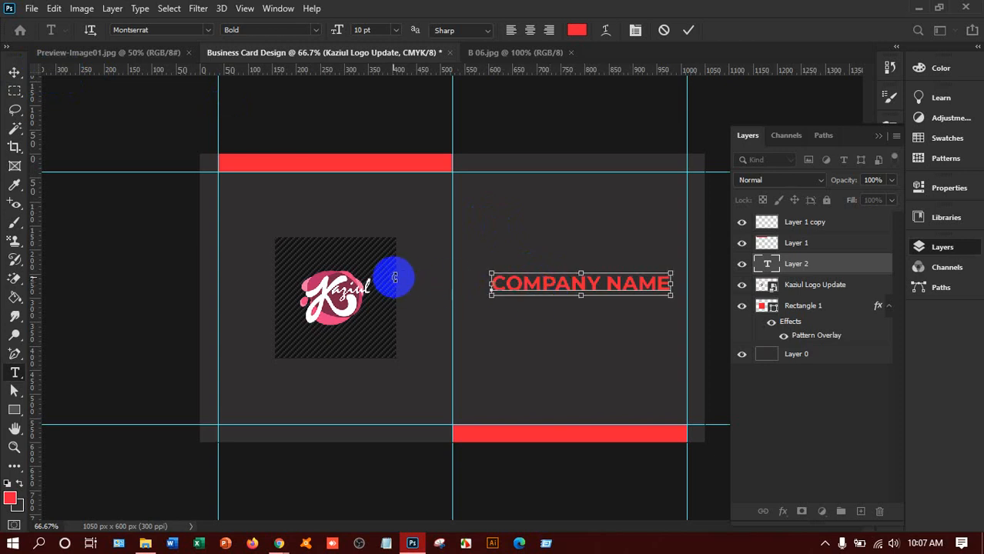
key(ctrl+a)
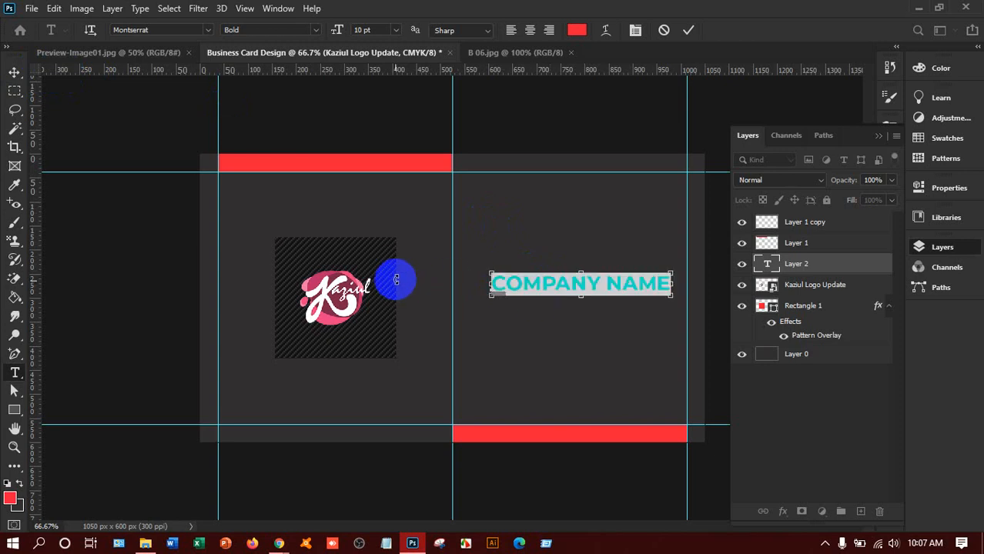
click(574, 31)
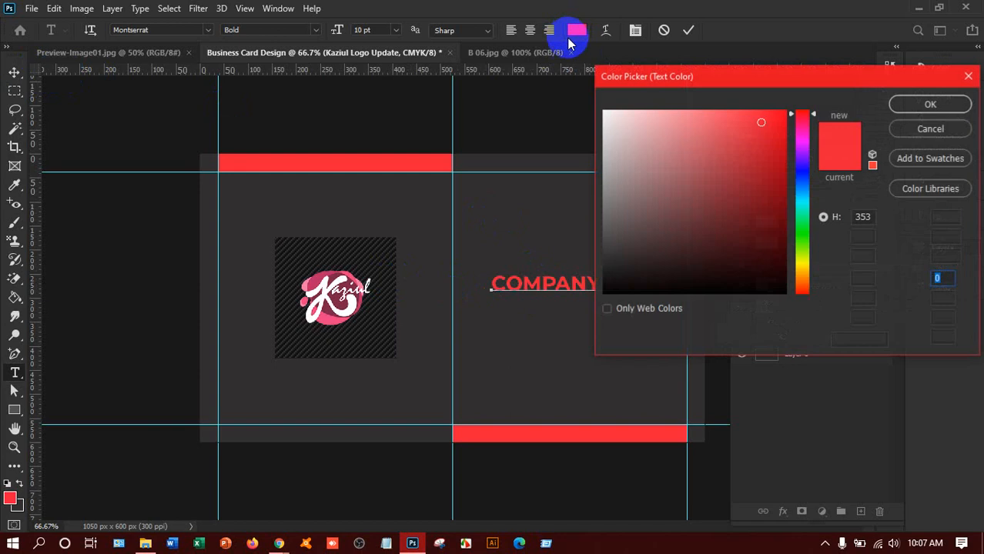
drag(654, 232, 578, 101)
click(930, 104)
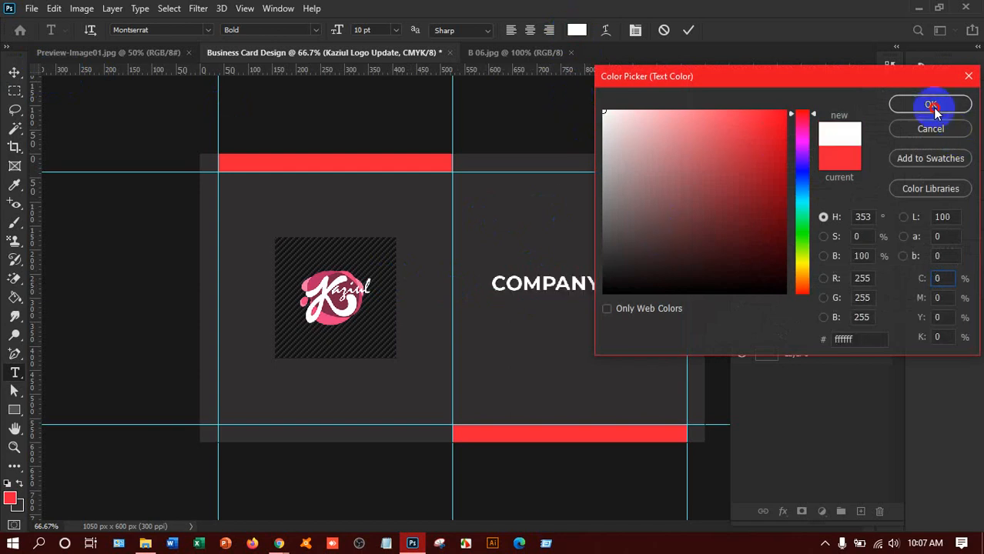
click(14, 71)
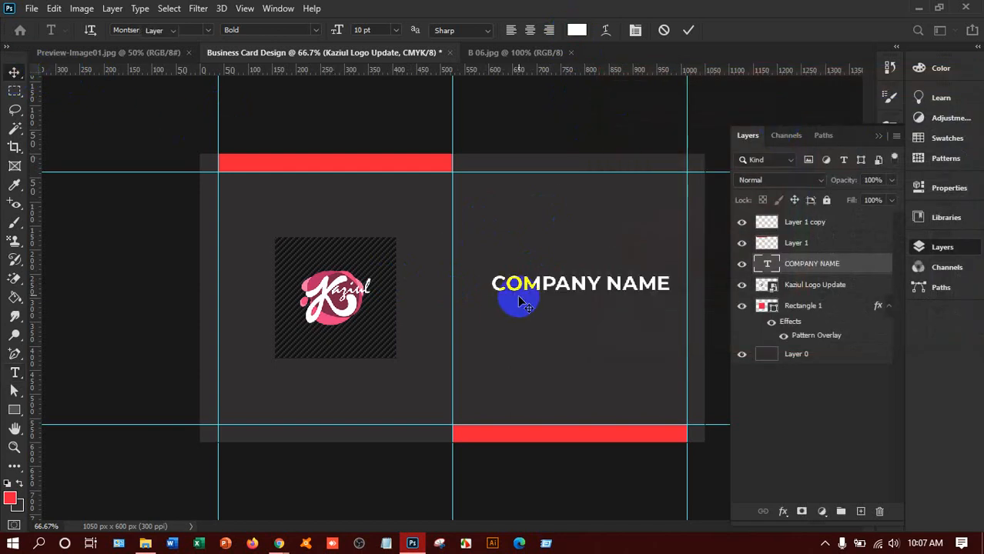
click(579, 286)
drag(579, 286, 577, 300)
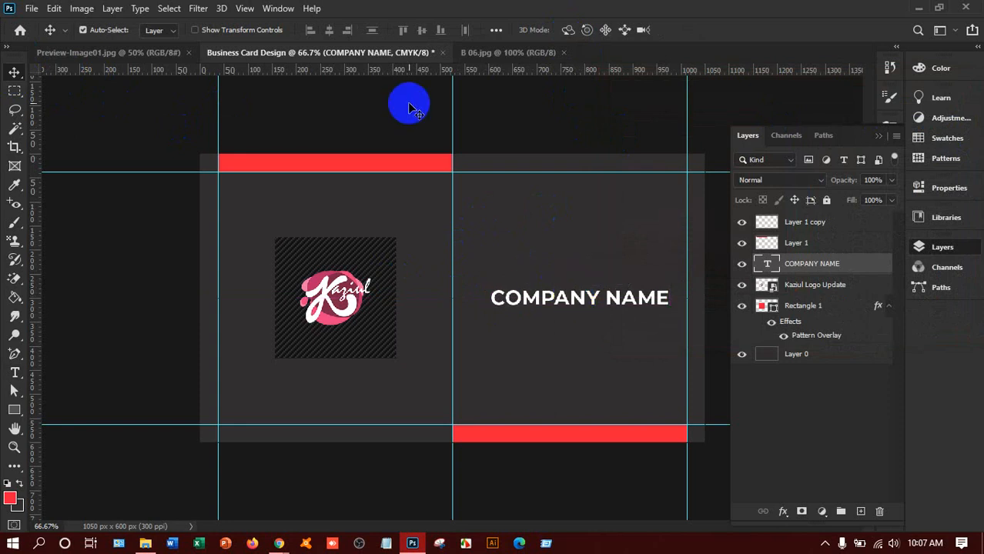
Step: Duplicate the Layer 0 background and name the copy Front
click(802, 249)
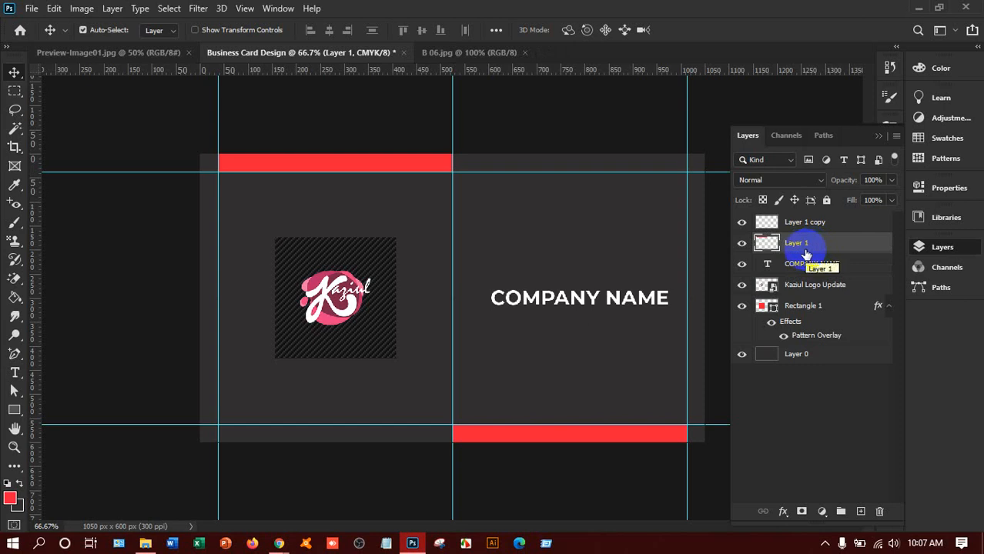
click(809, 225)
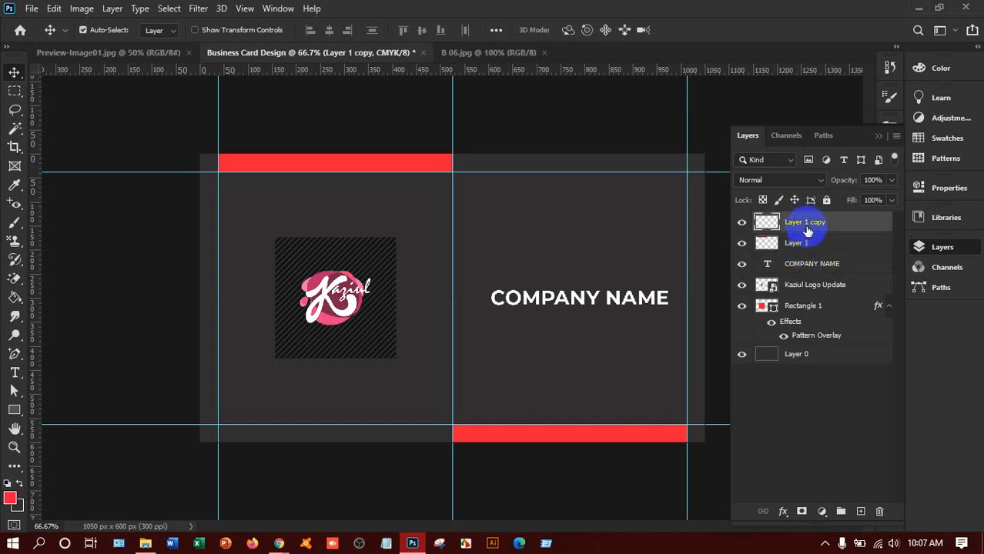
click(815, 356)
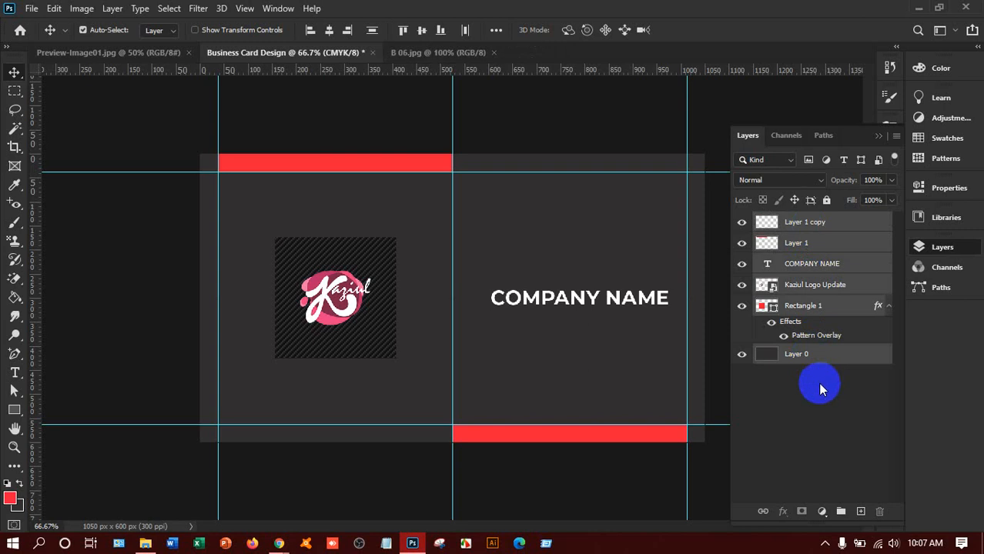
ctrl+click(816, 358)
click(816, 359)
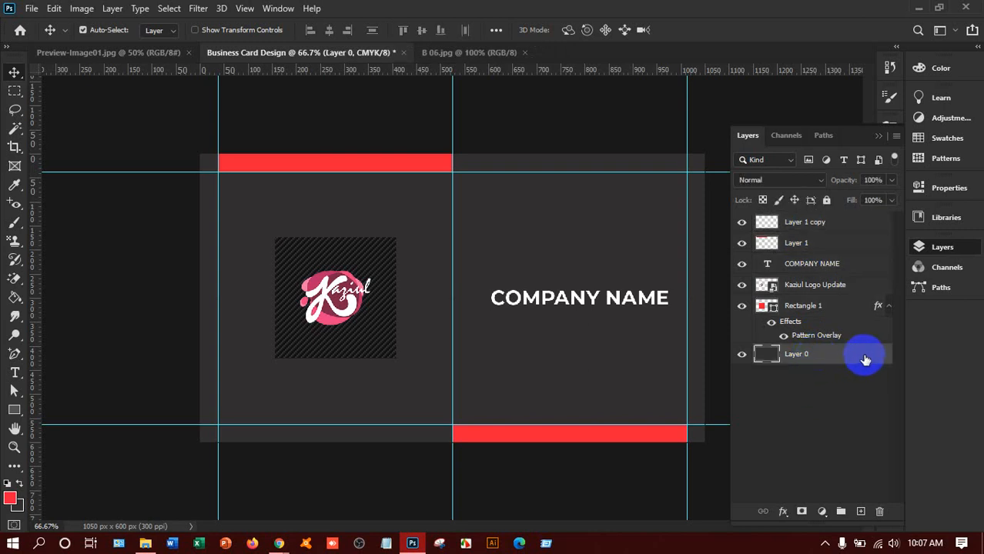
drag(865, 358, 861, 511)
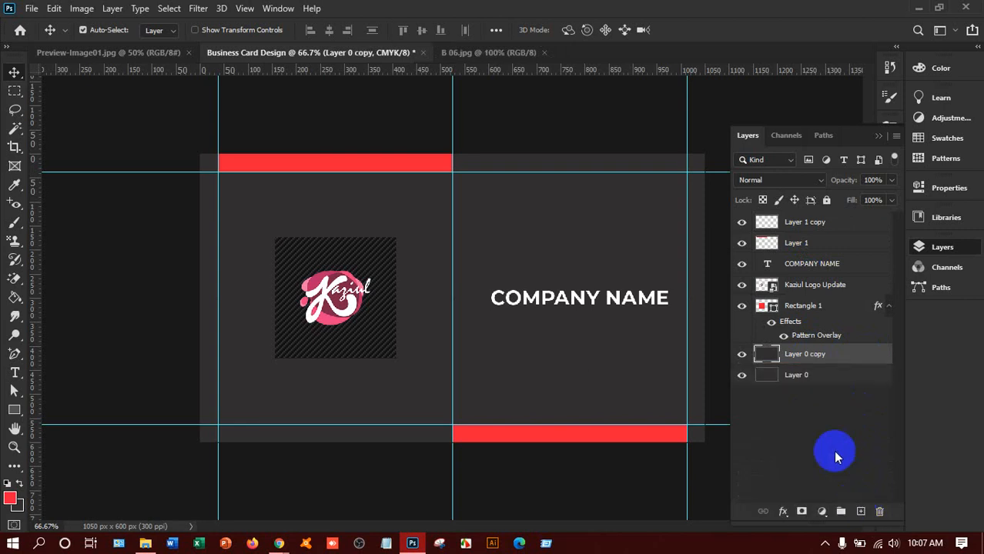
double_click(814, 356)
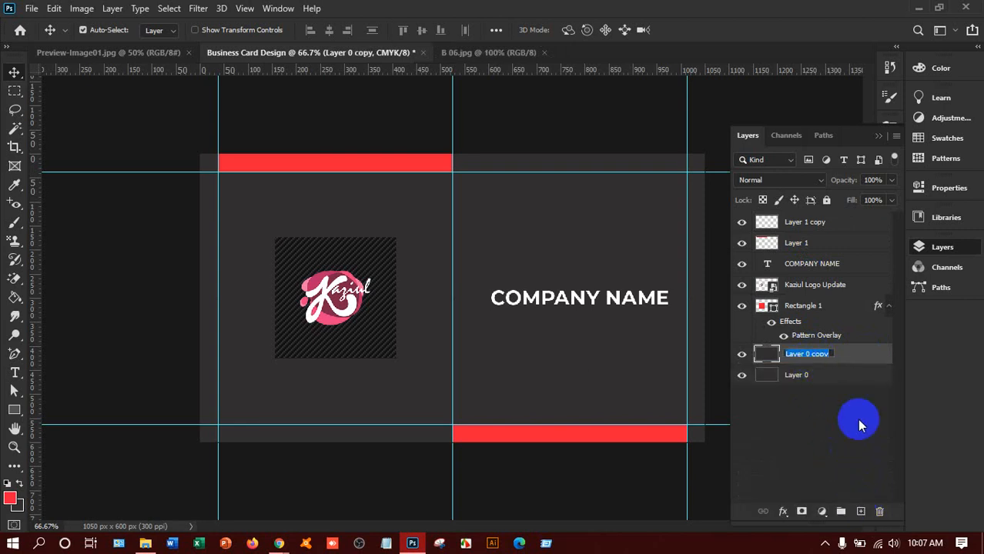
text(Fro)
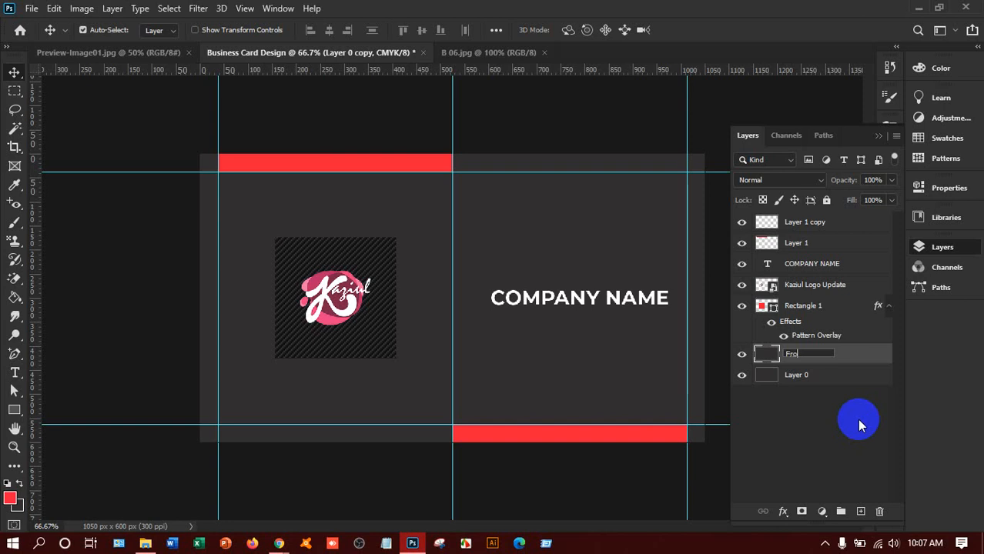
text(nt)
key(Return)
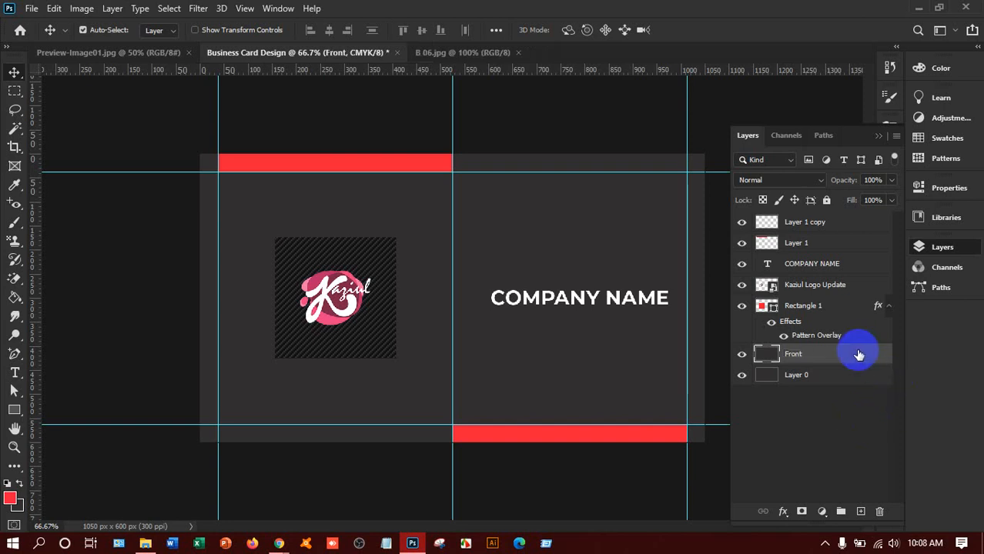
Step: Group the layers from Layer 1 copy down to Front and name the group Front
shift+click(819, 222)
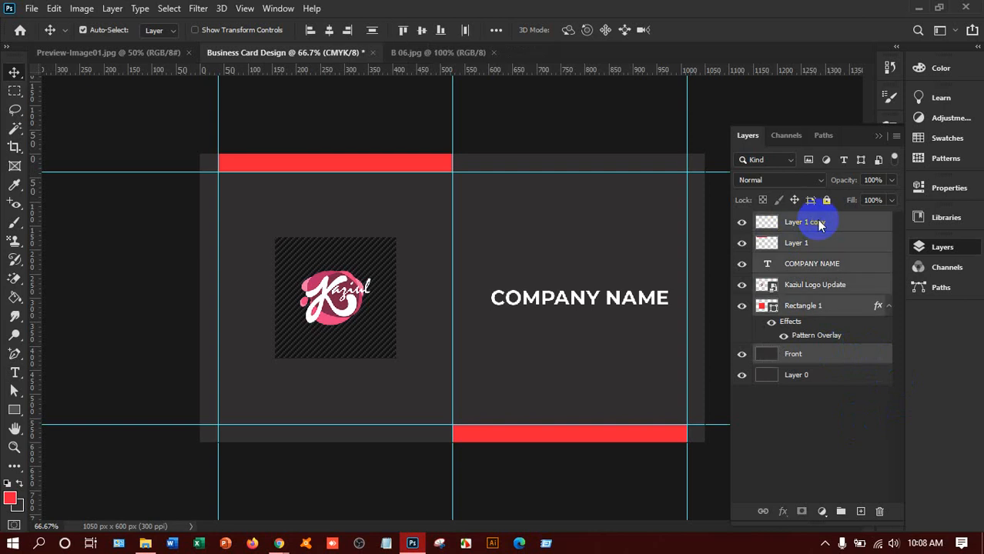
key(ctrl)
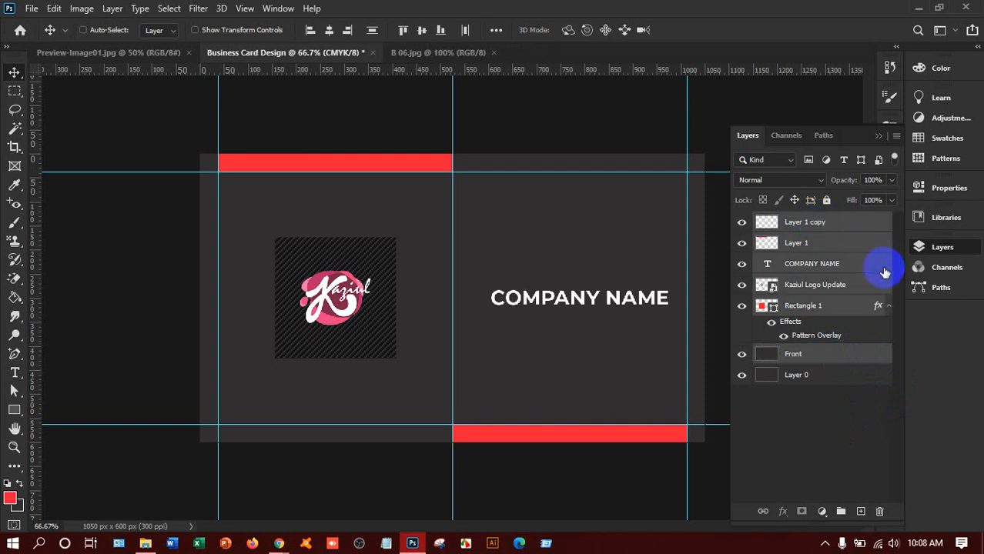
key(ctrl+g)
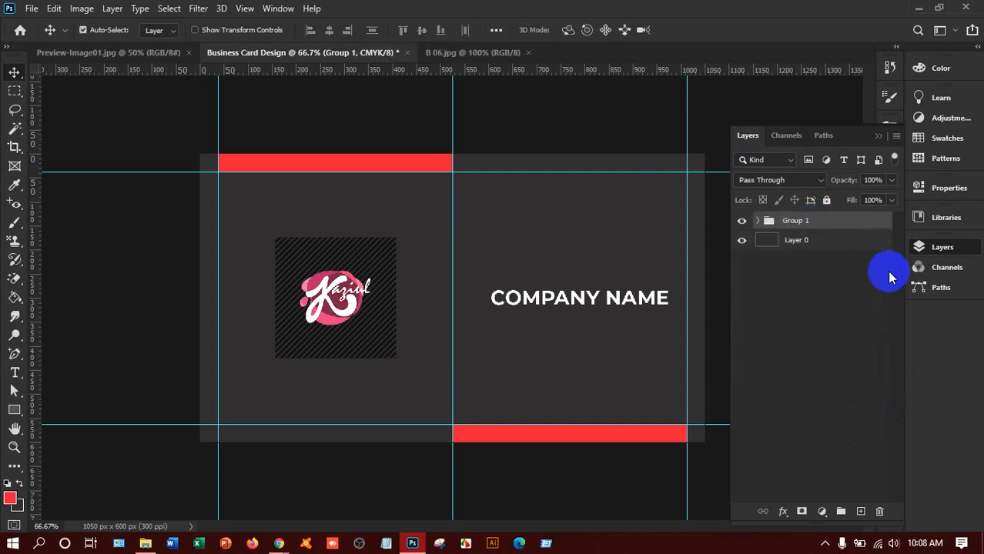
double_click(798, 221)
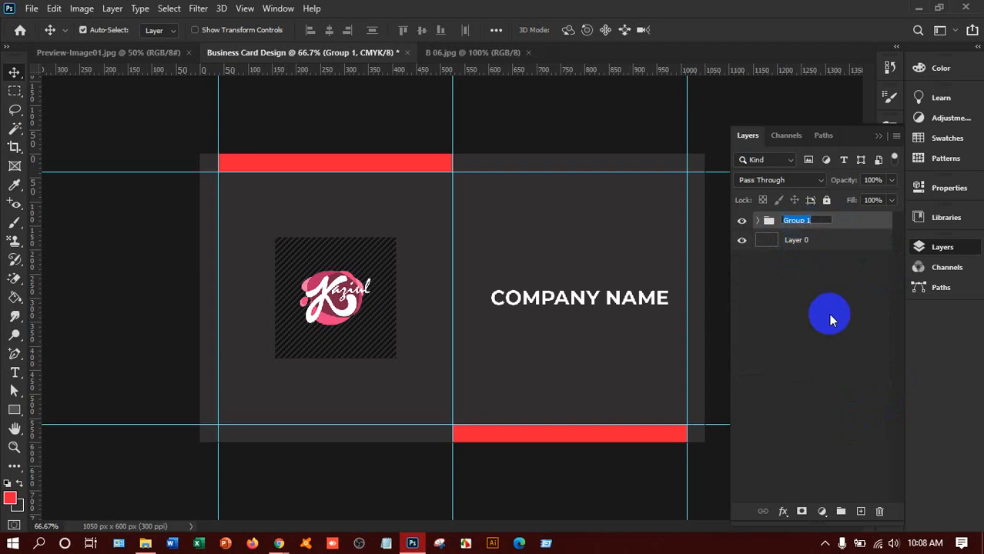
text(Front)
Step: Hide the Front group and swap the centre vertical guide for a horizontal guide at Y 300 px
click(852, 218)
click(742, 222)
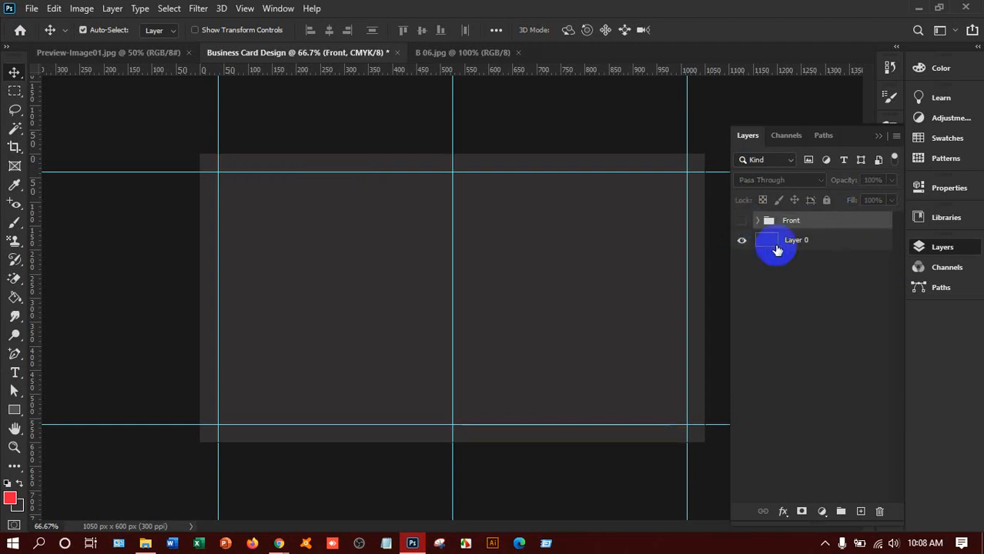
click(808, 243)
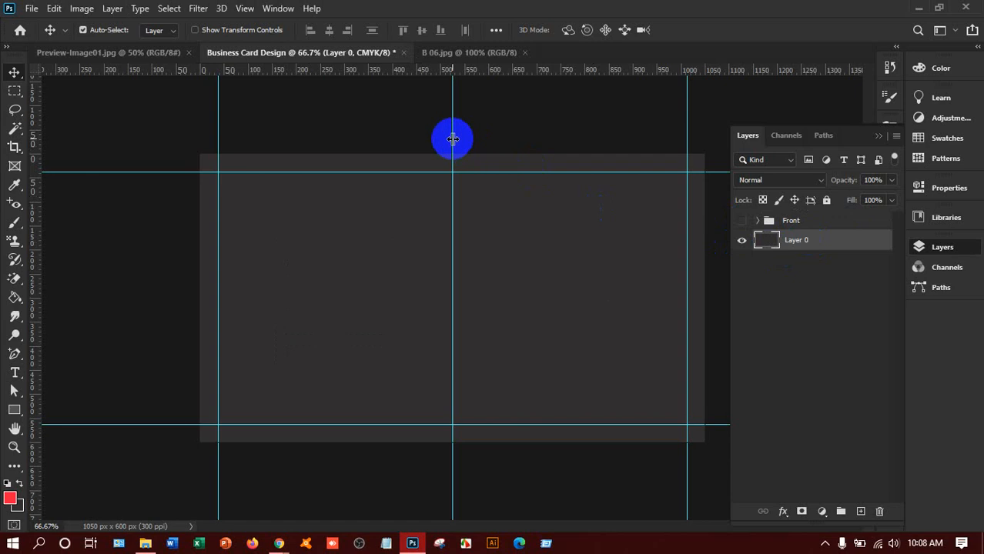
drag(453, 138, 478, 142)
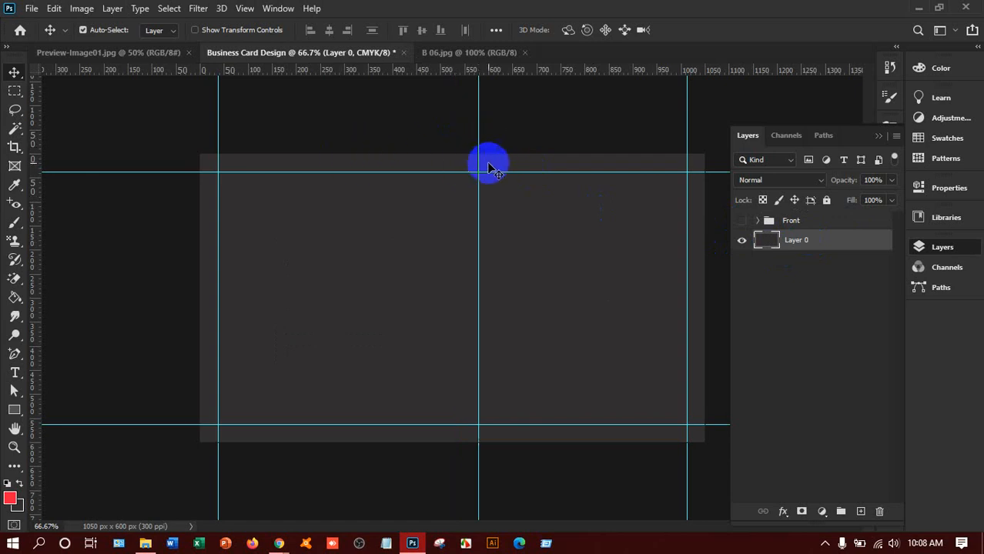
drag(478, 158, 412, 298)
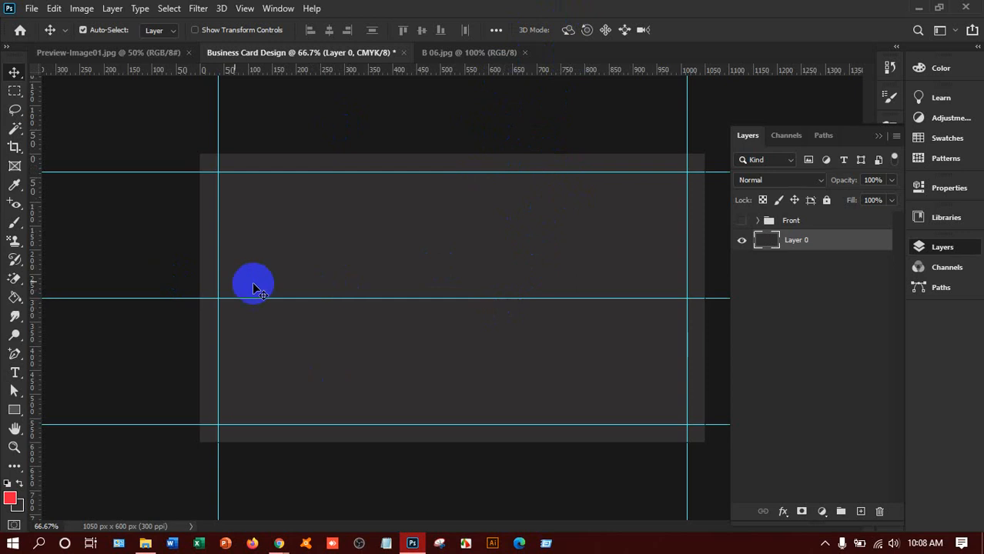
Step: Fill a thin strip on the top half of the left edge with red on a new layer
click(13, 103)
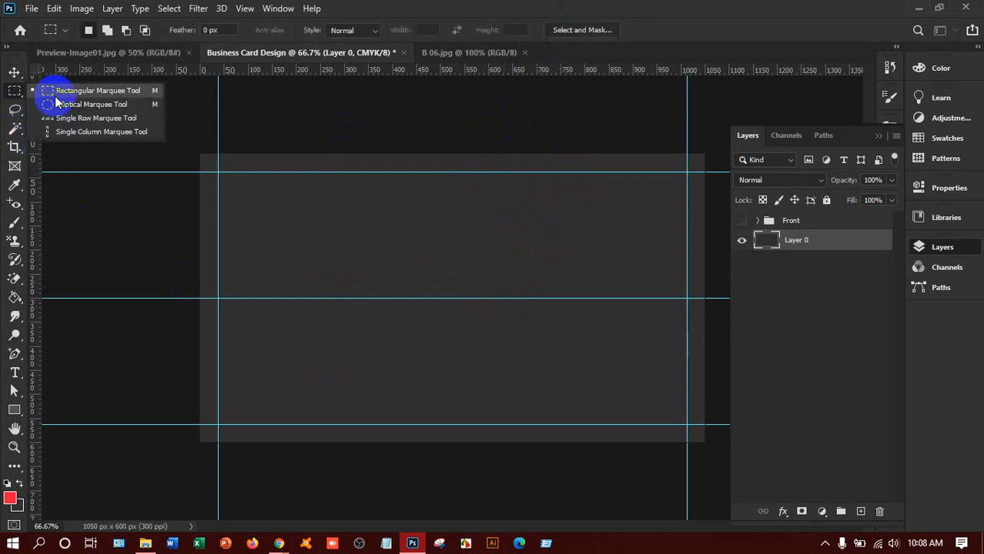
click(58, 92)
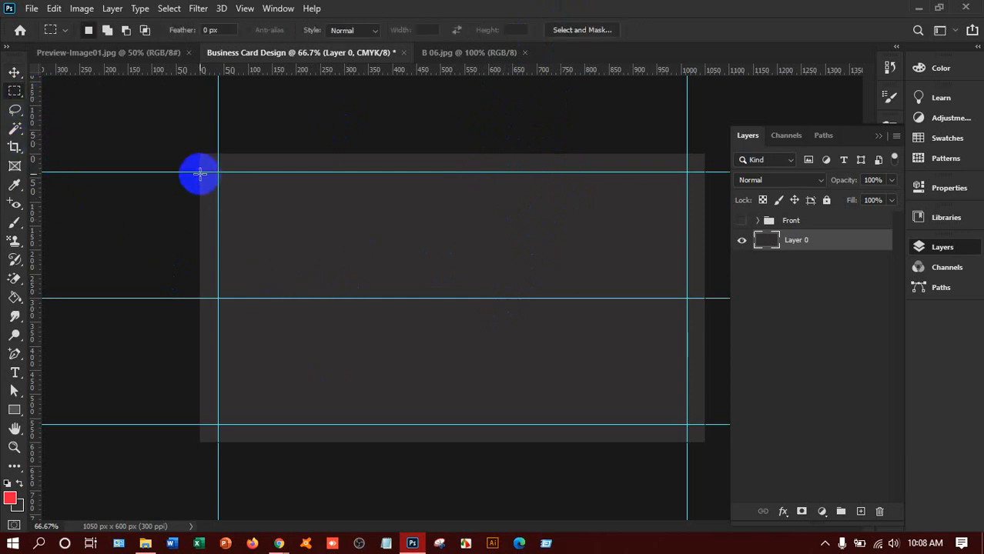
drag(198, 171, 218, 299)
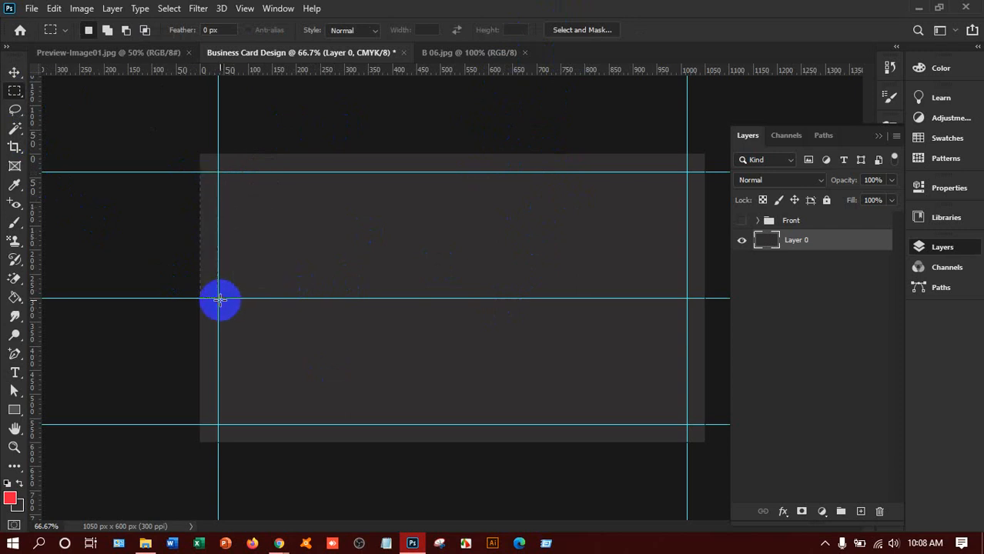
click(860, 511)
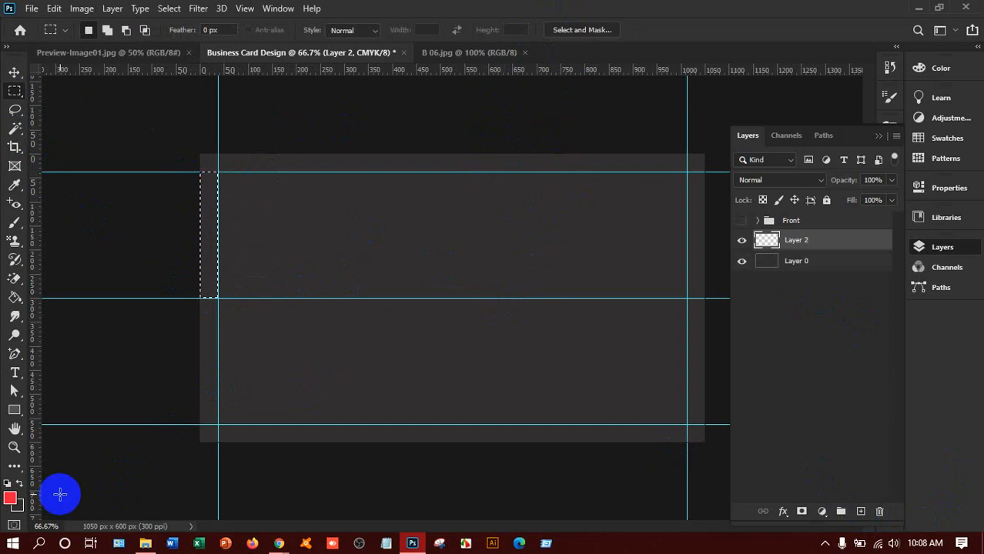
key(alt+BackSpace)
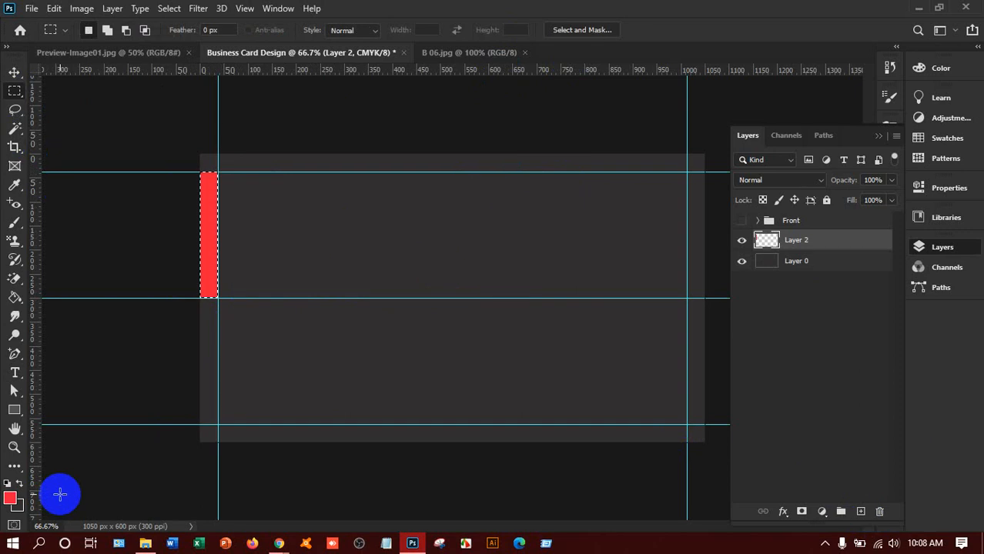
key(ctrl+d)
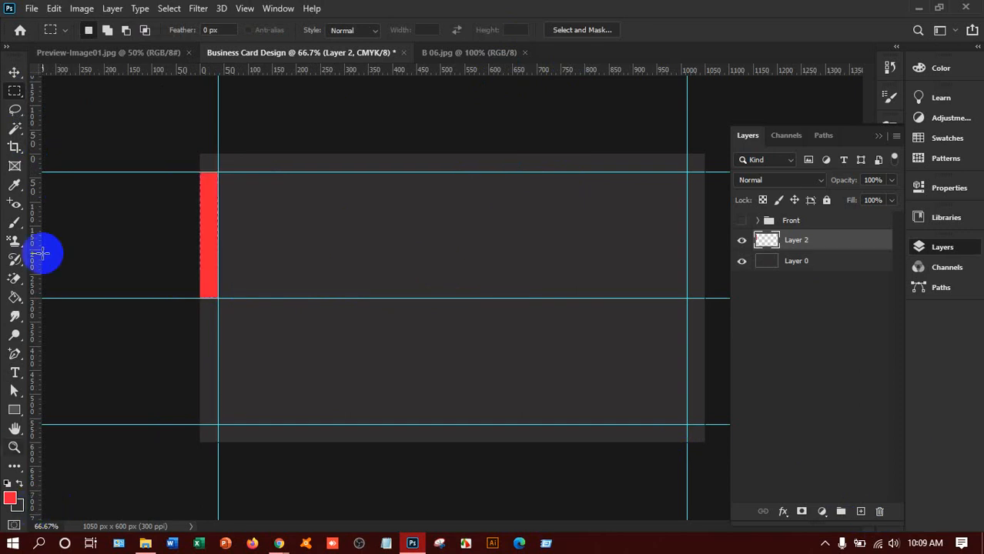
Step: Alt-drag a copy of the red bar onto the lower half of the right edge
click(13, 72)
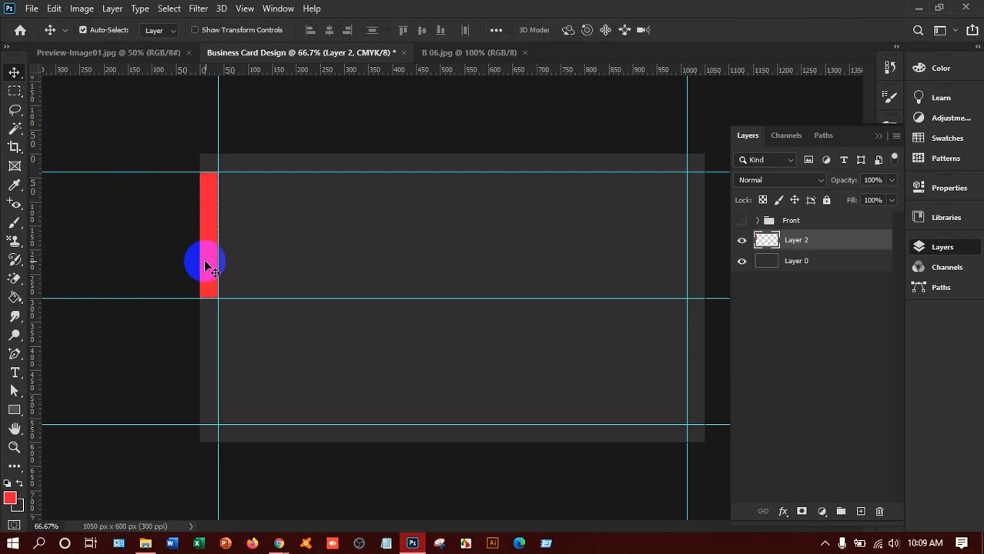
drag(210, 266, 697, 397)
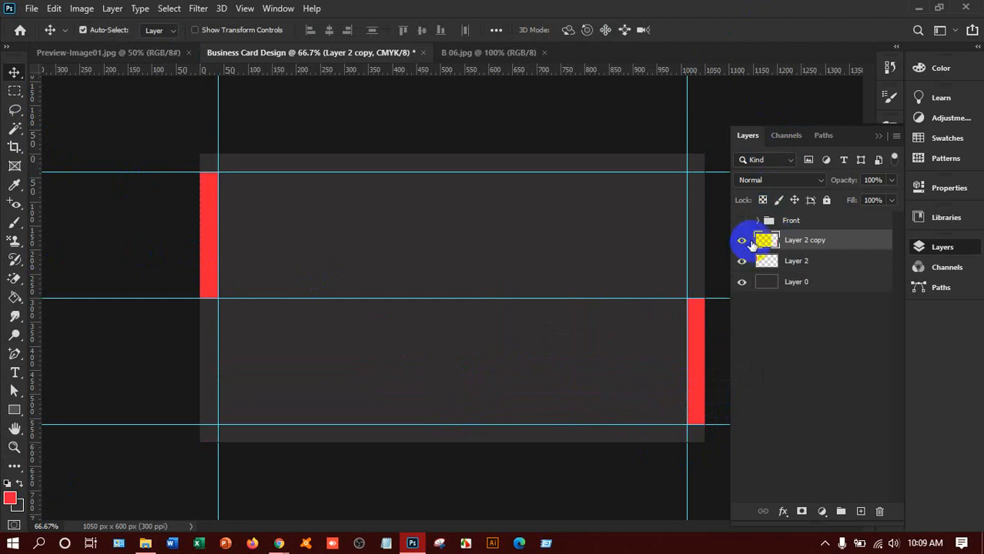
click(742, 221)
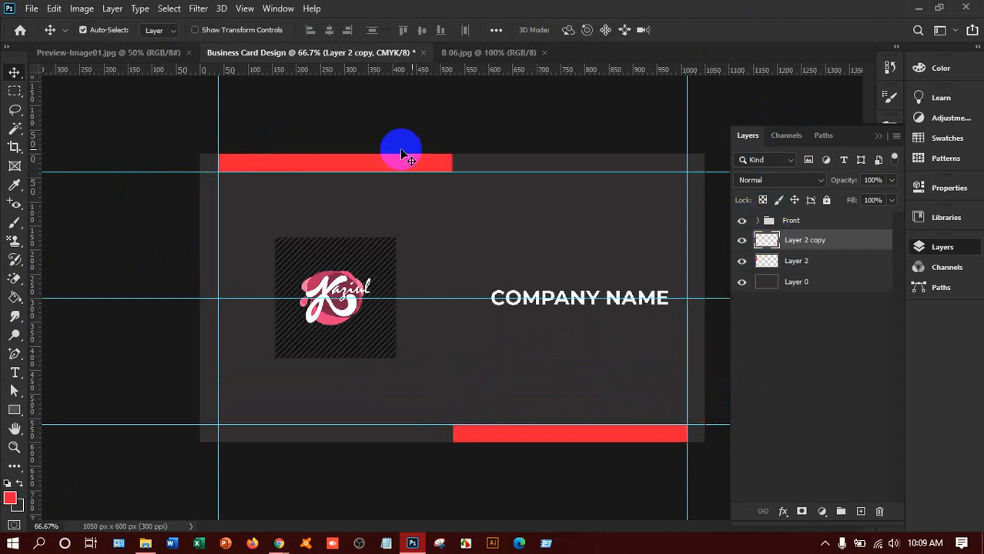
click(742, 220)
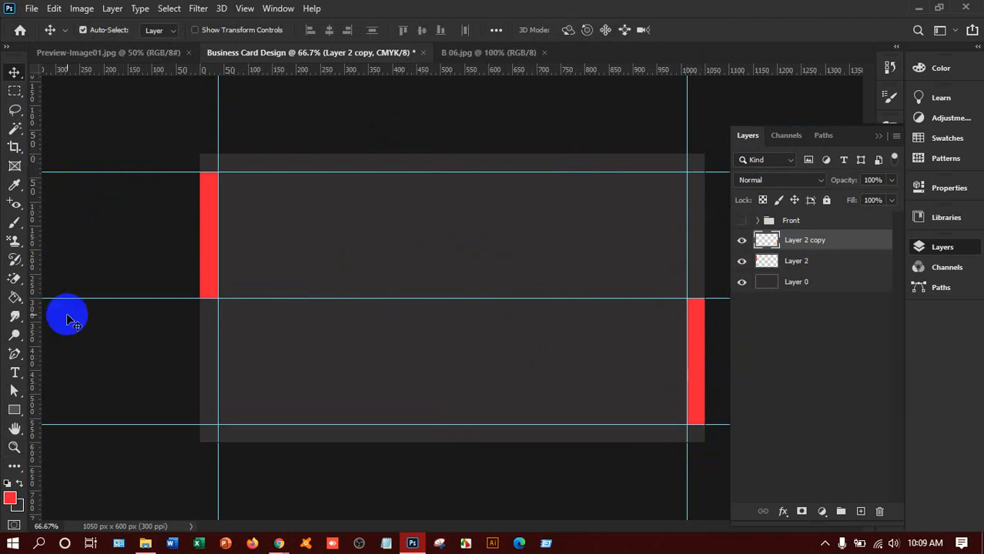
Step: Type the person's name at the card's top-left in white Montserrat SemiBold
key(t)
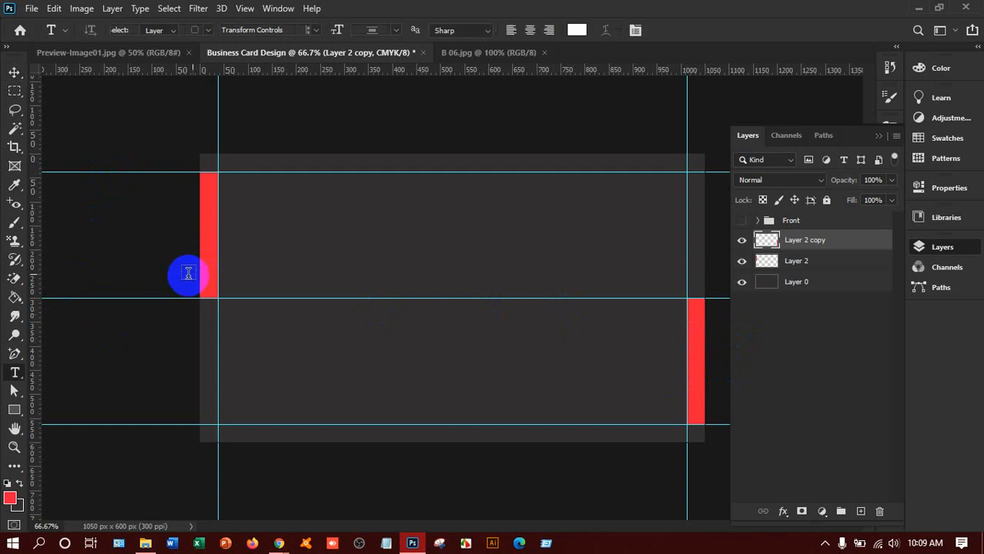
click(292, 231)
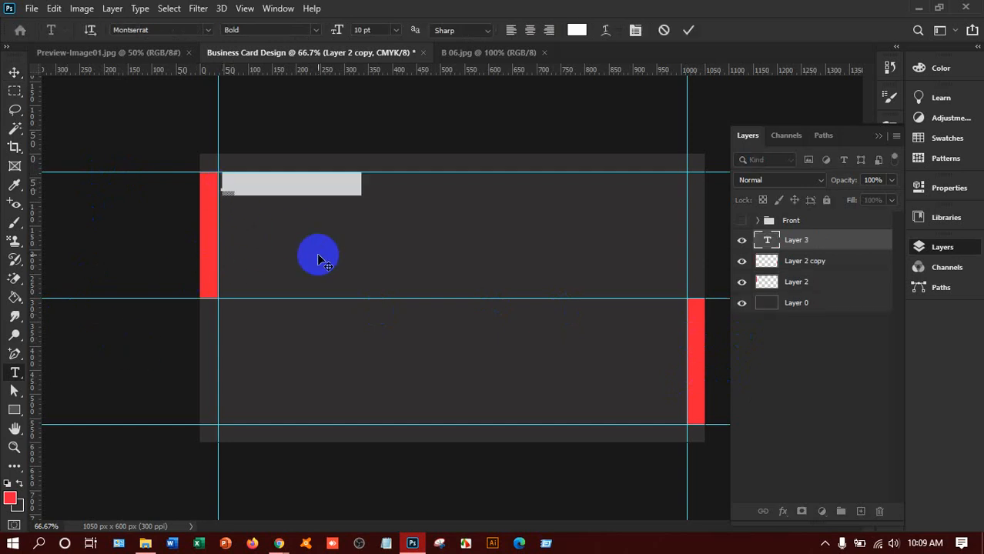
key(BackSpace)
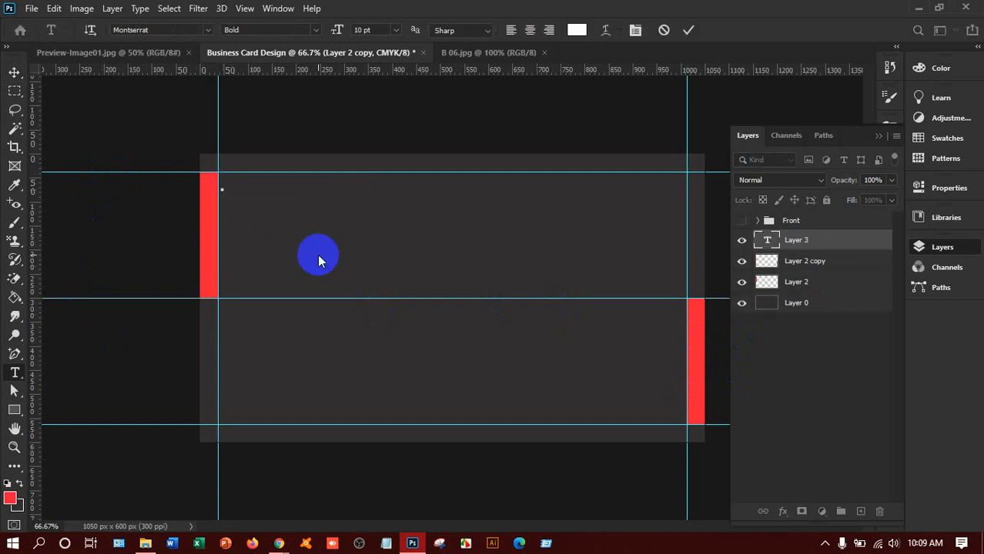
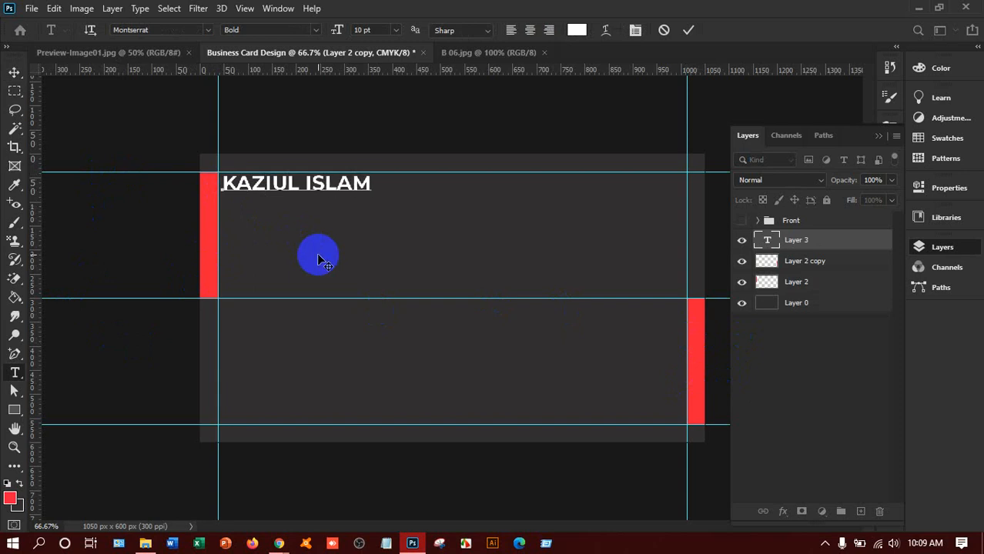
key(ctrl+a)
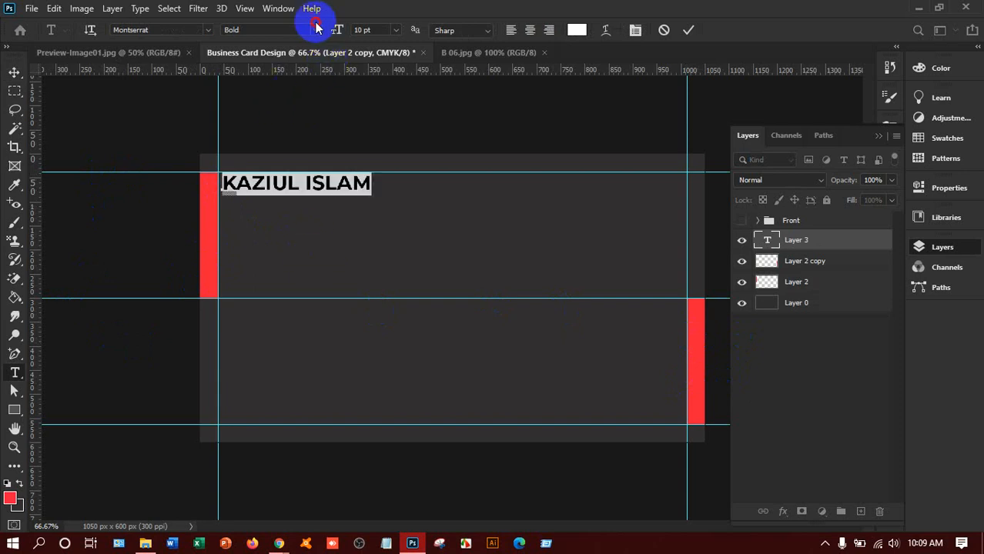
click(316, 29)
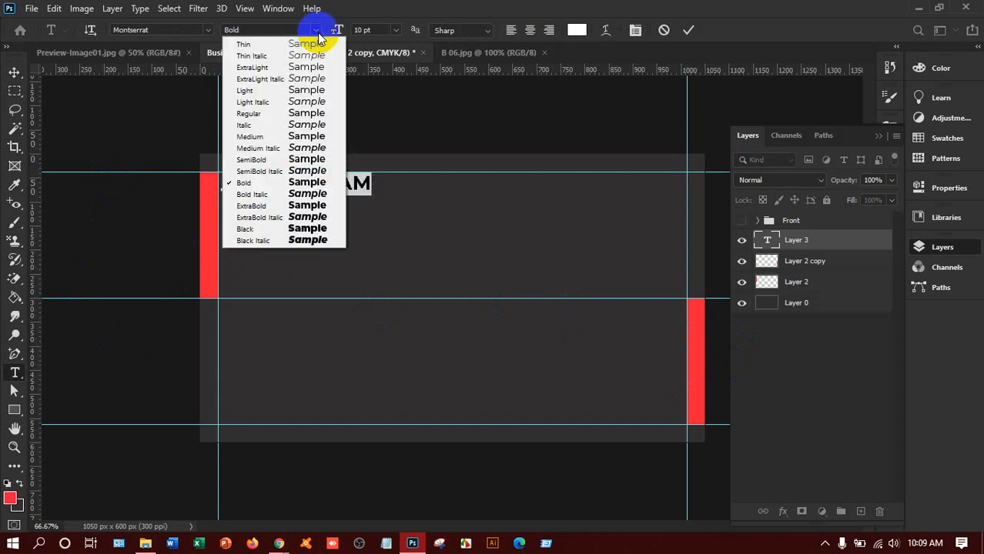
click(301, 160)
click(323, 187)
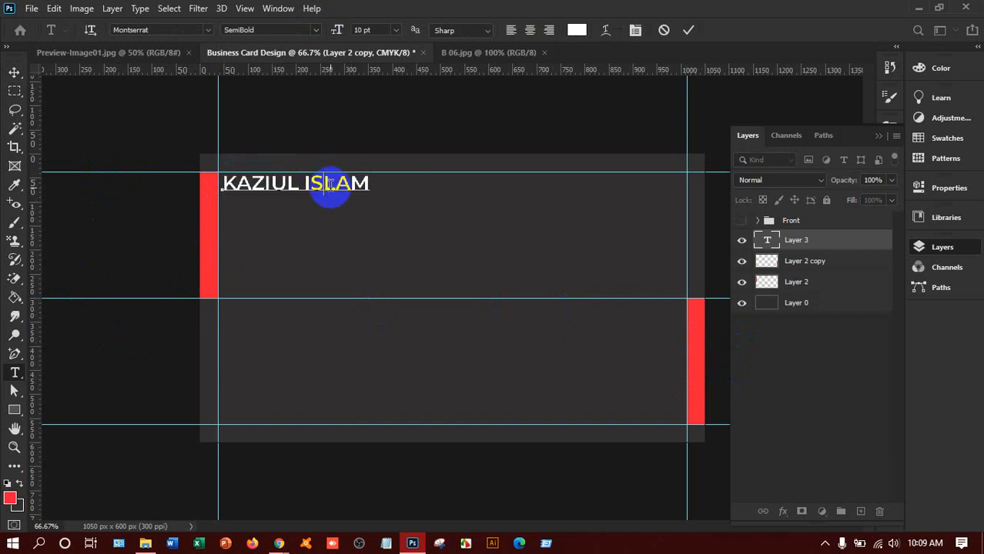
Step: Nudge the name against the guides and Alt-drag a duplicate line just below
click(14, 72)
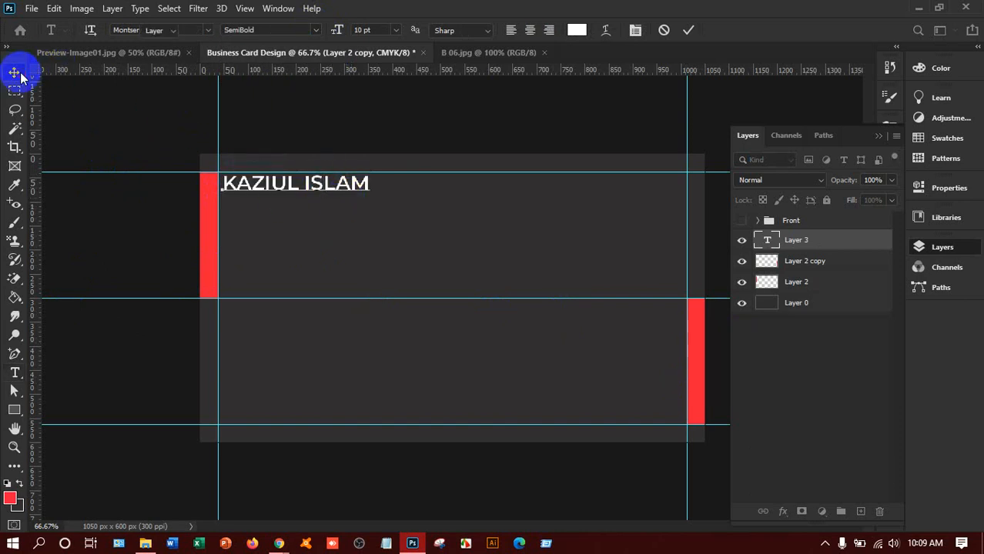
drag(327, 187, 322, 186)
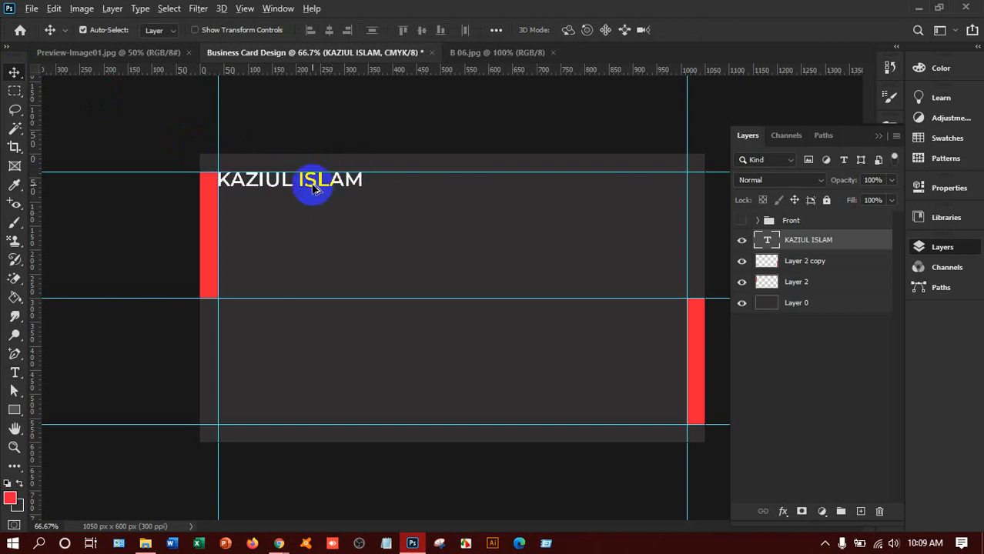
drag(315, 185, 312, 199)
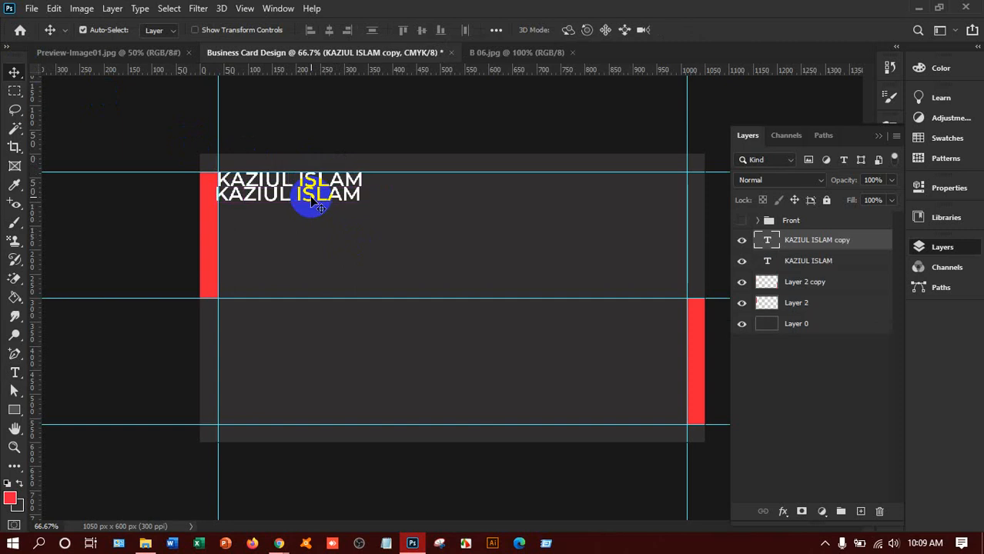
Step: Retype the duplicate line as FOUNDER/CEO
key(t)
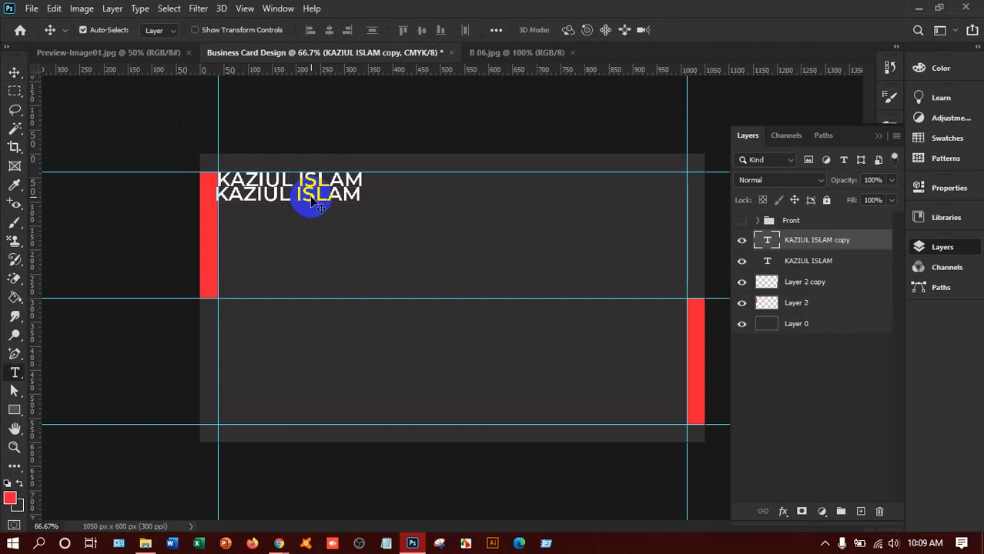
click(329, 215)
key(ctrl+a)
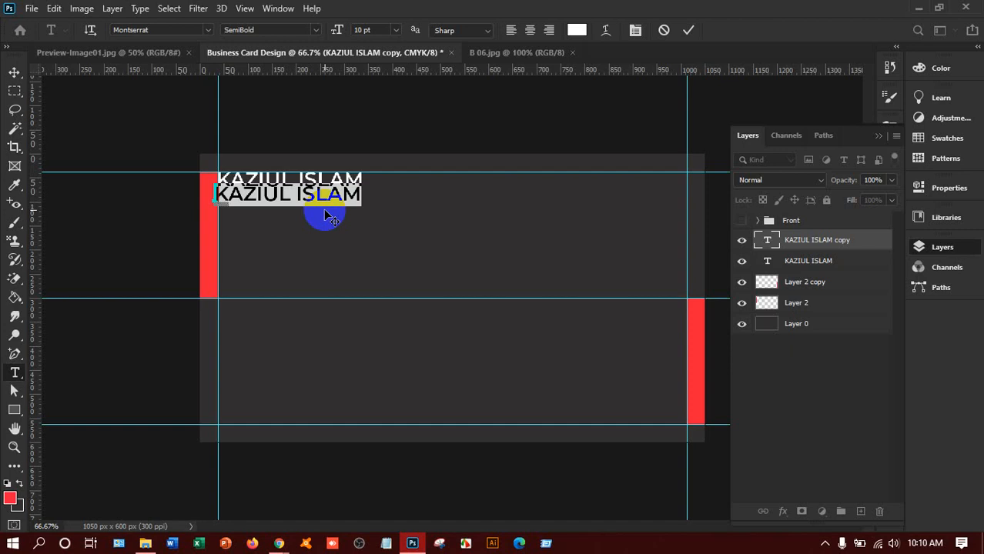
text(CEO)
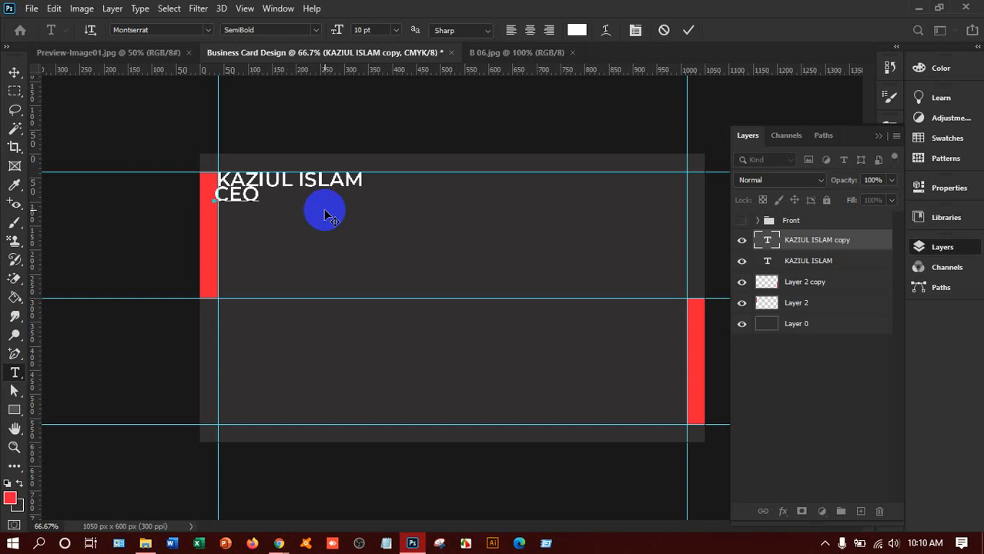
text(/)
text(FOUNDER)
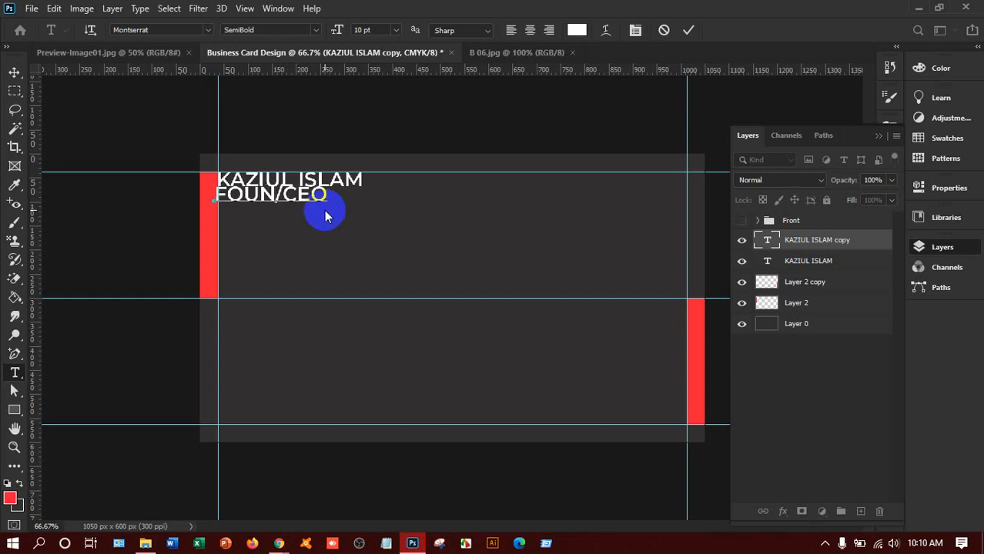
key(ctrl+Return)
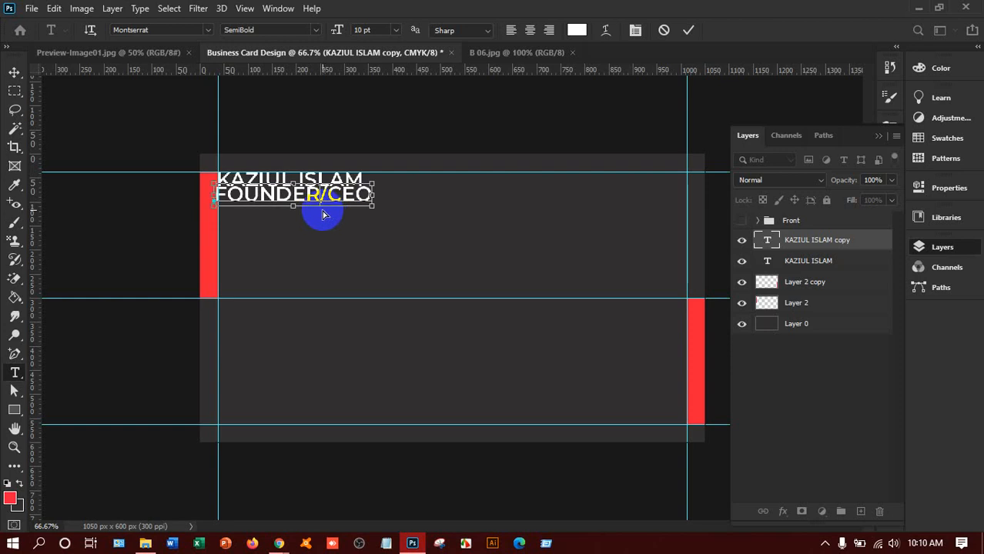
Step: Set the FOUNDER/CEO title to Montserrat Light at 5 pt
key(ctrl+a)
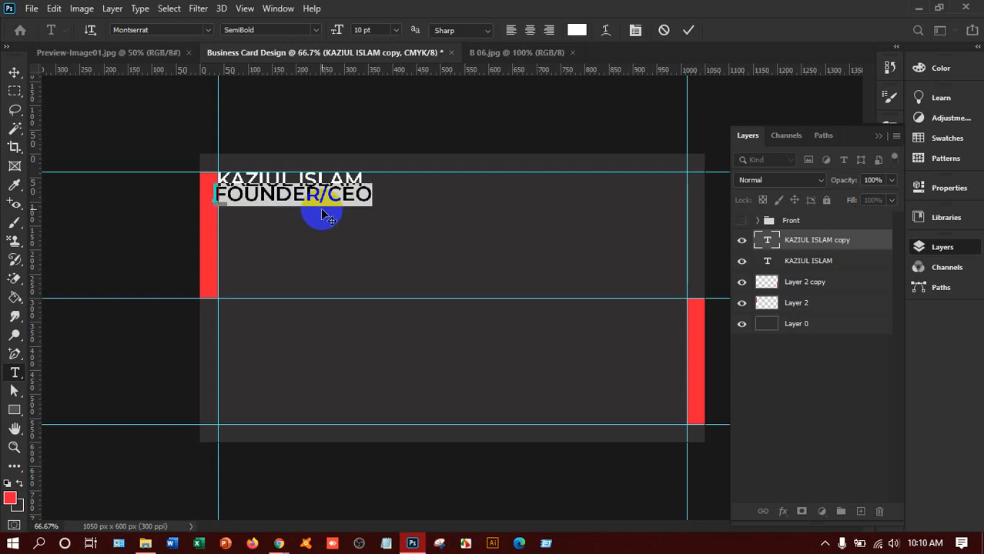
click(311, 29)
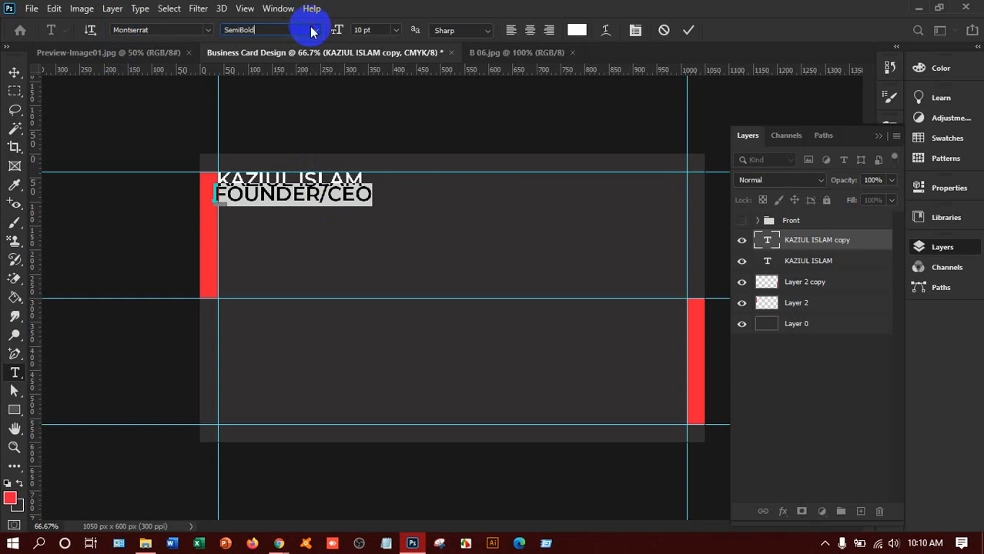
click(313, 30)
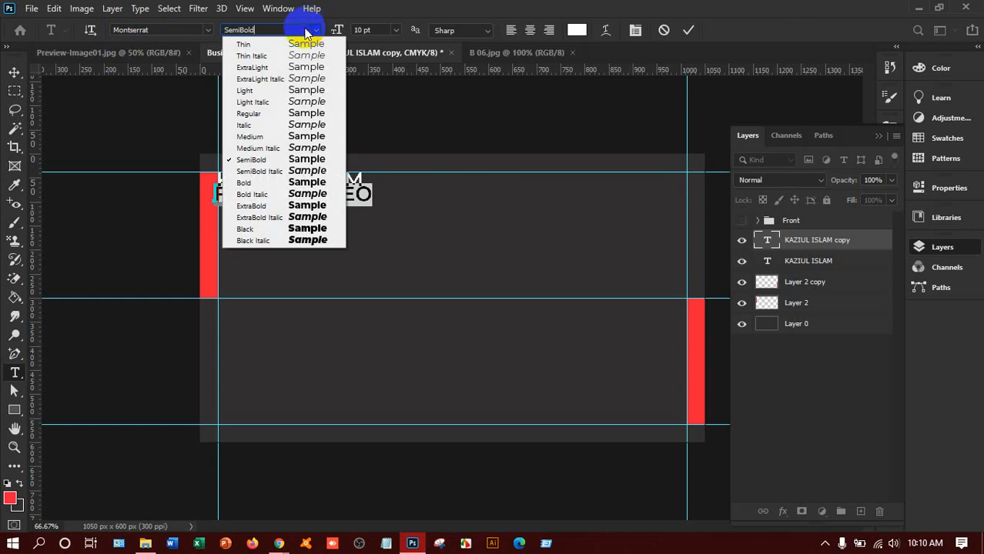
click(293, 93)
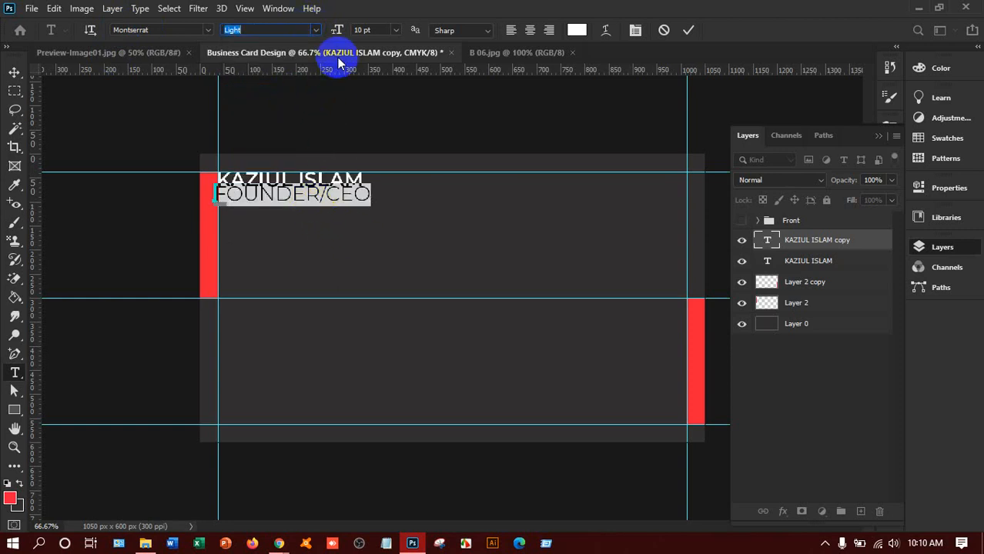
click(396, 30)
click(378, 48)
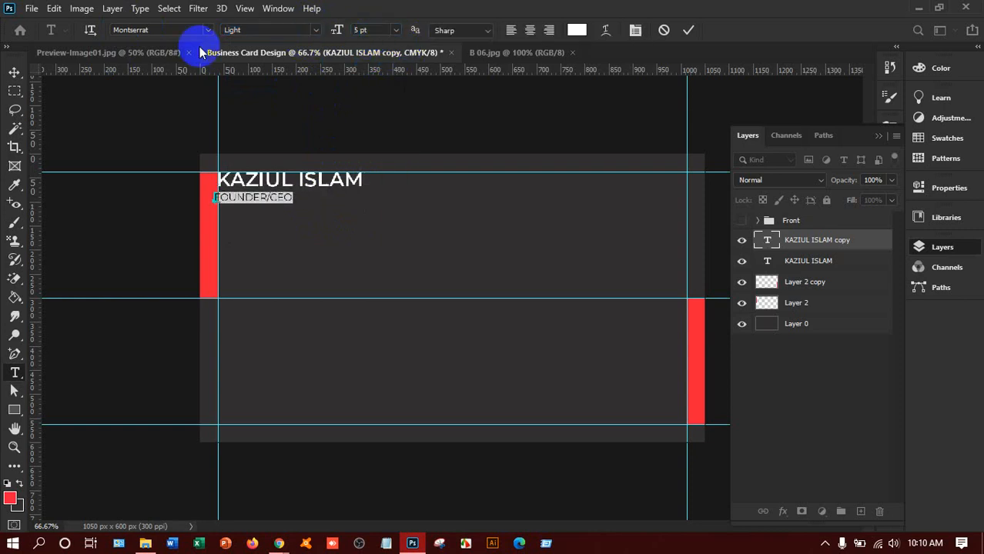
click(14, 71)
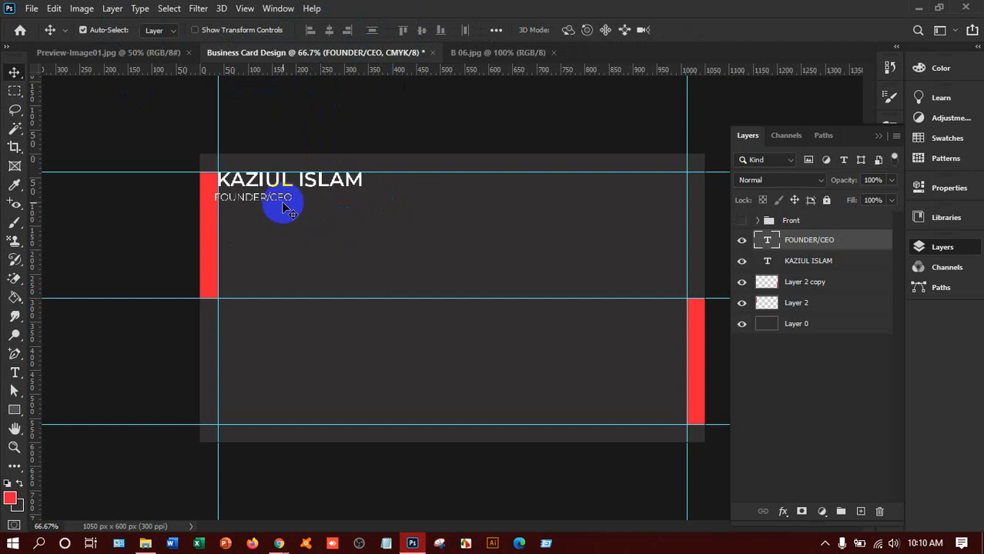
Step: Move the name and the FOUNDER/CEO title to the top right, snug against the right guide
drag(265, 202, 286, 199)
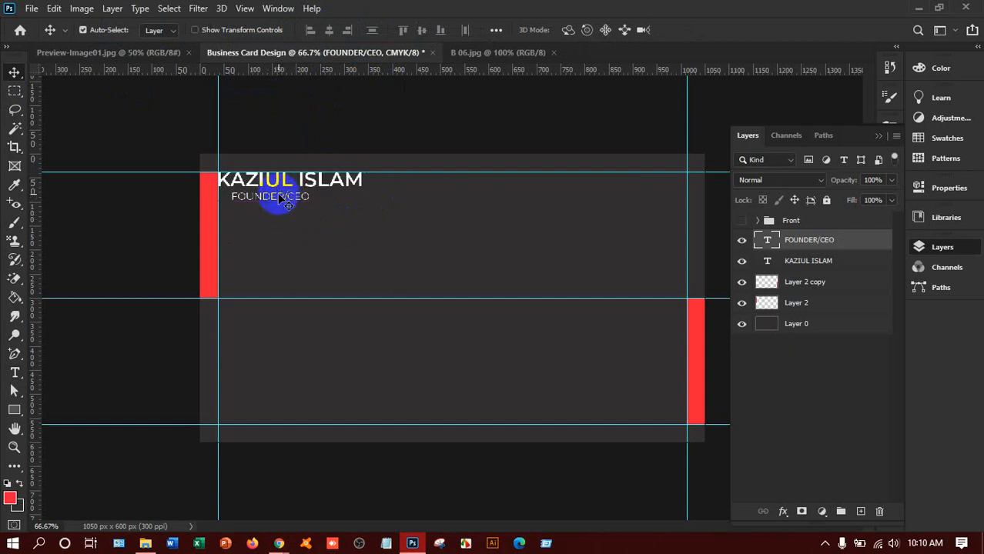
drag(280, 199, 289, 209)
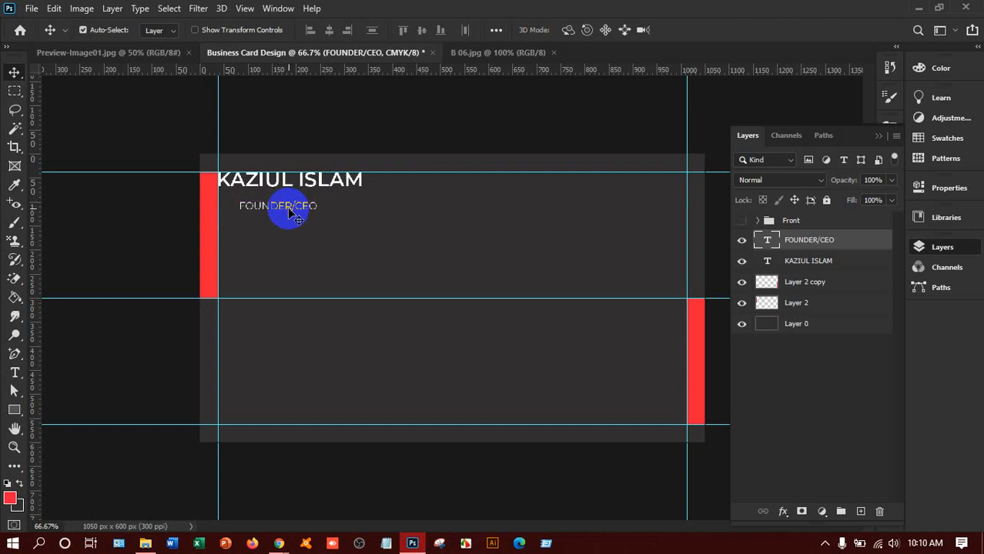
drag(313, 181, 626, 184)
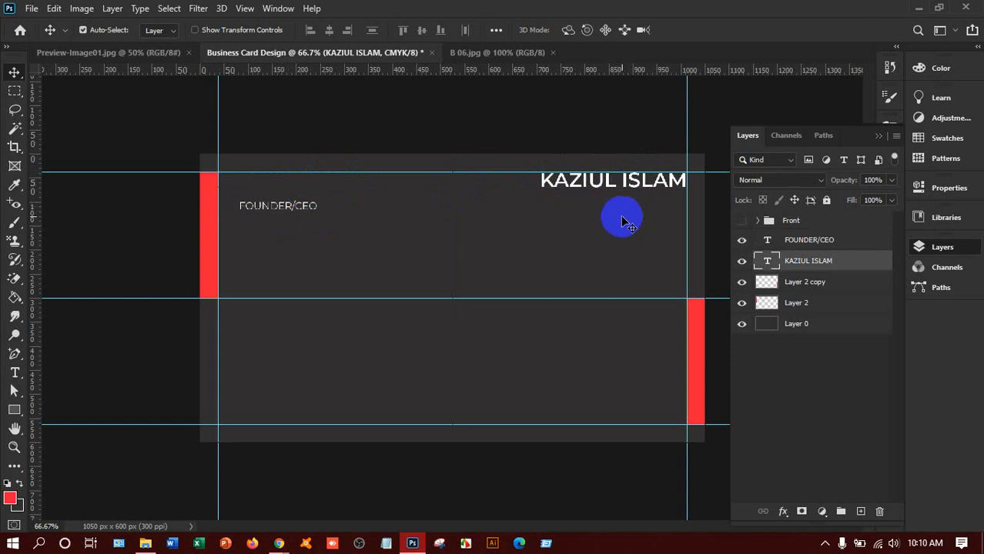
key(Right)
key(Right)
key(Right)
key(Up)
key(Up)
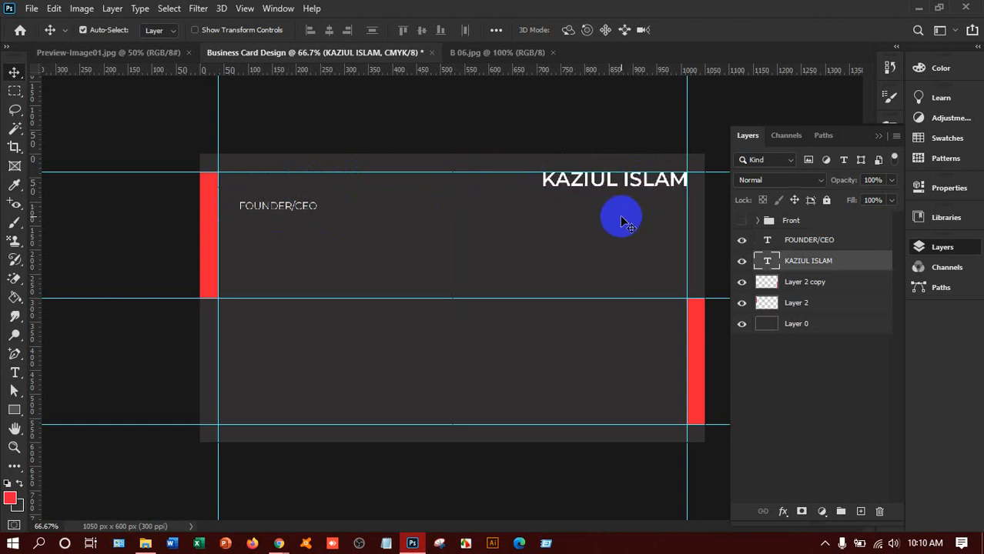
click(290, 213)
drag(291, 213, 657, 204)
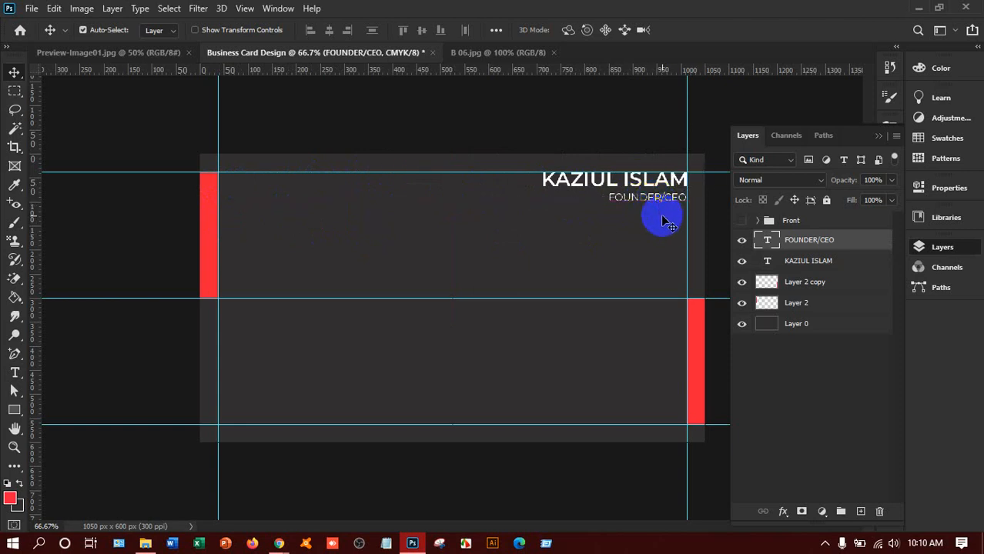
key(Up)
key(Up)
key(Up)
Step: Change the FOUNDER/CEO title to Montserrat Regular weight
double_click(629, 194)
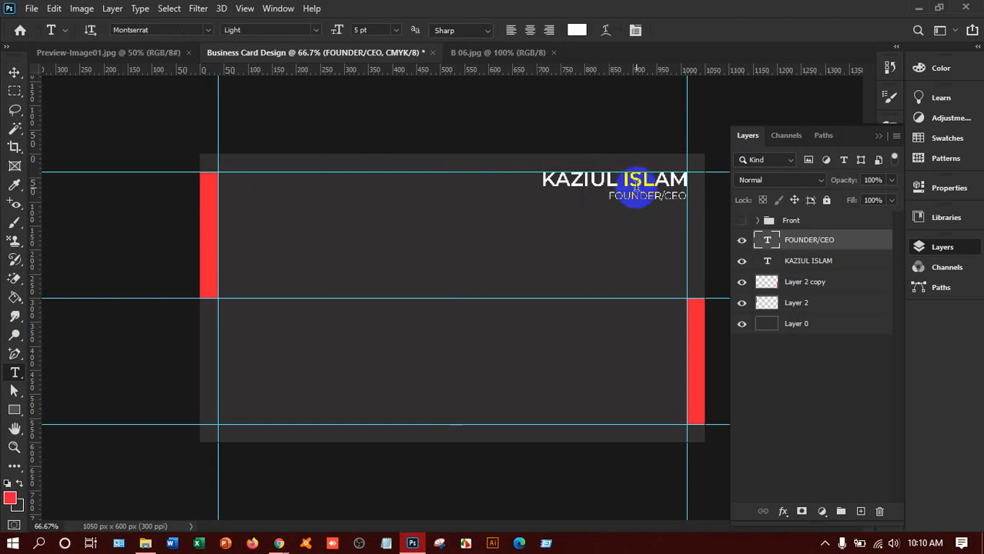
key(ctrl+a)
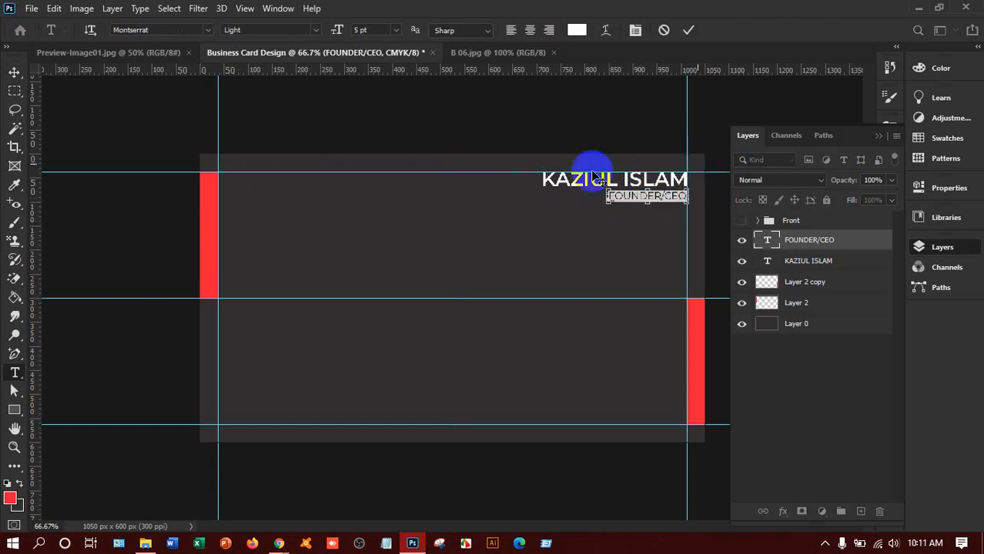
click(316, 30)
click(308, 113)
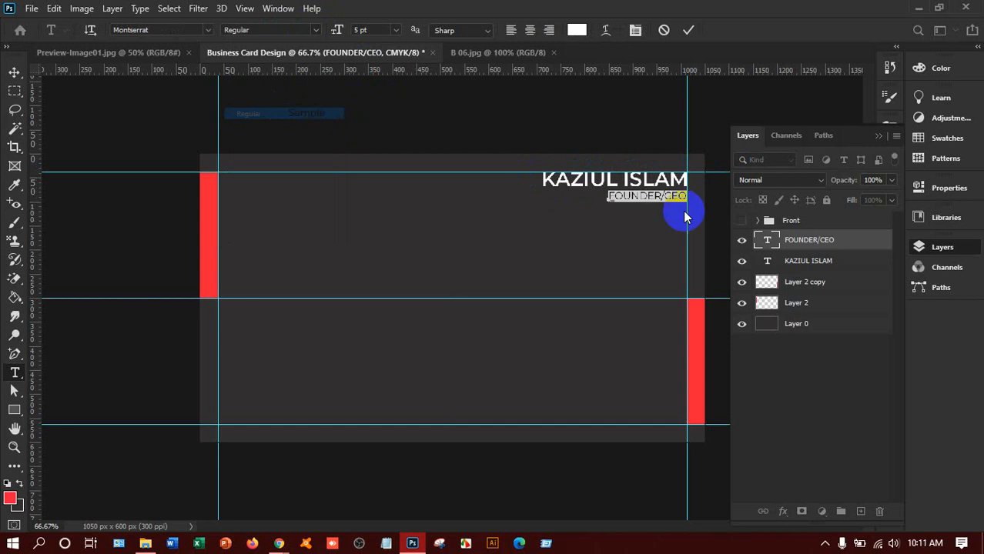
click(658, 197)
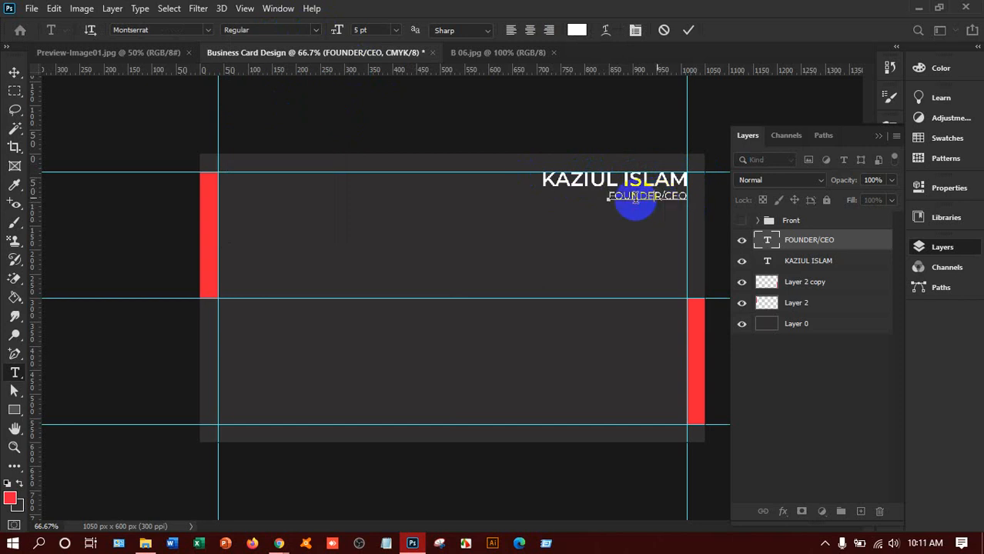
click(14, 72)
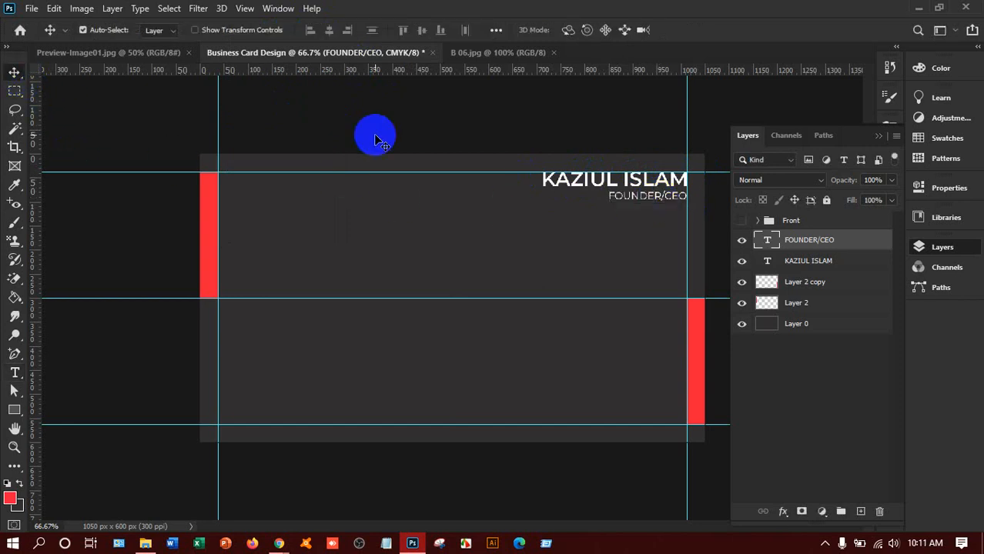
Step: Nudge FOUNDER/CEO down one pixel, then add a vertical guide at the name's left edge (~713.5 px)
key(Down)
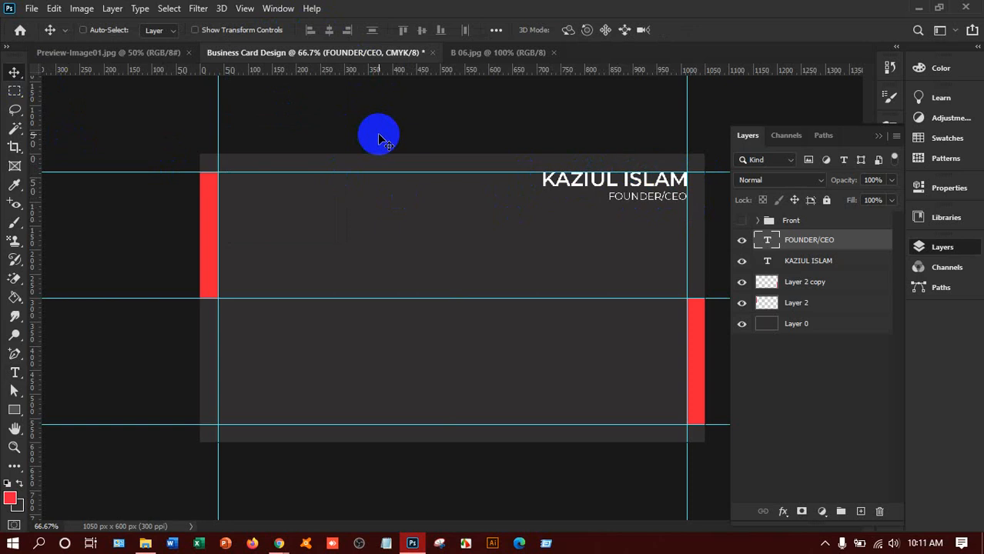
key(ctrl+plus)
key(ctrl+plus)
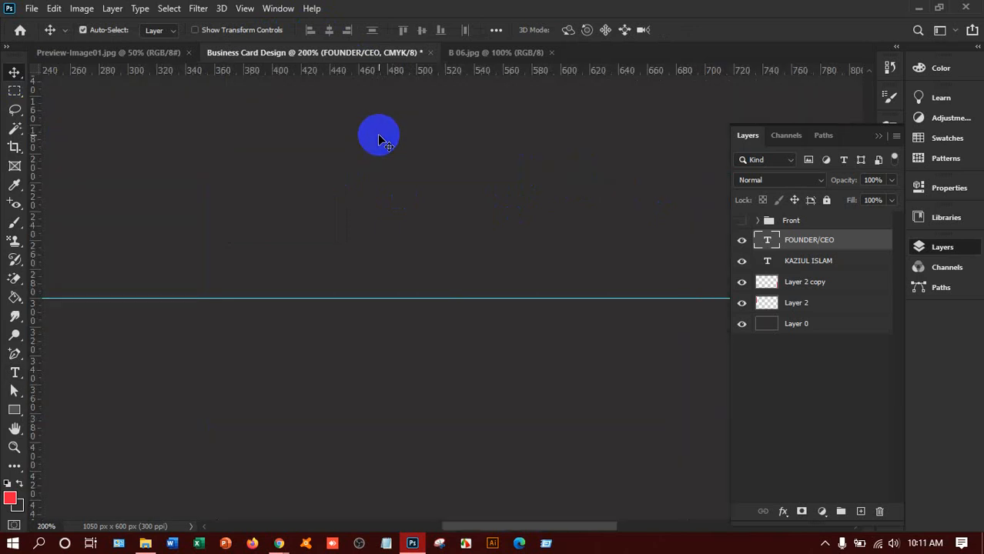
drag(512, 528, 758, 517)
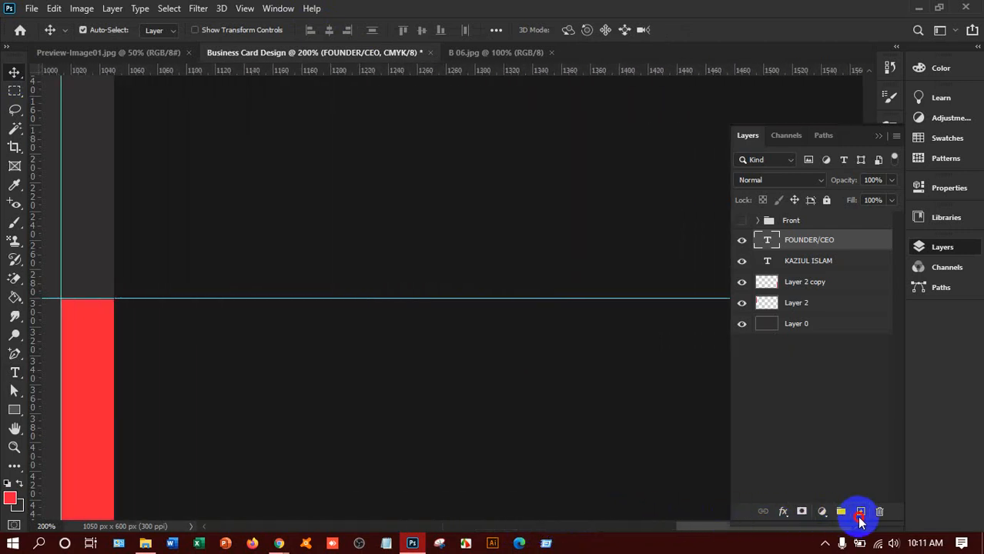
scroll(483, 351, up, 3)
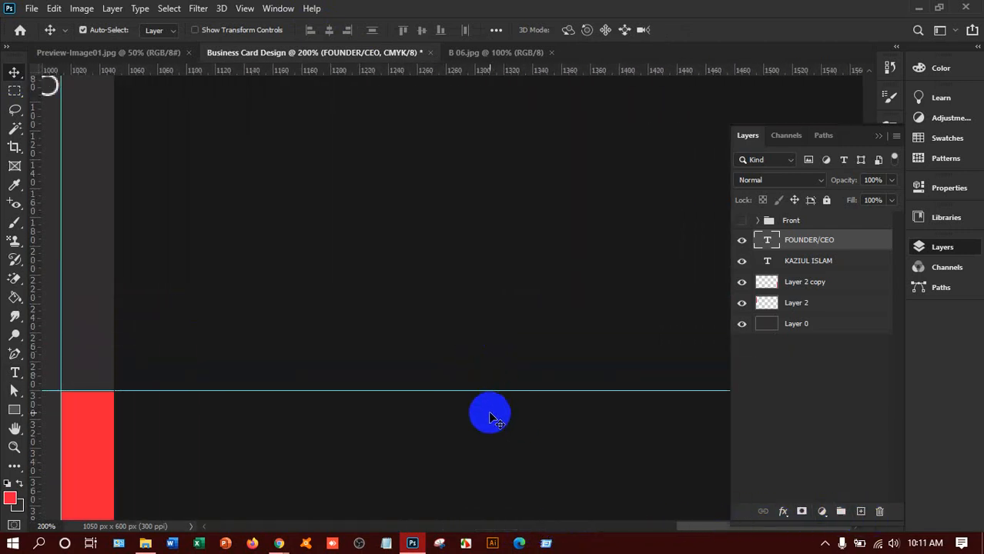
scroll(489, 418, up, 3)
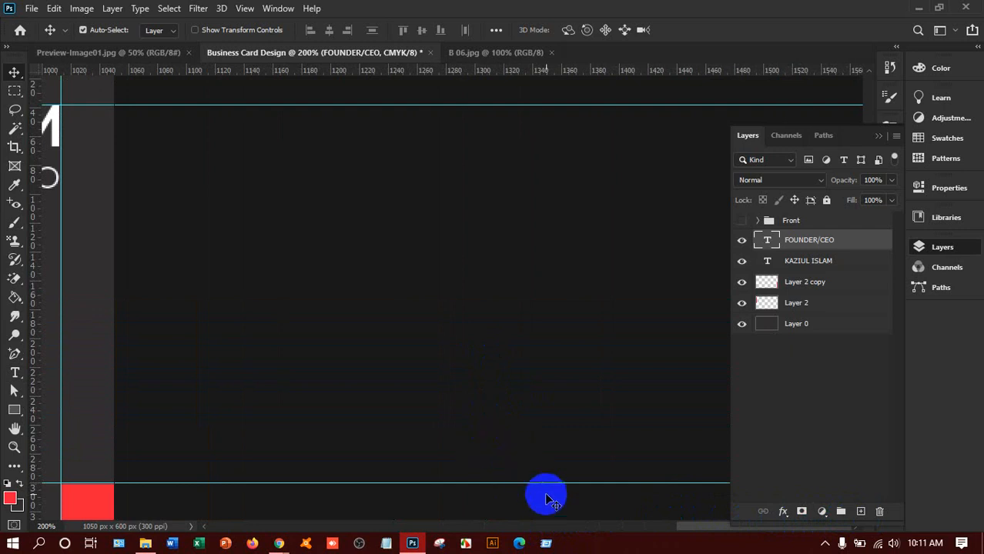
drag(677, 525, 610, 528)
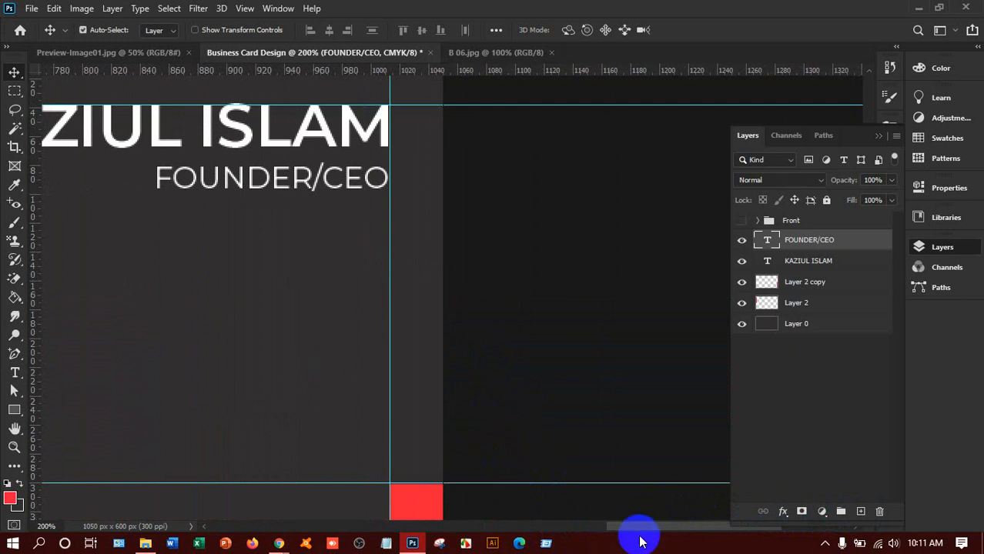
drag(634, 528, 585, 530)
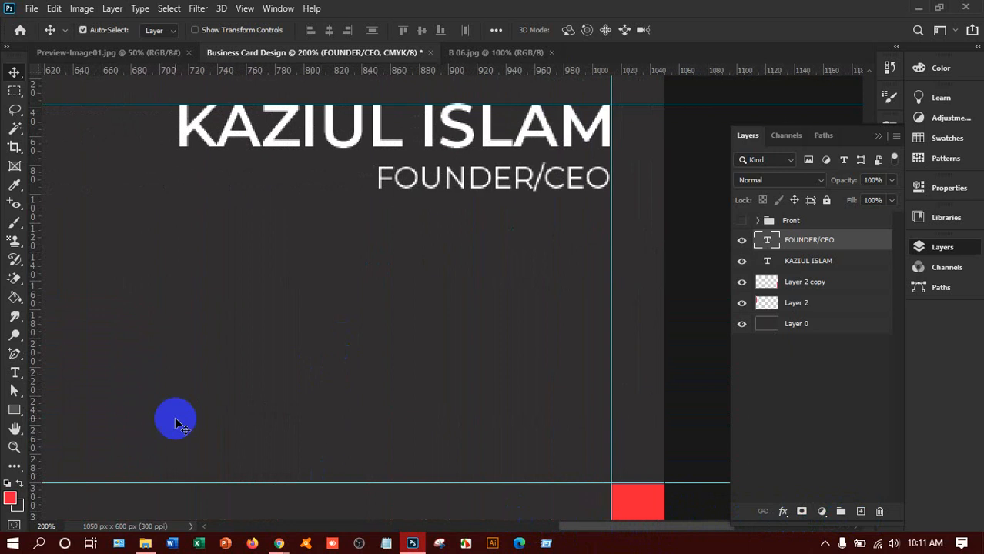
drag(31, 348, 179, 334)
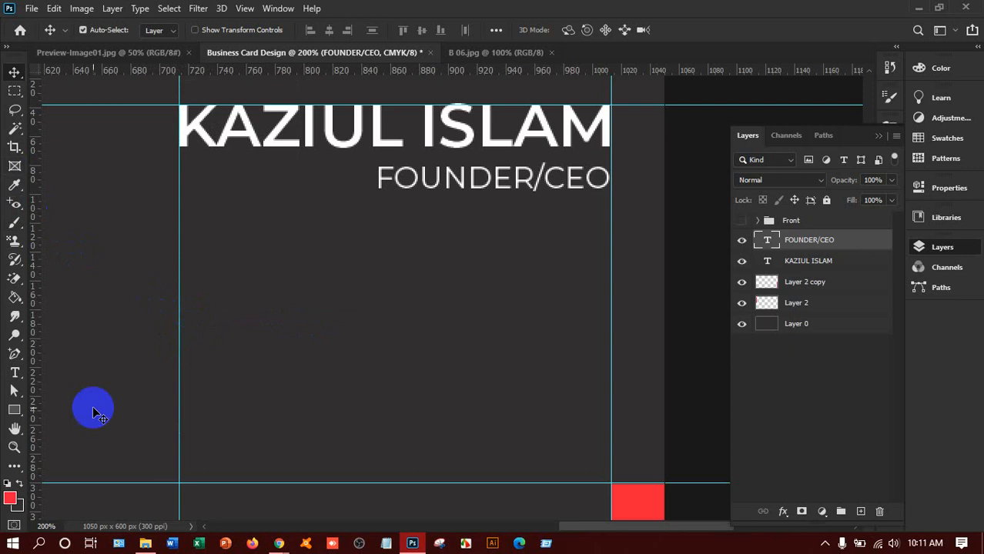
Step: Draw a horizontal line from the new guide to just left of FOUNDER/CEO
click(14, 410)
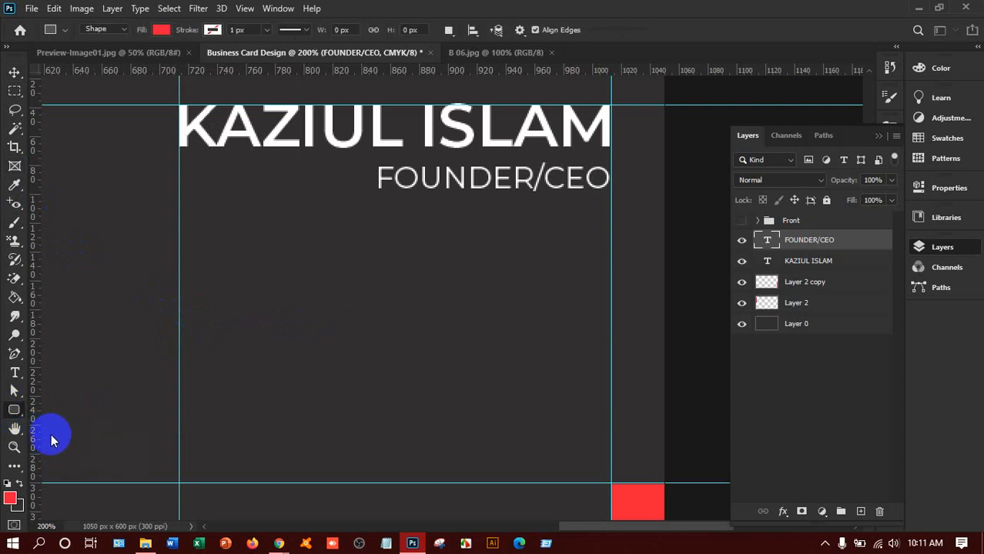
right_click(14, 411)
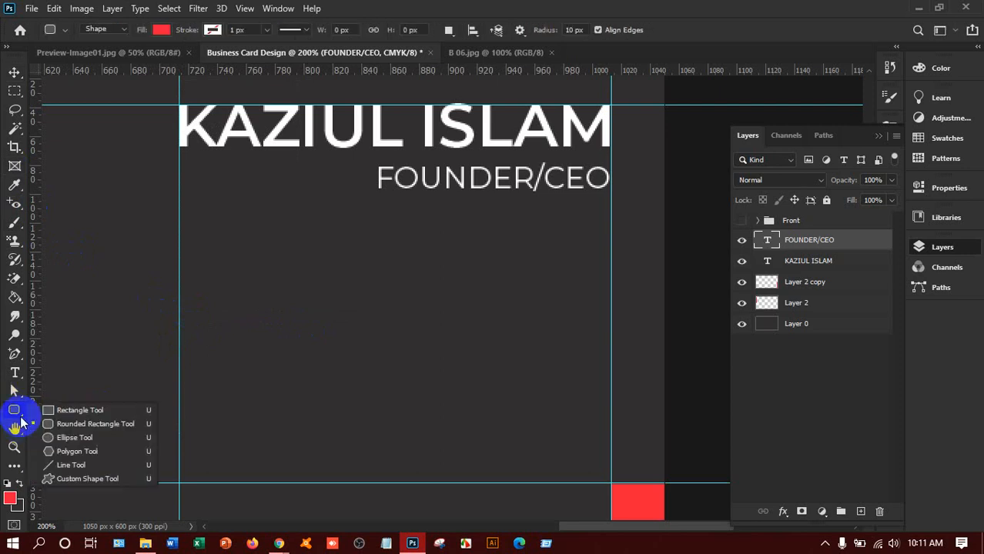
click(52, 465)
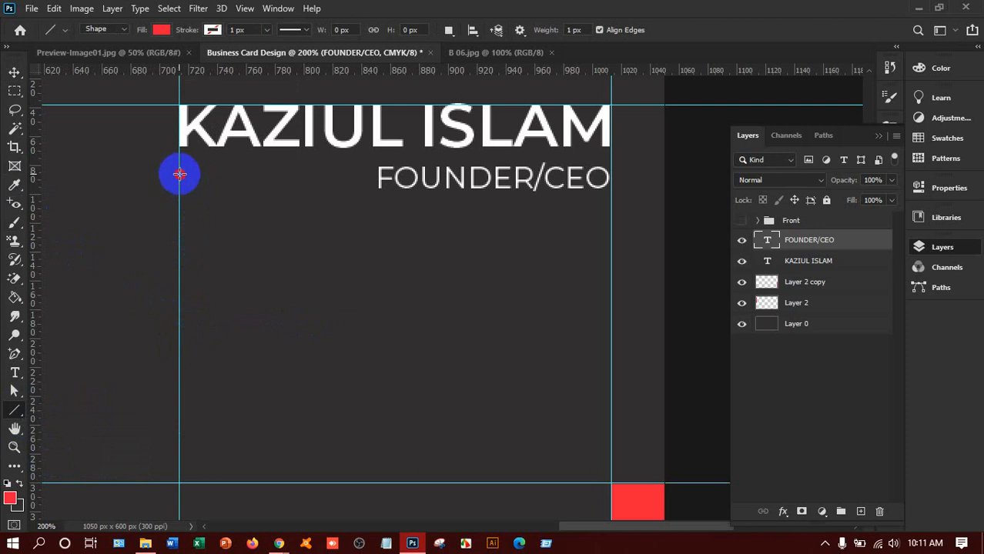
drag(179, 174, 373, 168)
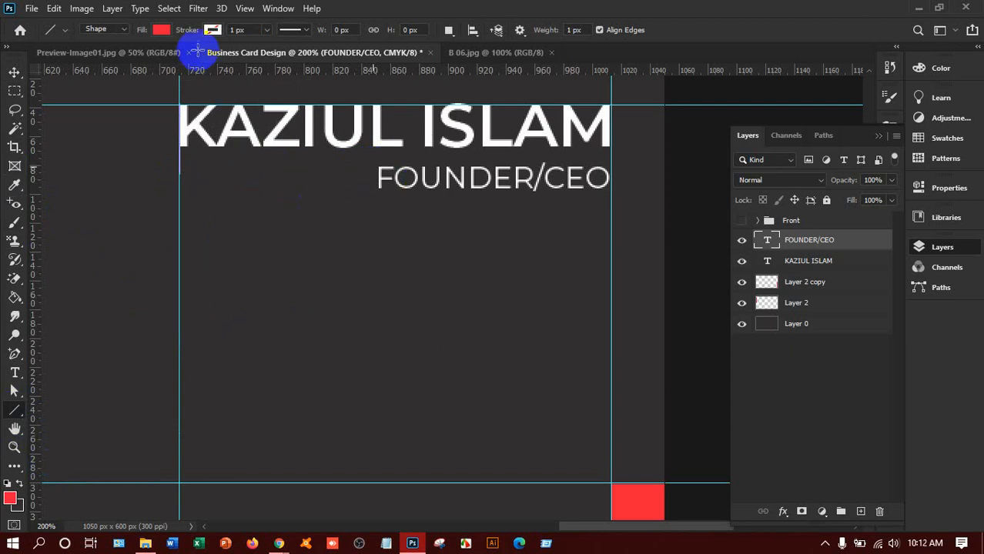
Step: Give the line a red stroke and nudge it down to level with the title
click(212, 30)
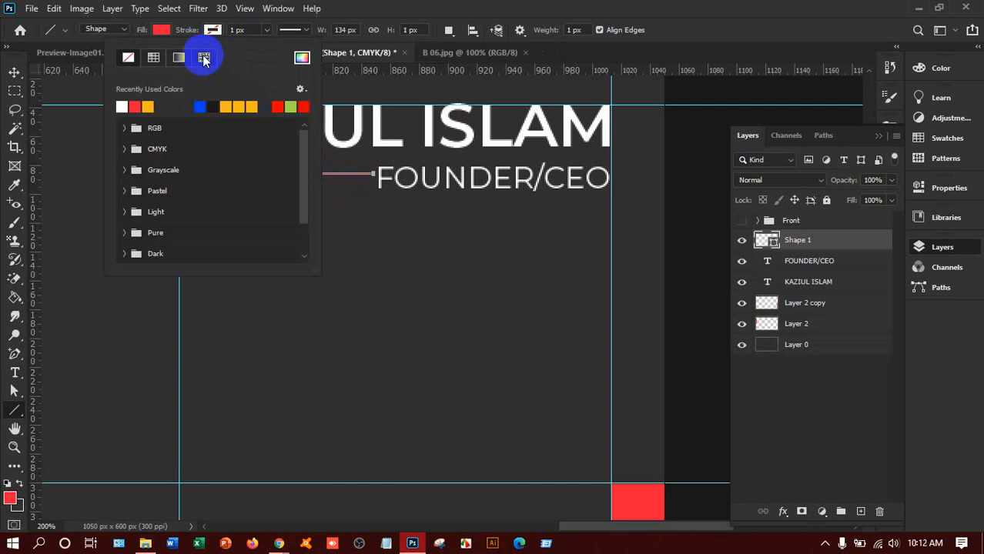
click(135, 106)
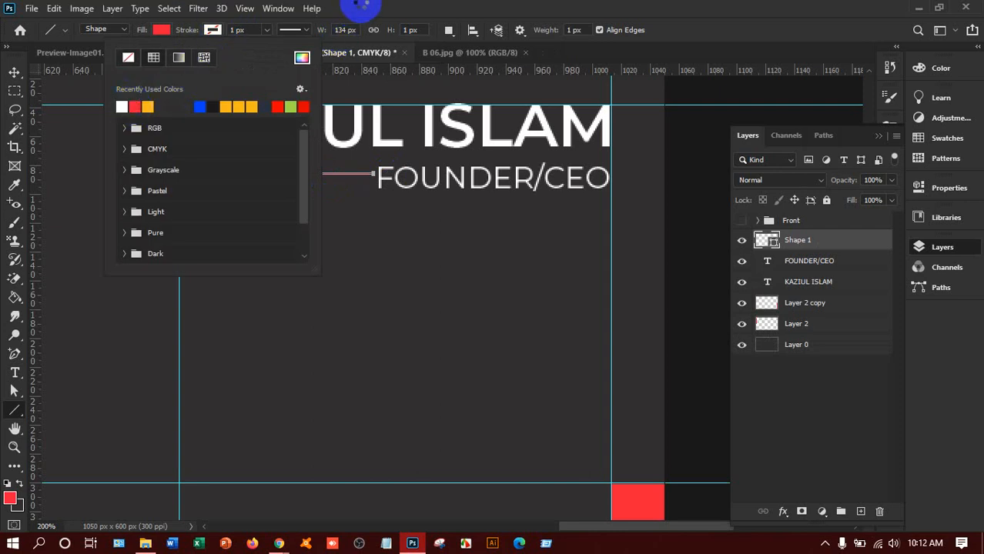
click(280, 33)
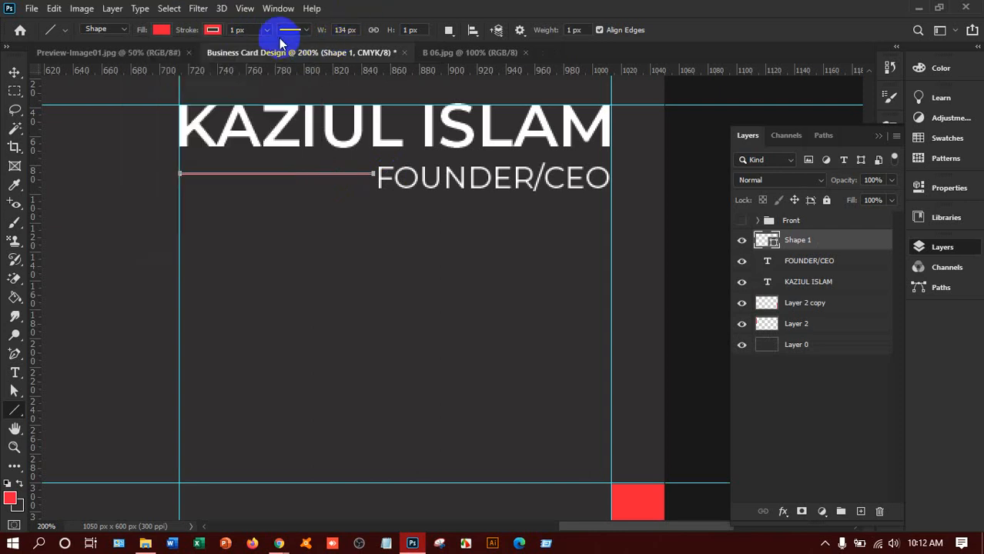
click(14, 71)
key(Down)
key(Down)
key(Down)
key(Down)
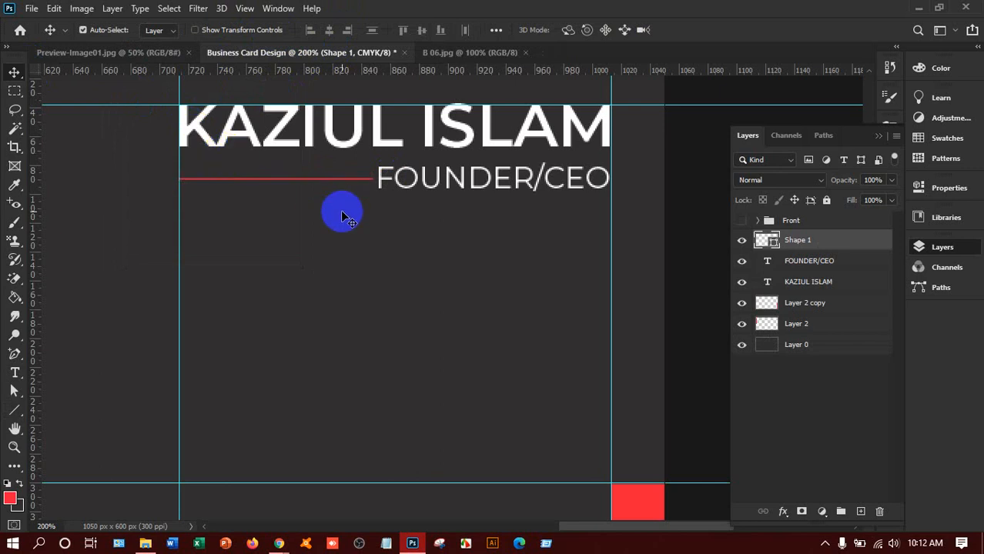
key(ctrl+0)
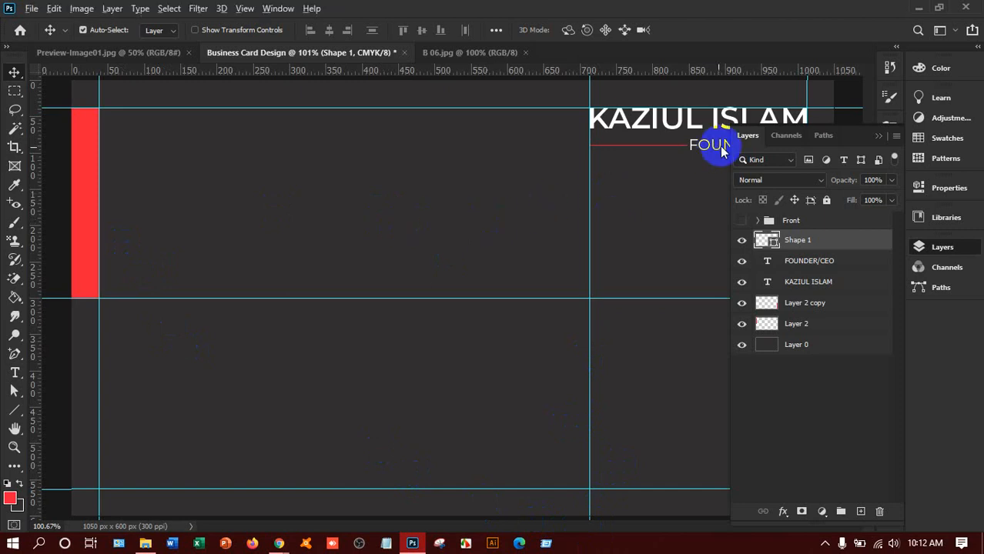
Step: Copy the FOUNDER/CEO text to the lower left and retype it as a placeholder phone number
drag(716, 146, 216, 412)
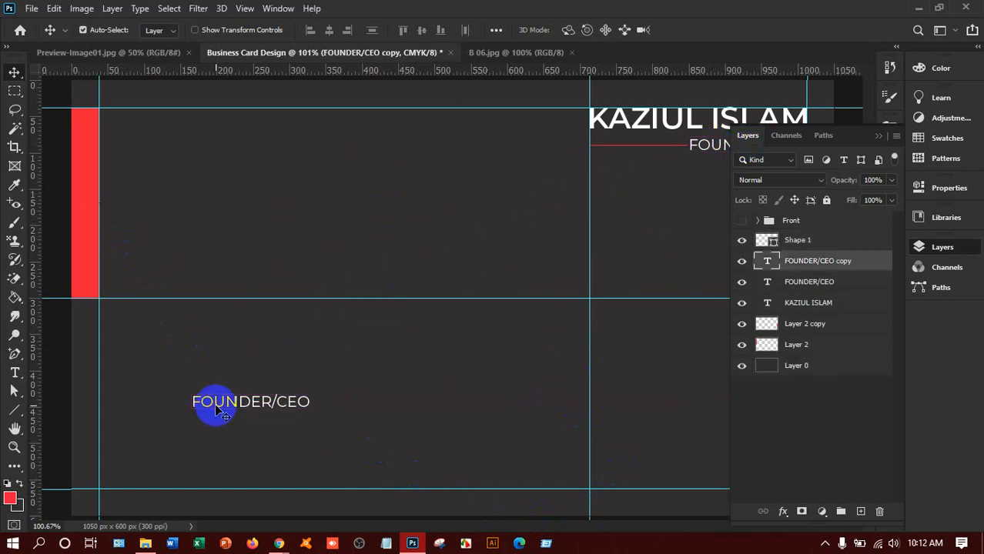
key(t)
click(220, 403)
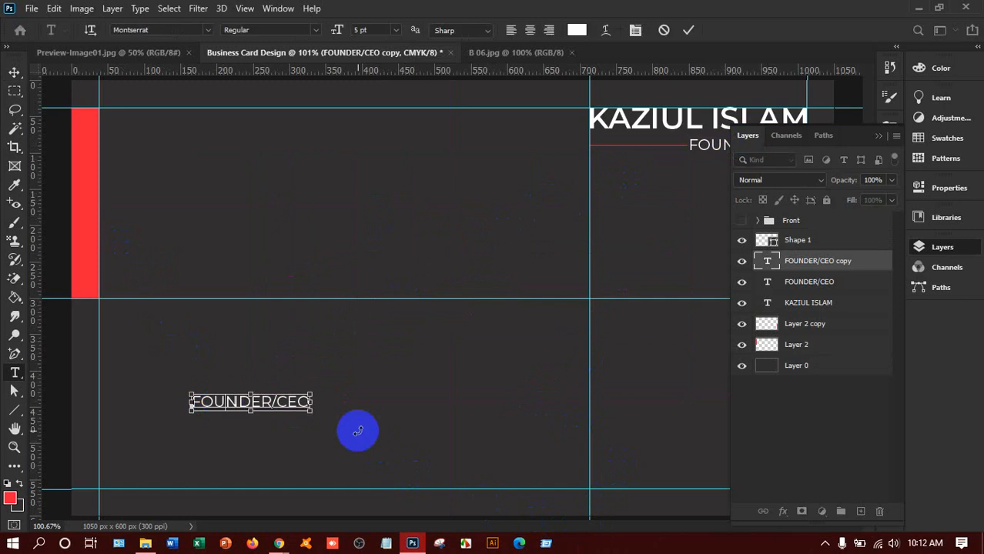
key(ctrl+a)
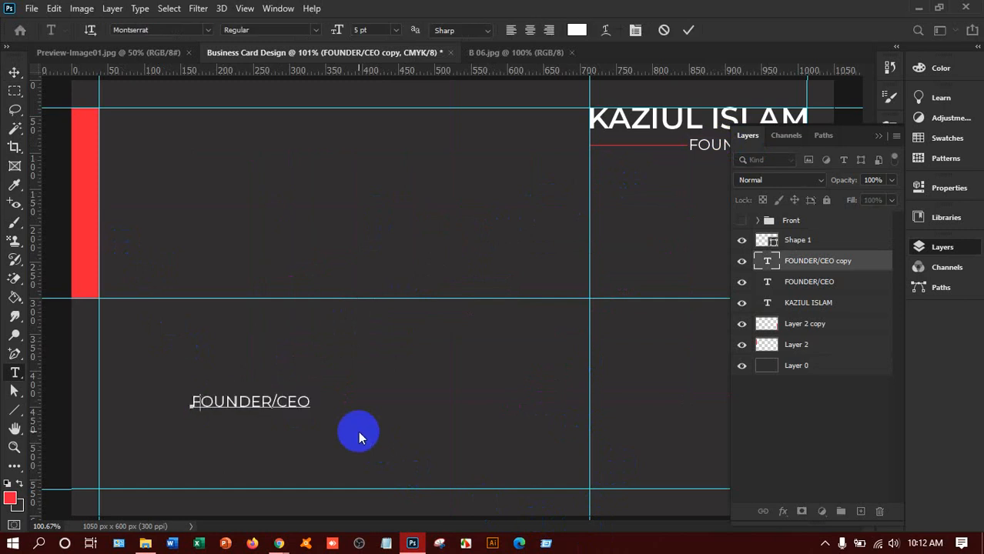
key(BackSpace)
text(+8801 )
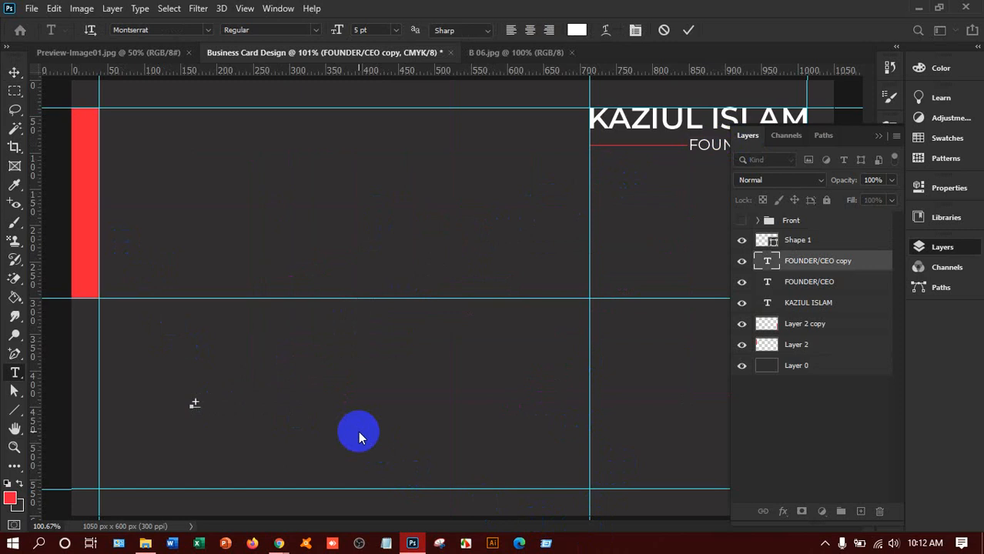
text(23456789)
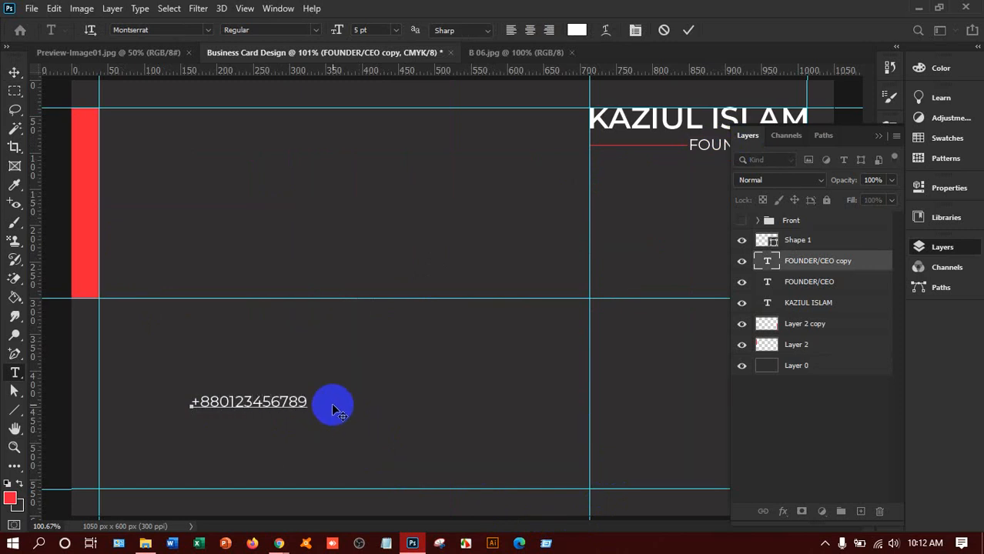
click(15, 73)
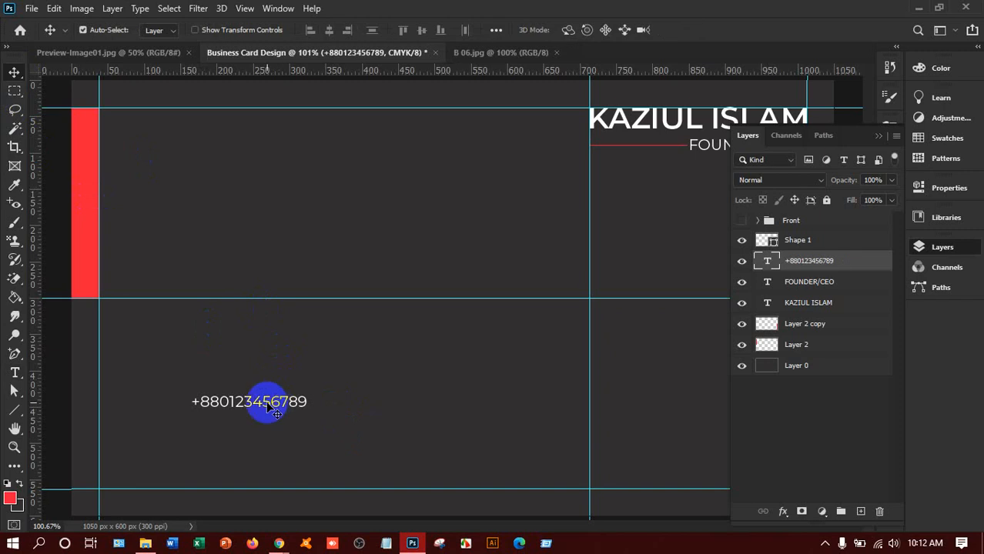
Step: Duplicate the phone-number line beneath itself and open the middle copy for editing
drag(276, 413, 275, 460)
key(t)
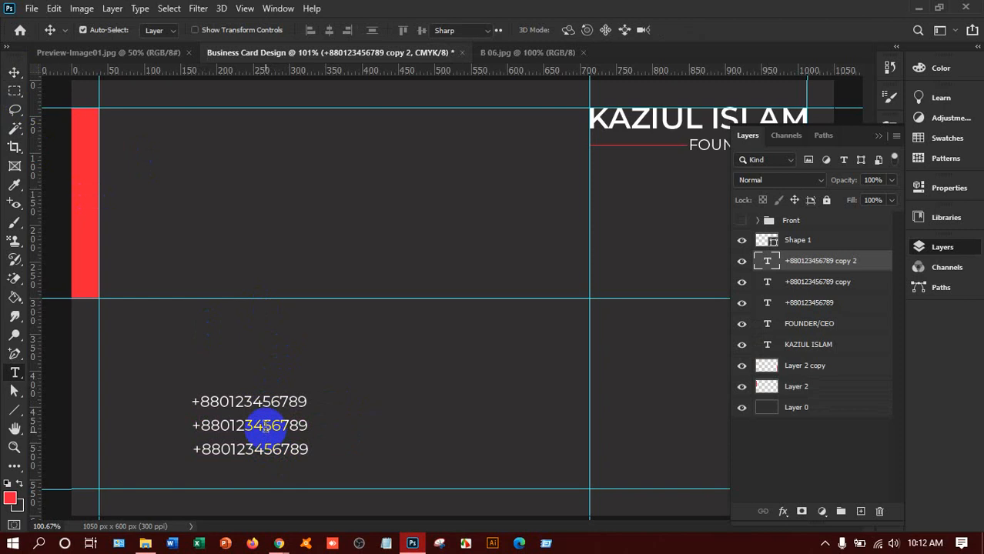
click(264, 428)
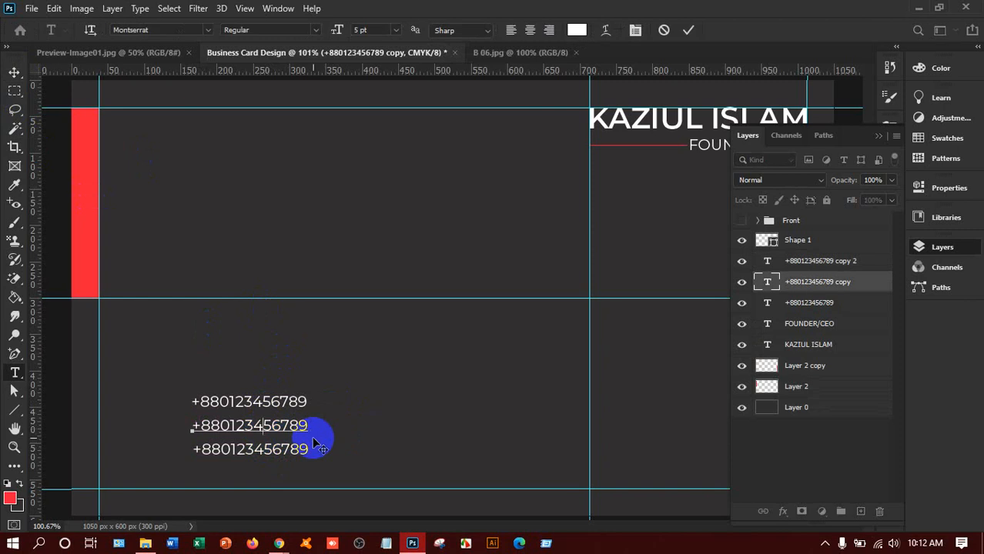
click(14, 71)
Step: Replace the bottom phone-number line with a placeholder company email address
key(t)
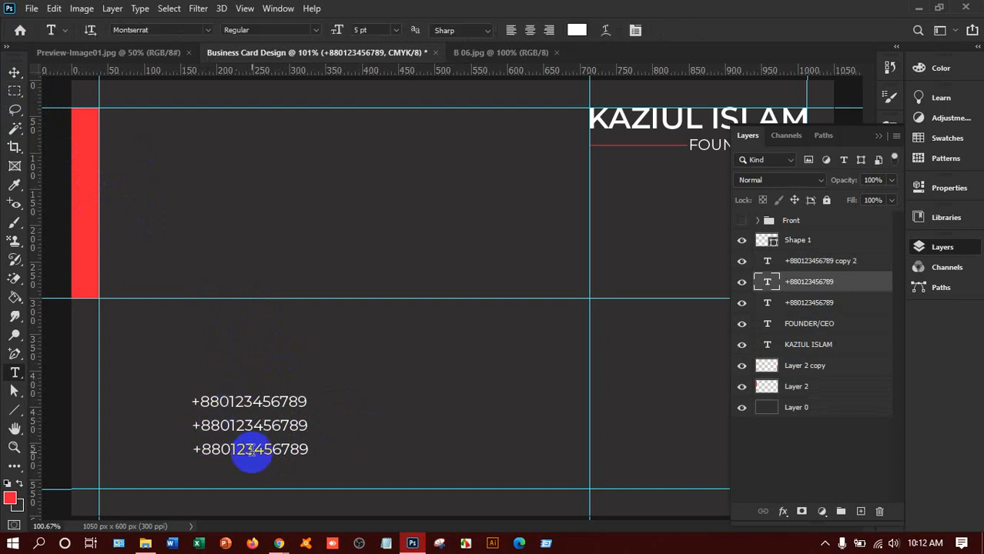
click(251, 450)
double_click(251, 451)
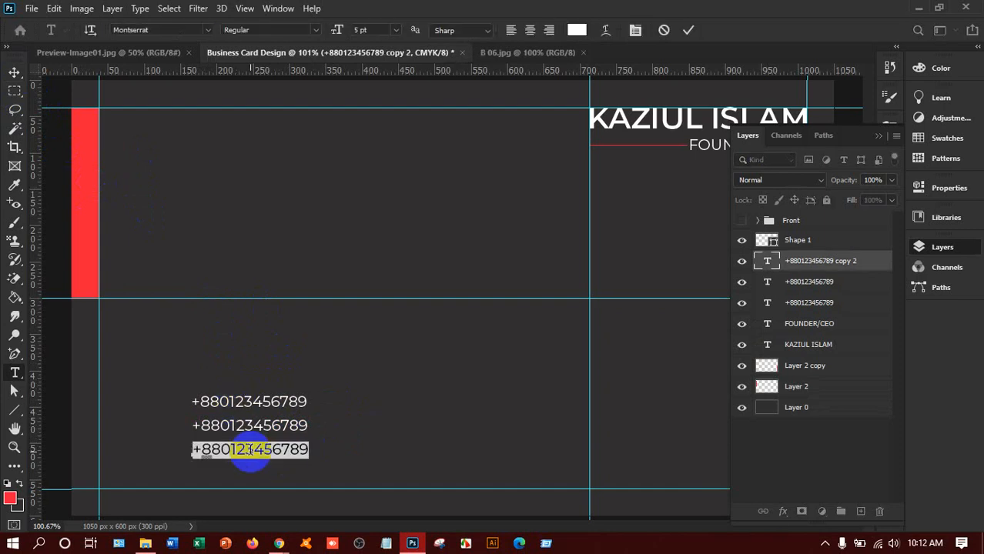
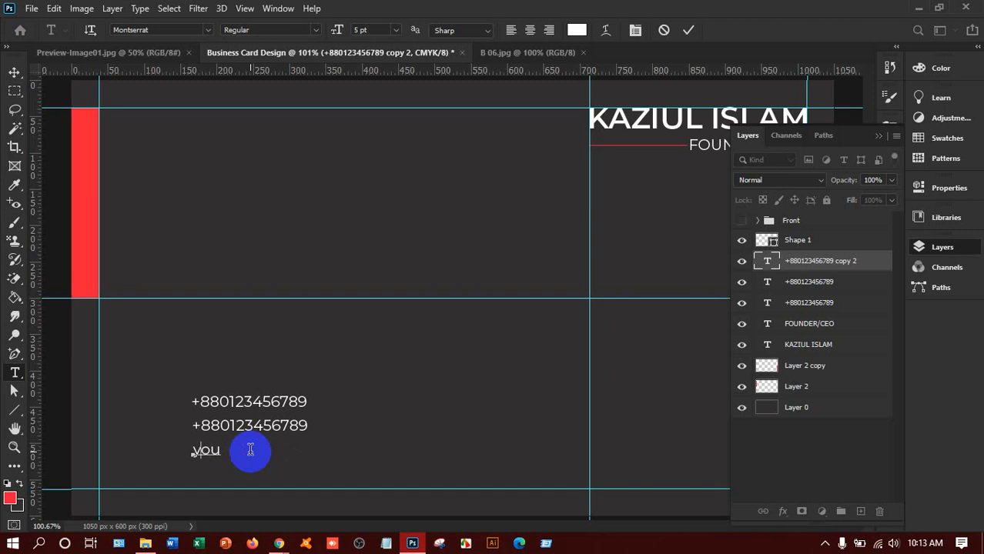
key(BackSpace)
key(BackSpace)
key(BackSpace)
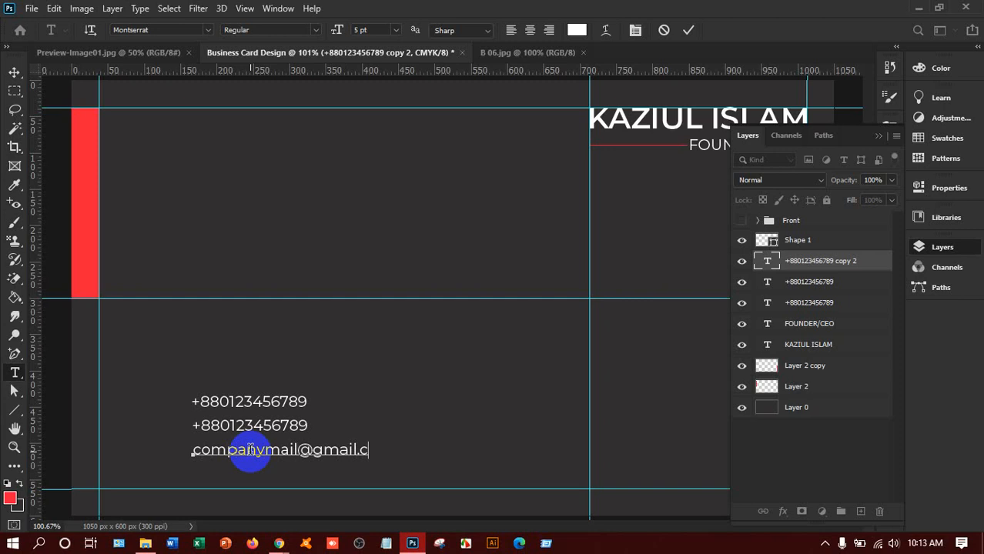
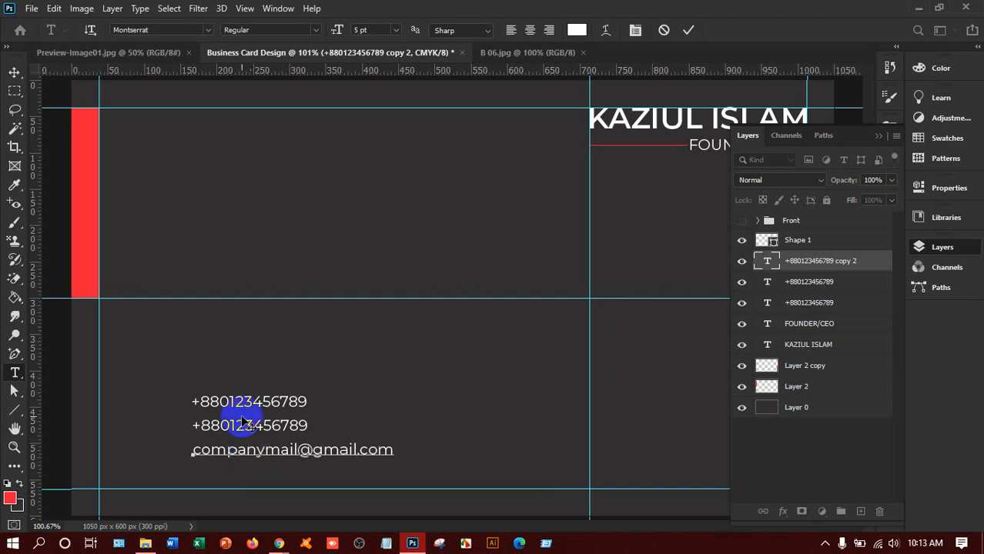
click(14, 72)
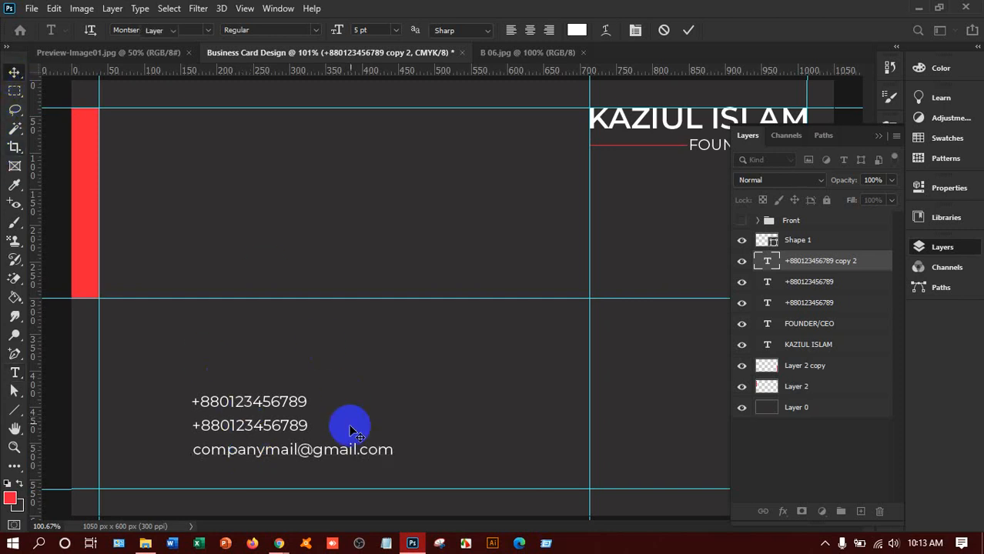
drag(312, 455, 309, 482)
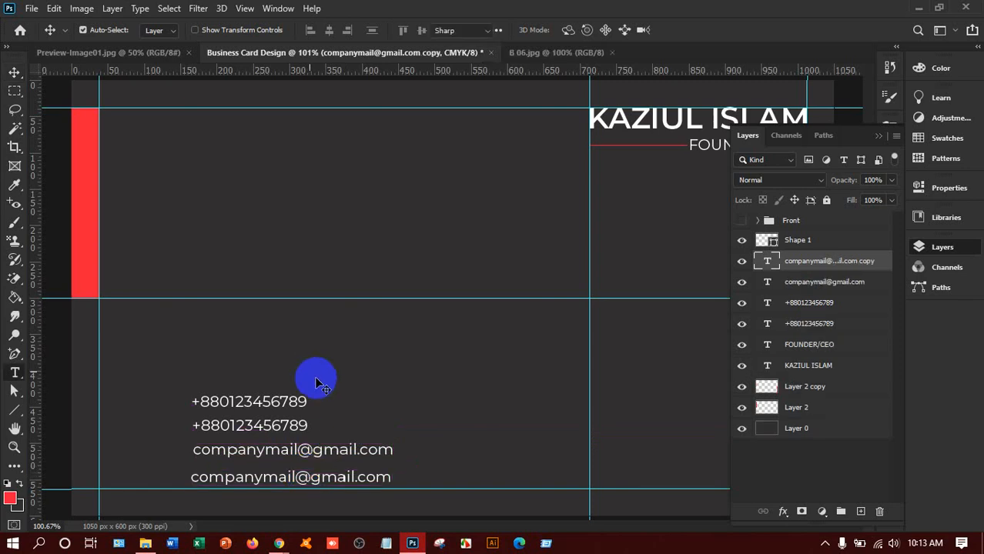
key(t)
click(314, 479)
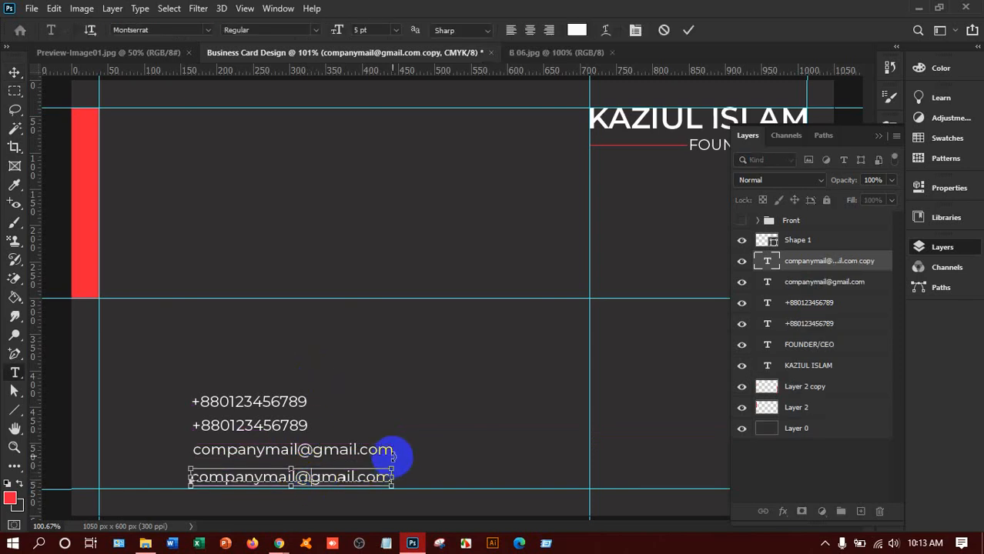
key(ctrl+a)
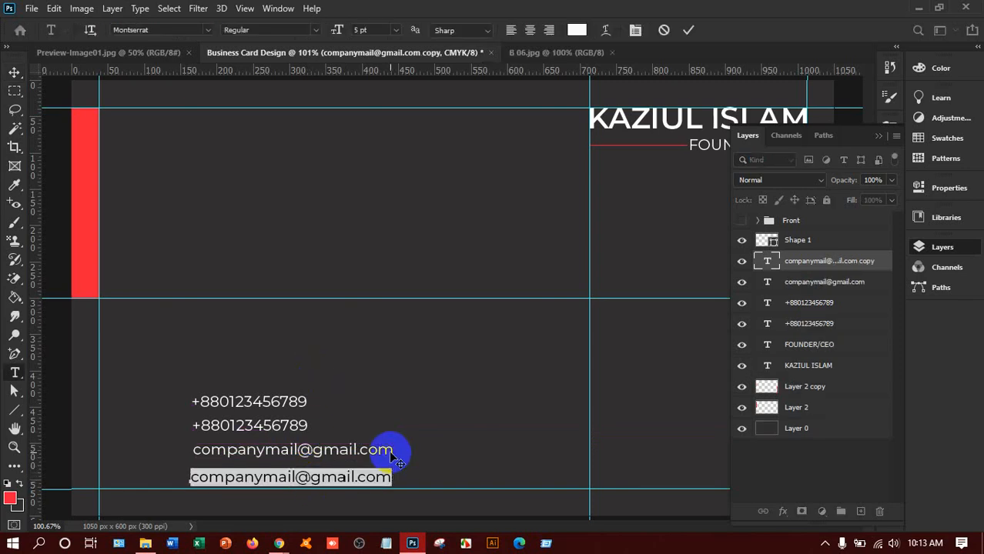
text(www)
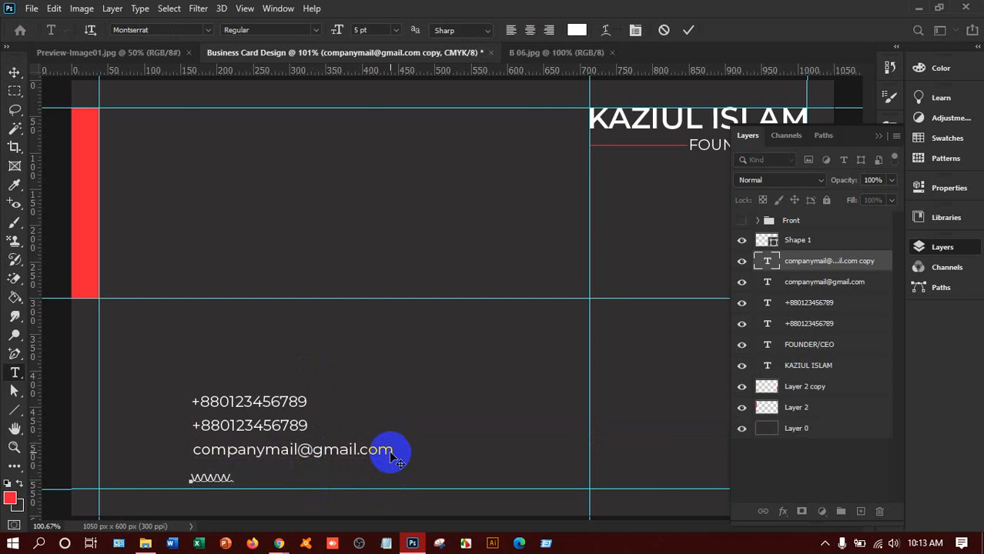
text(.companyweb)
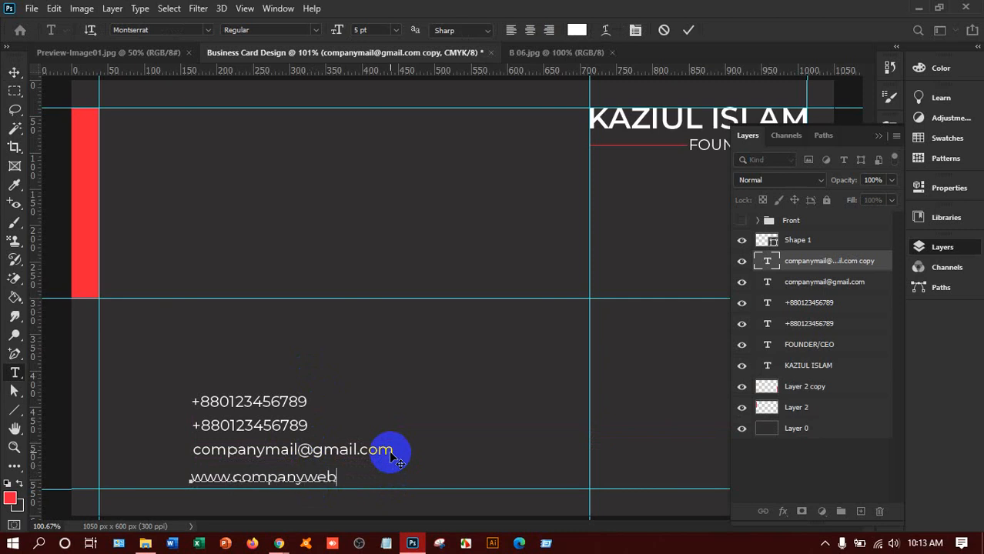
text(site.com)
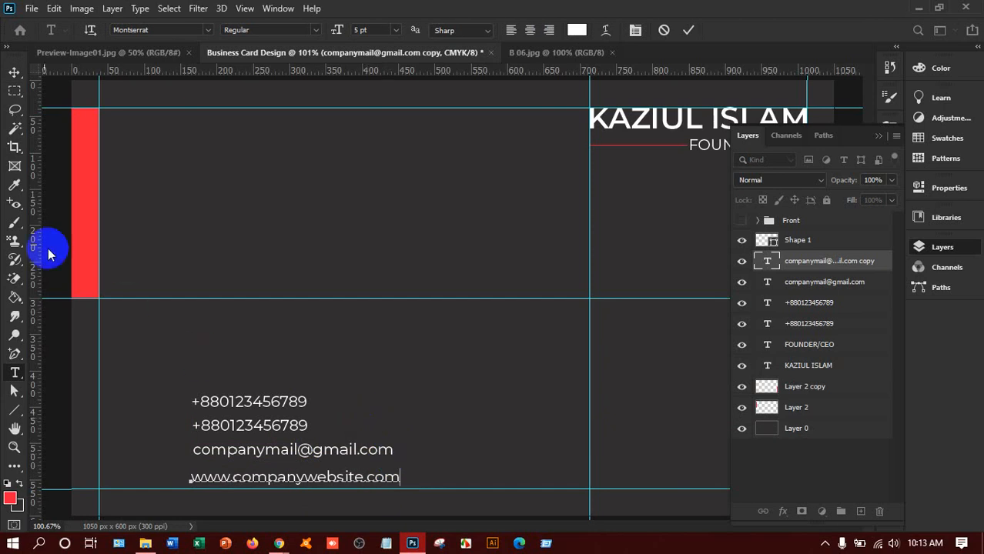
click(14, 72)
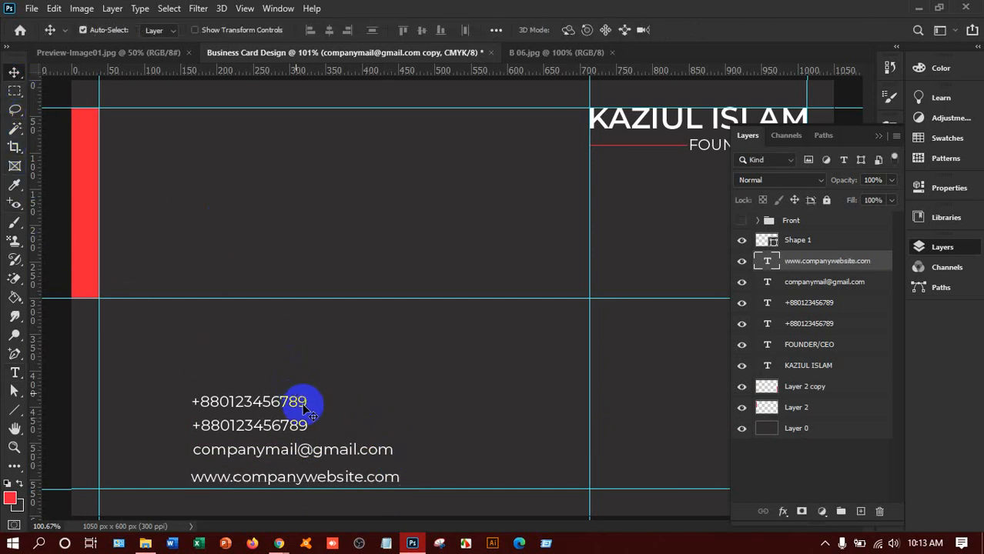
Step: Duplicate the website line and retype the copy as the street-address line
drag(347, 480, 486, 420)
key(t)
click(486, 418)
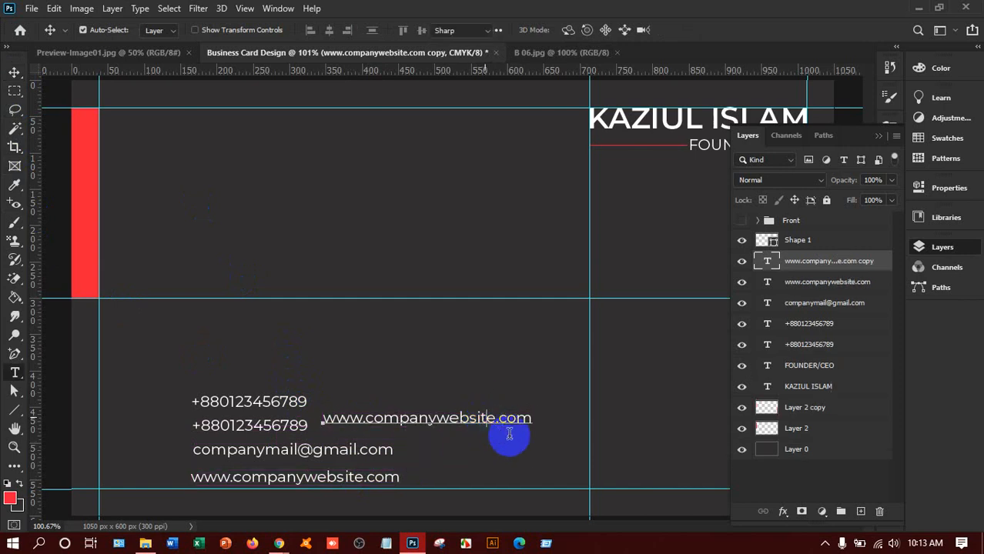
key(ctrl+a)
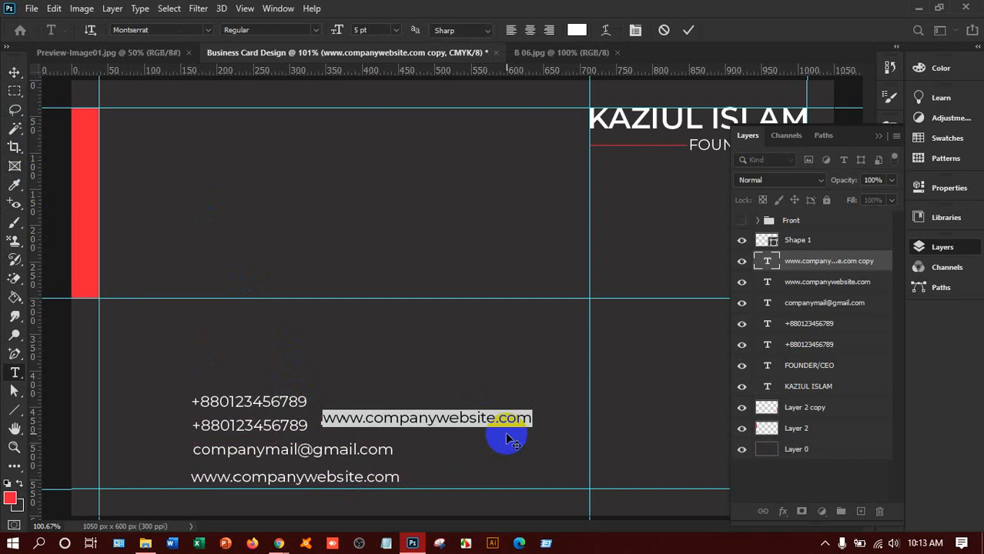
text(76)
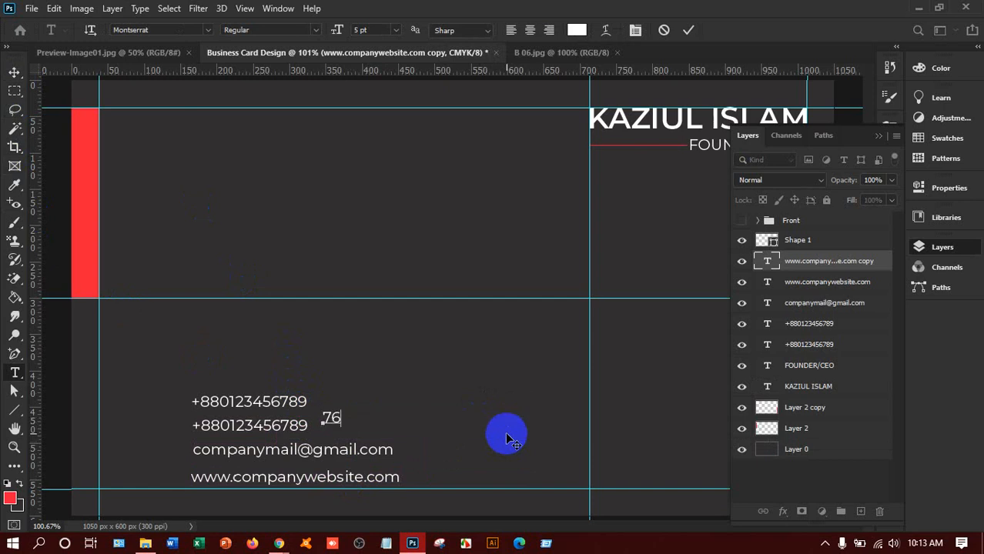
text(/4)
text(9)
text( NT)
text(ew)
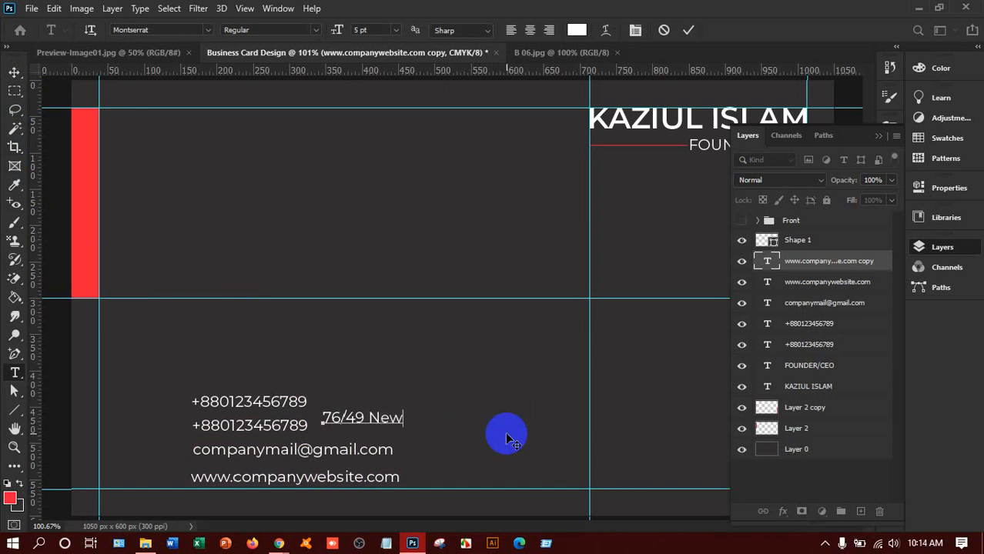
text( York)
click(15, 72)
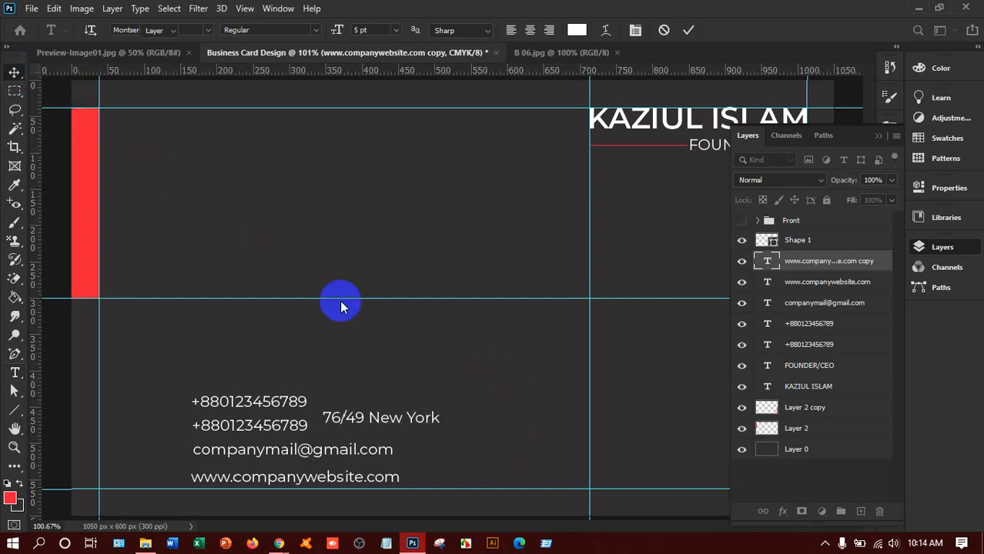
Step: Move the address line above the phone numbers, then switch to the browser window
drag(373, 413, 252, 375)
mouse_move(280, 543)
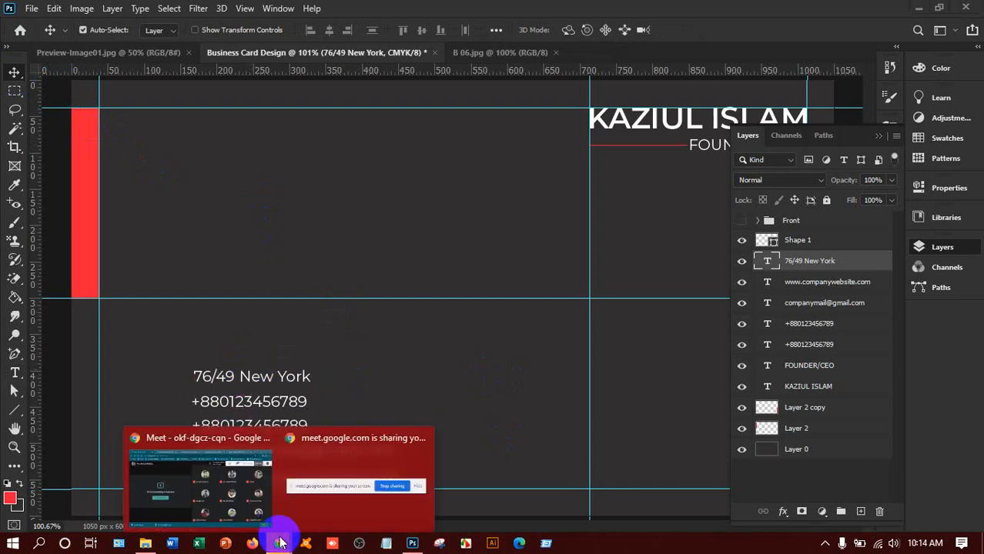
click(257, 513)
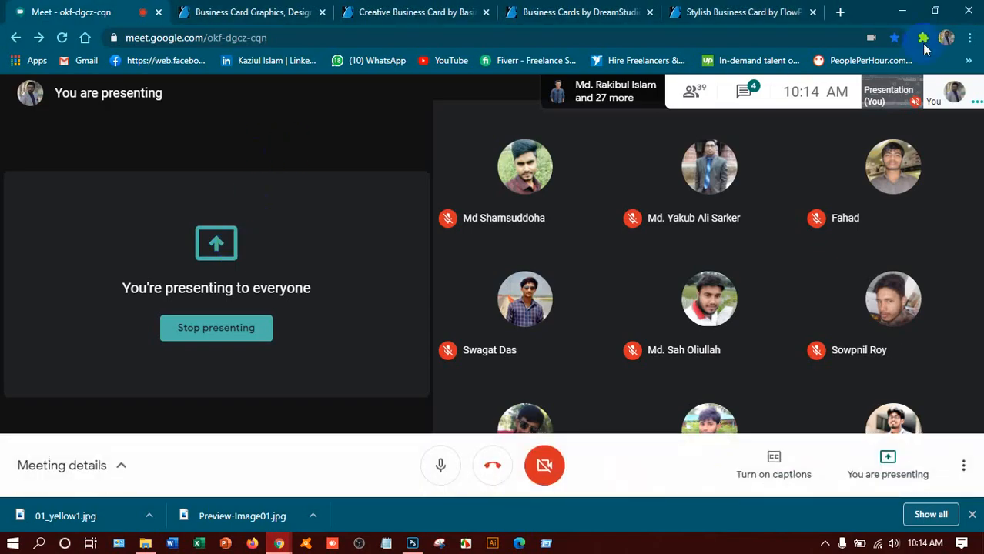
Step: Load flaticon.com in a new Chrome tab and close the downloads bar
click(839, 13)
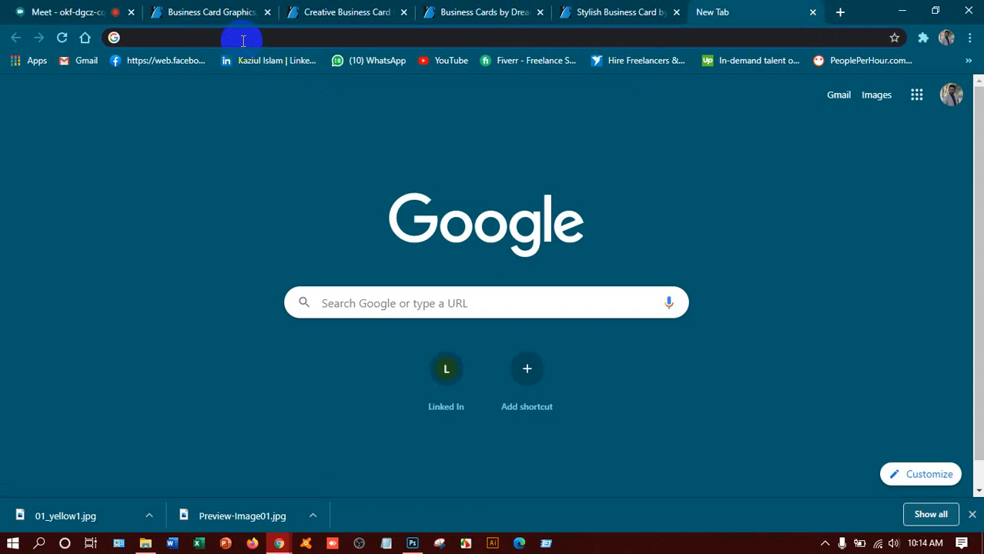
text(flaticon.com)
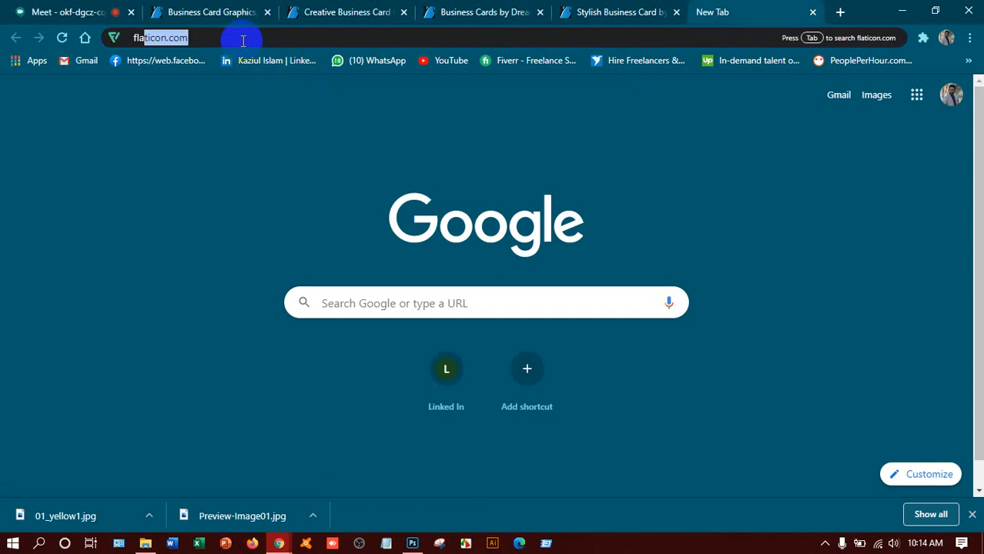
key(Return)
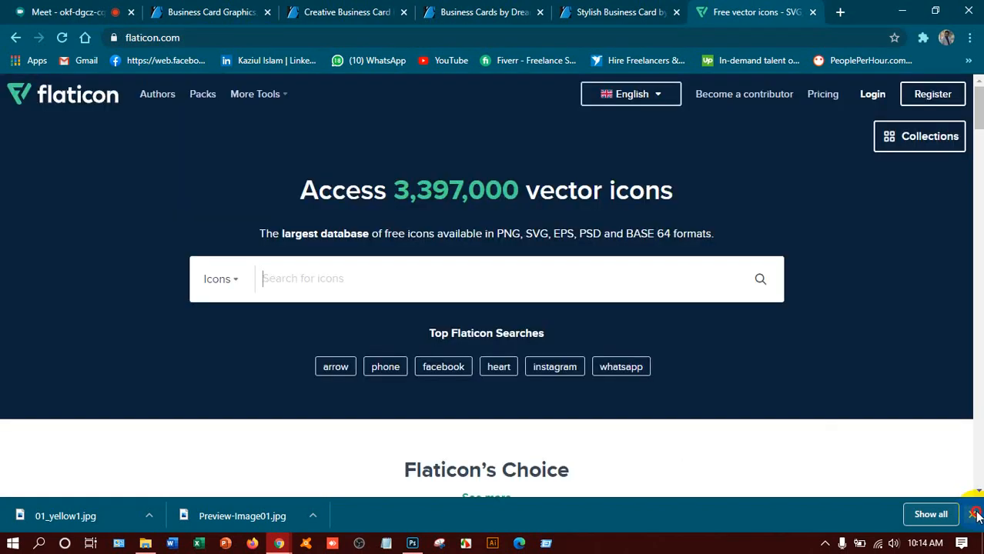
click(976, 514)
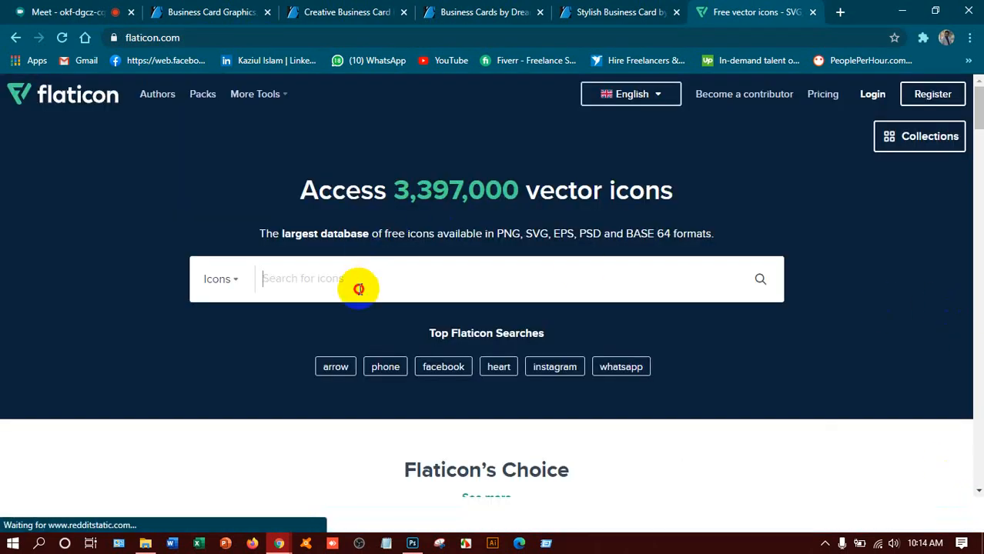
Step: Replace the mistyped 'biusiness' search with 'phone' and run the phone icon search
text(b)
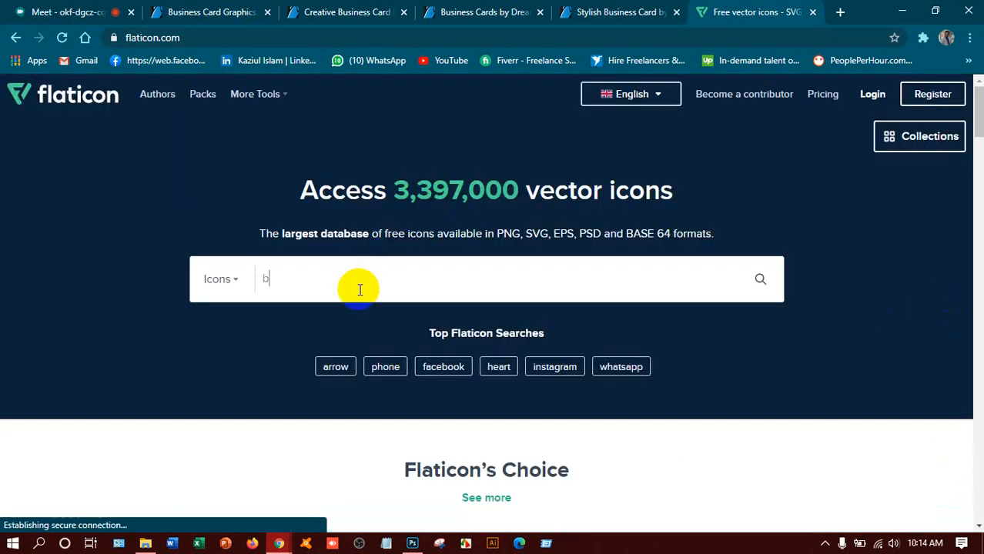
text(iusin)
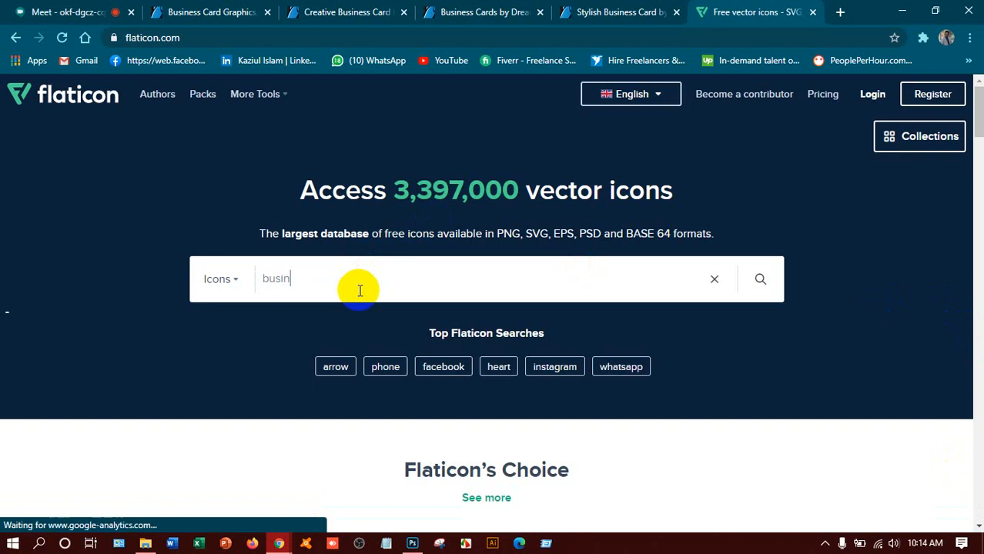
text(ess)
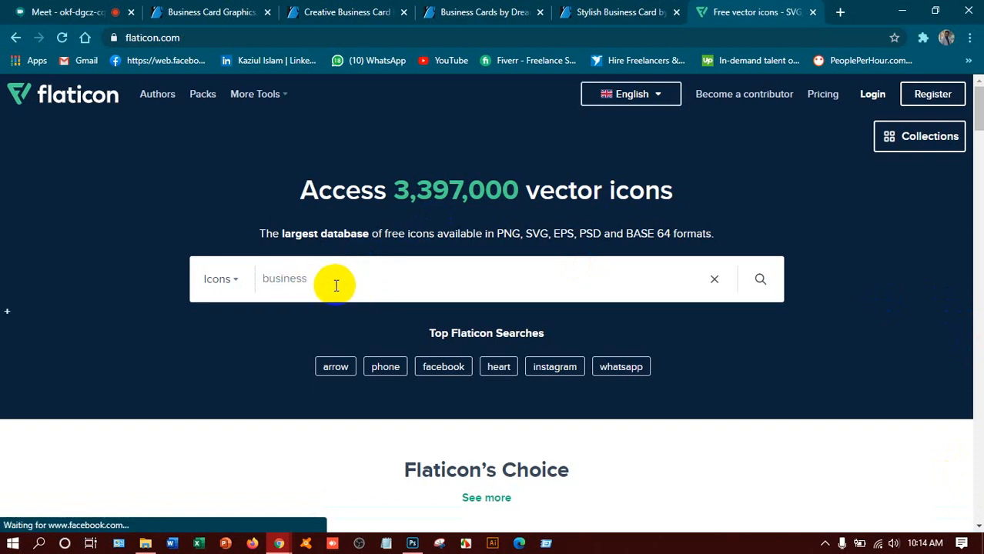
drag(338, 285, 228, 296)
key(BackSpace)
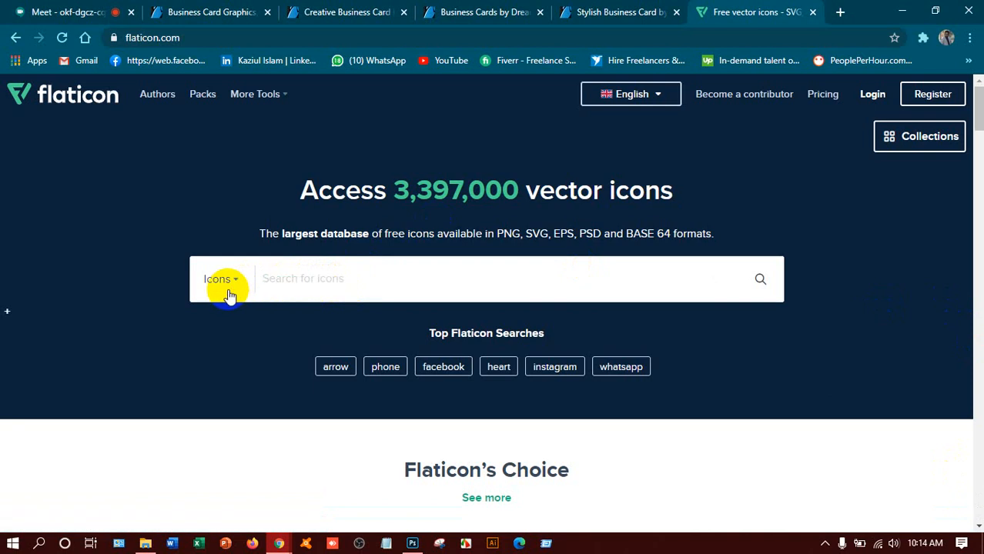
text(phone)
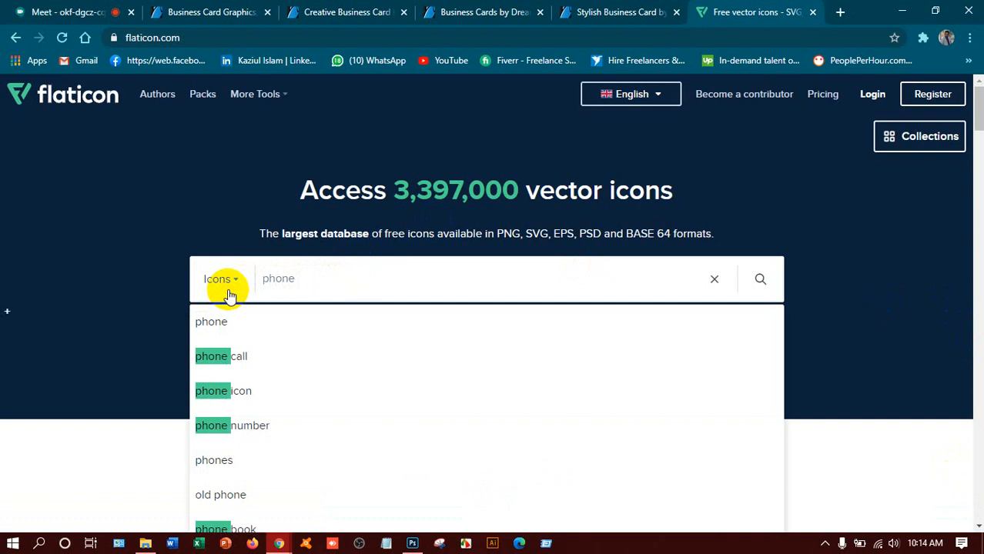
click(263, 393)
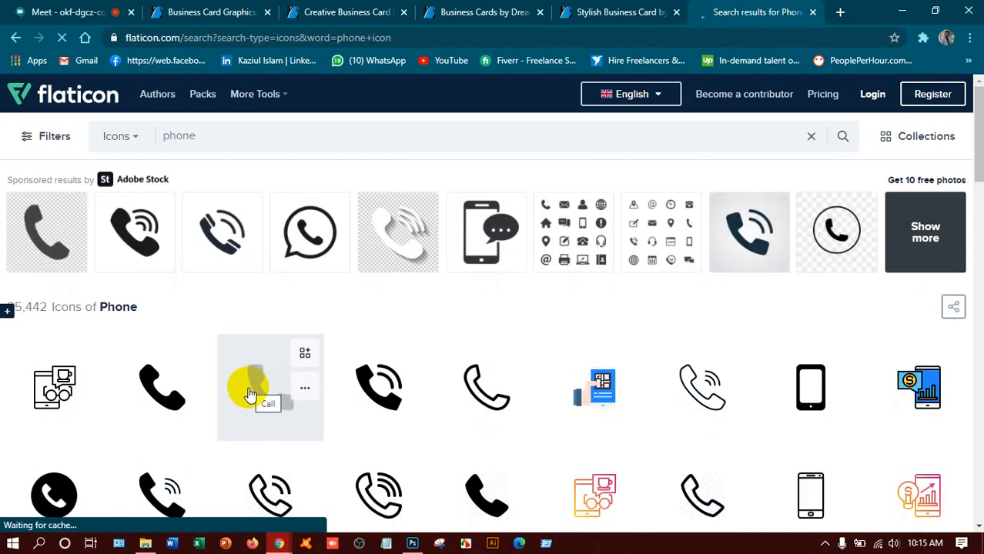
Step: Download a solid phone icon as phone-call.png
scroll(250, 395, down, 3)
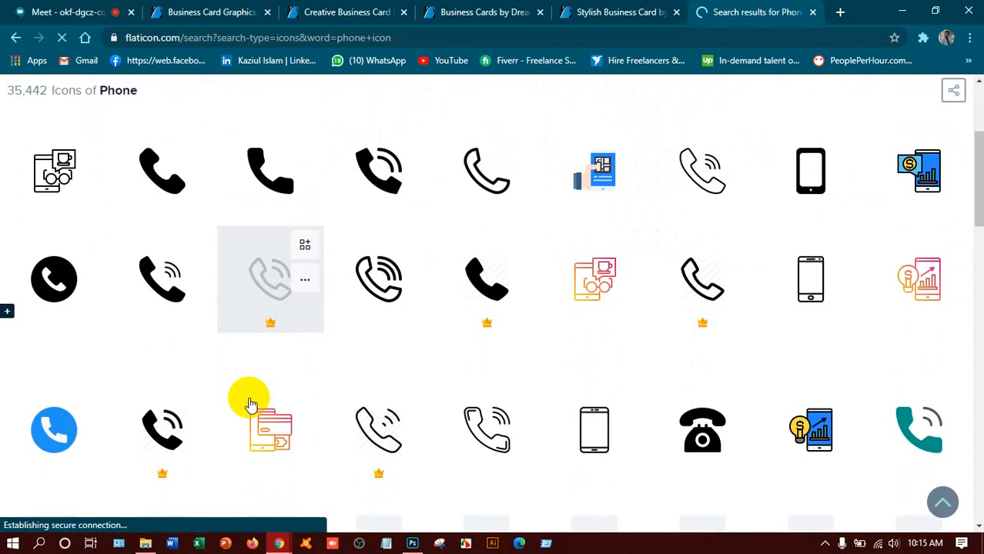
click(198, 173)
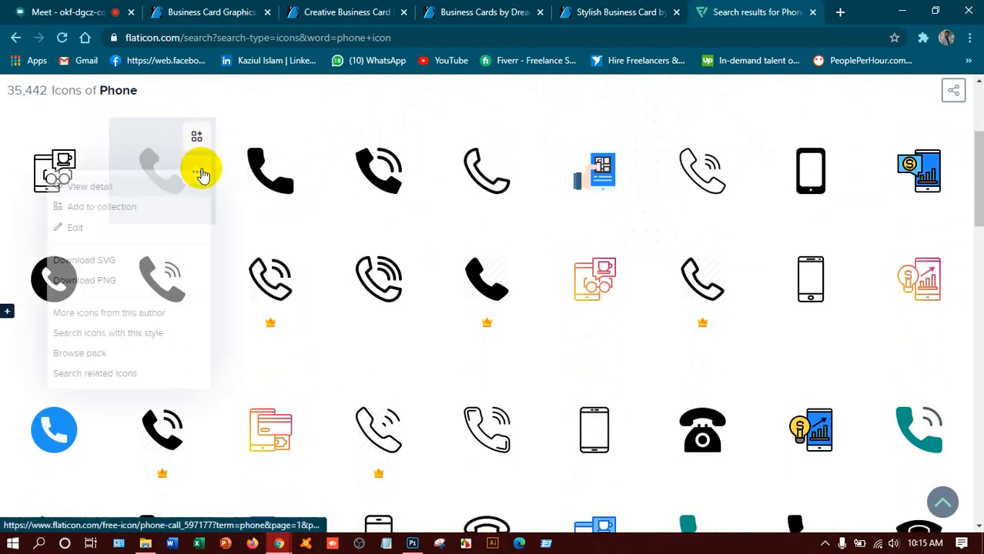
click(120, 287)
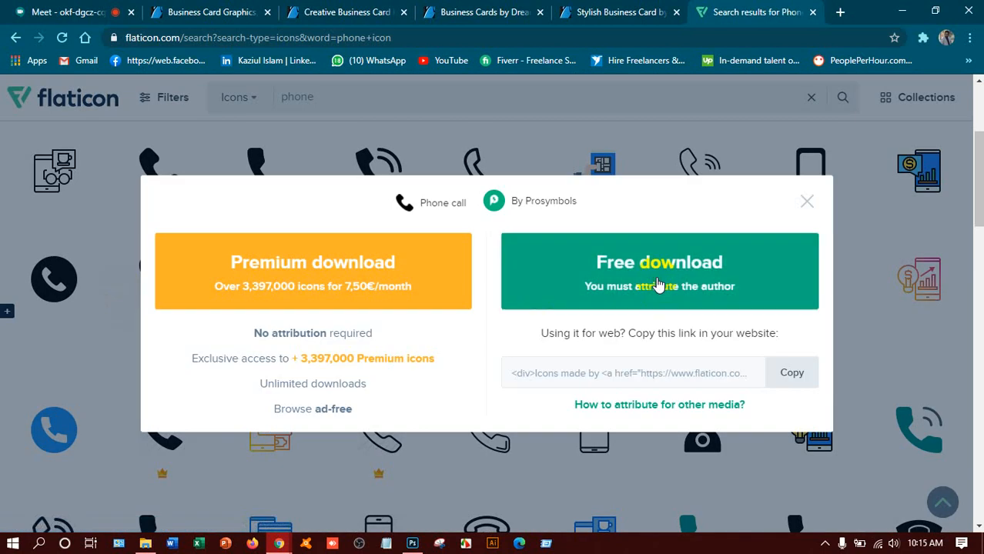
click(656, 280)
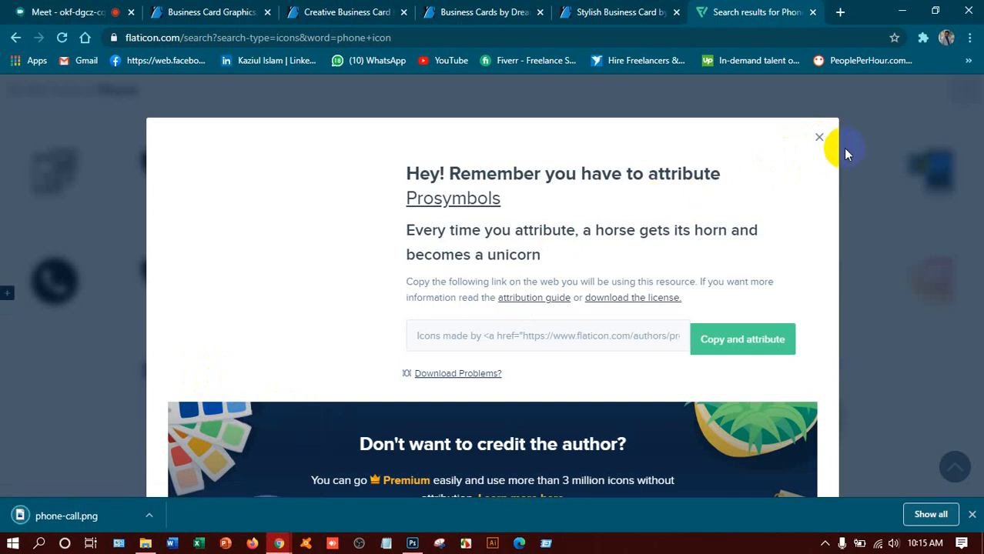
key(Escape)
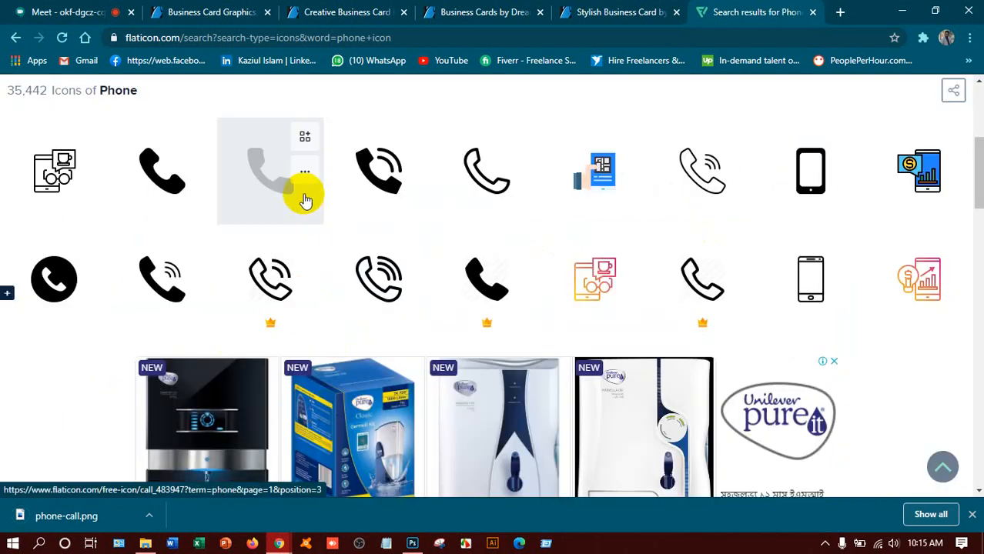
Step: Download a second black phone icon as call.png and close the dialogs
click(305, 171)
click(220, 292)
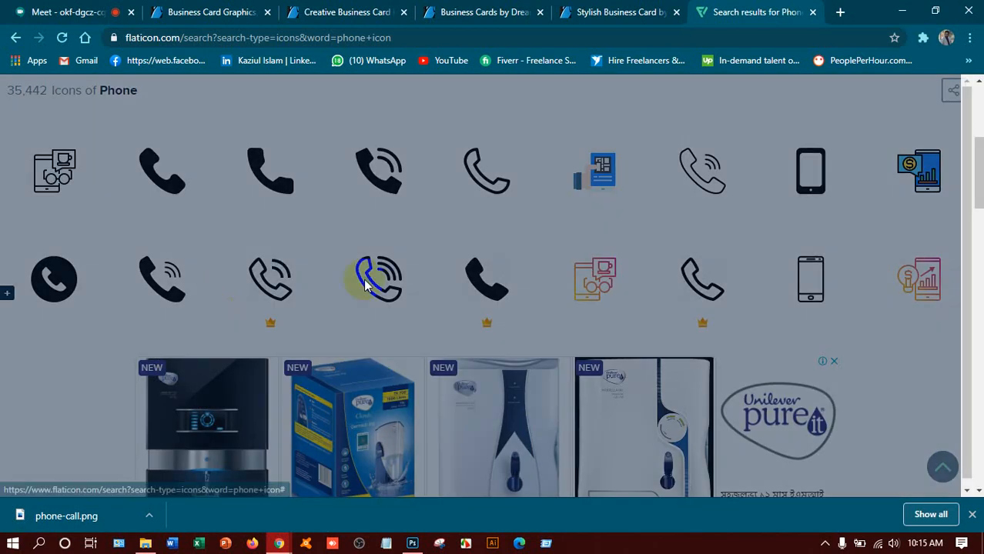
click(655, 260)
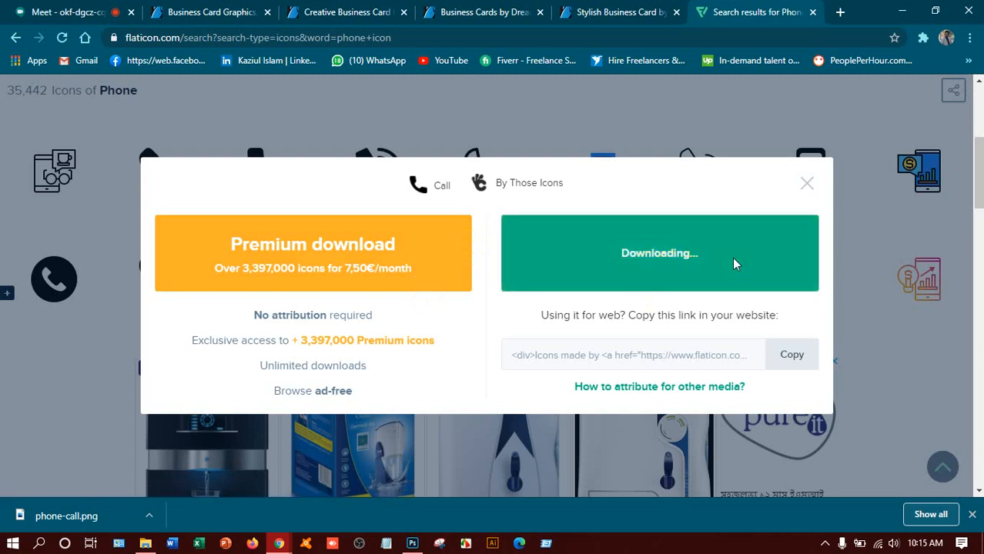
click(808, 187)
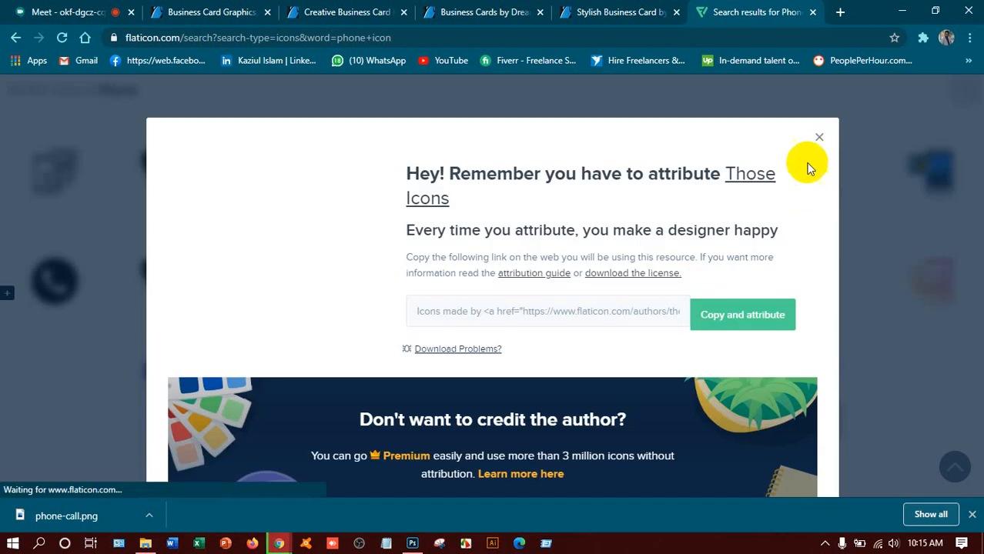
click(820, 139)
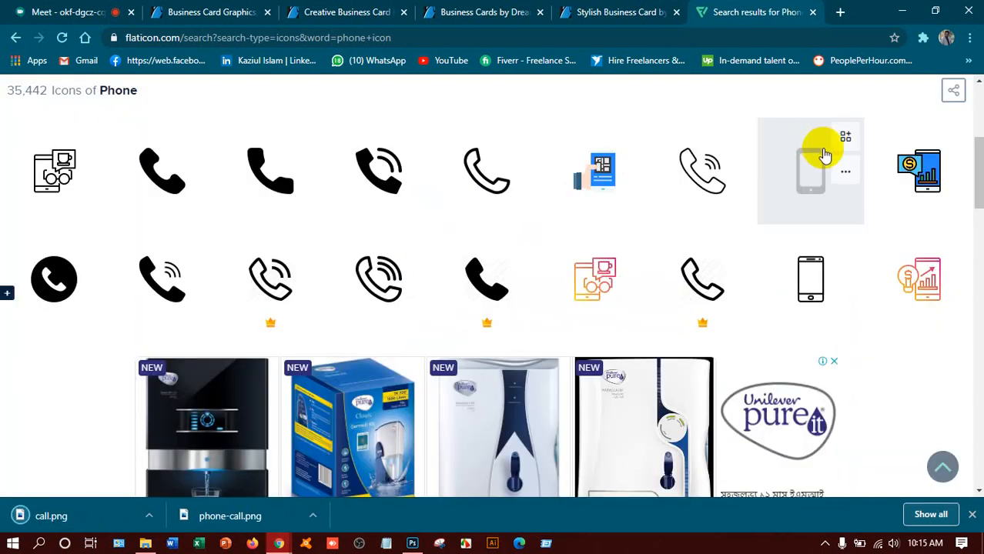
Step: Download a phone-call icon further down the results as phone-call (1).png
scroll(483, 331, down, 5)
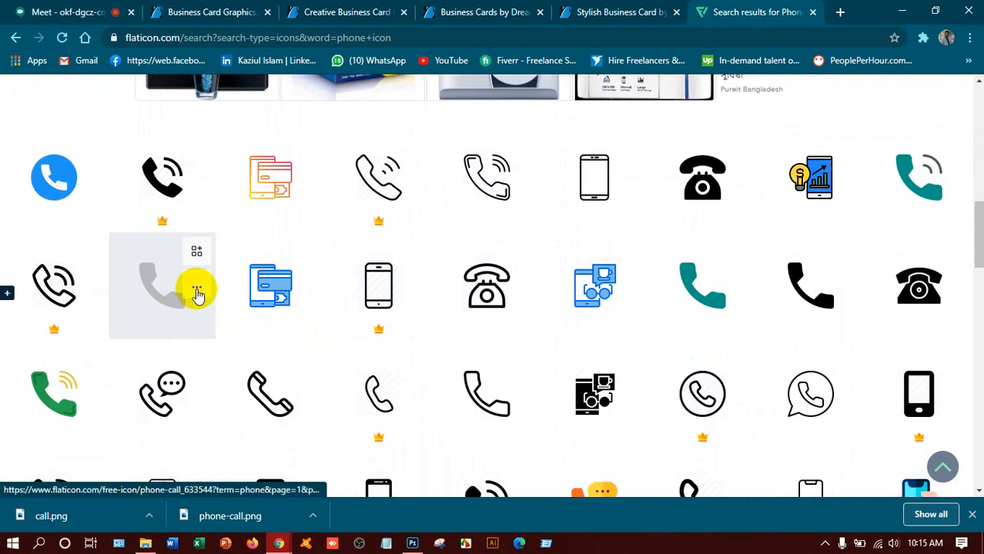
click(197, 287)
click(105, 407)
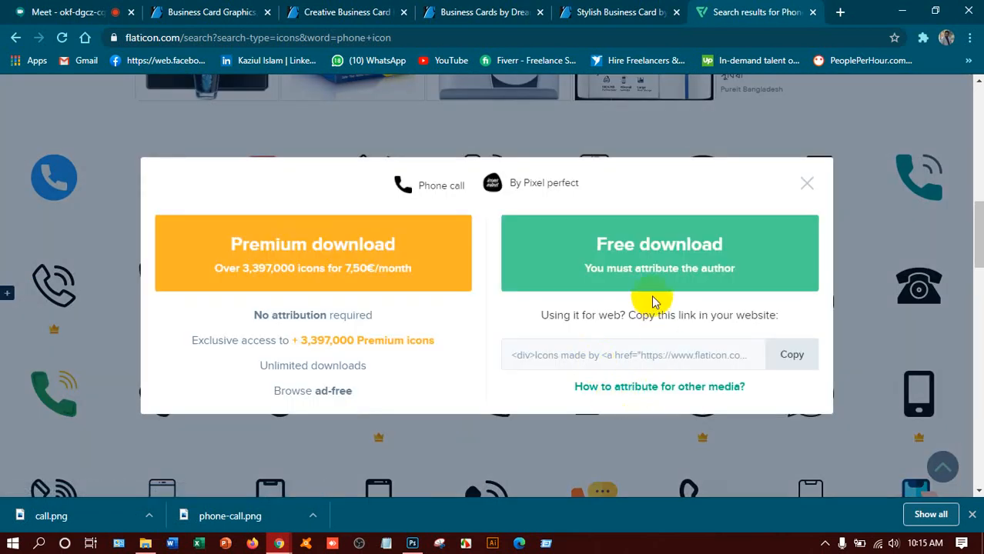
click(659, 268)
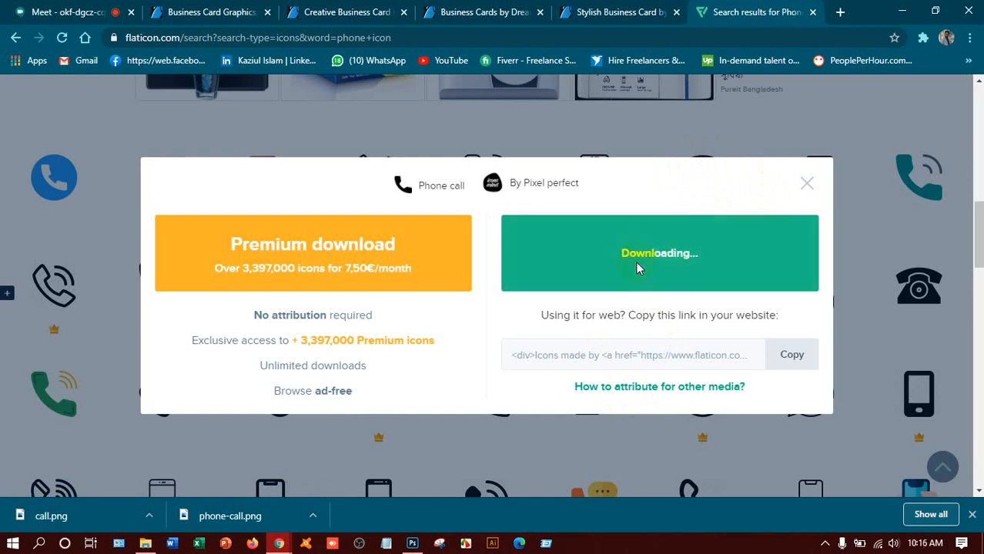
click(699, 223)
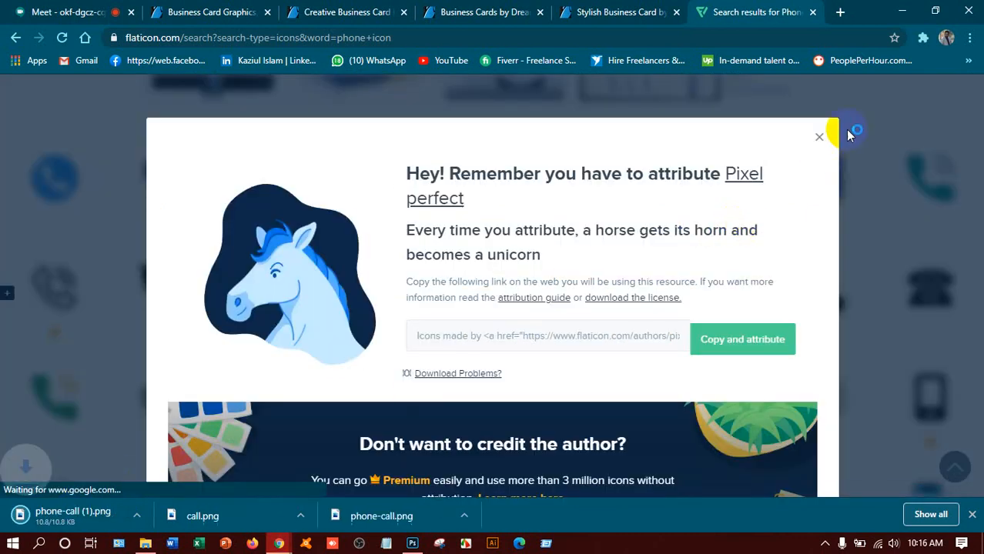
click(819, 141)
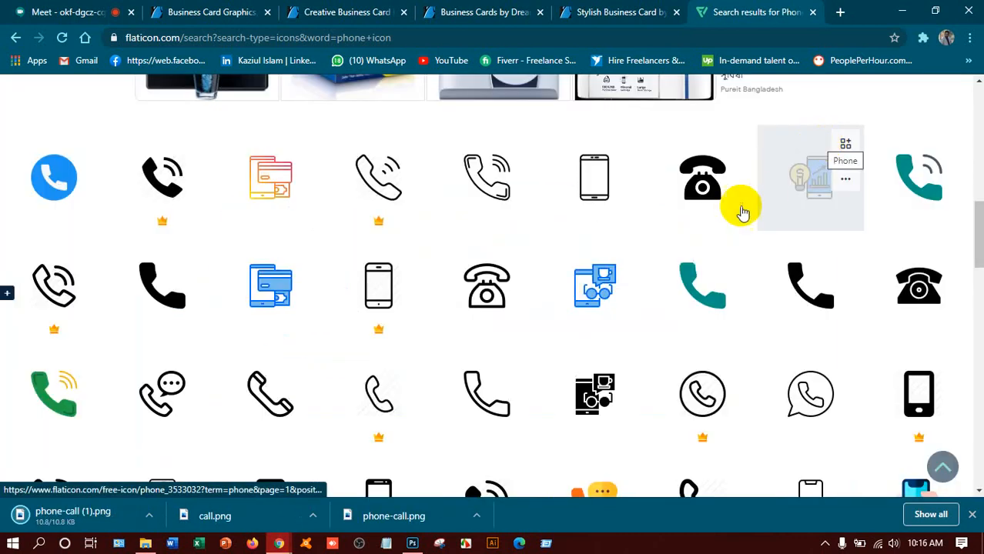
Step: Start the free PNG download of the black telephone icon
click(737, 179)
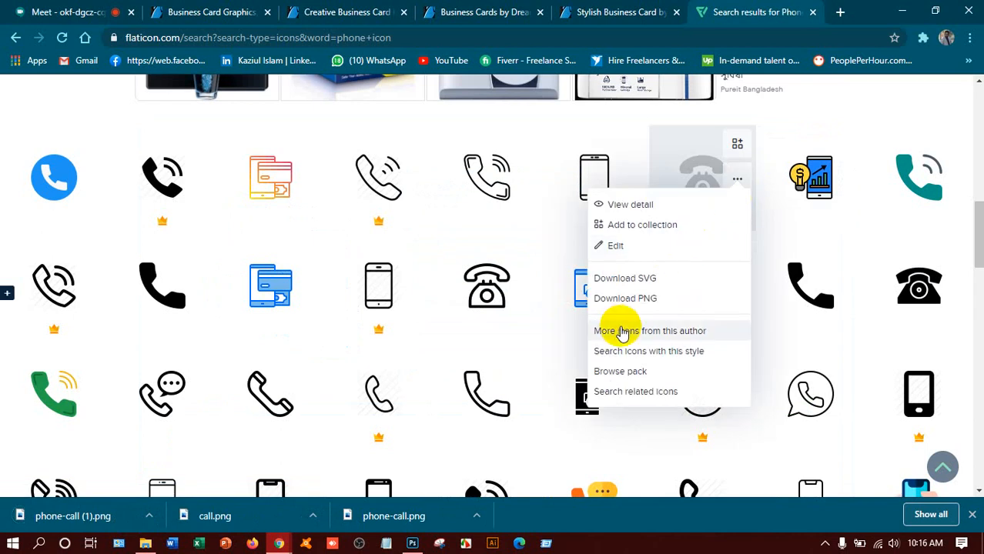
click(628, 297)
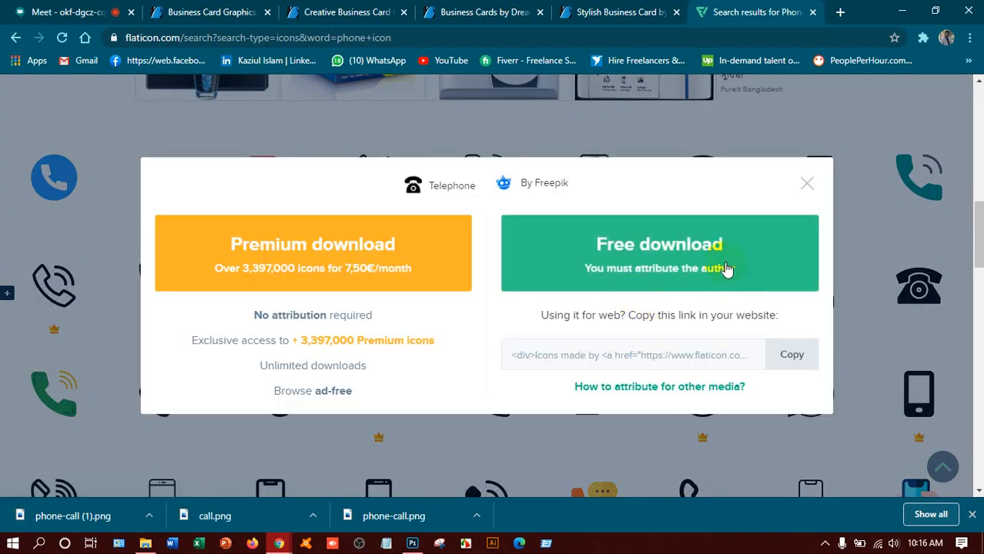
click(727, 268)
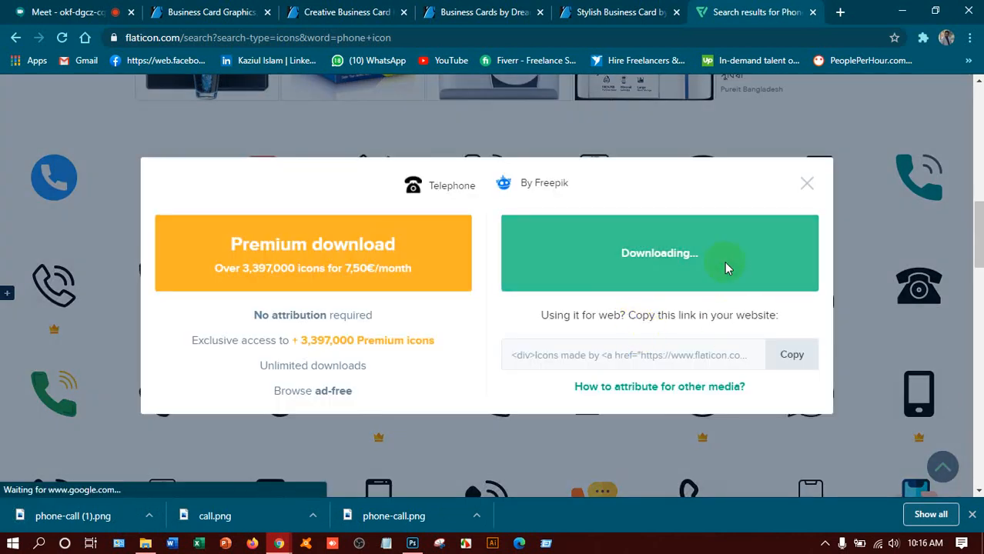
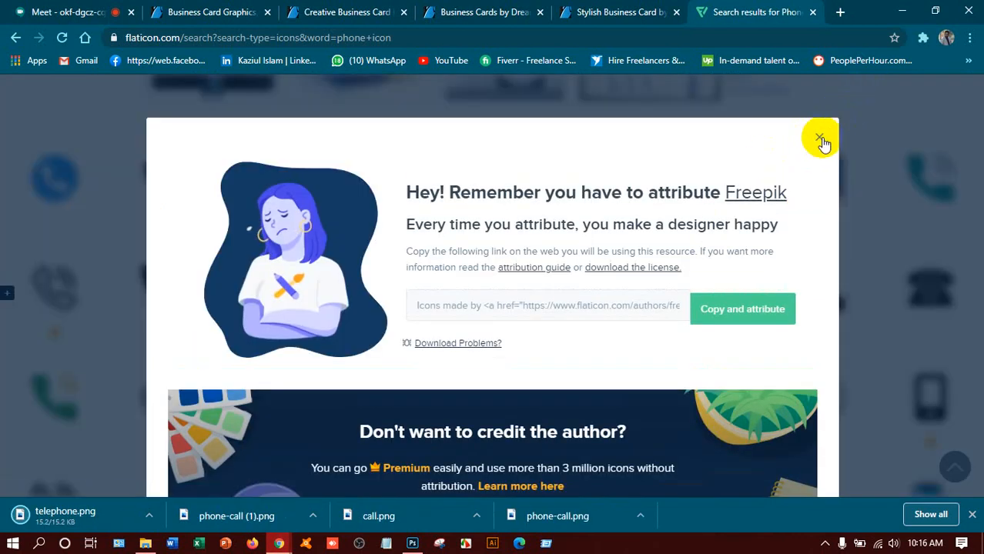
Step: Close the attribution reminder and browse the phone icon results
click(820, 139)
scroll(709, 245, down, 4)
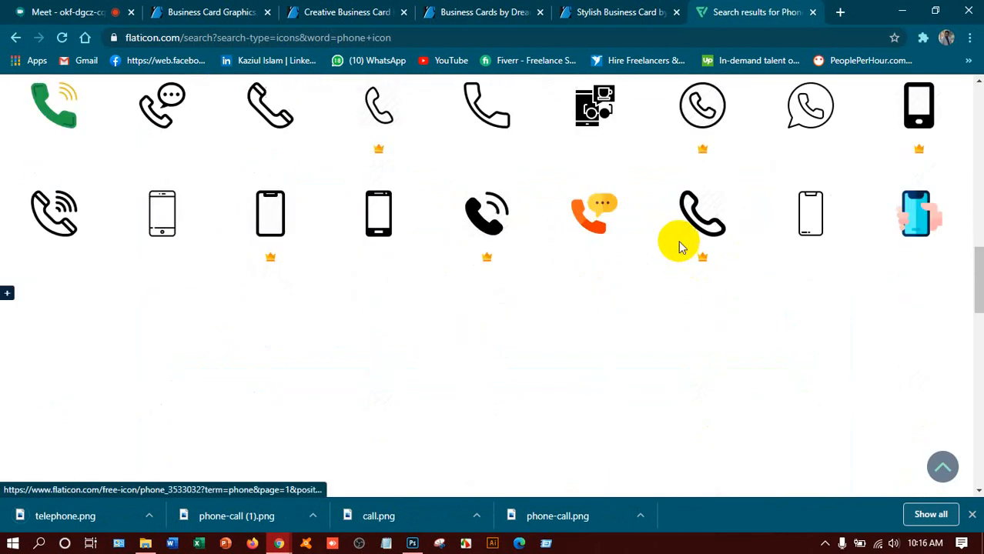
scroll(604, 266, up, 3)
scroll(596, 270, down, 5)
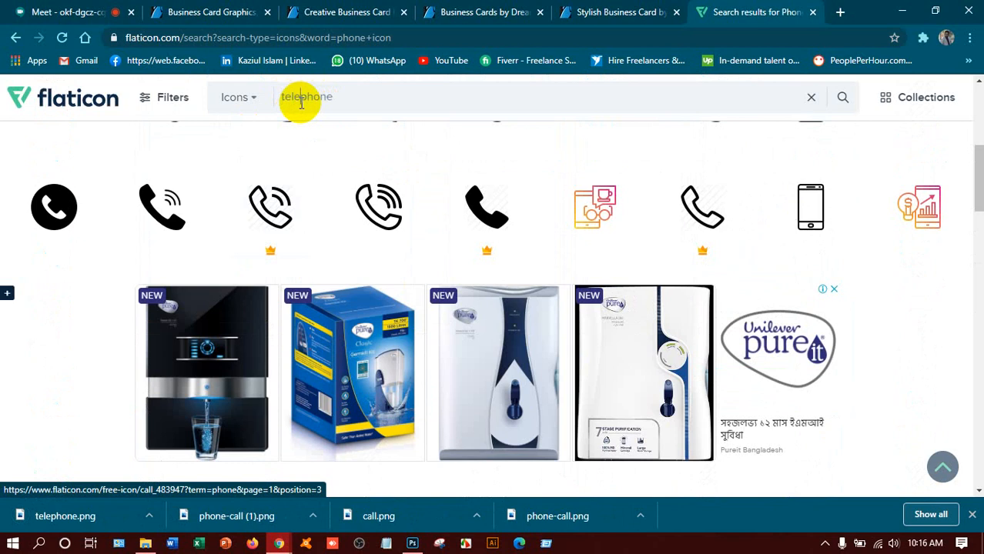
Step: Search Flaticon for 'telephone', close the blank popup, and browse the results
click(301, 102)
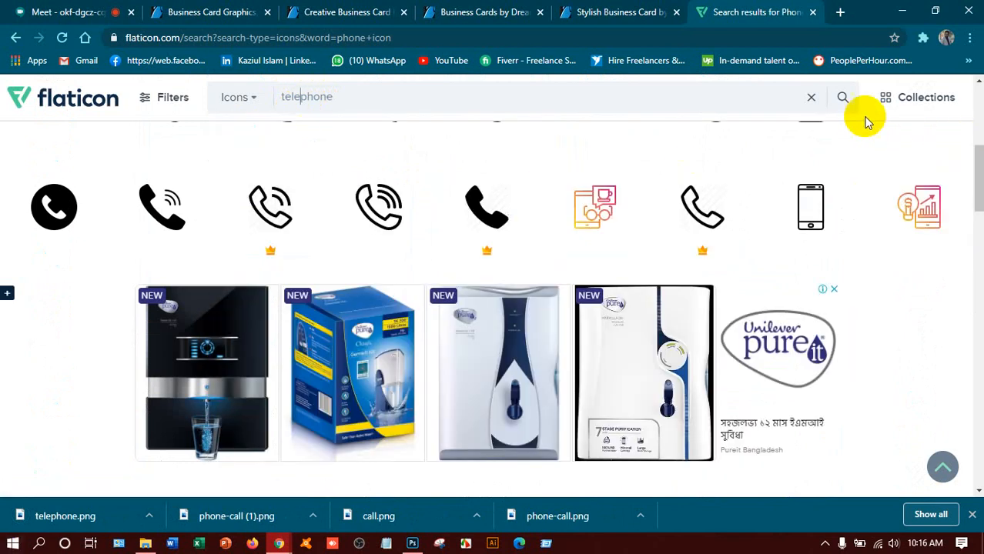
click(843, 104)
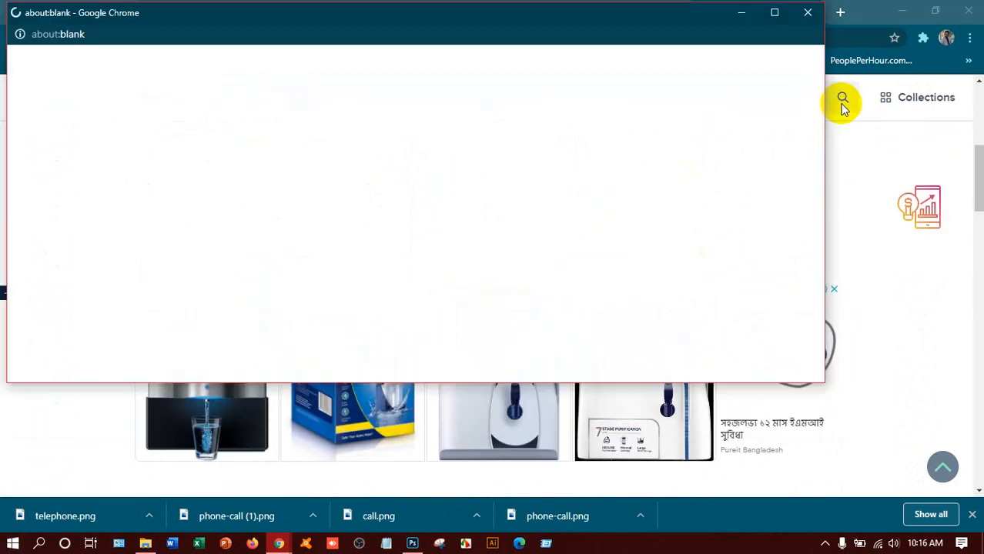
click(808, 13)
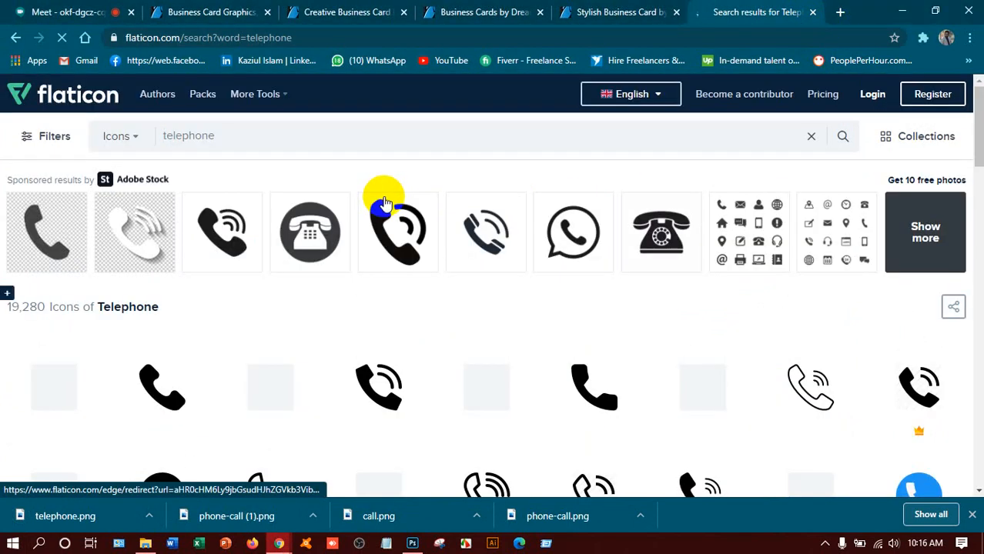
scroll(387, 208, down, 5)
scroll(419, 235, up, 4)
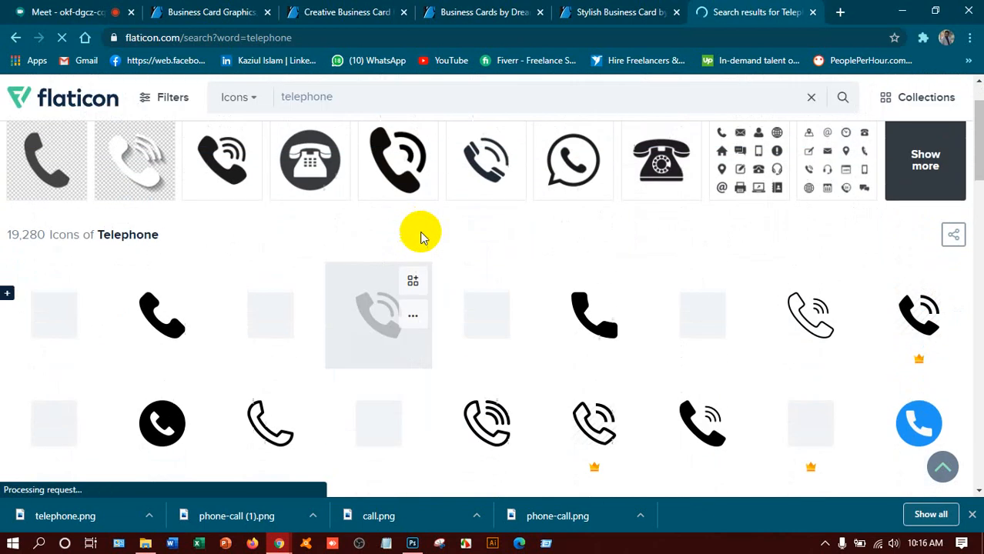
scroll(419, 234, down, 3)
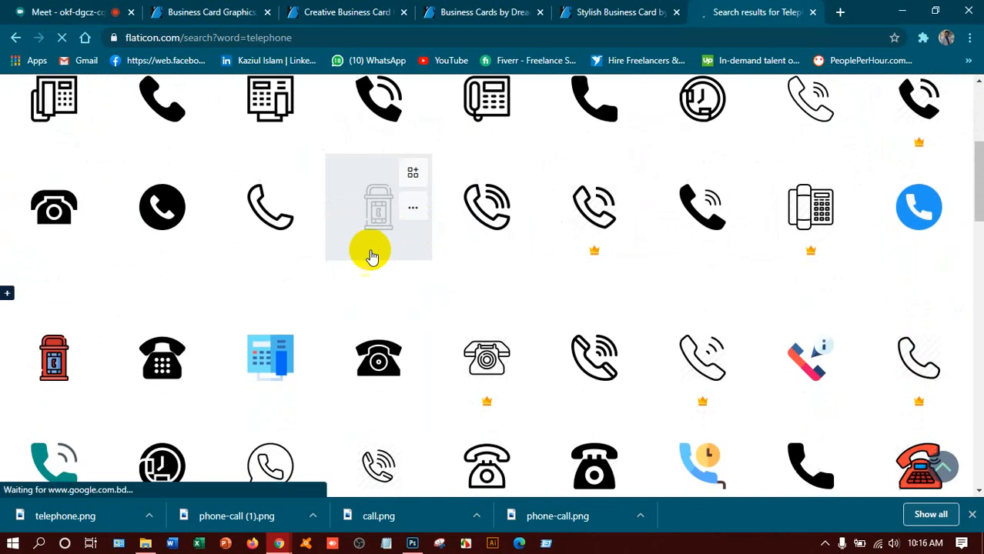
scroll(319, 378, down, 1)
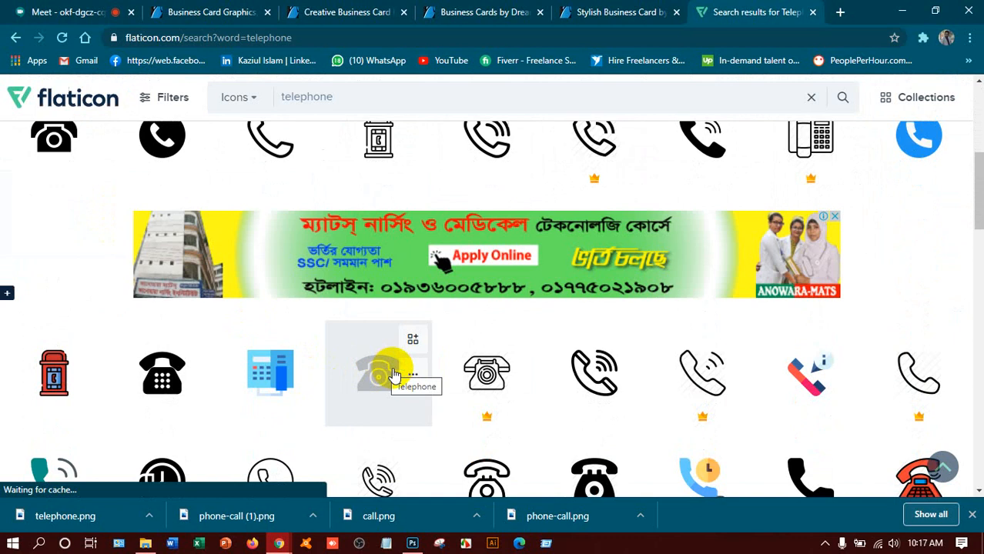
scroll(400, 370, down, 2)
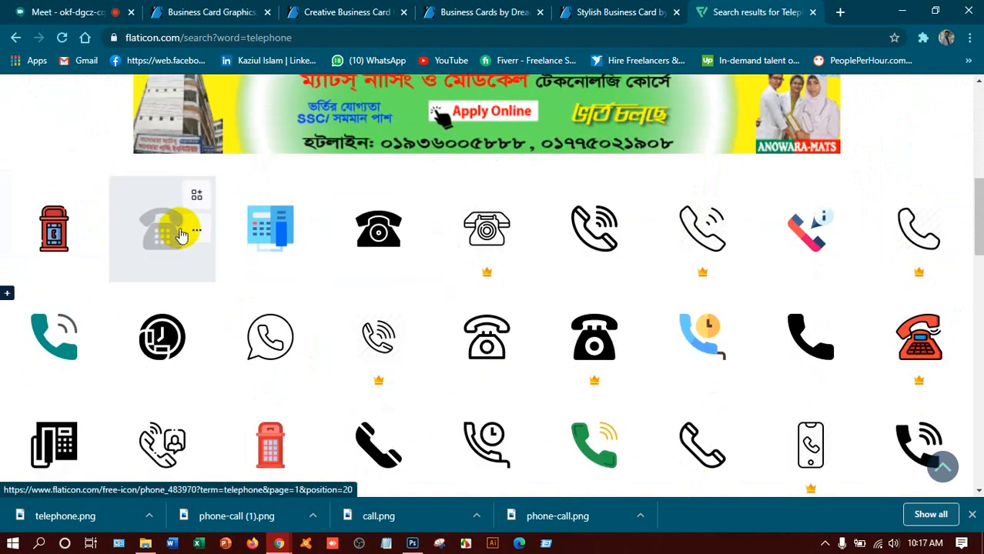
Step: Download a telephone icon as a free PNG, saved as phone.png, and close the attribution reminder
right_click(195, 232)
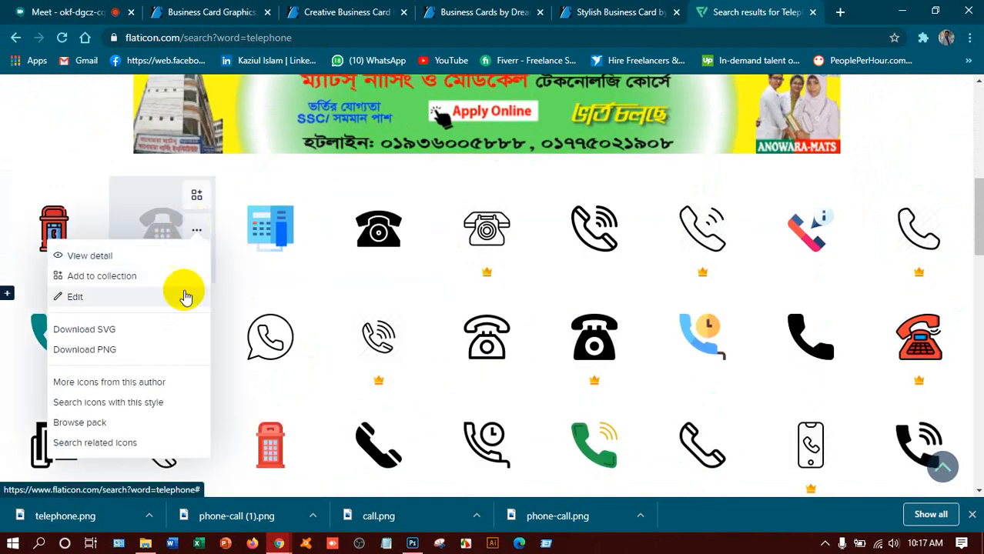
click(104, 347)
click(629, 254)
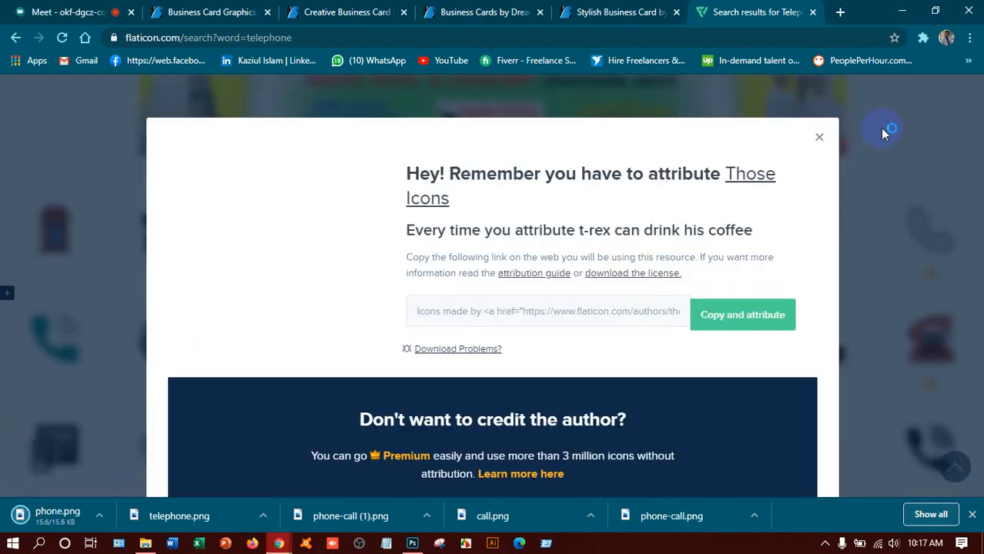
click(821, 139)
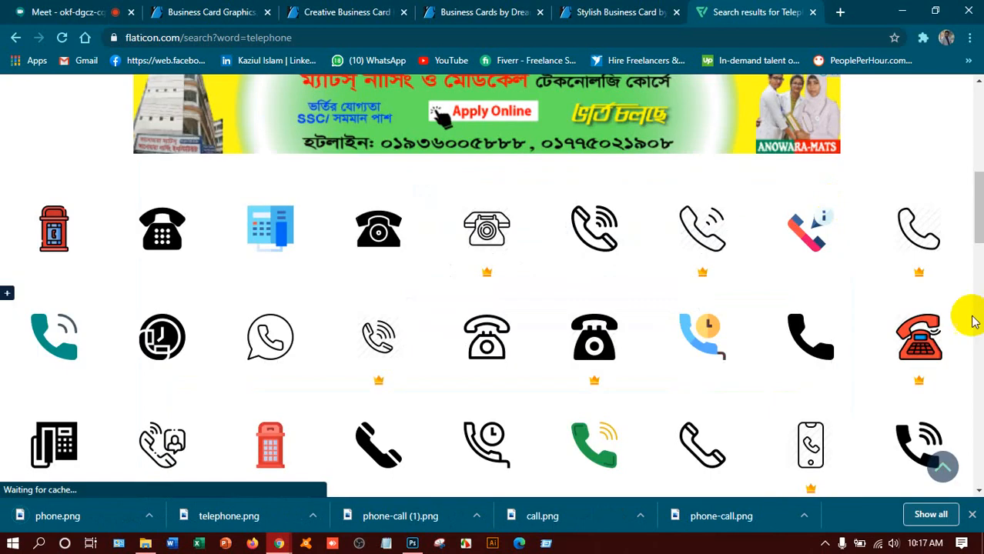
drag(979, 217, 974, 121)
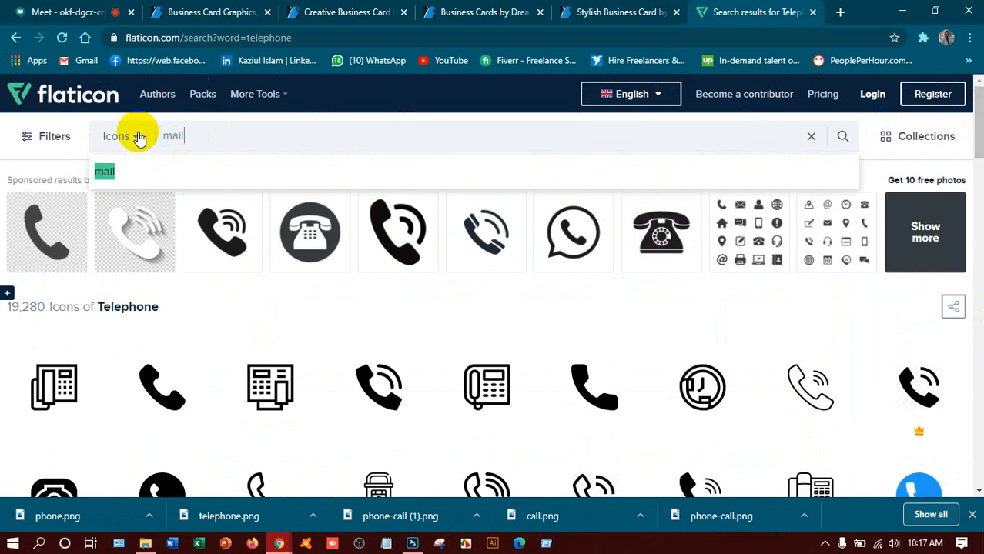
Step: Search for 'mail' and download an envelope icon as a free PNG, saved as email.png
key(Return)
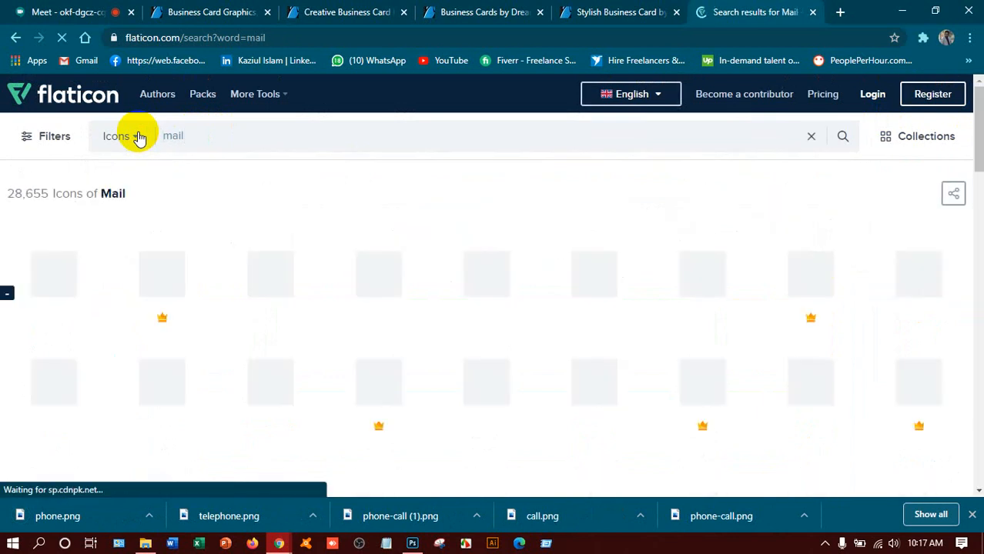
scroll(259, 227, down, 2)
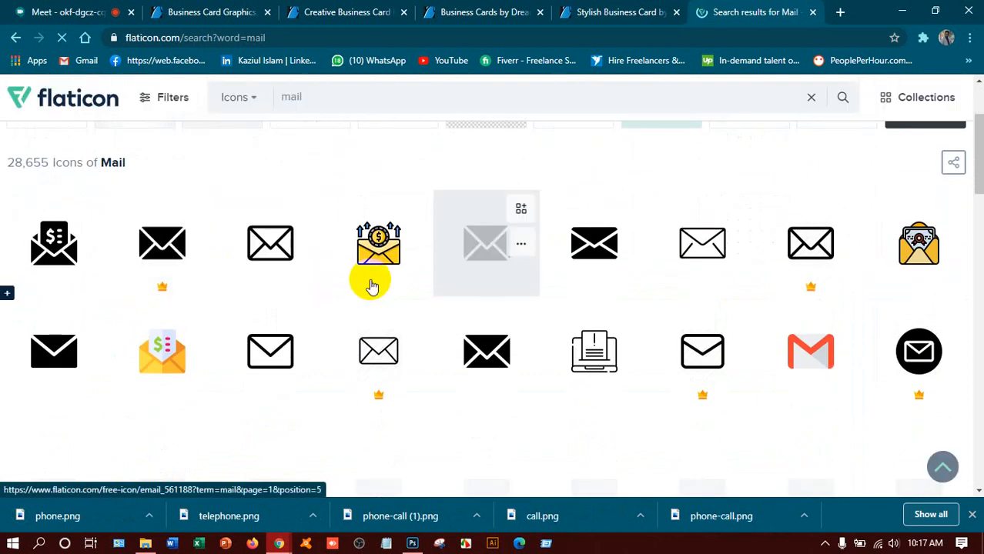
click(628, 254)
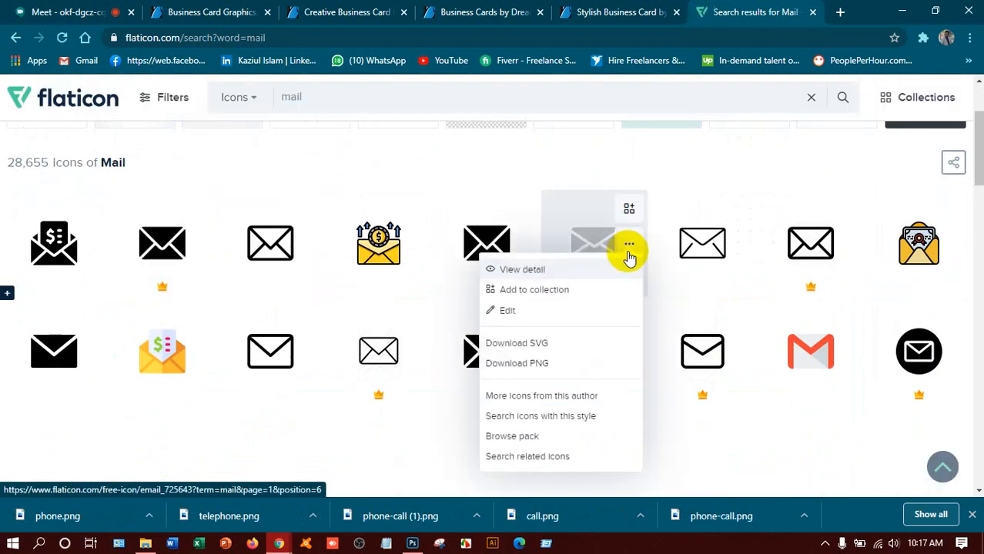
click(531, 374)
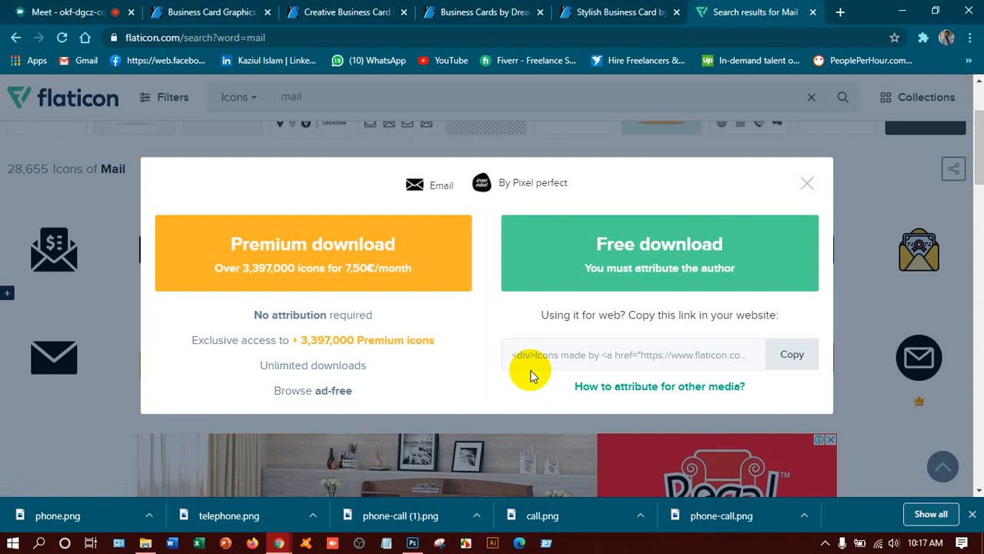
click(700, 254)
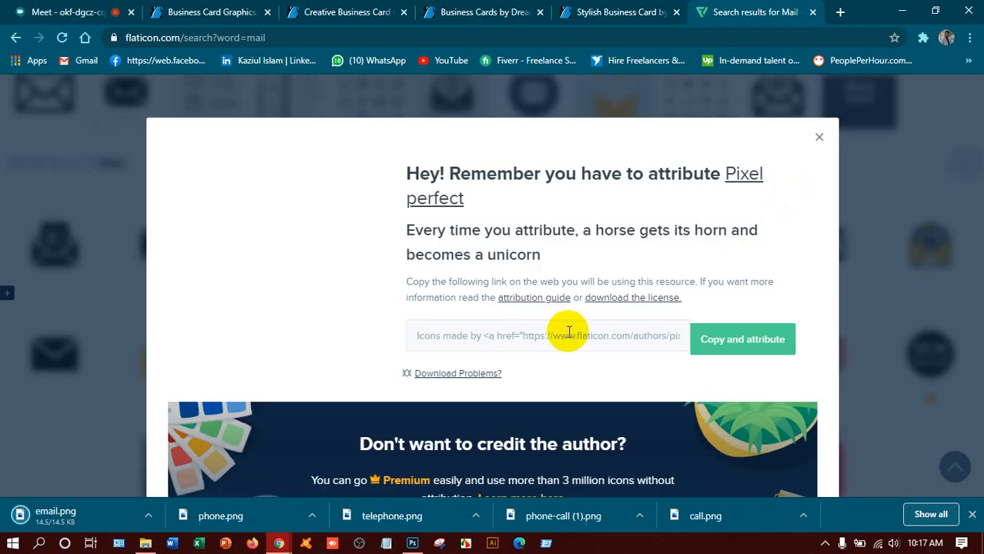
click(819, 140)
Step: Download a second envelope icon as a free PNG, saved as envelope.png
scroll(337, 379, down, 1)
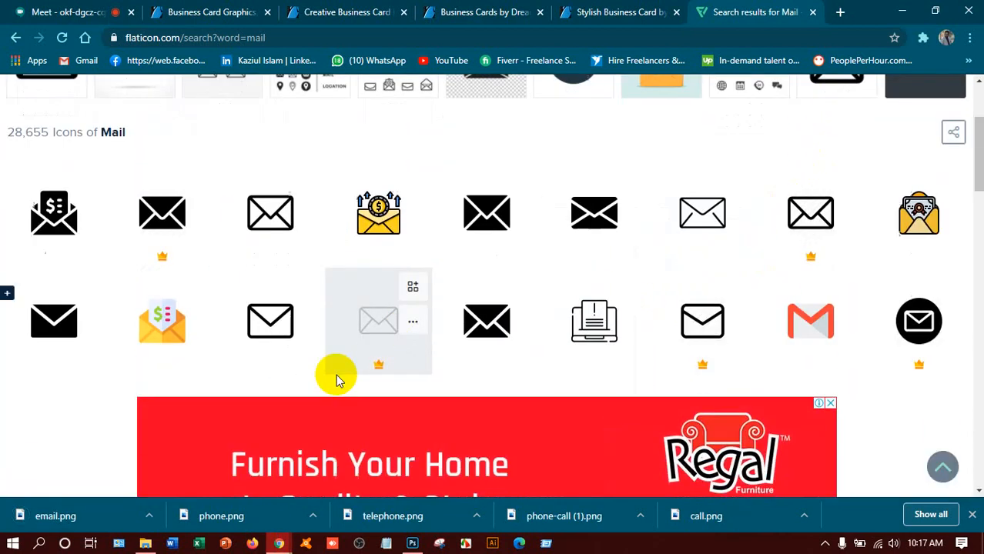
click(303, 288)
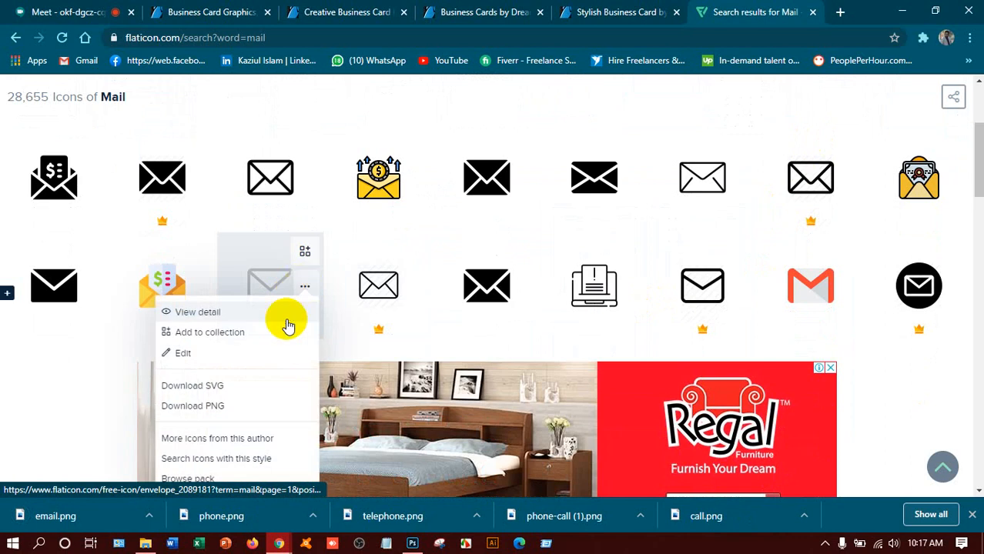
click(198, 403)
click(673, 245)
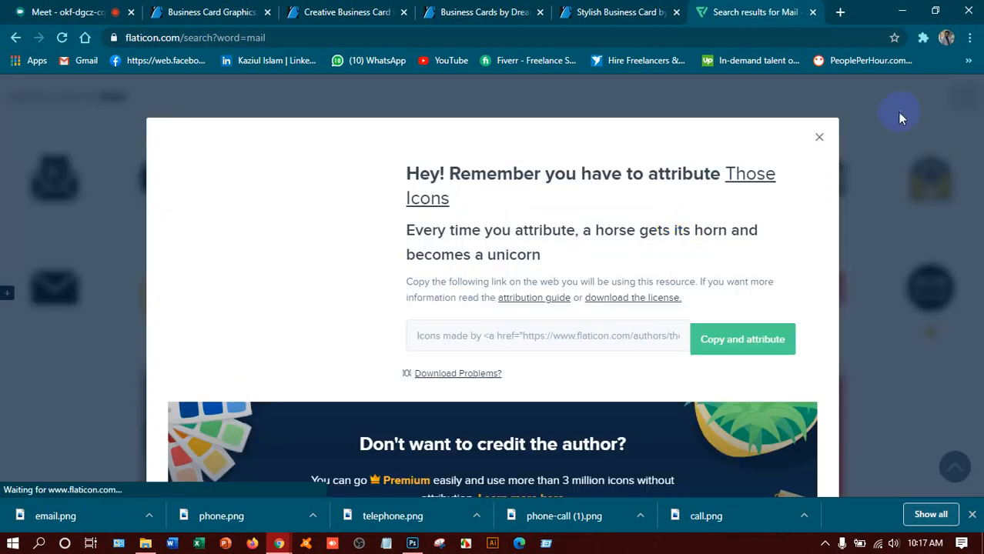
click(819, 140)
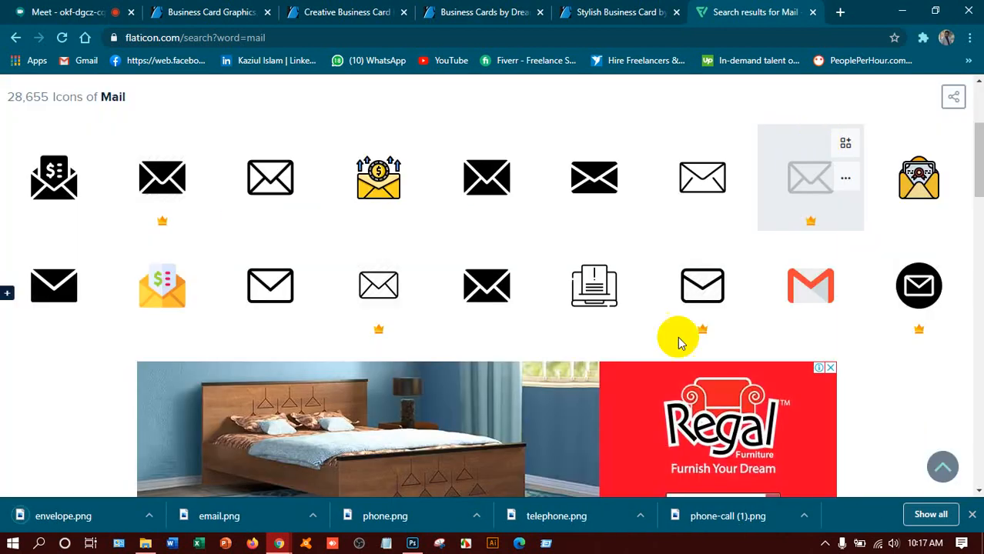
scroll(388, 351, down, 5)
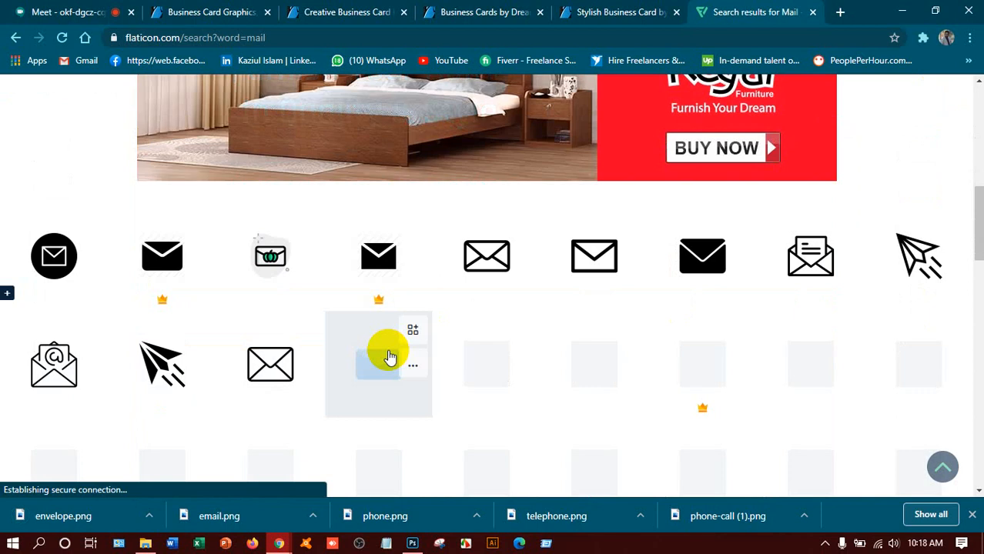
scroll(387, 357, down, 2)
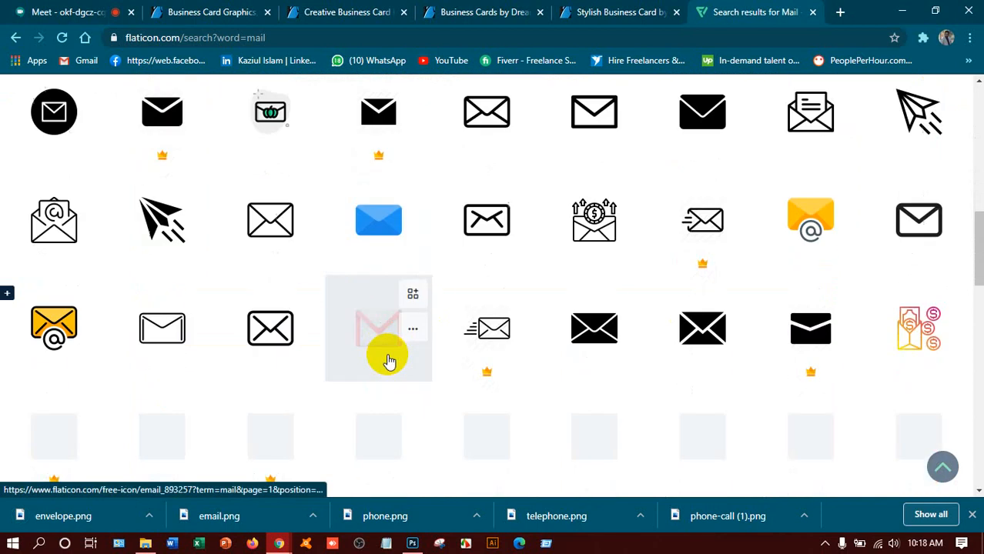
scroll(386, 356, up, 8)
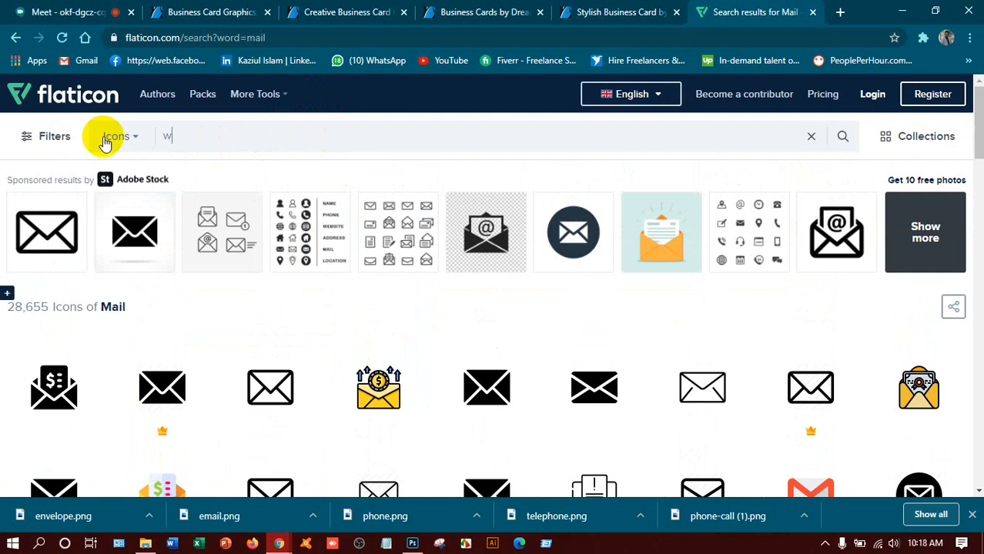
Step: Search for 'website' and download a globe icon as a free PNG, saved as internet.png
text(it)
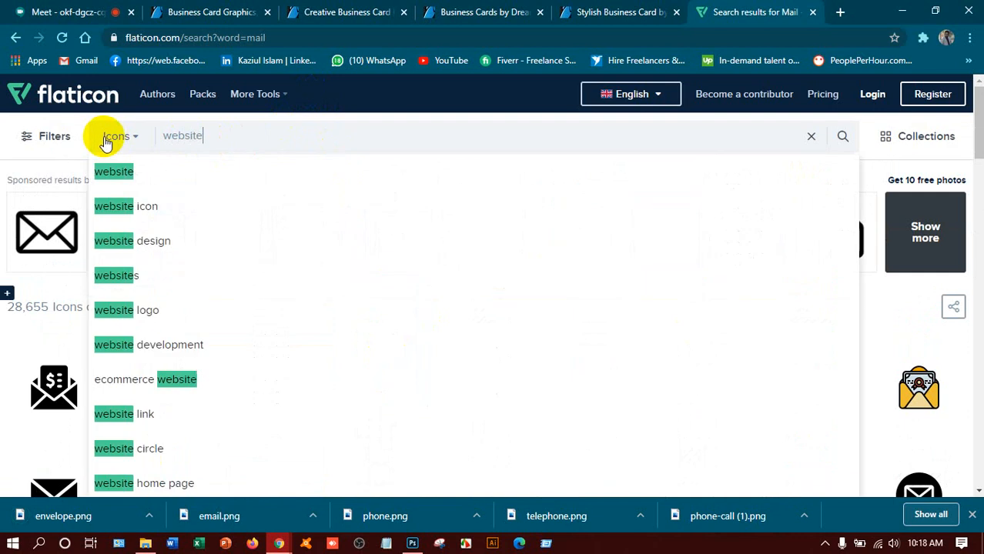
text(e)
click(142, 181)
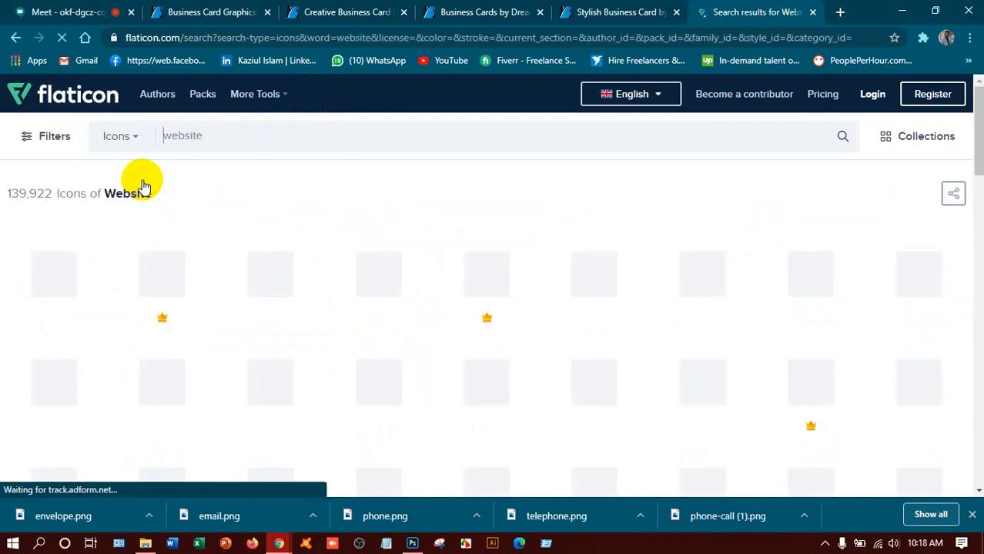
scroll(145, 204, down, 1)
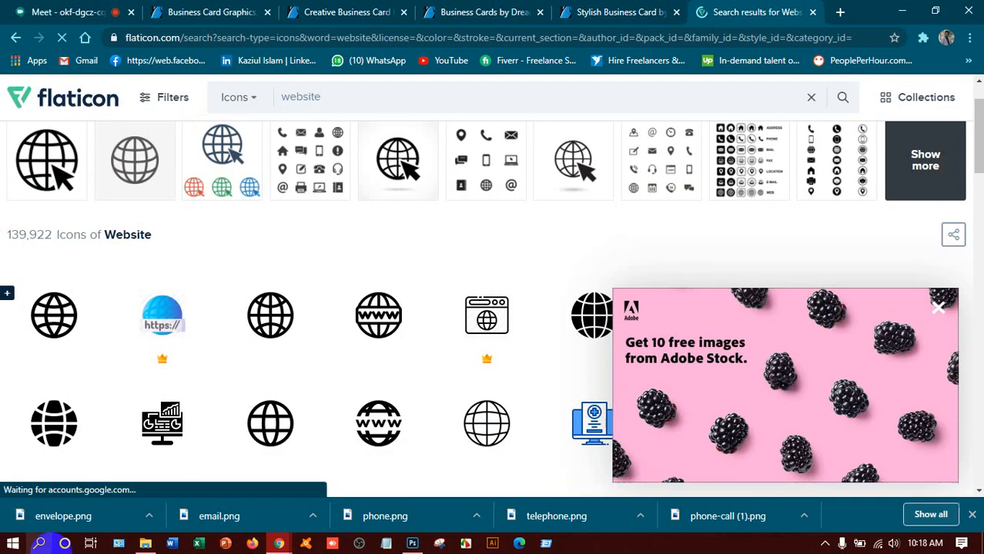
click(90, 429)
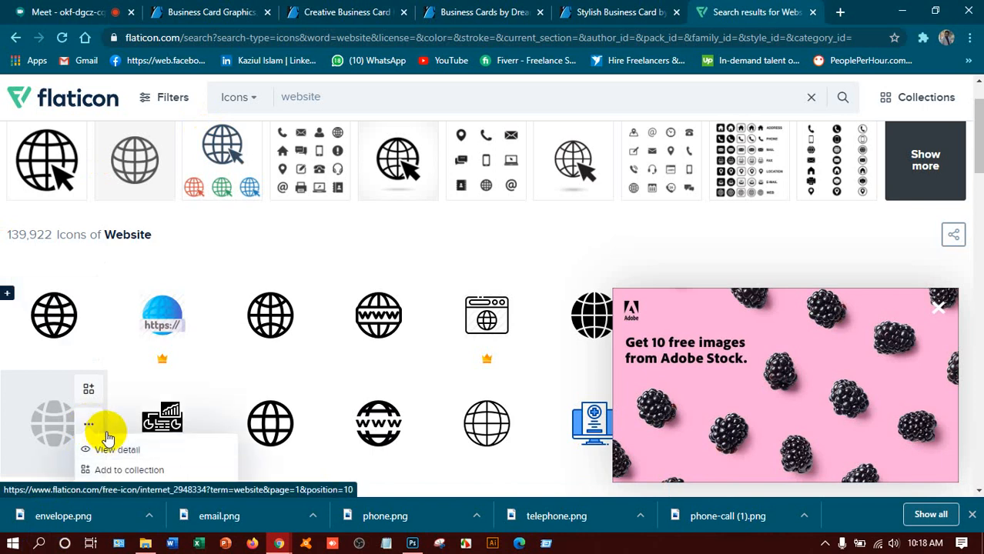
scroll(105, 443, down, 2)
click(122, 398)
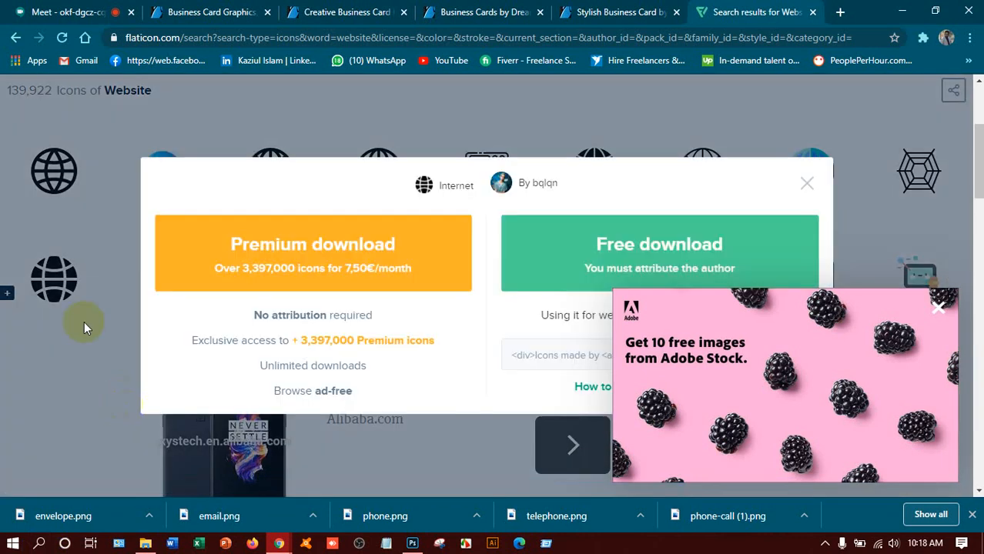
click(689, 246)
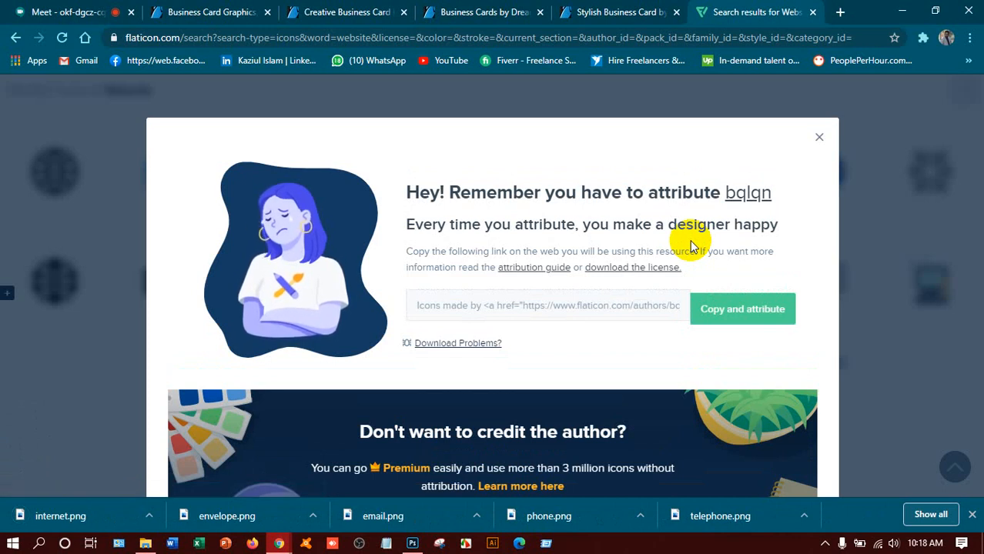
click(819, 140)
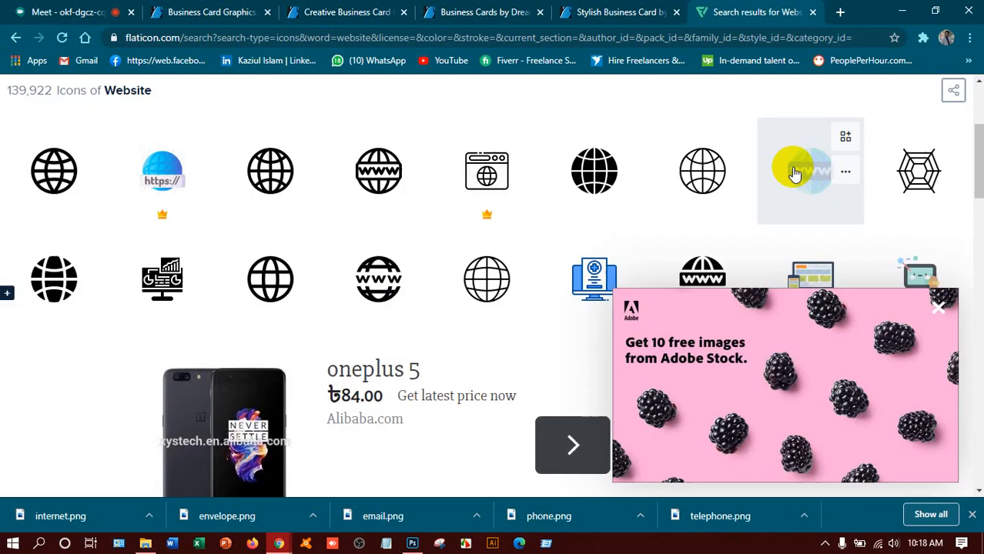
Step: Download the first grey globe icon as a free PNG, saved as global.png
click(86, 172)
click(115, 304)
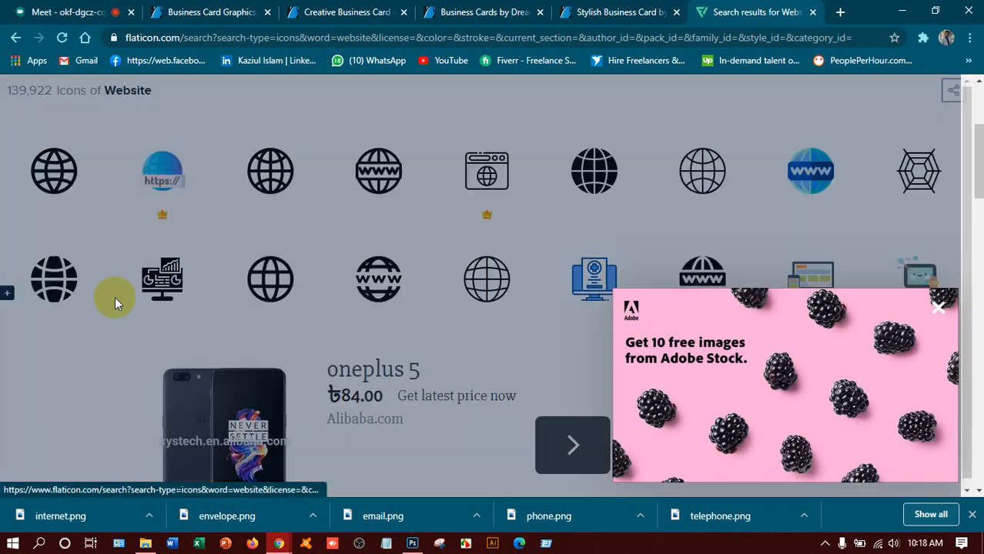
click(588, 256)
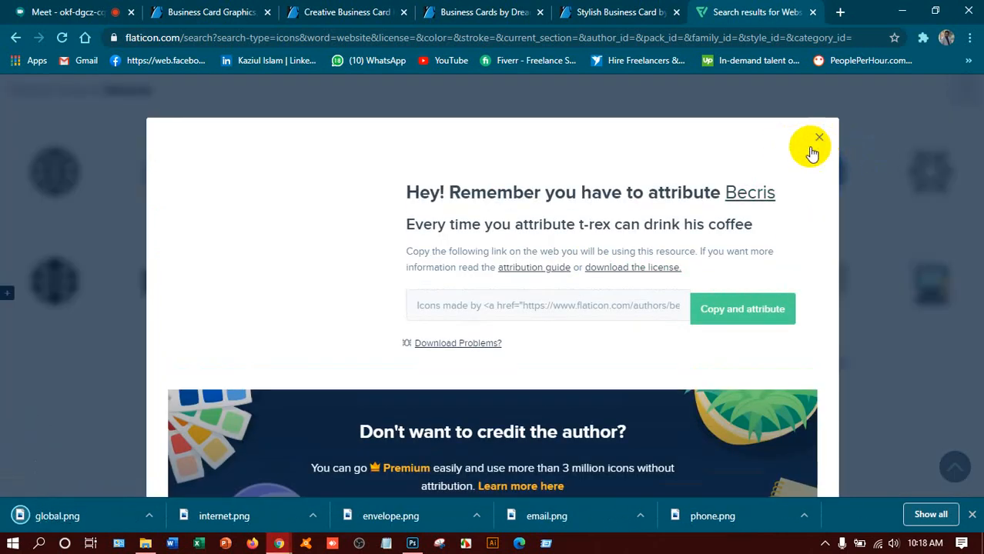
click(819, 139)
scroll(385, 281, up, 3)
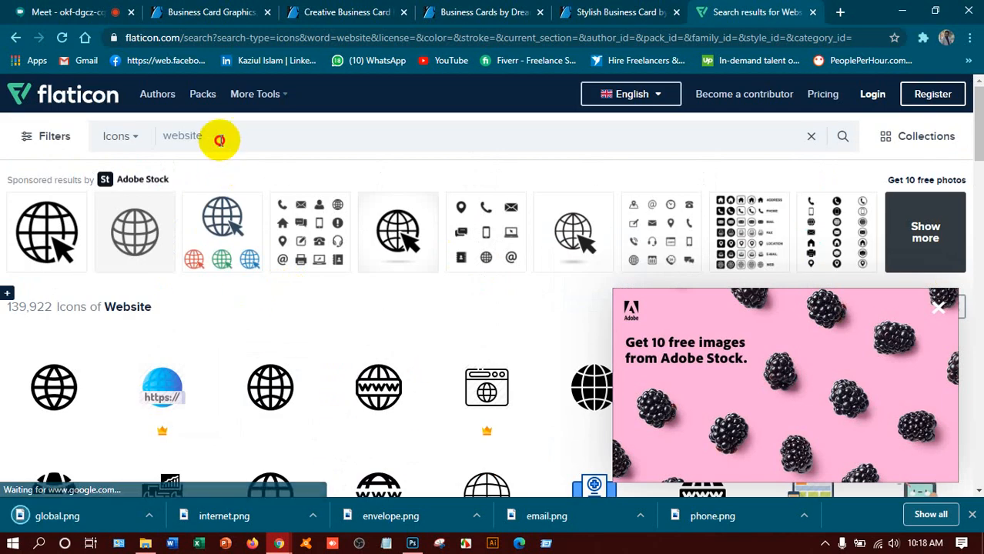
Step: Search for 'location' and download the grey pin icon as a free PNG, saved as pin.png
drag(219, 136, 146, 140)
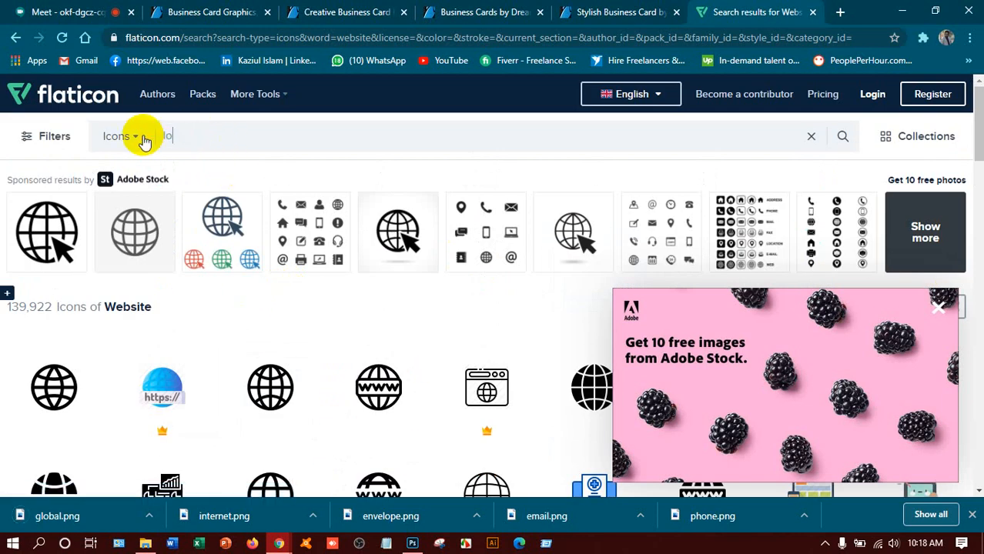
text(location)
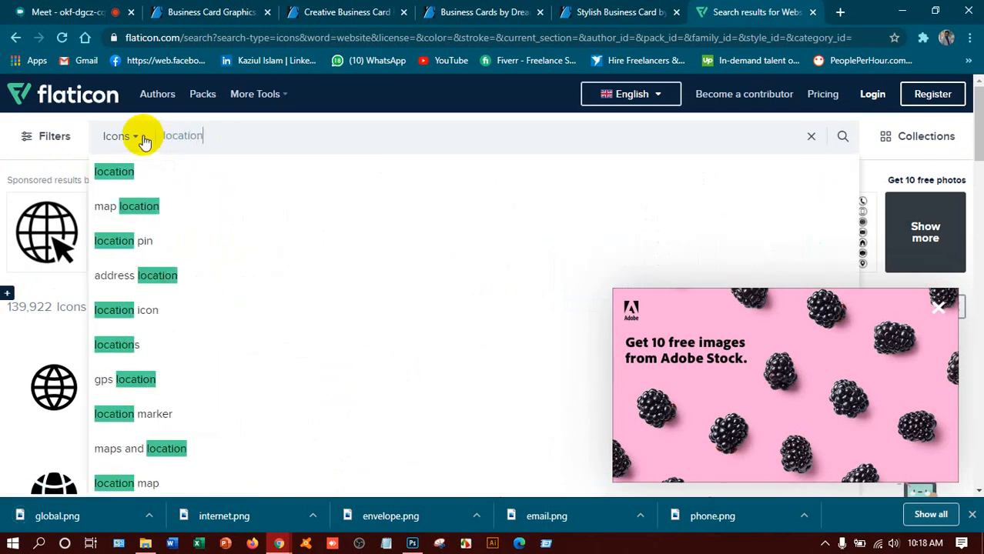
click(136, 171)
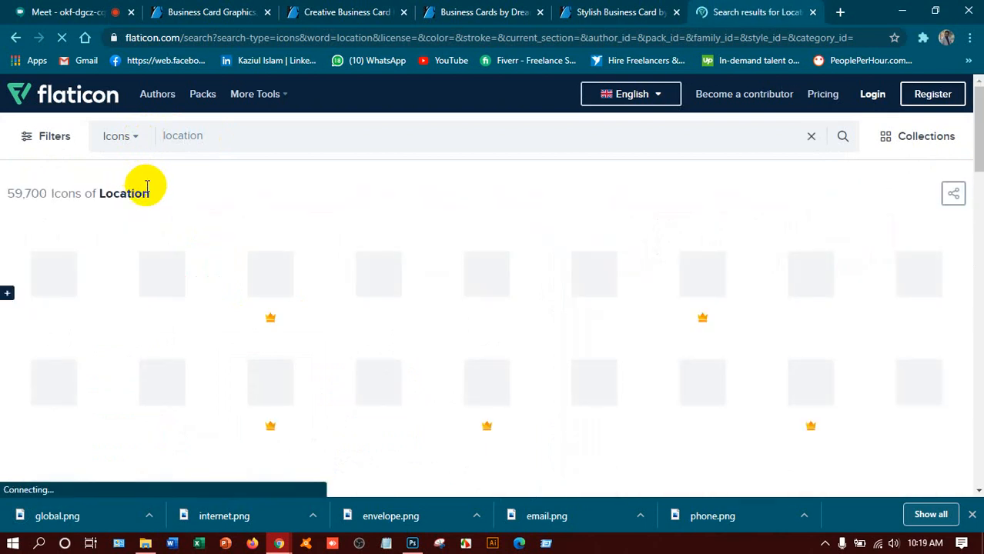
scroll(150, 270, down, 2)
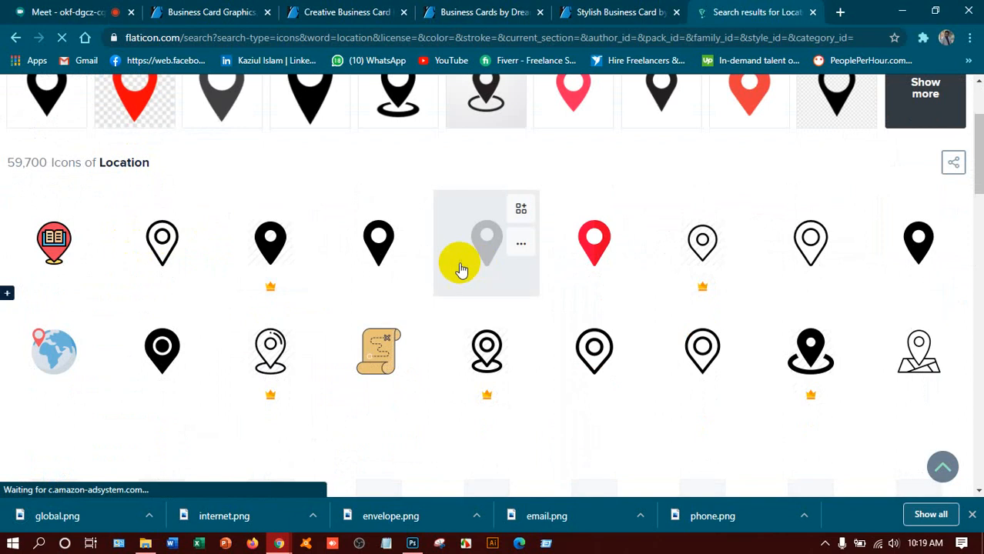
click(411, 245)
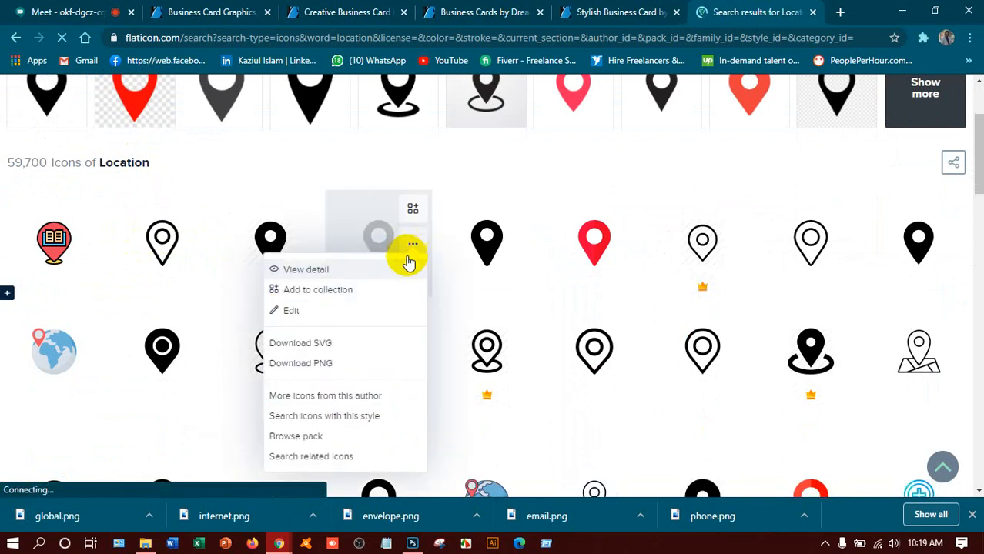
click(312, 359)
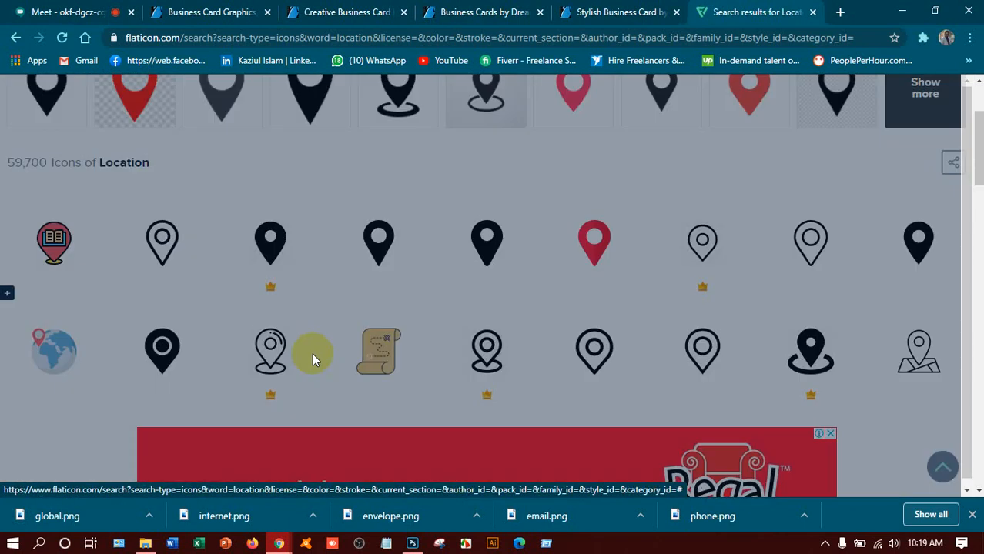
click(654, 247)
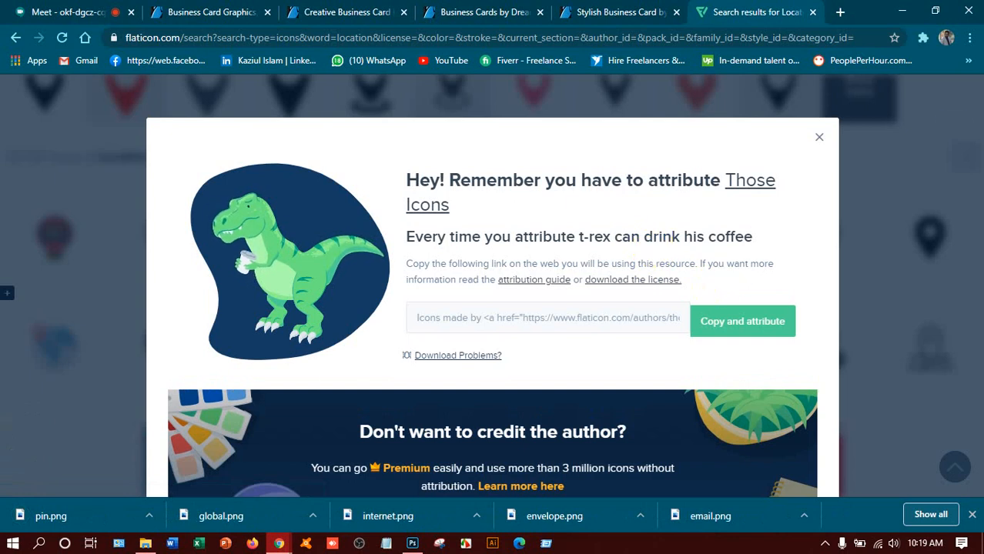
click(821, 142)
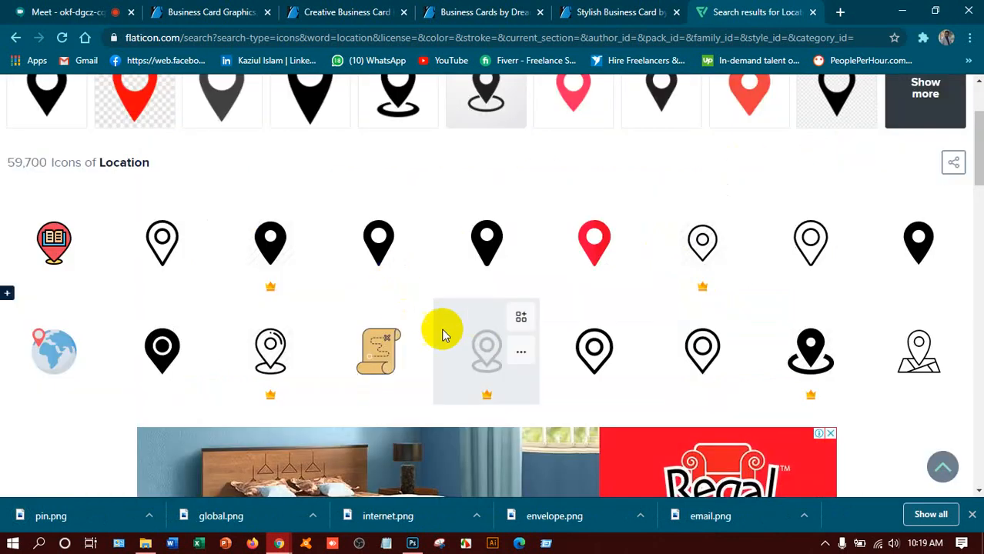
Step: Try a free PNG download of a second pin icon, which hits the download limit
scroll(358, 285, down, 2)
click(629, 280)
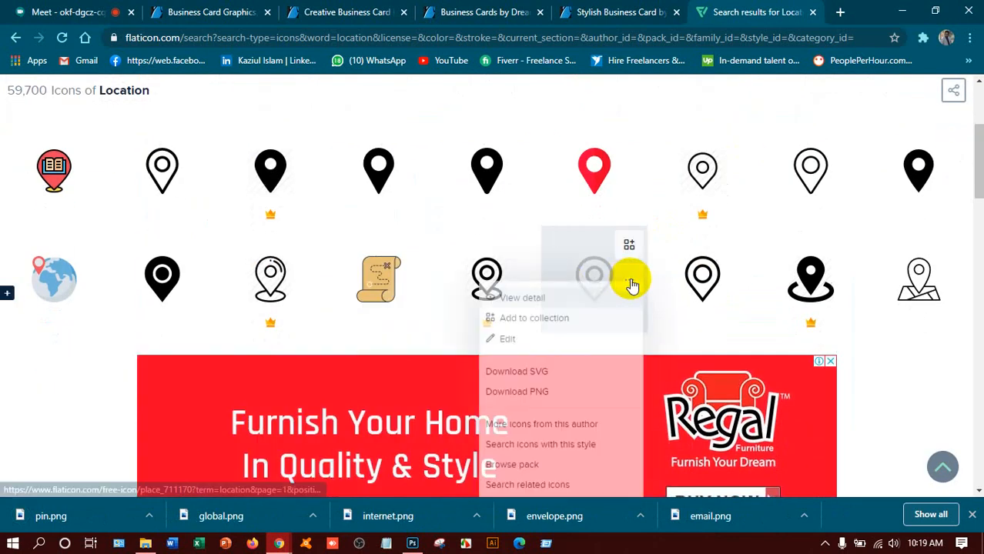
click(532, 401)
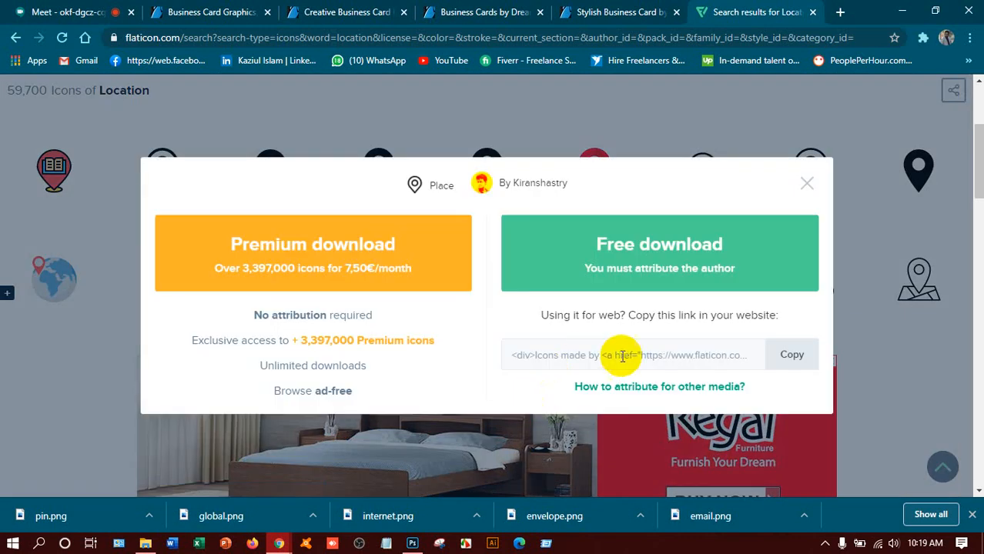
click(649, 274)
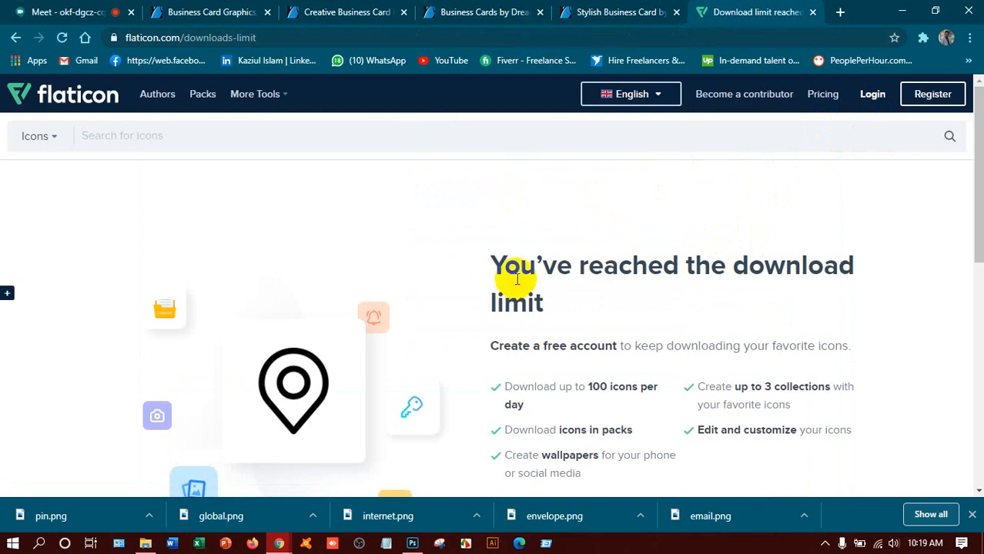
Step: Place Embedded phone-call (1).png from Downloads onto the card and scale it down small
click(414, 542)
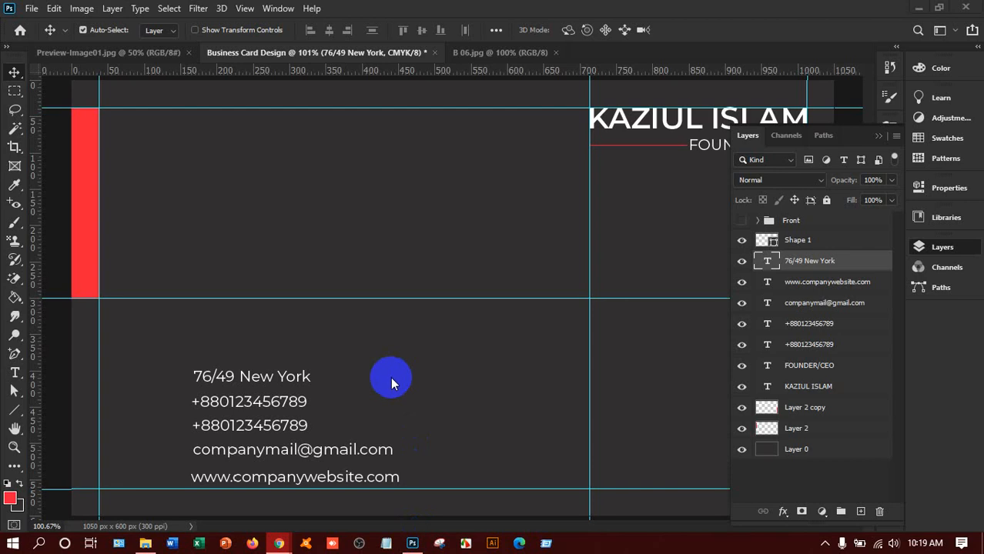
click(32, 9)
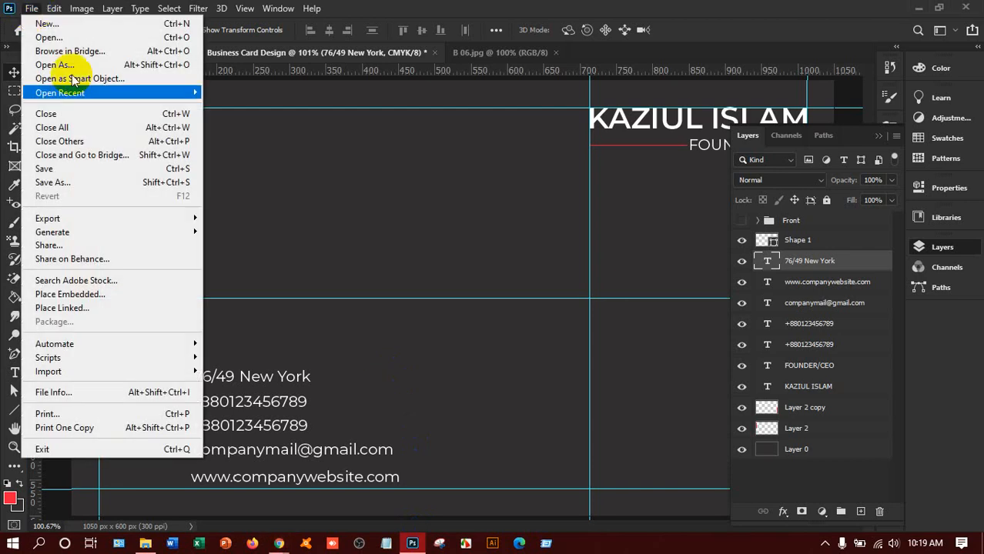
click(70, 295)
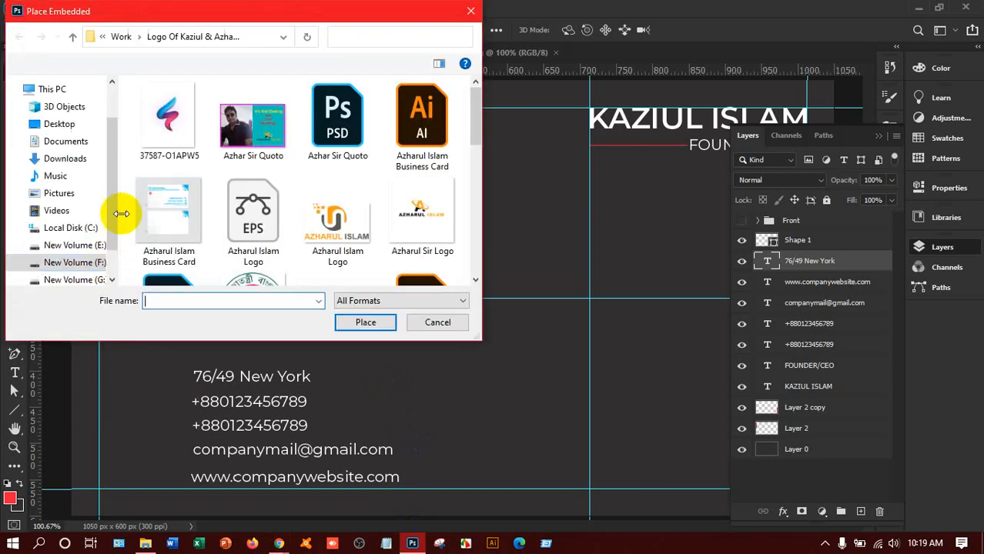
click(81, 158)
scroll(251, 137, down, 3)
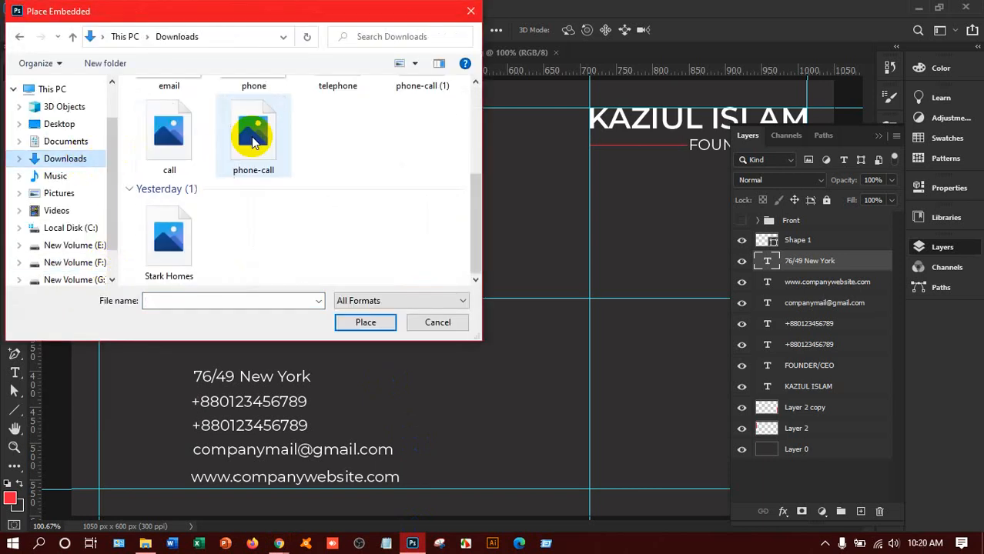
scroll(251, 137, up, 3)
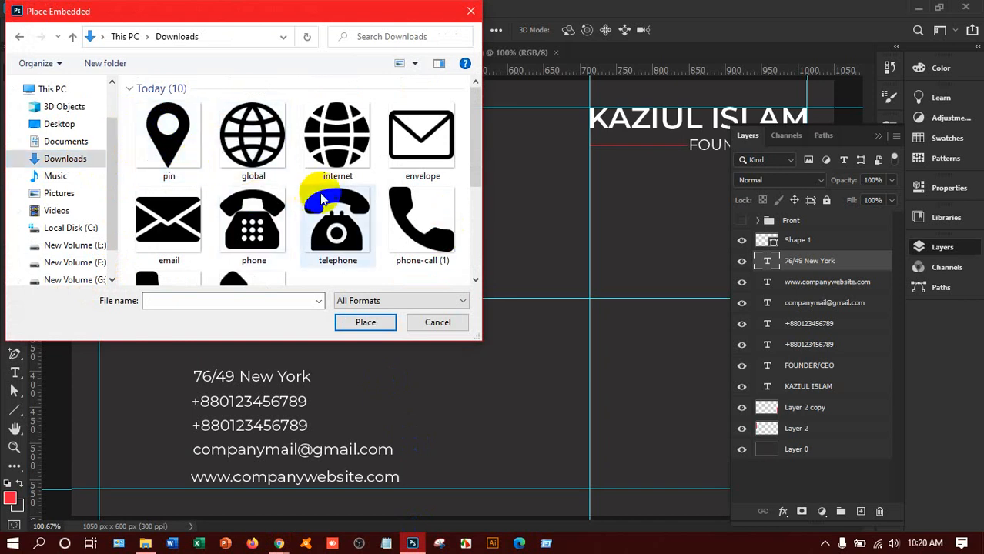
scroll(393, 202, down, 2)
scroll(391, 194, up, 2)
scroll(401, 204, down, 2)
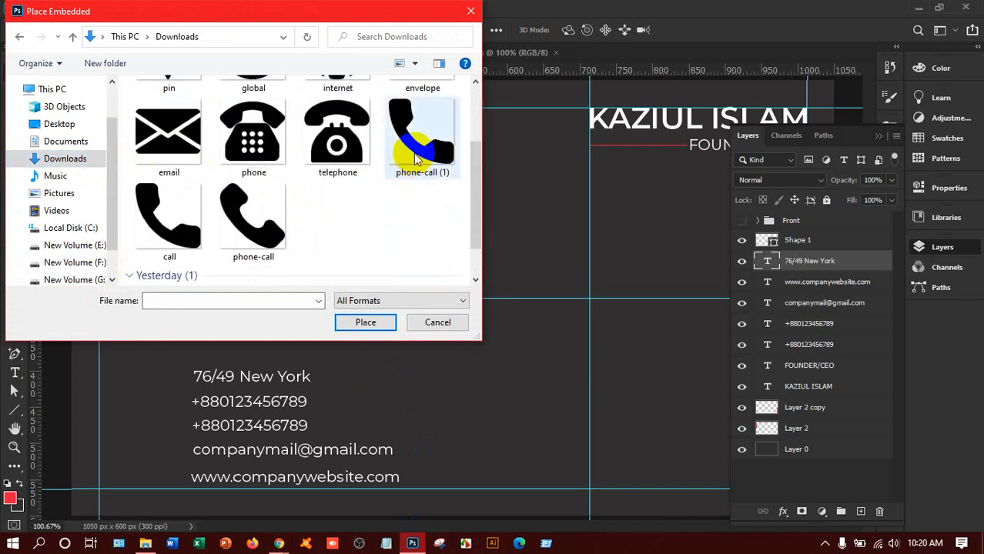
scroll(278, 159, up, 2)
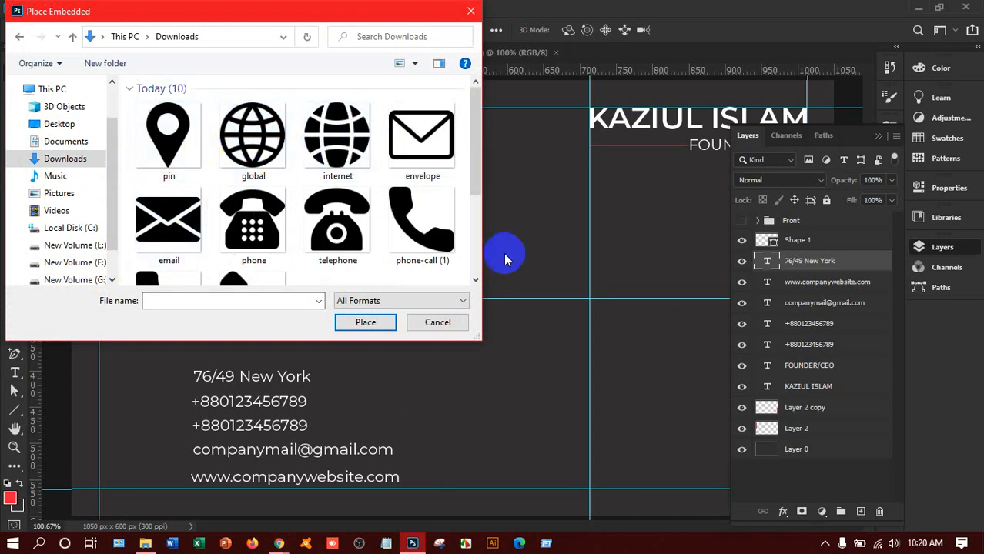
click(416, 223)
click(391, 324)
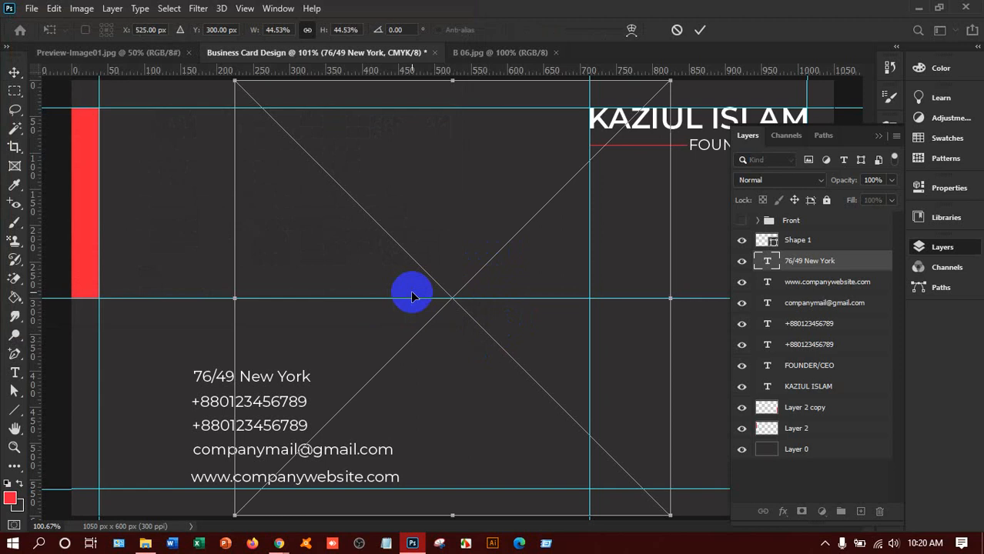
drag(666, 511, 270, 224)
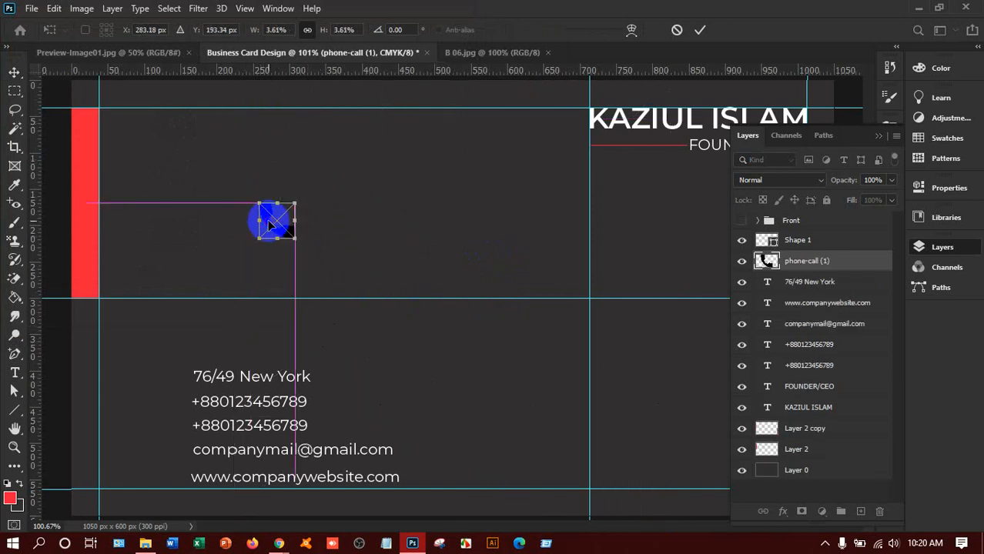
click(131, 117)
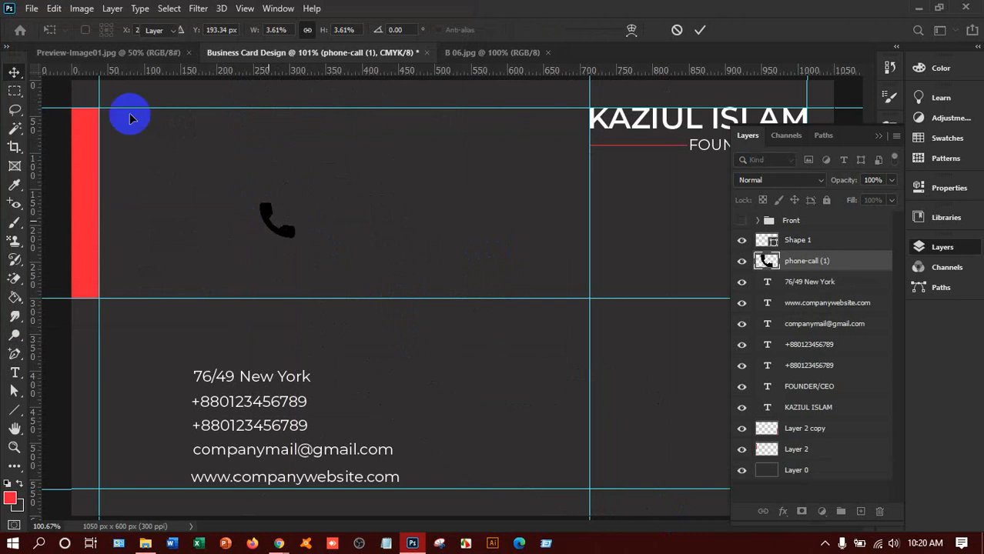
Step: Place Embedded phone.png, scale it down, and move it beside the phone-call icon
click(30, 8)
click(90, 295)
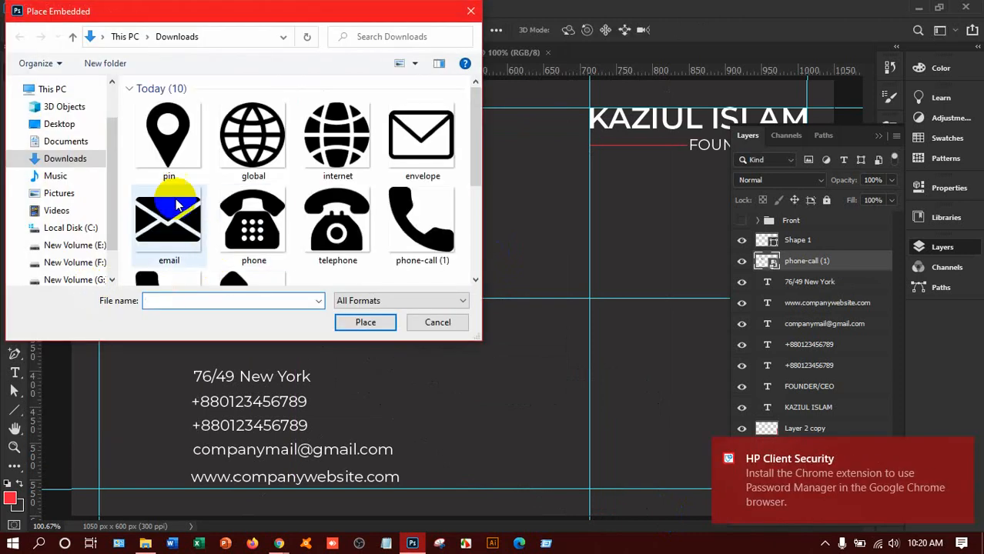
scroll(194, 204, down, 3)
scroll(197, 205, up, 2)
scroll(231, 197, down, 1)
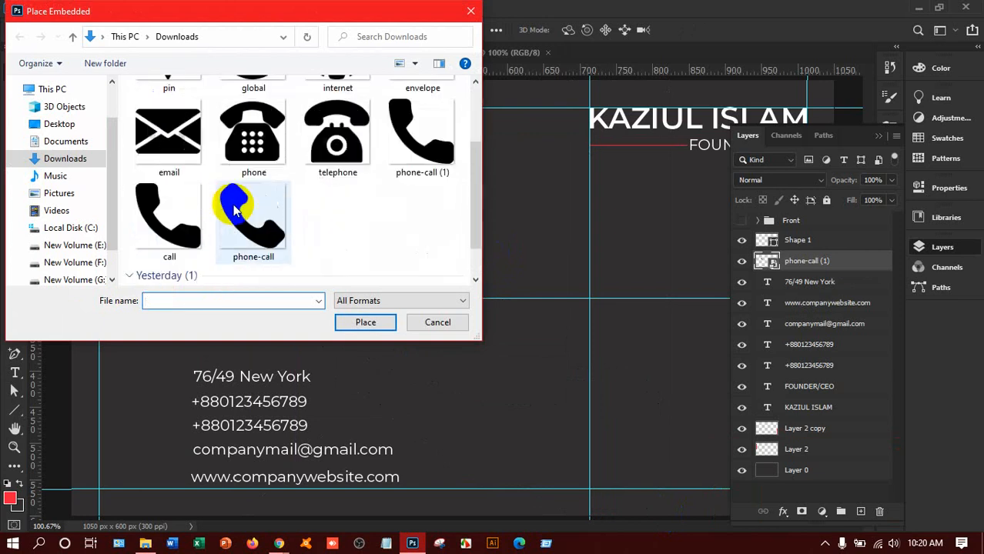
click(281, 177)
click(363, 323)
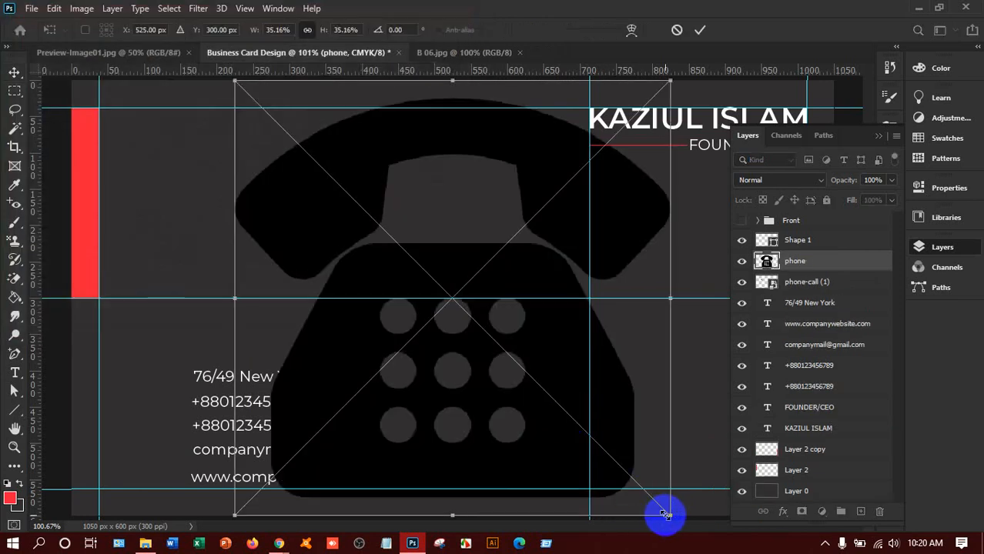
drag(662, 512, 264, 99)
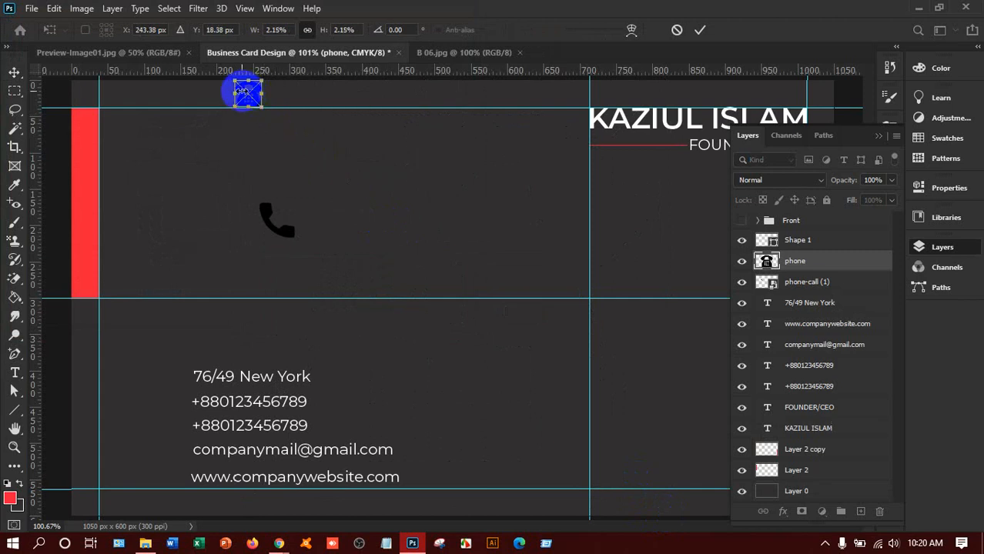
drag(243, 98, 336, 260)
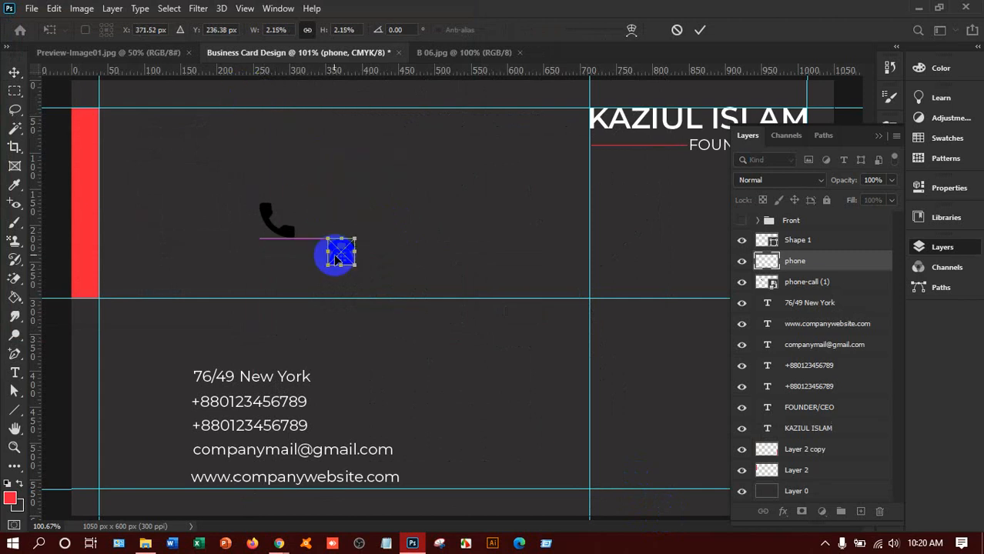
click(14, 71)
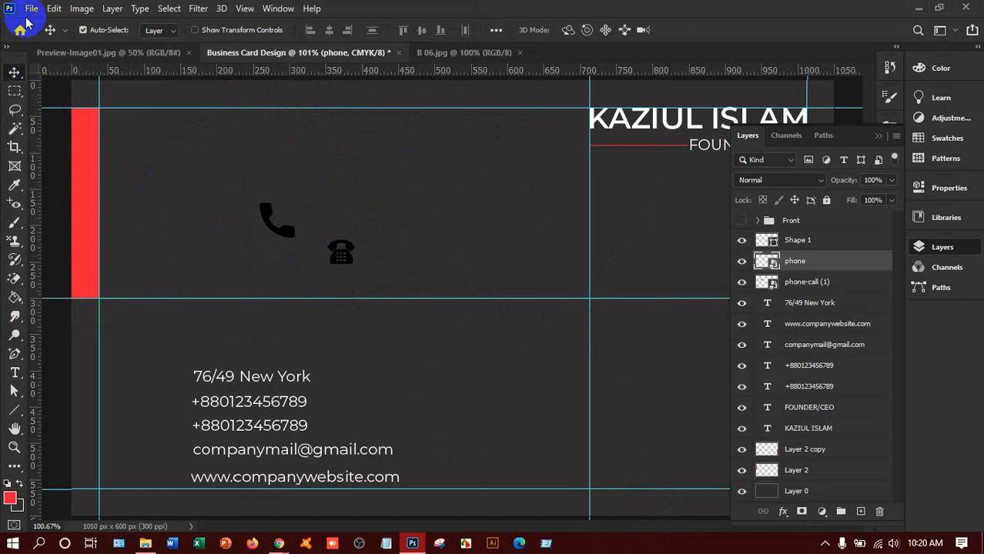
click(32, 8)
Step: Embed the pin icon and shrink it to 140 × 140 px
click(90, 297)
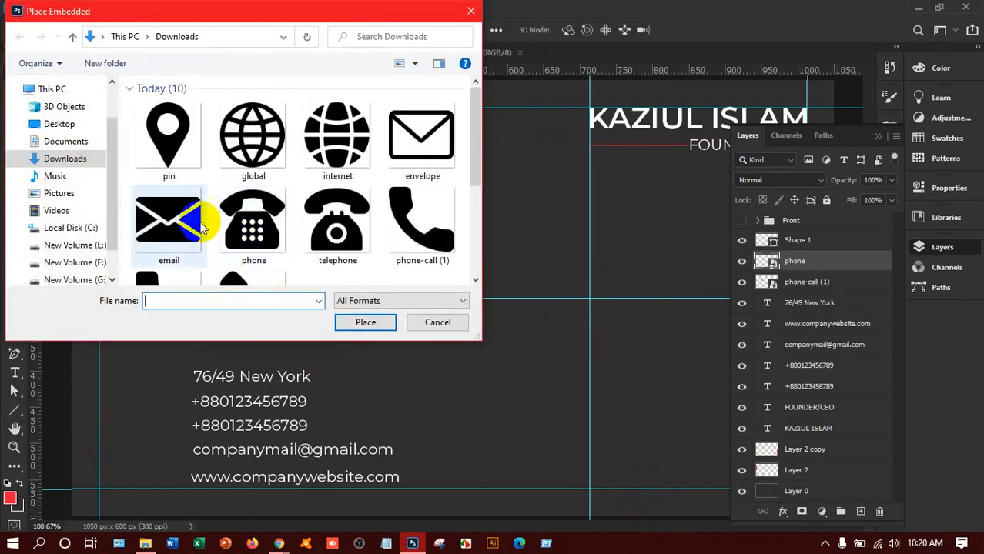
click(160, 141)
click(363, 322)
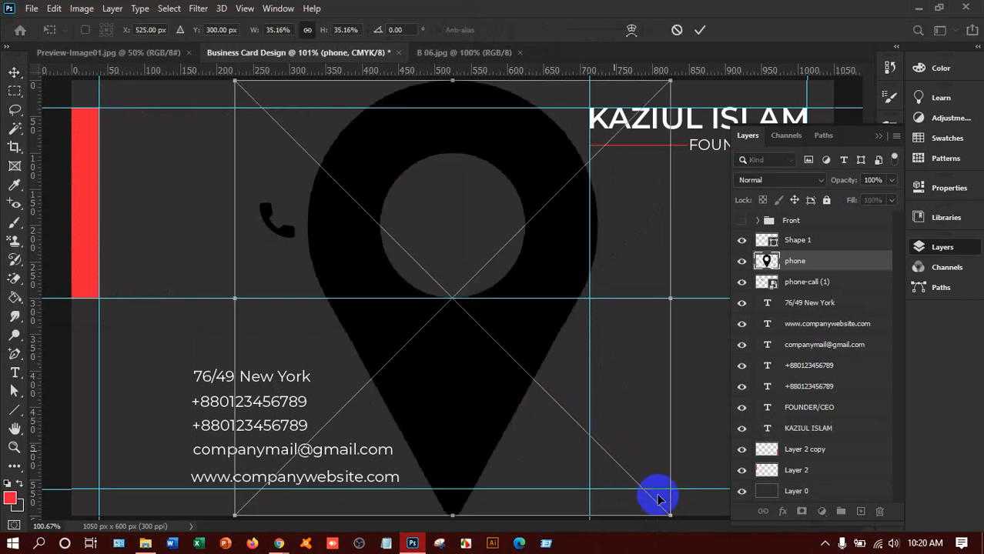
drag(668, 513, 325, 157)
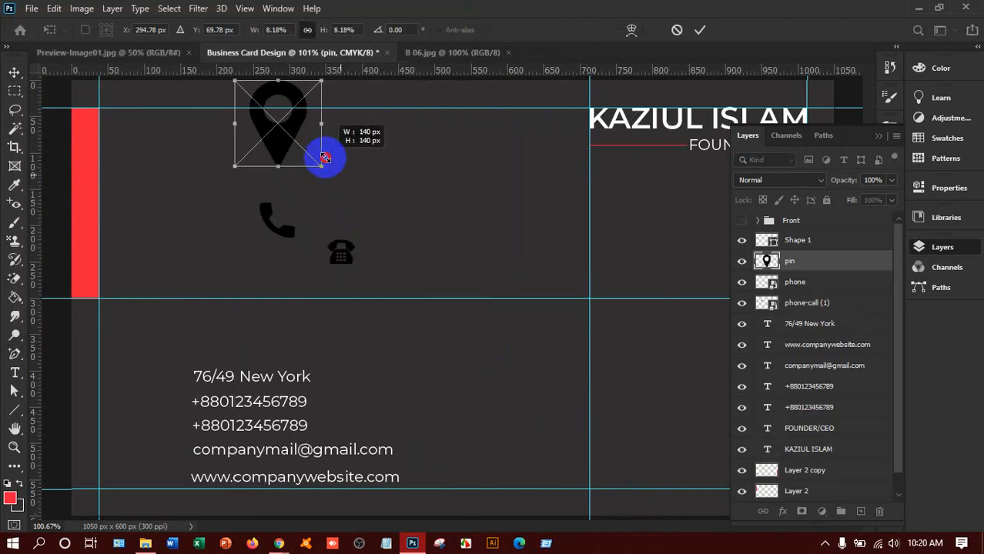
key(Return)
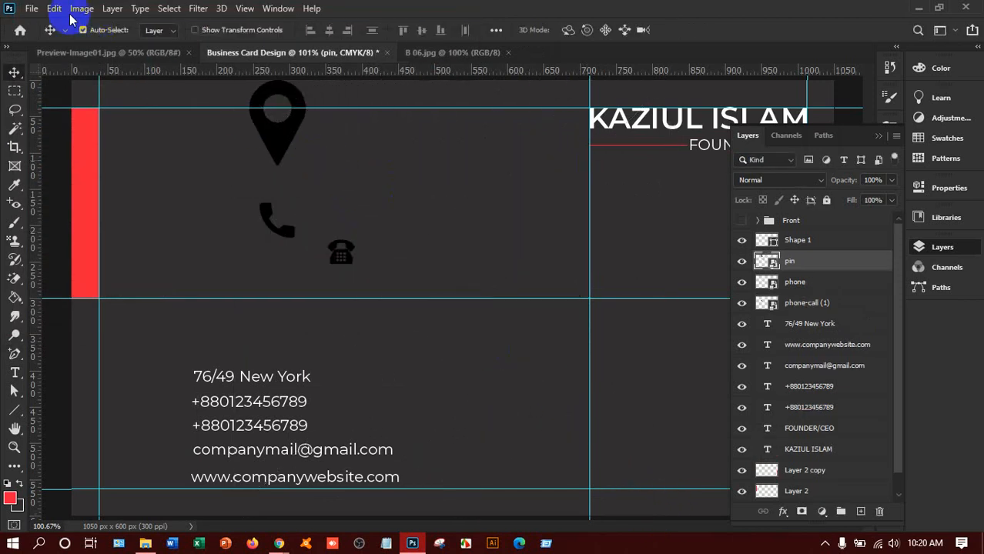
Step: Embed the email envelope icon, scaled to about 12 percent
click(31, 8)
click(104, 290)
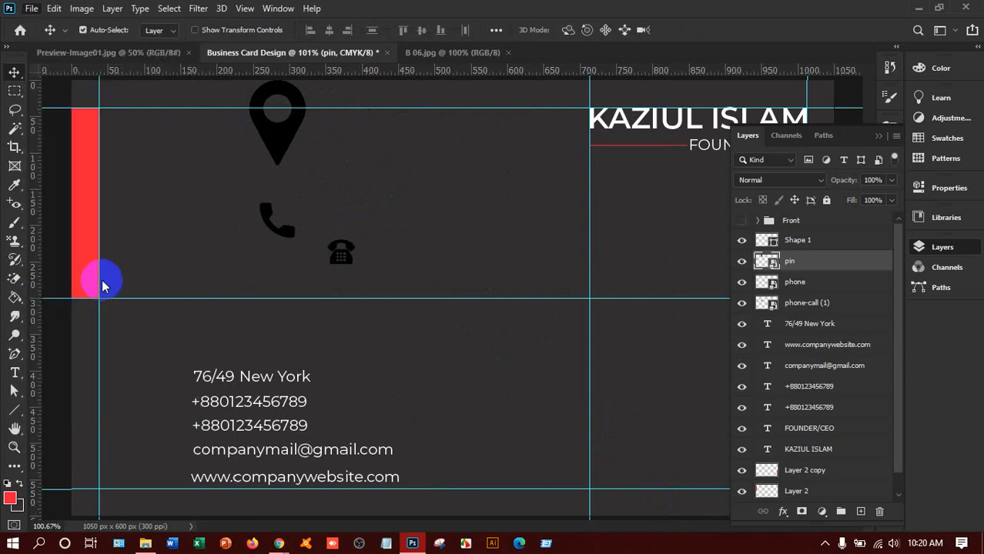
click(158, 221)
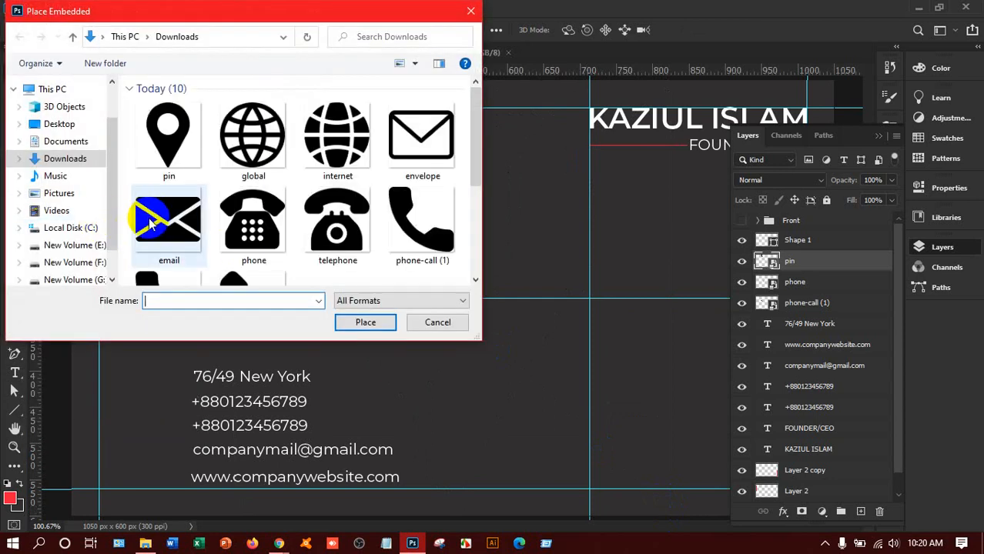
click(336, 329)
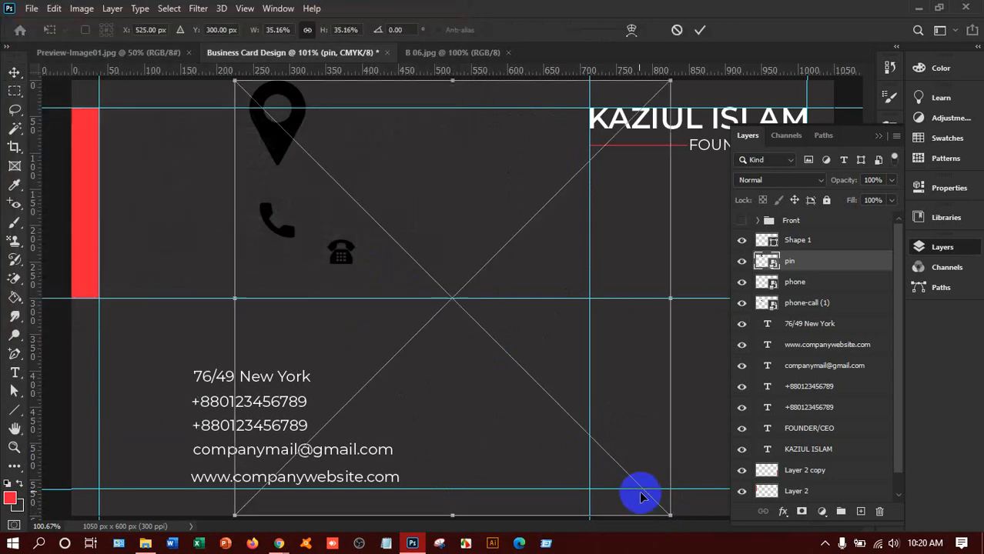
drag(670, 512, 385, 226)
key(Return)
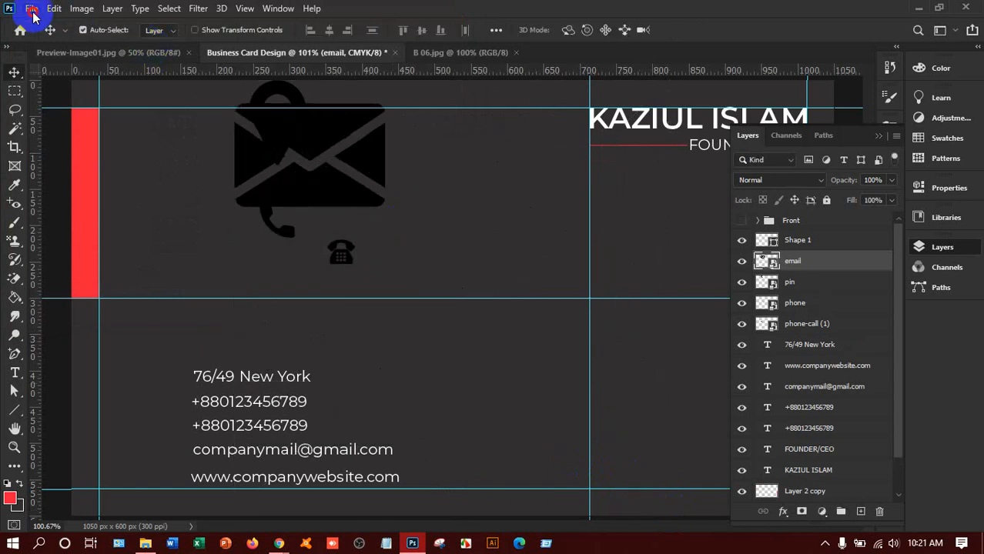
Step: Embed the internet globe icon, scaled to about 8 percent
click(31, 8)
click(85, 294)
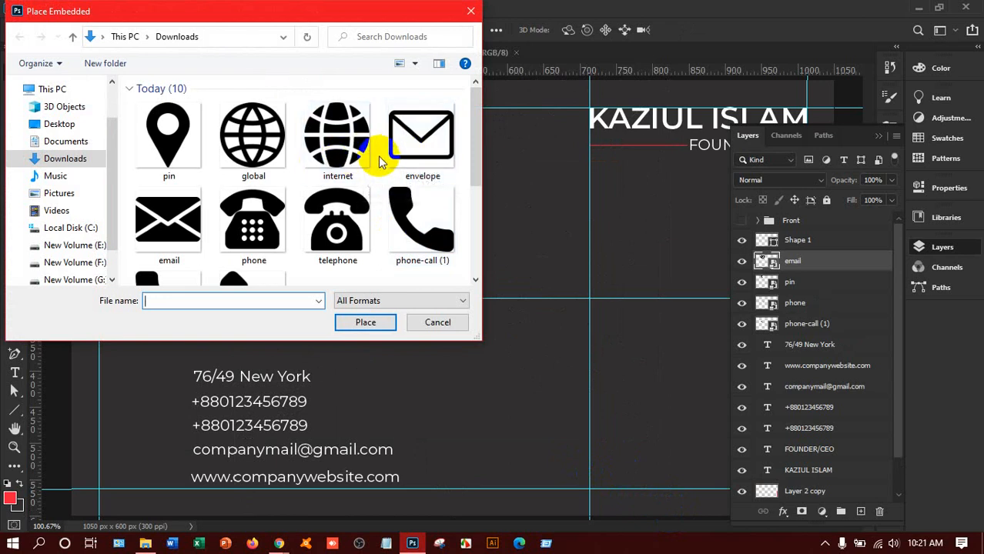
scroll(374, 165, down, 1)
scroll(363, 158, up, 1)
click(331, 150)
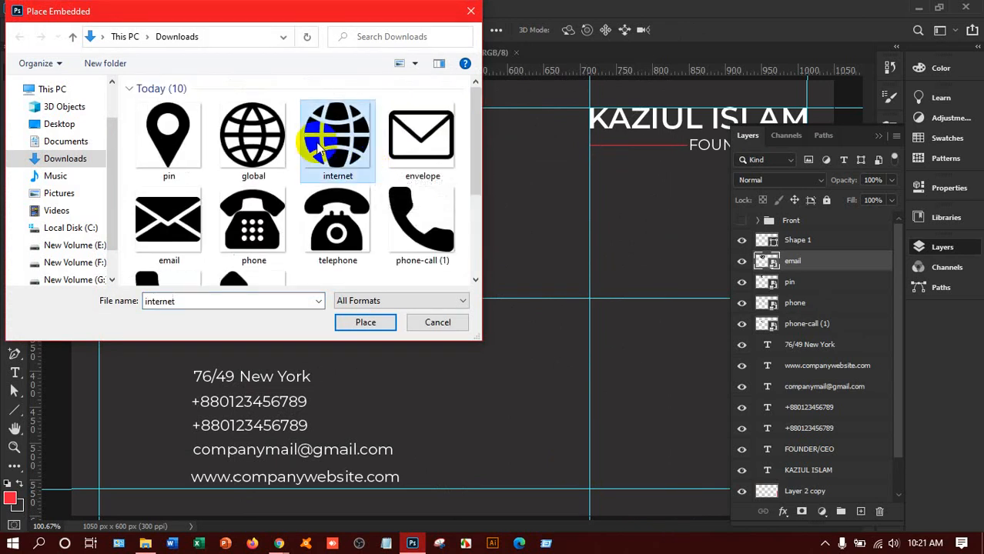
click(379, 323)
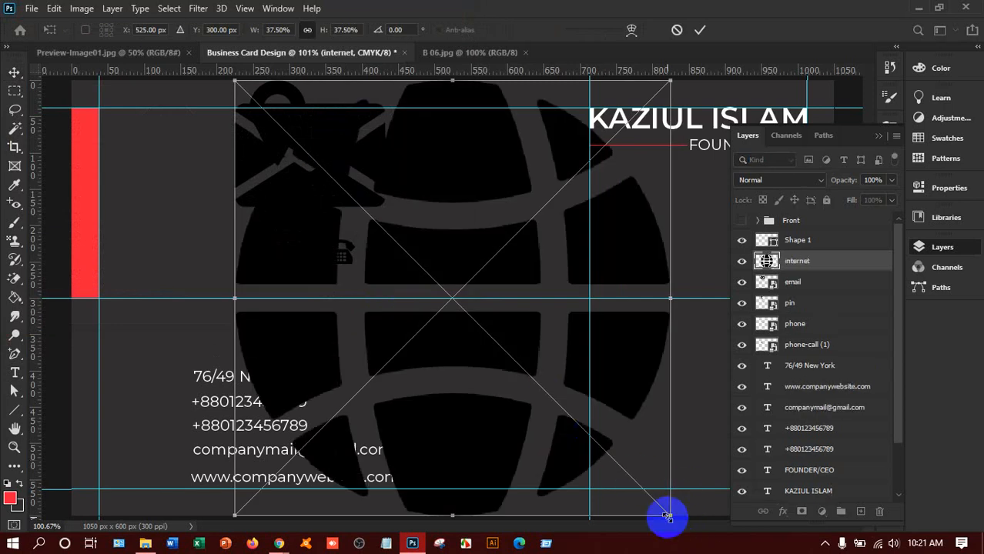
drag(667, 516, 451, 223)
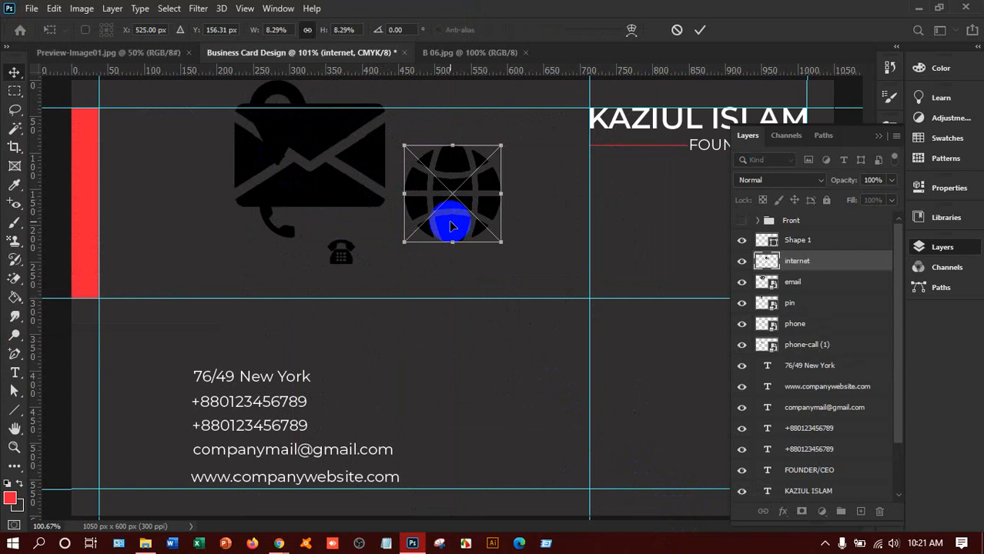
key(Return)
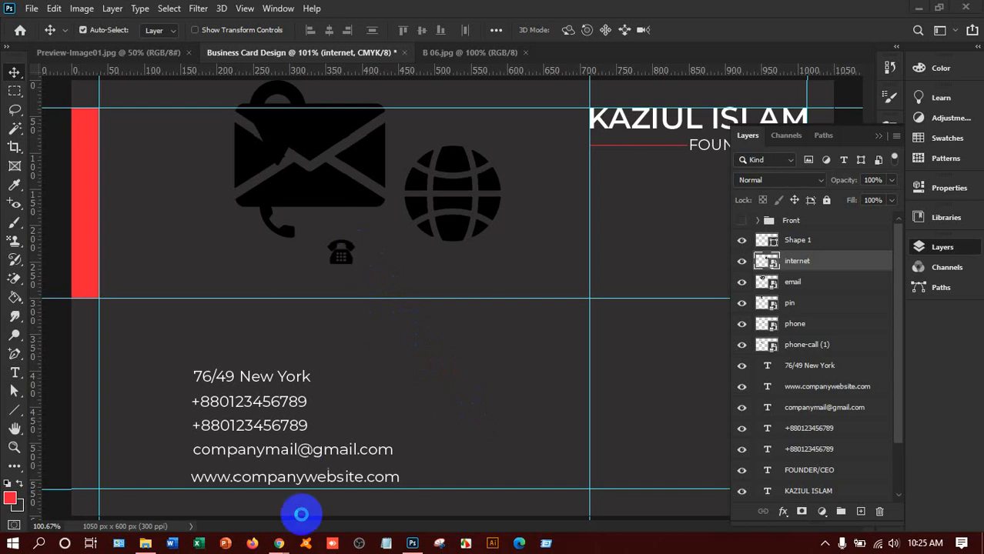
Step: Search Flaticon for 'mobile' and download a smartphone icon as a free PNG
mouse_move(285, 545)
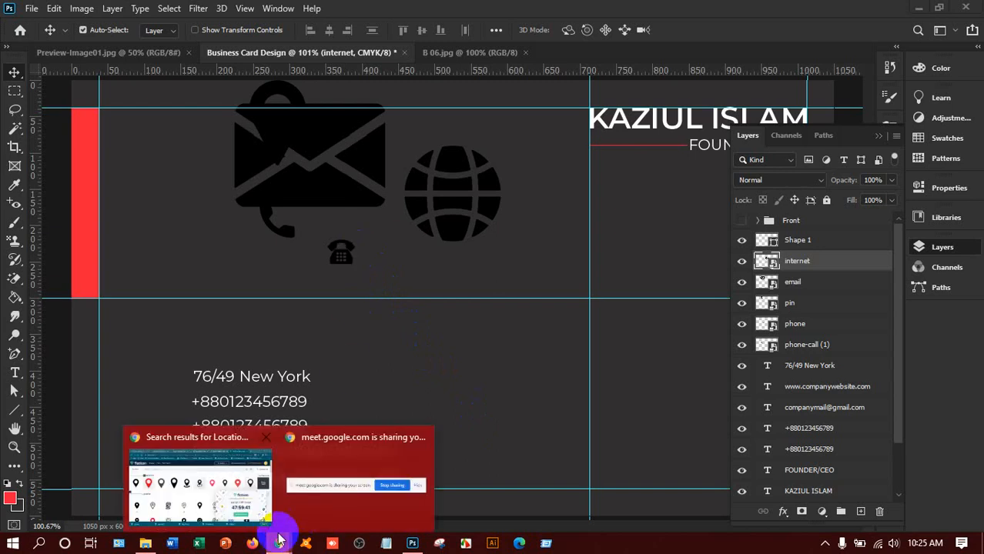
click(241, 493)
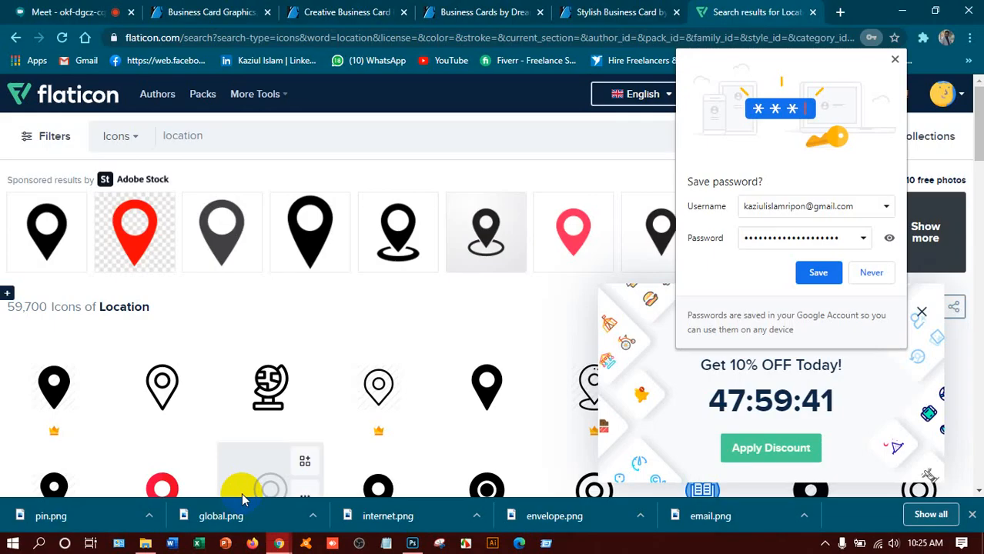
click(877, 274)
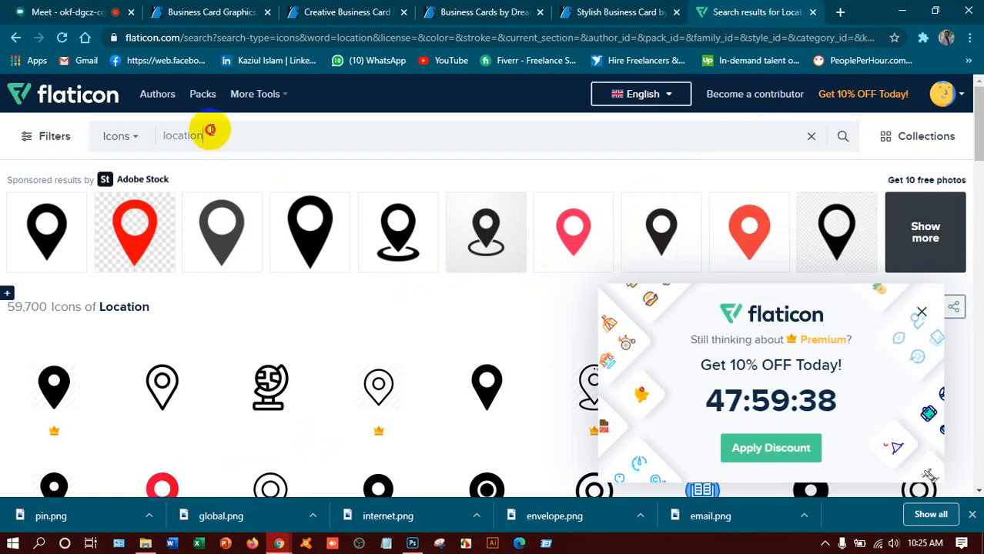
drag(208, 128, 158, 143)
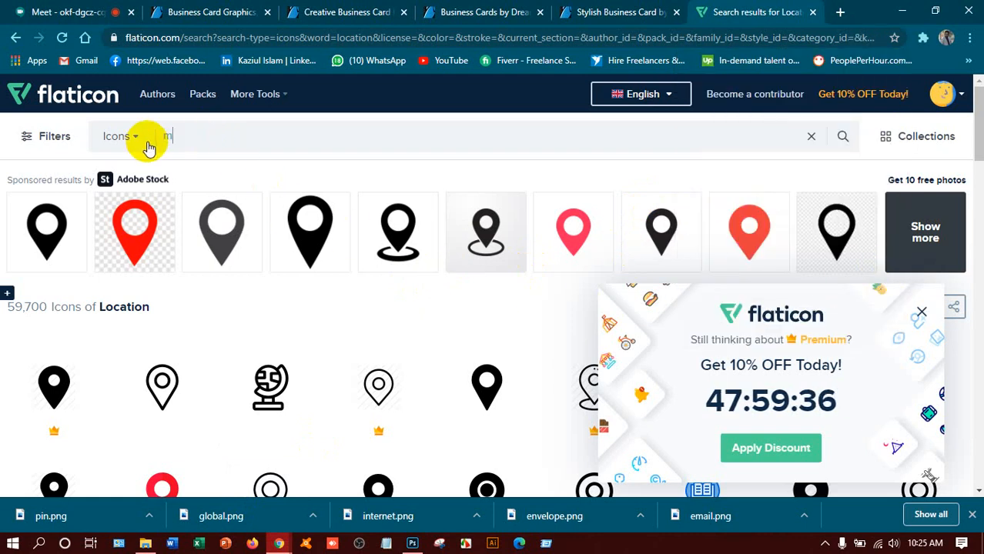
text(mobile)
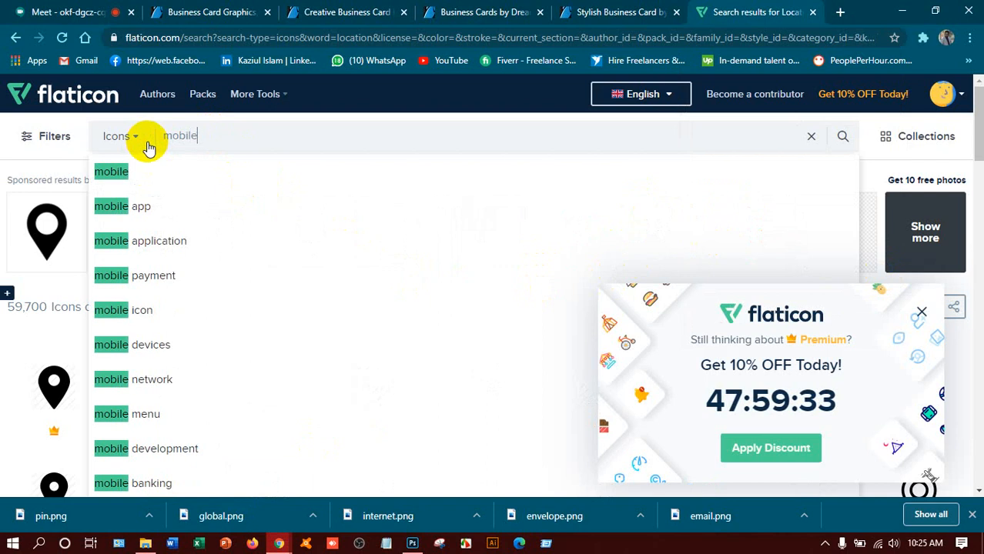
click(194, 166)
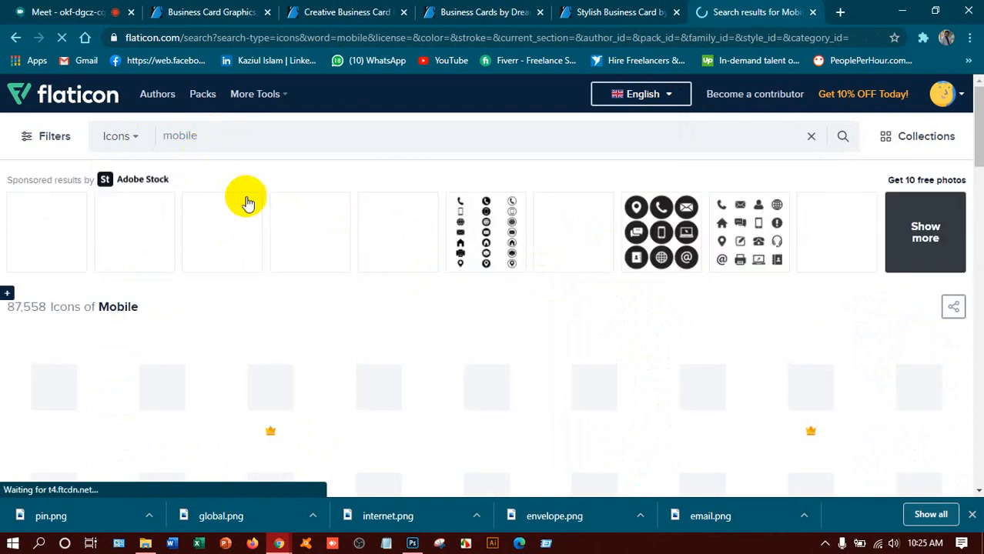
scroll(88, 384, down, 3)
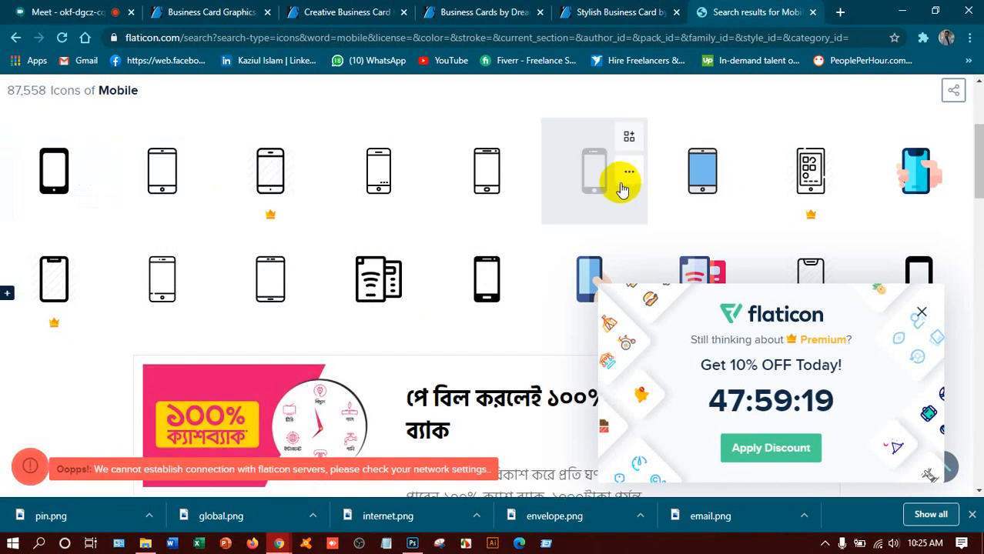
click(630, 176)
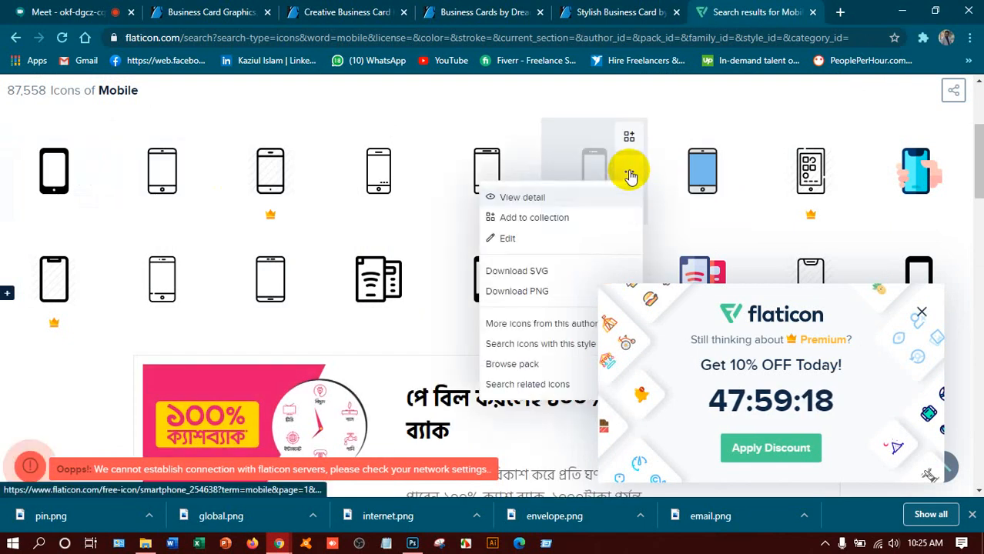
click(540, 288)
click(660, 249)
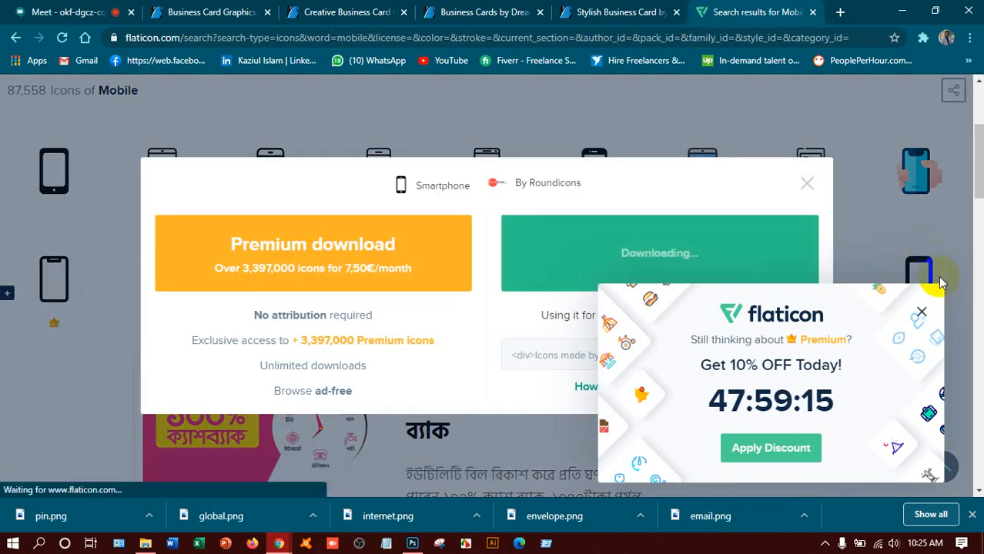
click(921, 314)
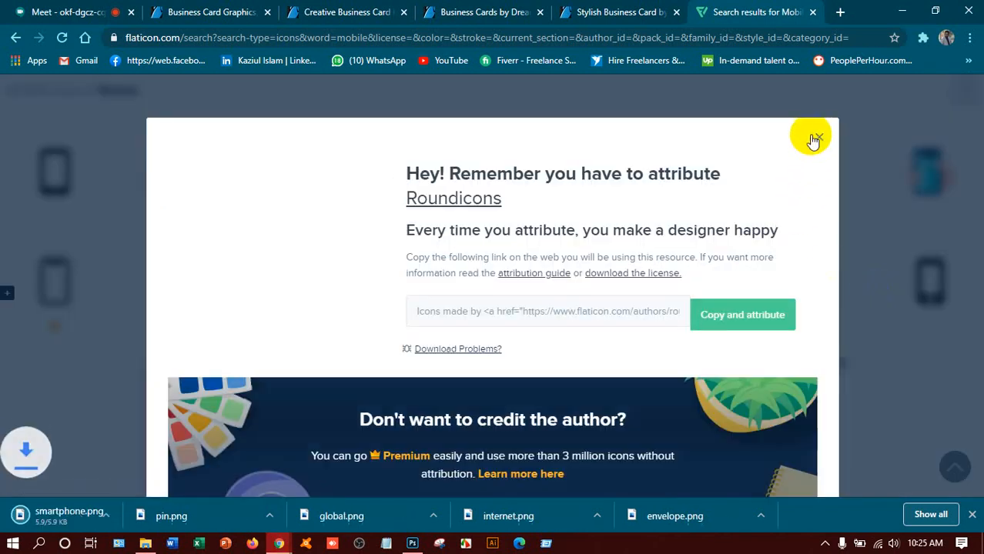
click(816, 136)
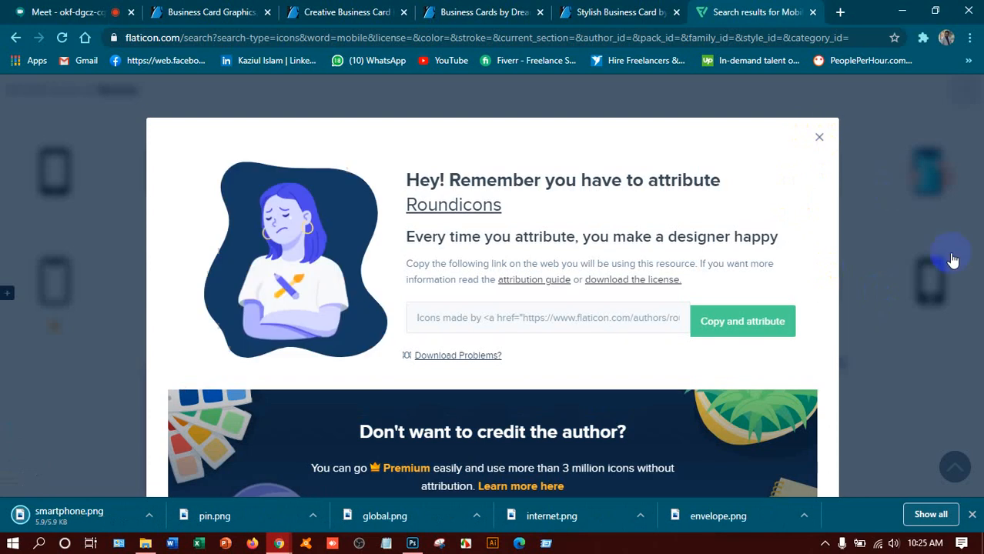
Step: Download a second smartphone icon as a free PNG, saved as smartphone (1).png
scroll(621, 327, down, 3)
scroll(621, 329, down, 4)
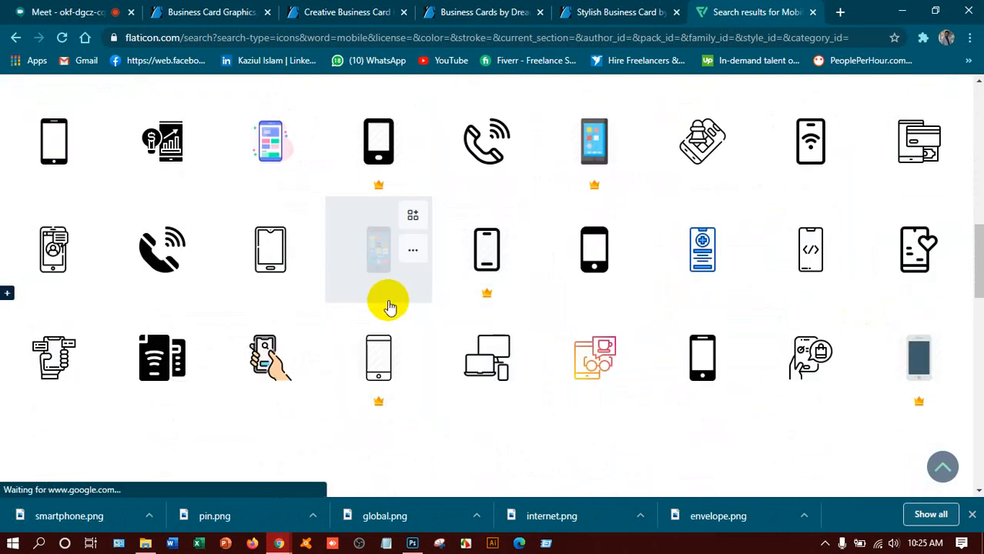
scroll(492, 292, down, 3)
scroll(566, 279, down, 4)
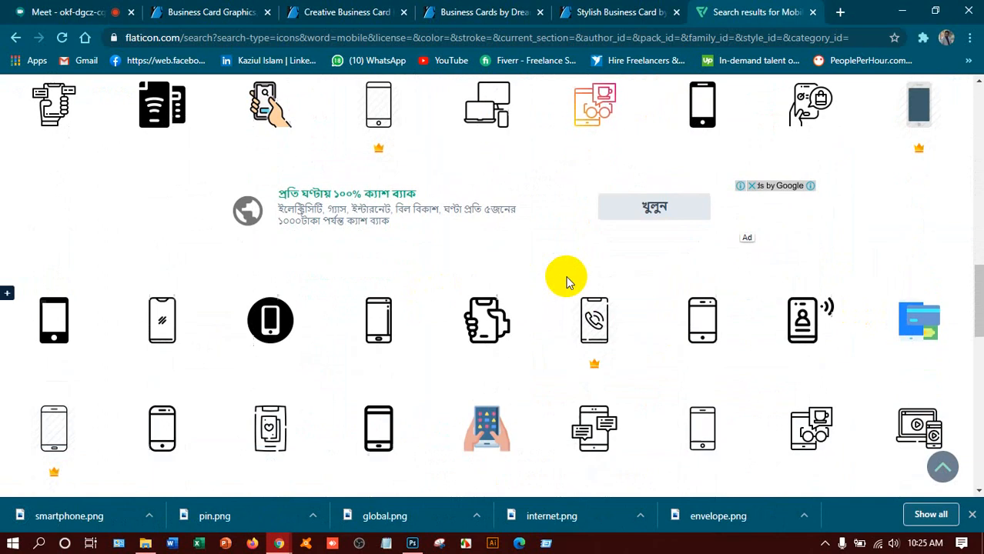
scroll(571, 280, down, 3)
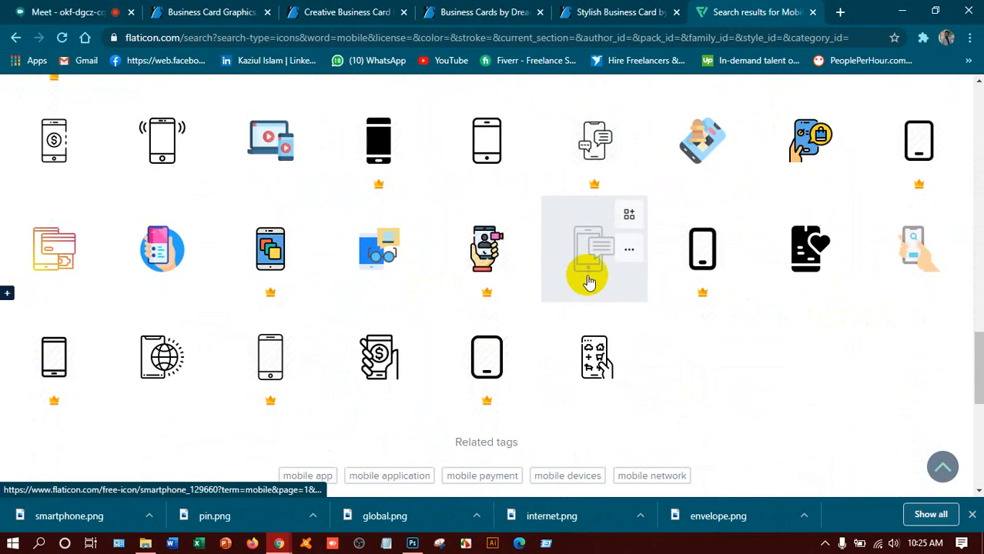
scroll(585, 275, up, 12)
scroll(840, 273, down, 3)
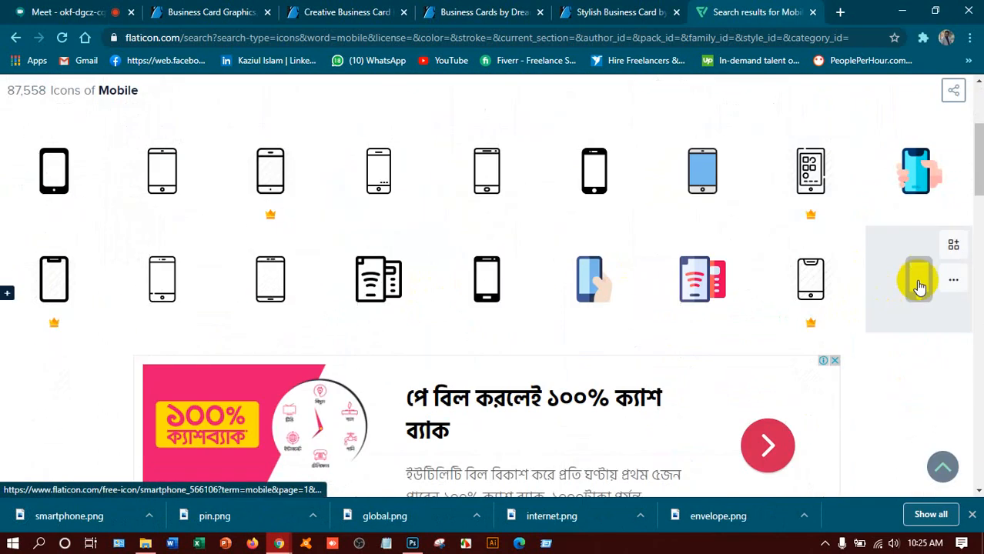
click(953, 281)
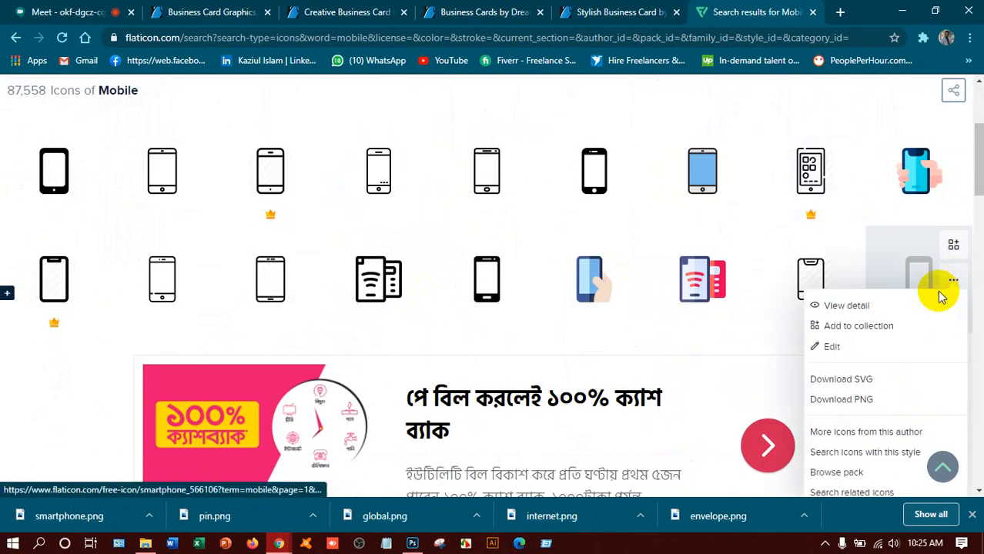
click(853, 400)
click(535, 246)
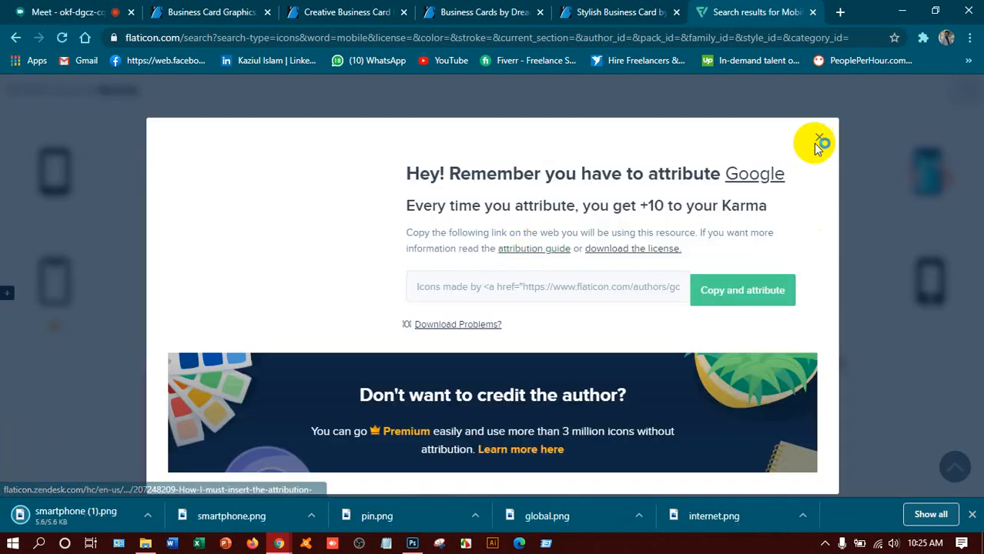
click(819, 137)
click(416, 545)
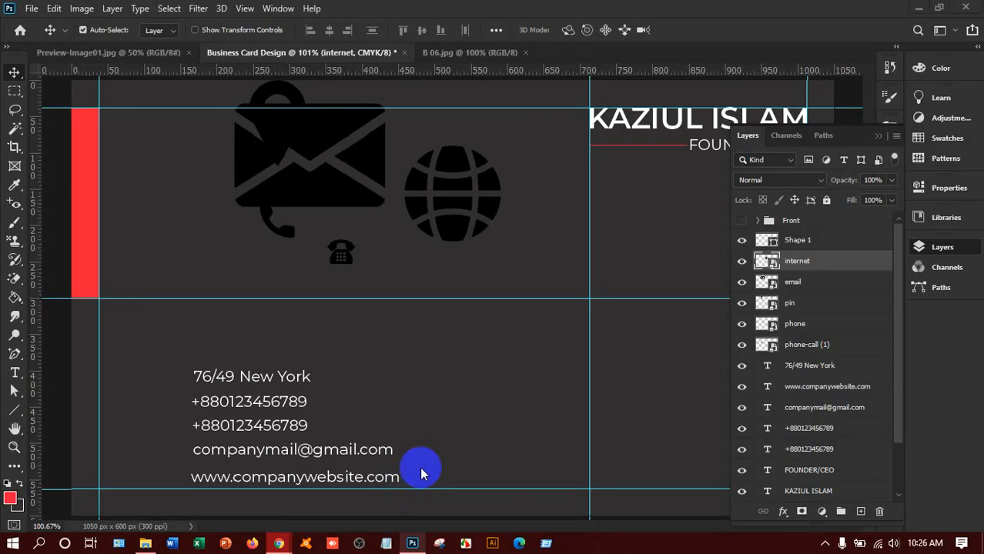
Step: Embed smartphone (1).png below the globe and scale it down to 7.57%
click(32, 9)
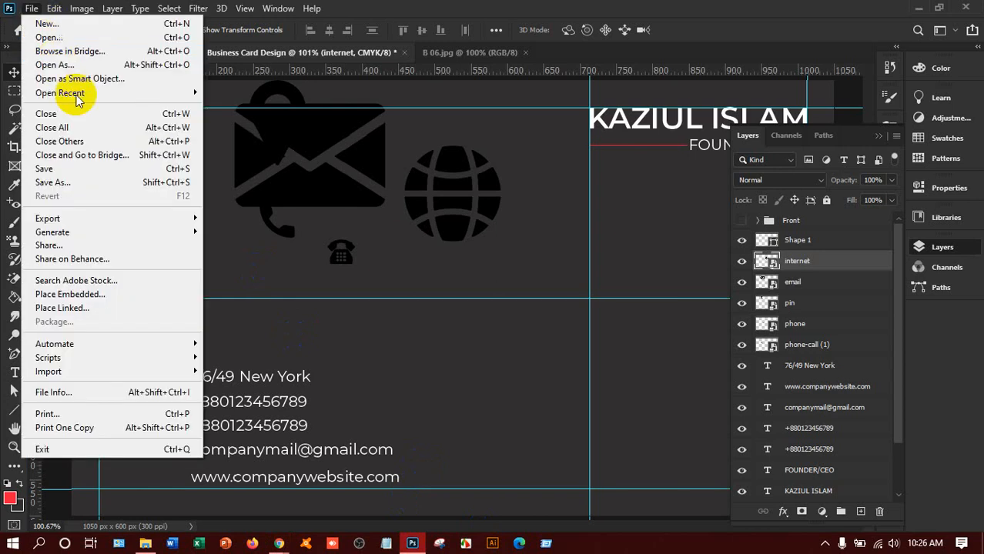
click(87, 290)
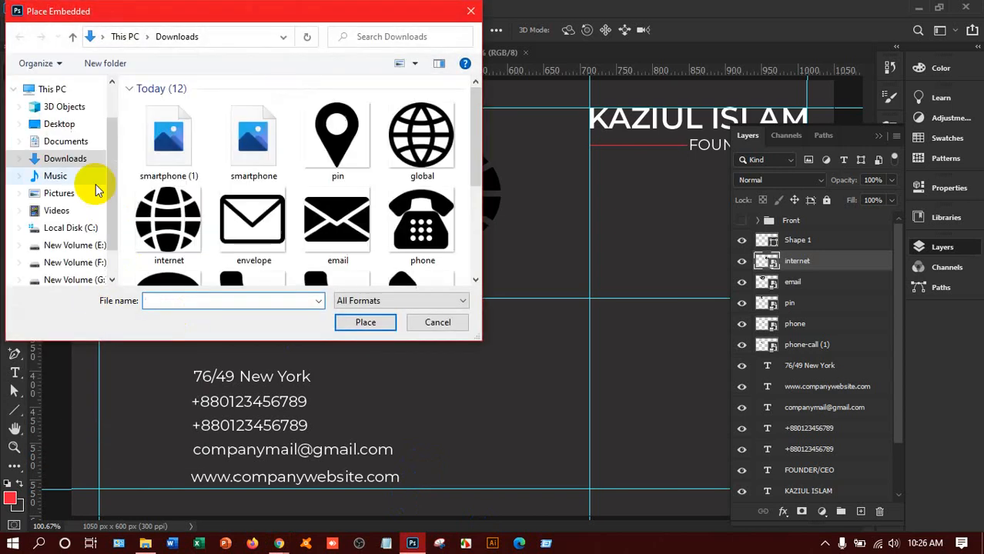
click(168, 158)
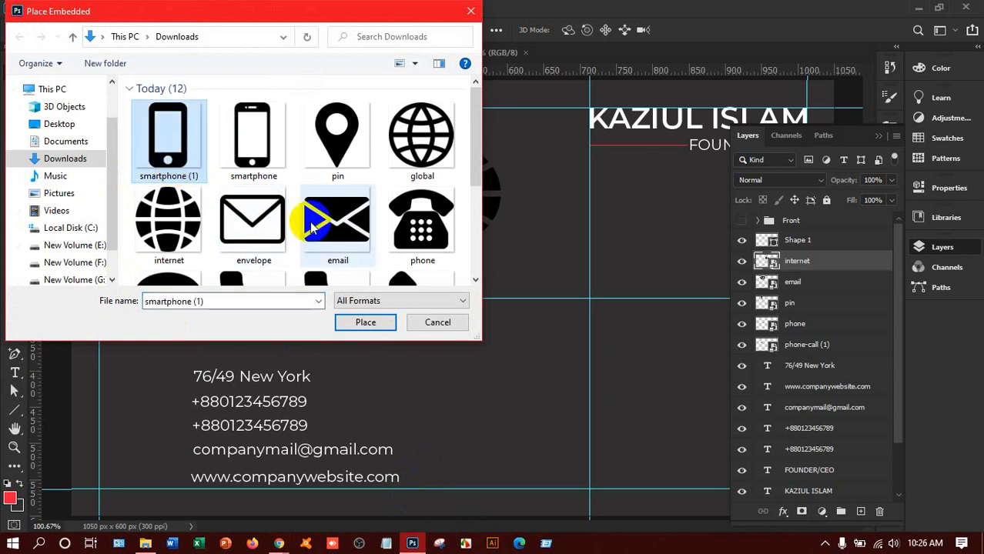
click(352, 322)
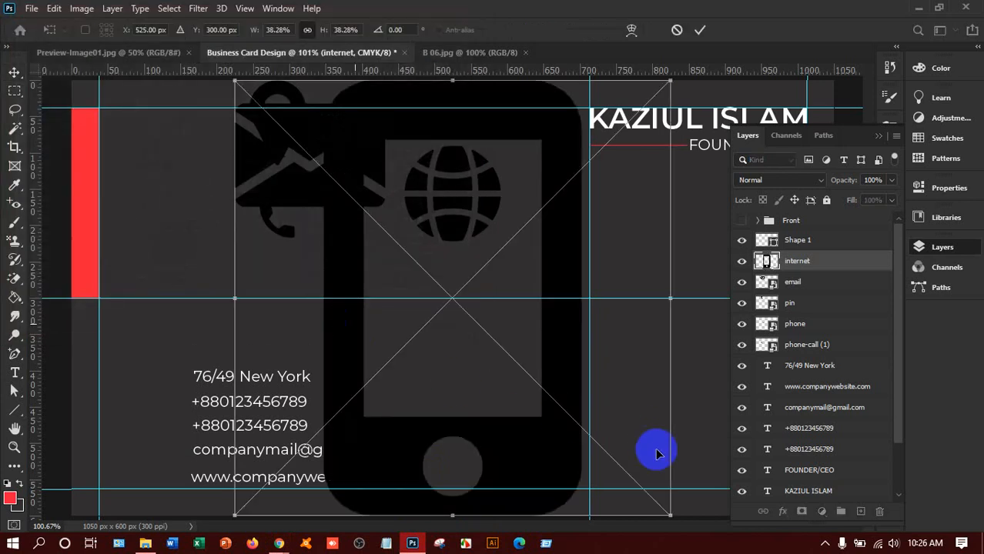
drag(671, 514, 312, 157)
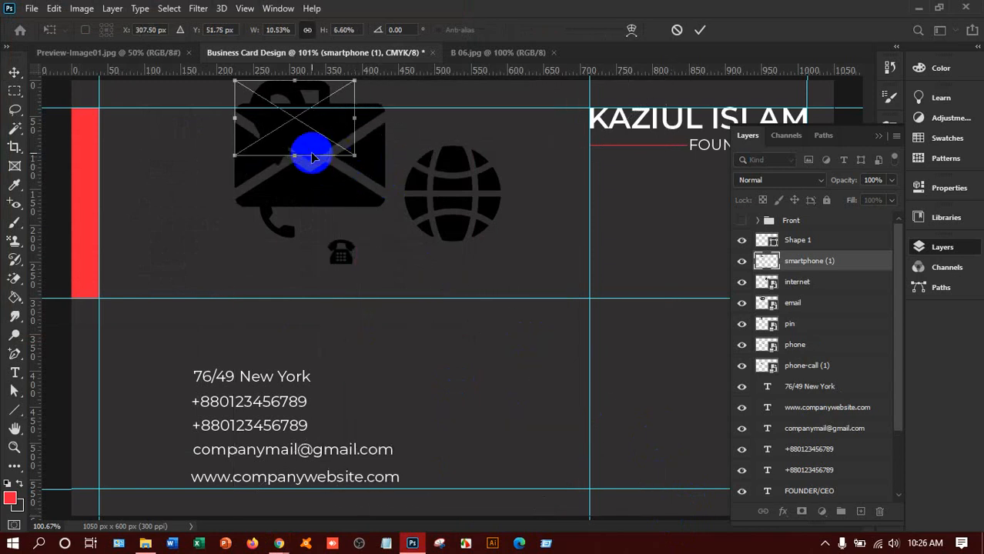
key(ctrl+z)
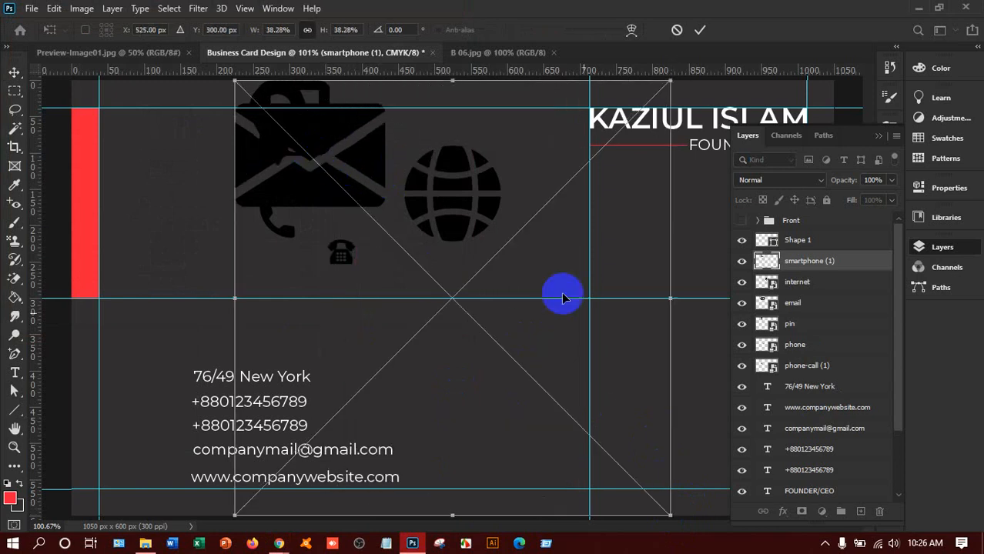
drag(669, 514, 501, 418)
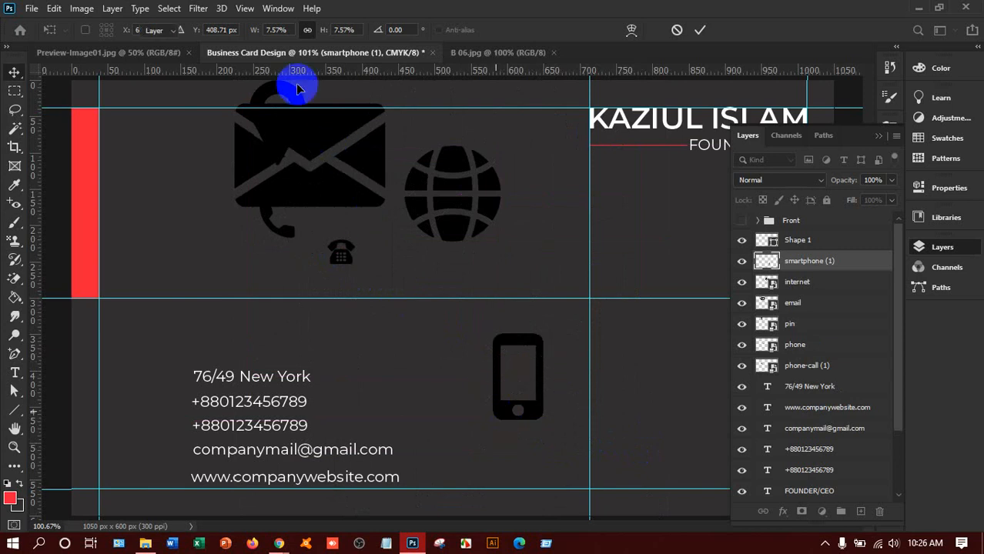
key(Return)
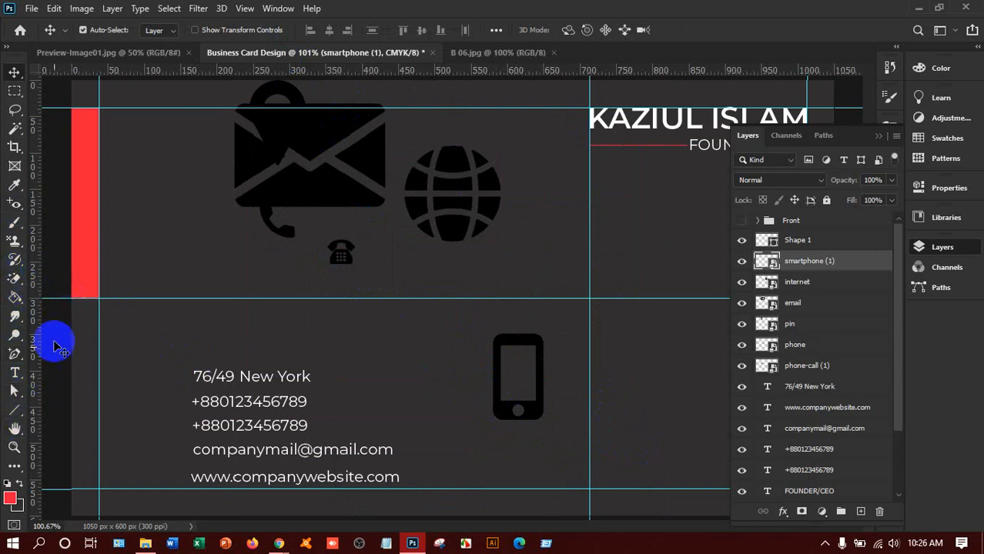
Step: Draw a small red square left of the smartphone icon with the Rectangle tool
right_click(13, 412)
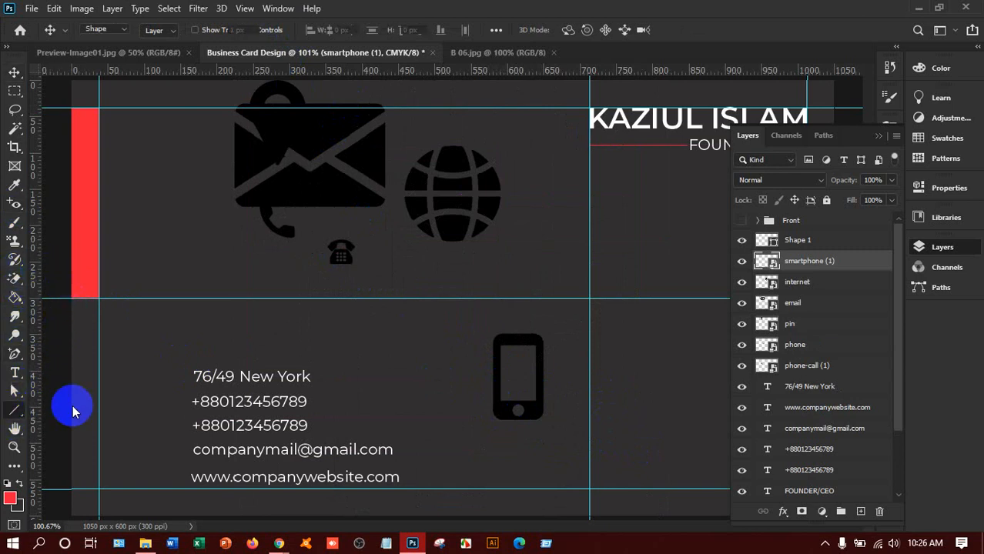
click(72, 405)
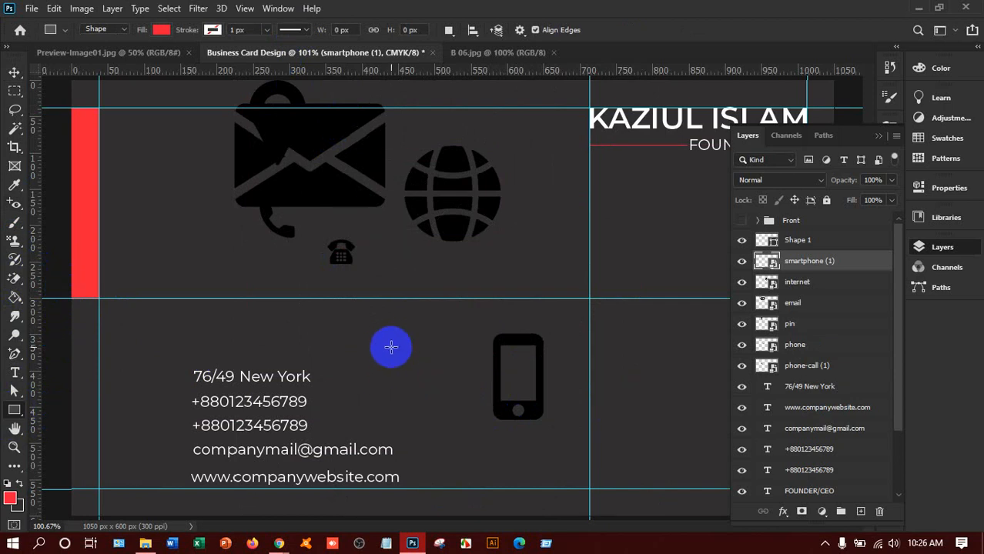
drag(389, 350, 408, 379)
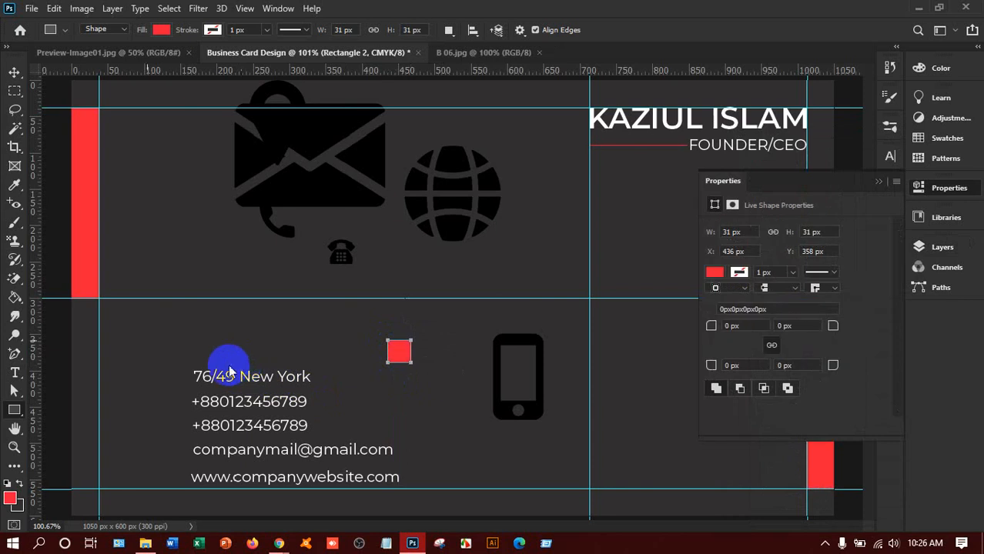
Step: Zoom in on the new square and show the Layers panel, dismissing the security notification
click(17, 72)
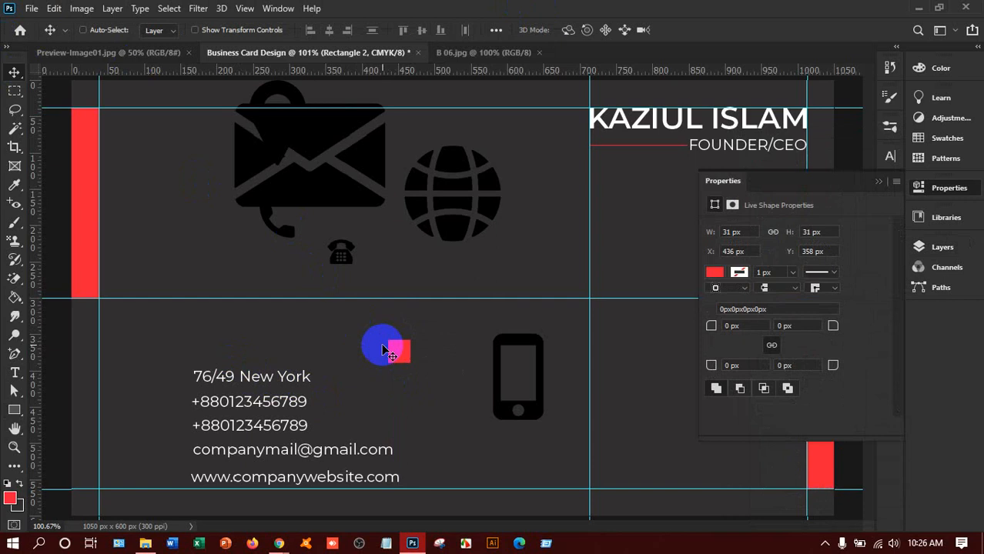
key(ctrl+plus)
key(ctrl+plus)
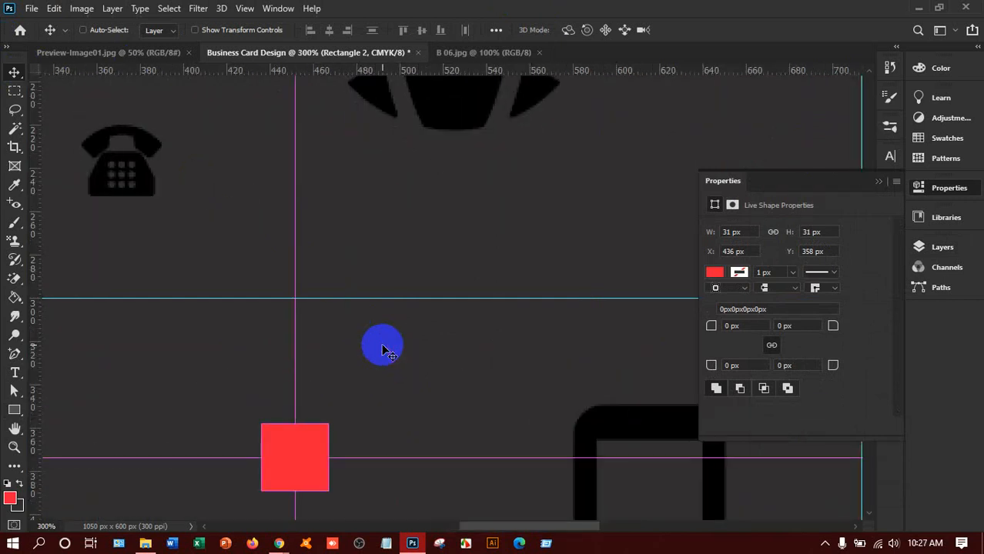
key(ctrl+plus)
scroll(377, 362, down, 2)
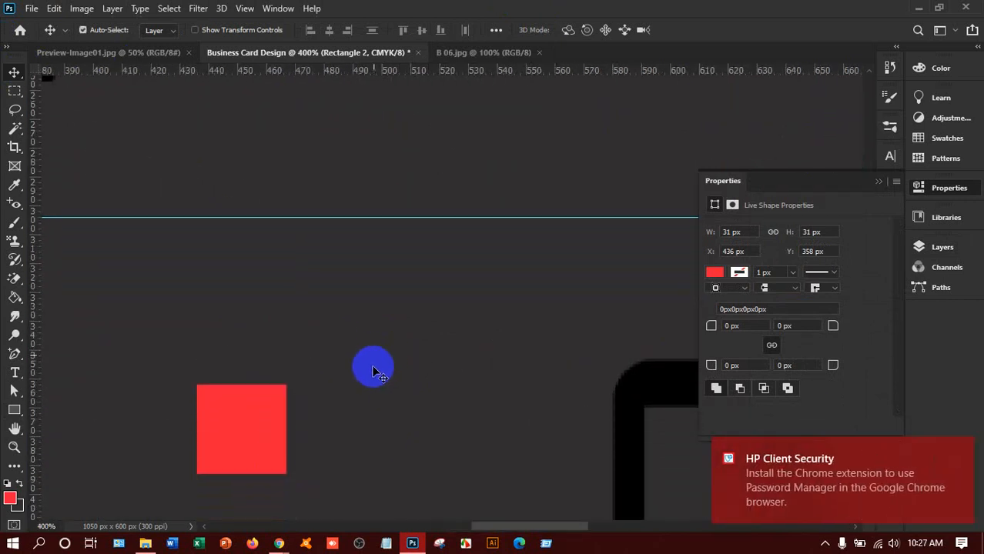
scroll(373, 371, down, 6)
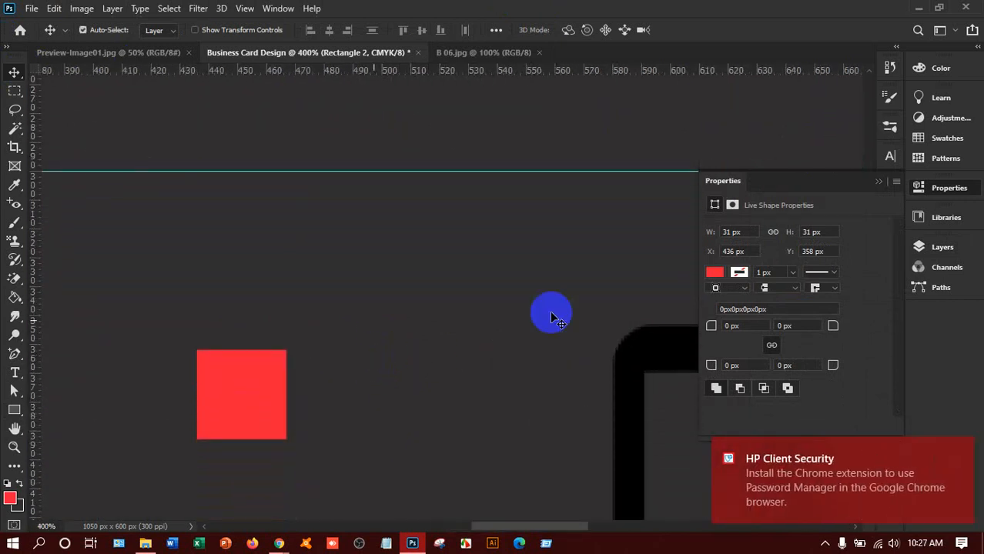
click(937, 251)
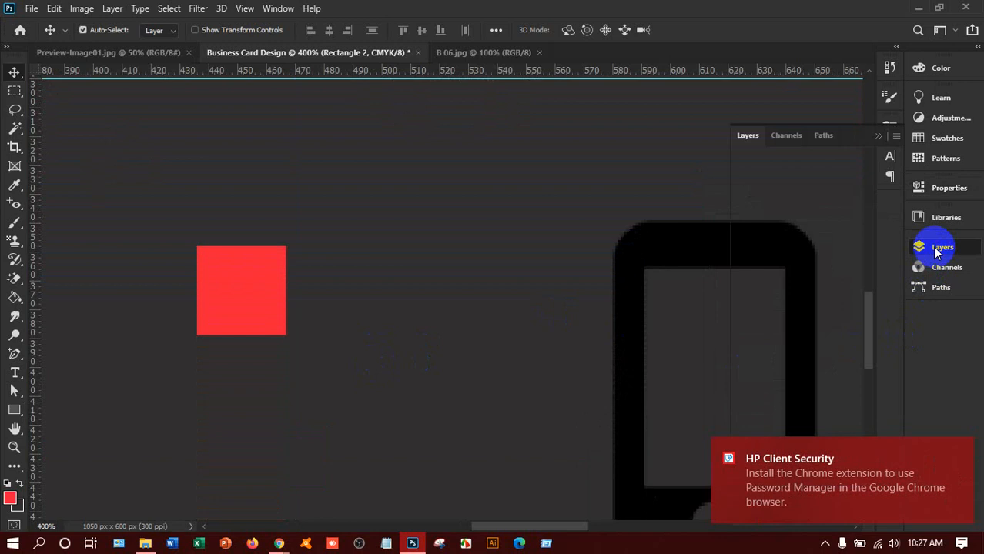
click(960, 453)
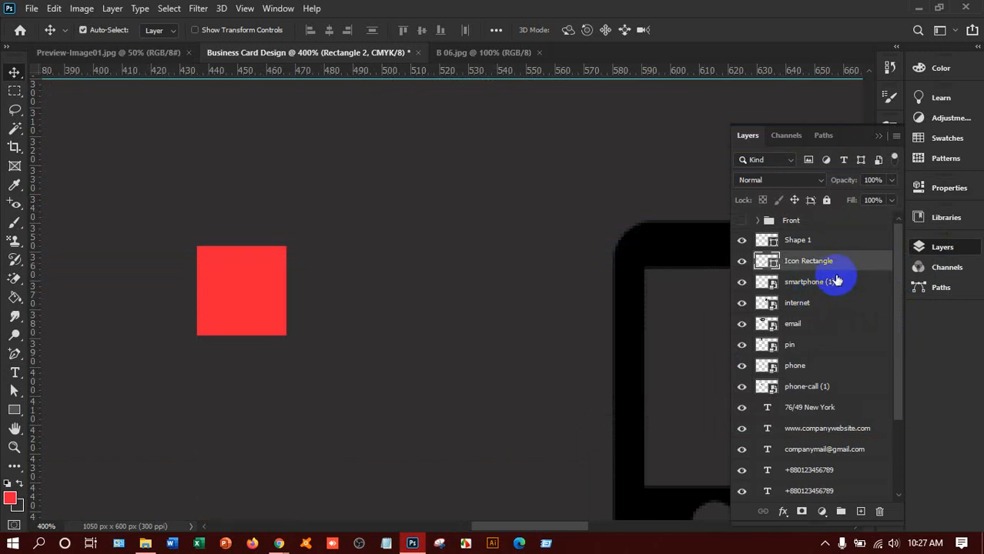
Step: Duplicate the Icon Rectangle layer and scale the copy to about 77% inside the red square
drag(841, 281, 845, 382)
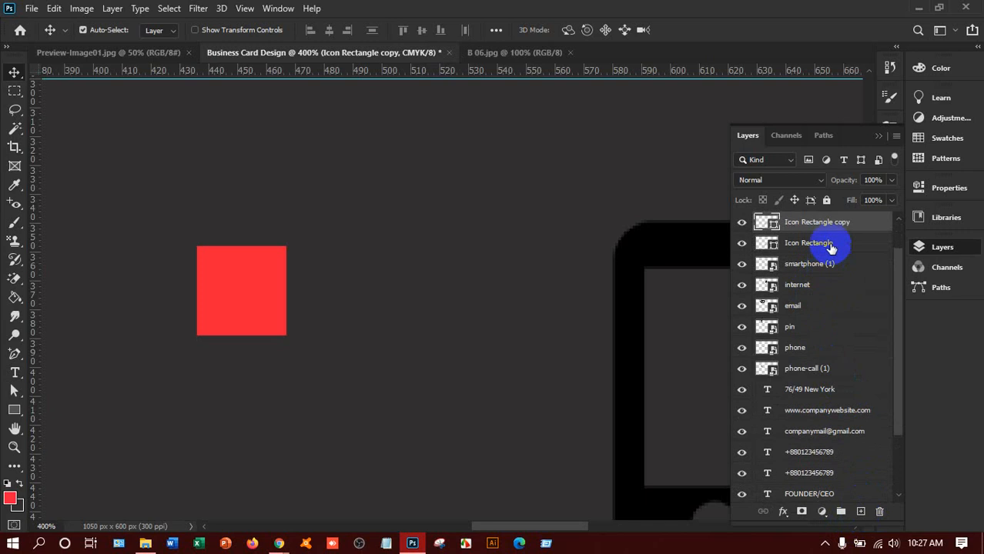
scroll(417, 327, up, 1)
key(ctrl)
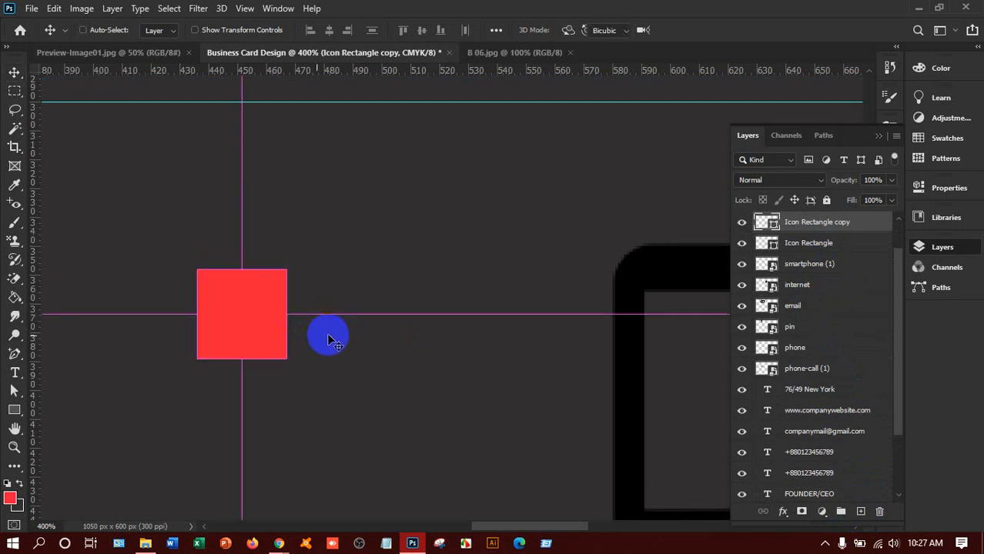
key(ctrl+t)
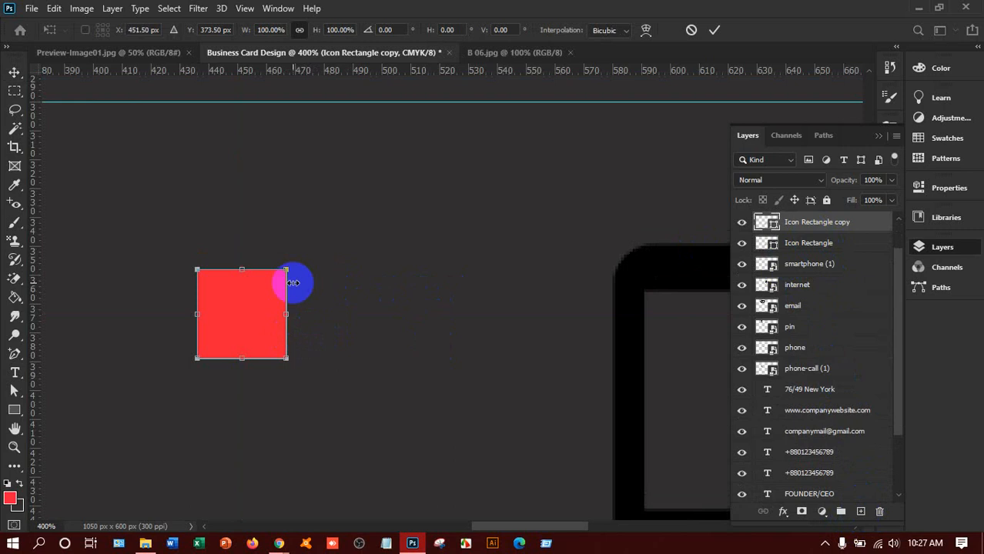
drag(285, 271, 276, 283)
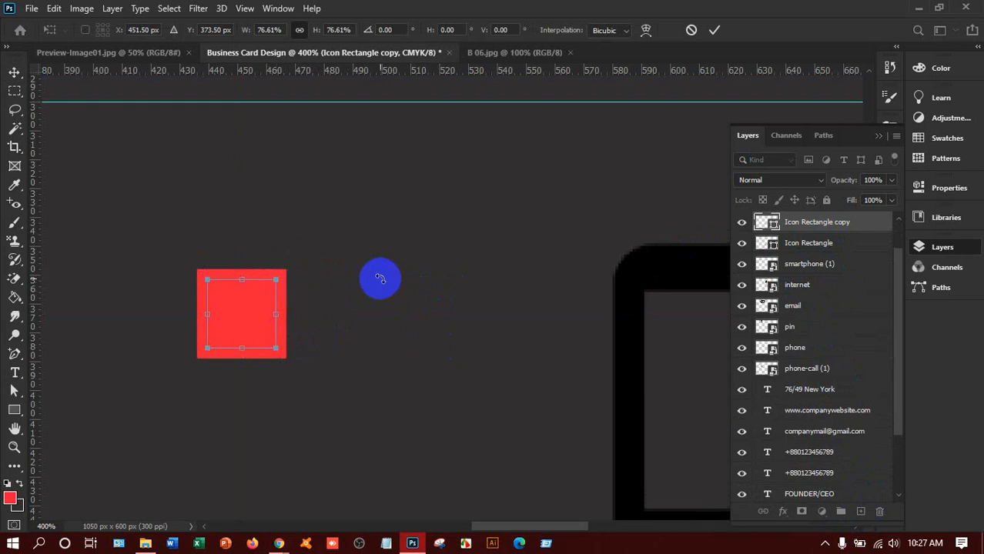
key(Return)
Step: Fill the copied square with green, then select the card's Layer 0 background
click(20, 416)
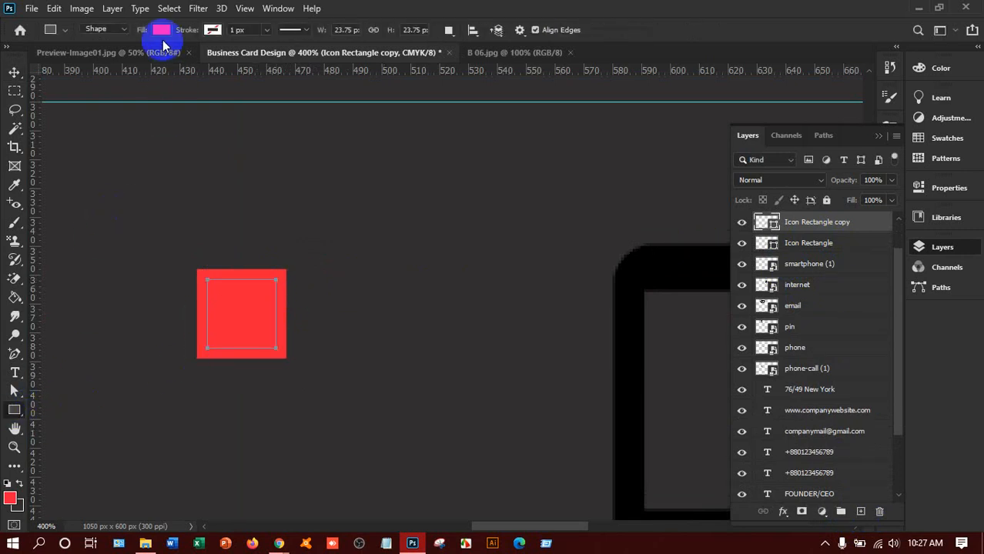
click(161, 31)
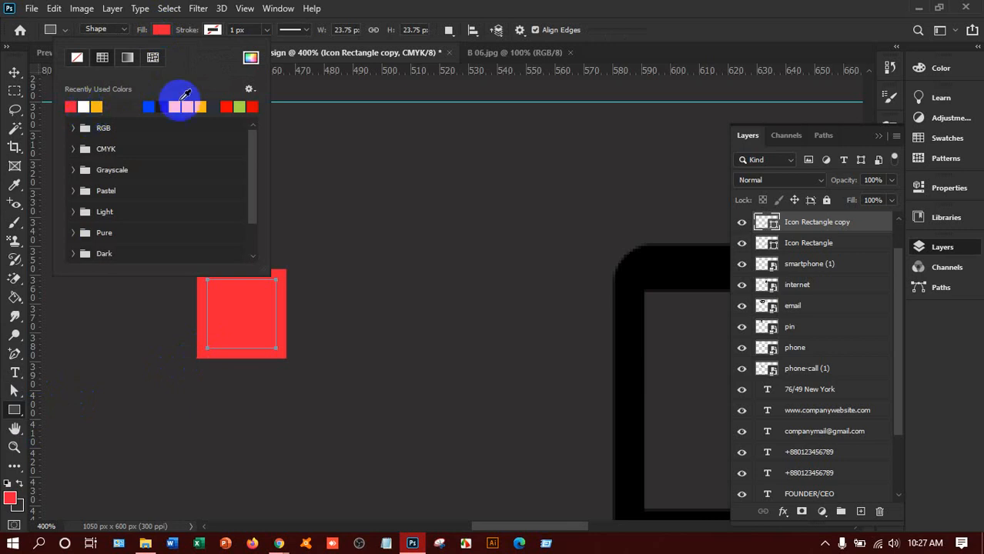
click(239, 106)
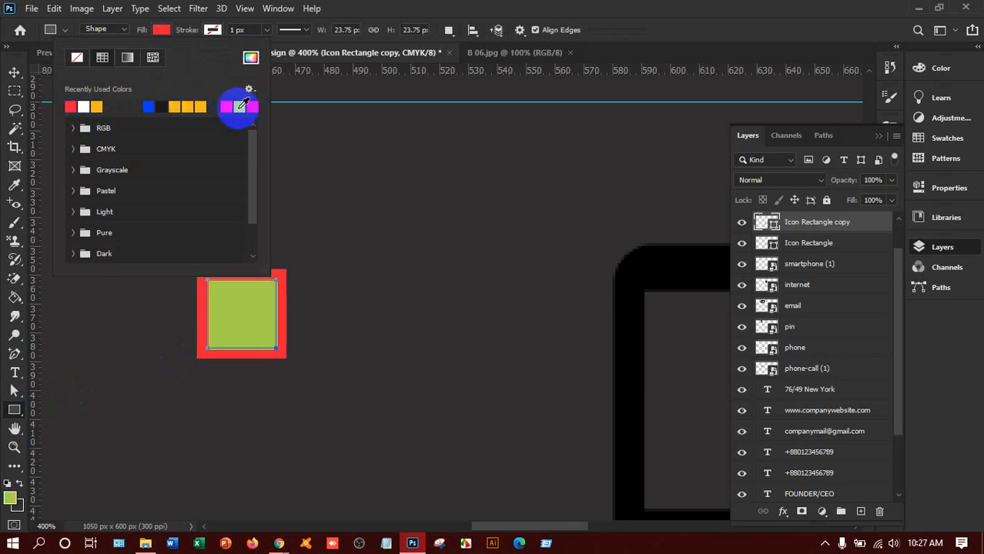
click(14, 75)
click(491, 233)
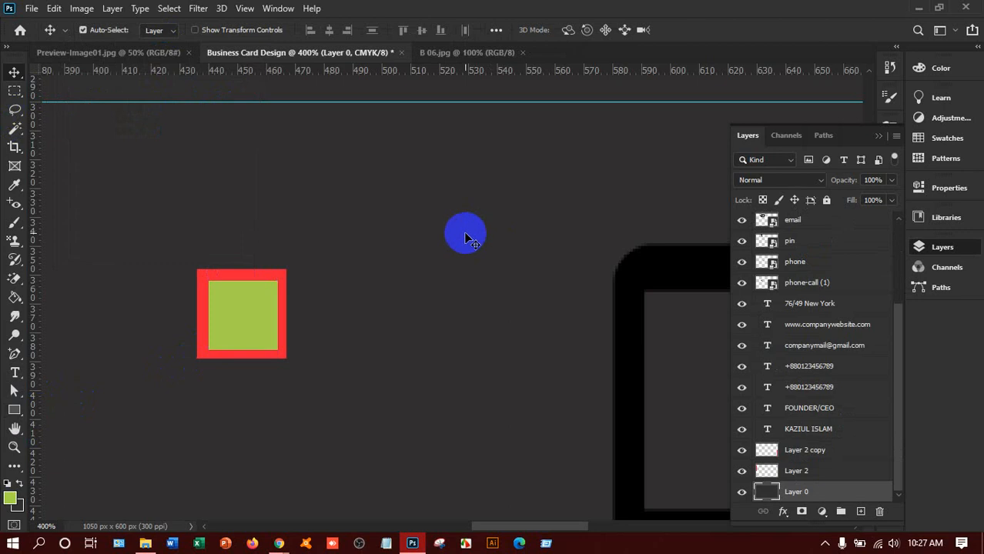
Step: Select the Icon Rectangle copy layer and shift the green inner square slightly right
scroll(482, 235, down, 2)
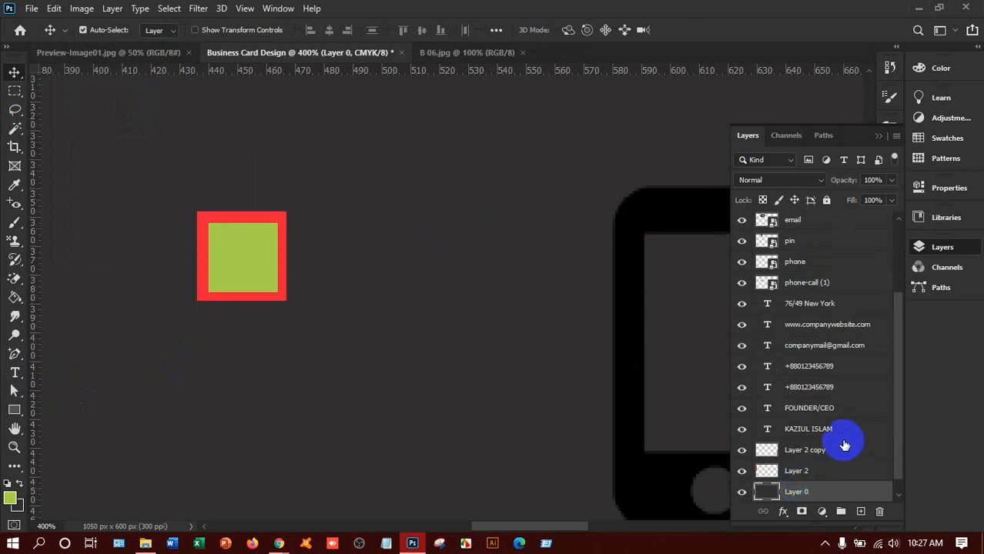
scroll(844, 445, up, 5)
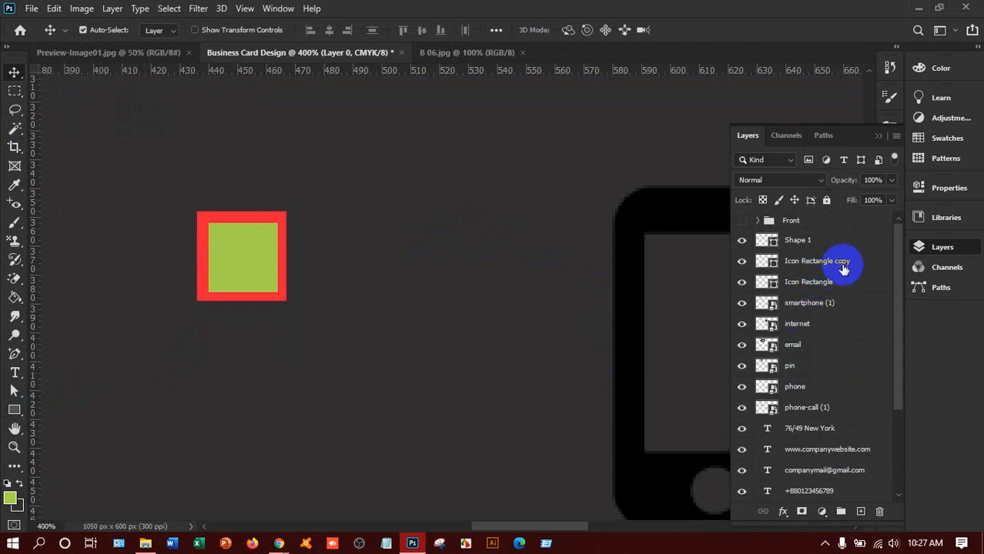
click(832, 283)
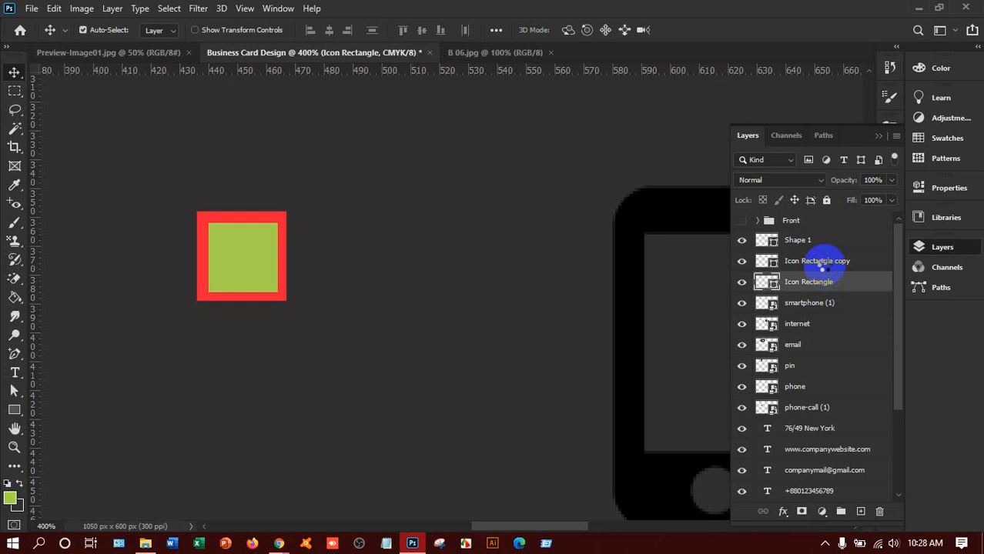
shift+click(822, 263)
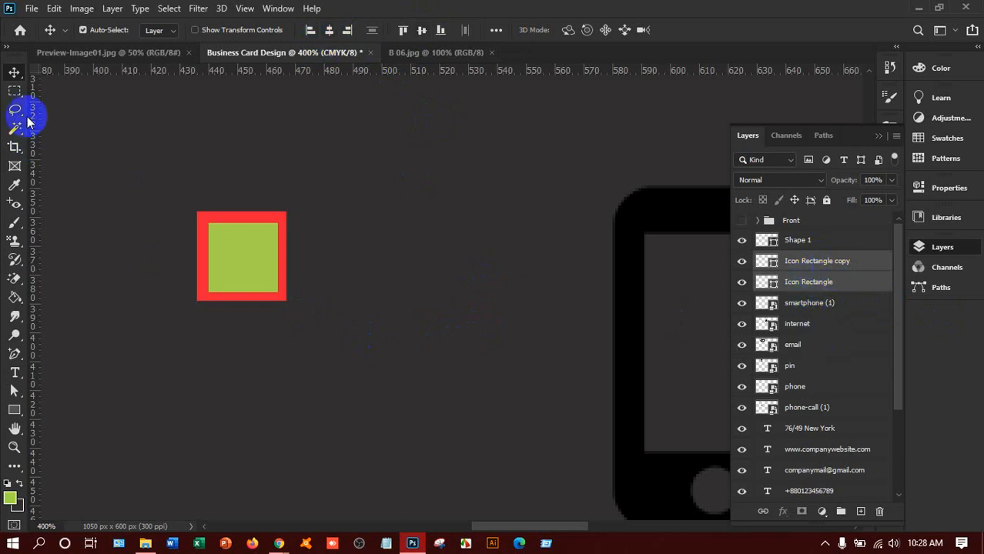
click(246, 237)
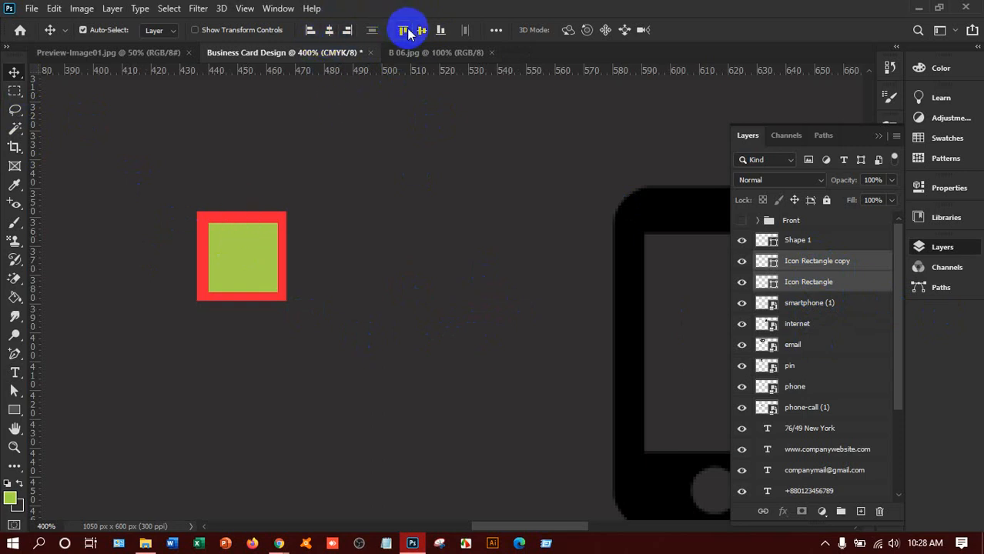
ctrl+click(808, 268)
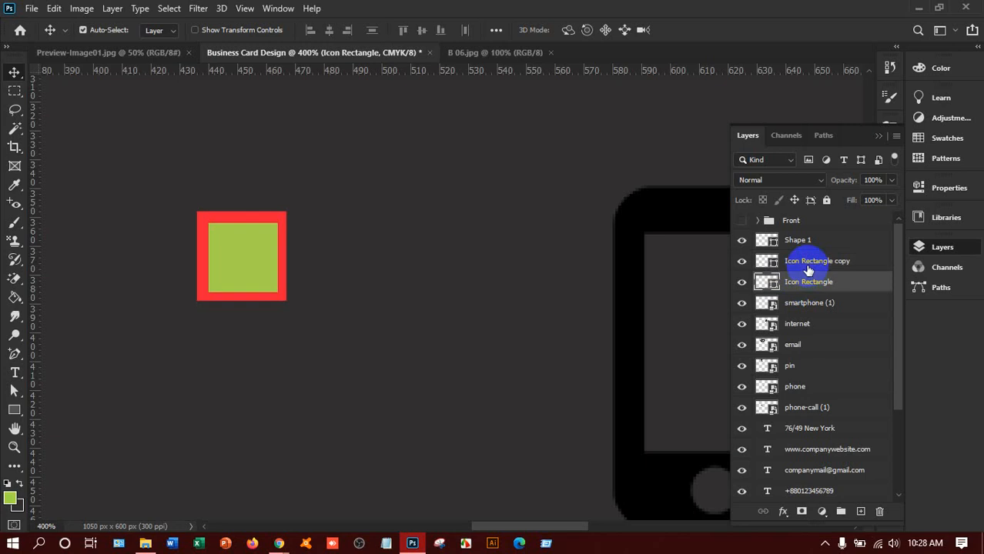
click(807, 263)
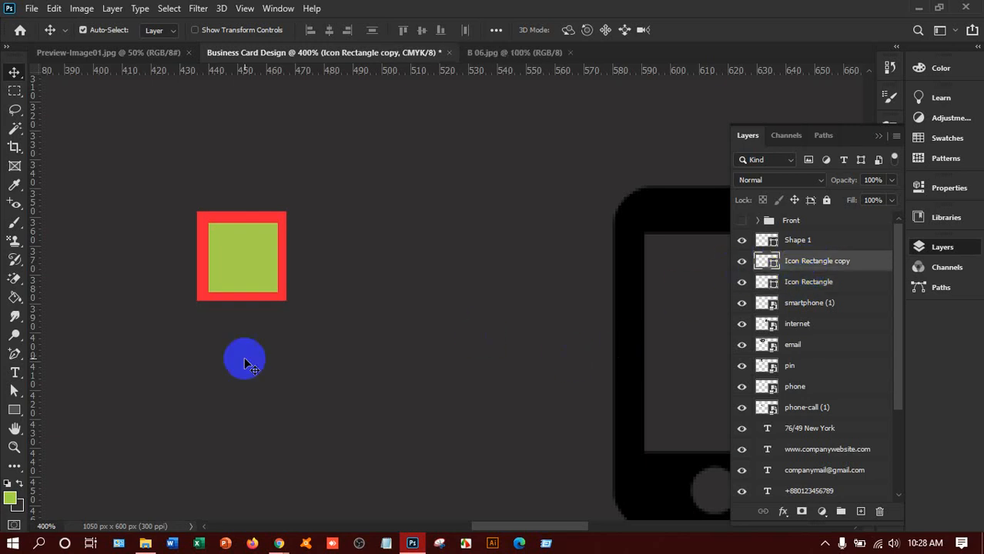
drag(234, 268, 249, 266)
key(Right)
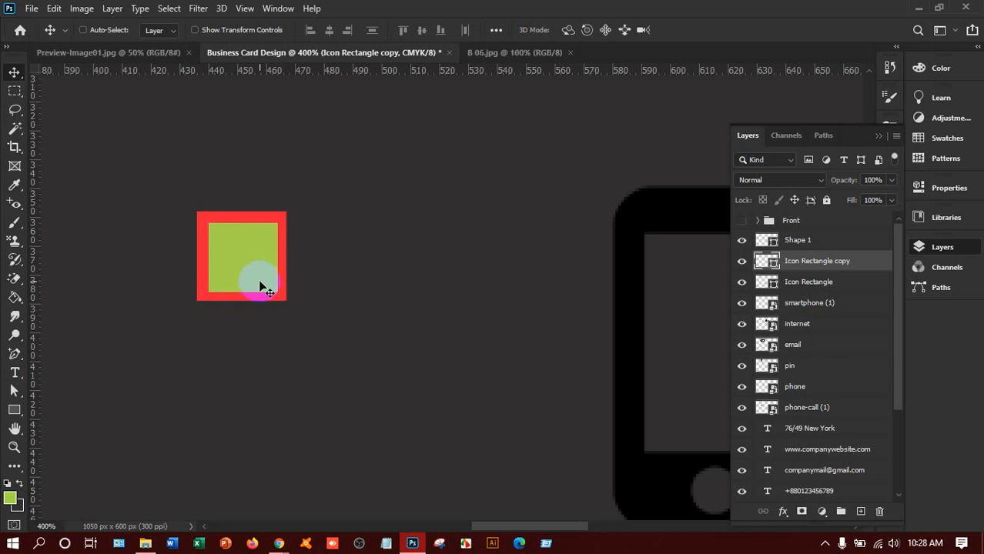
Step: Undo back to the full-size copy and shrink it to about 68%
key(ctrl+z)
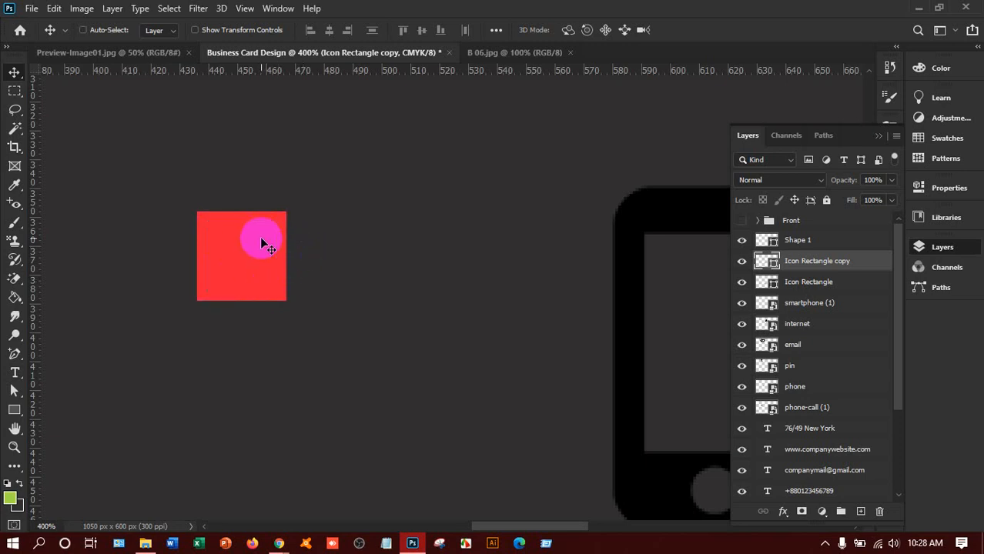
key(ctrl+z)
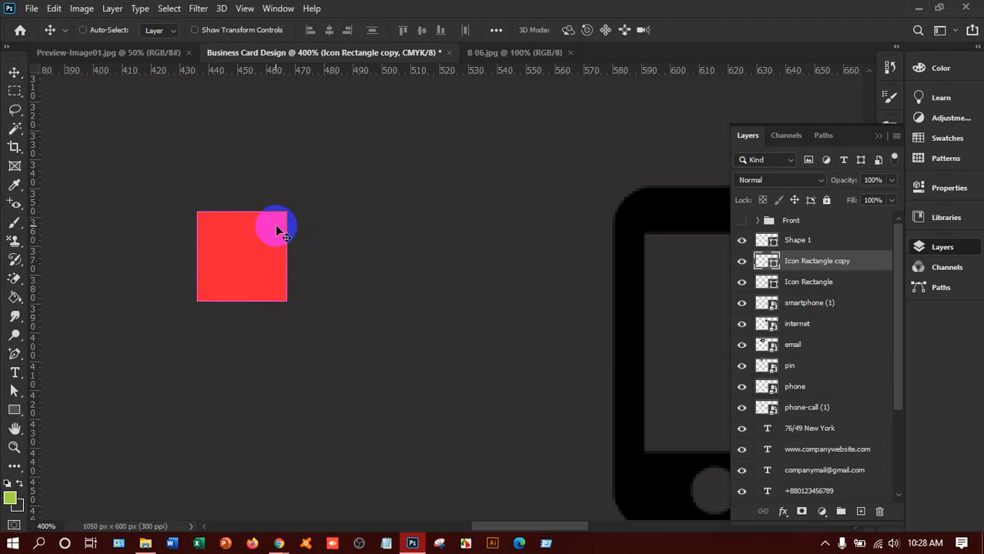
key(ctrl+t)
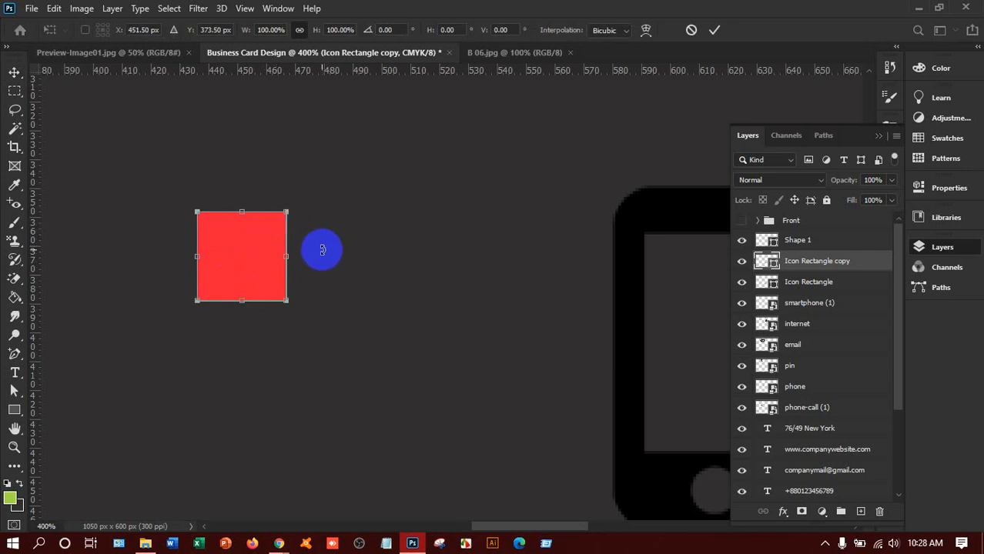
drag(286, 211, 274, 227)
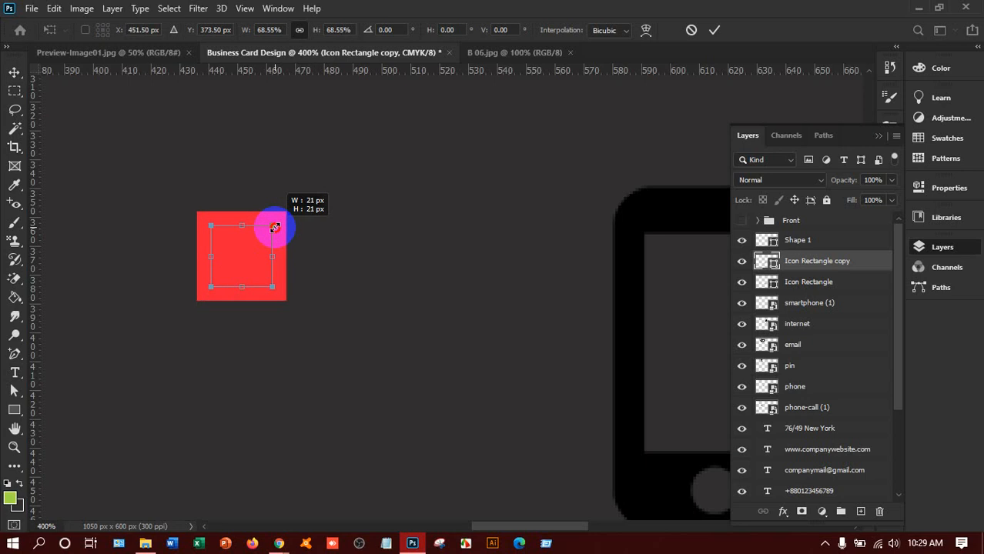
drag(275, 228, 278, 227)
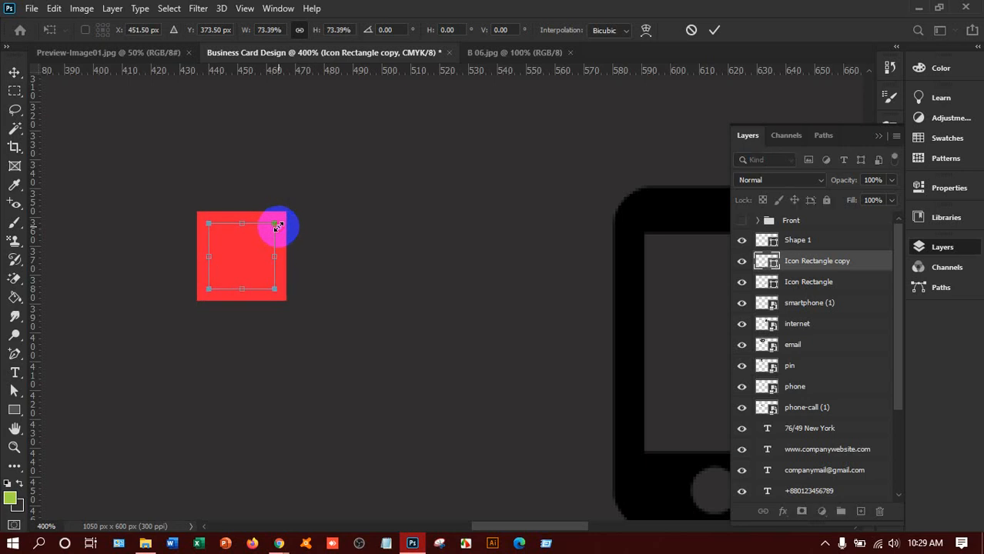
key(Return)
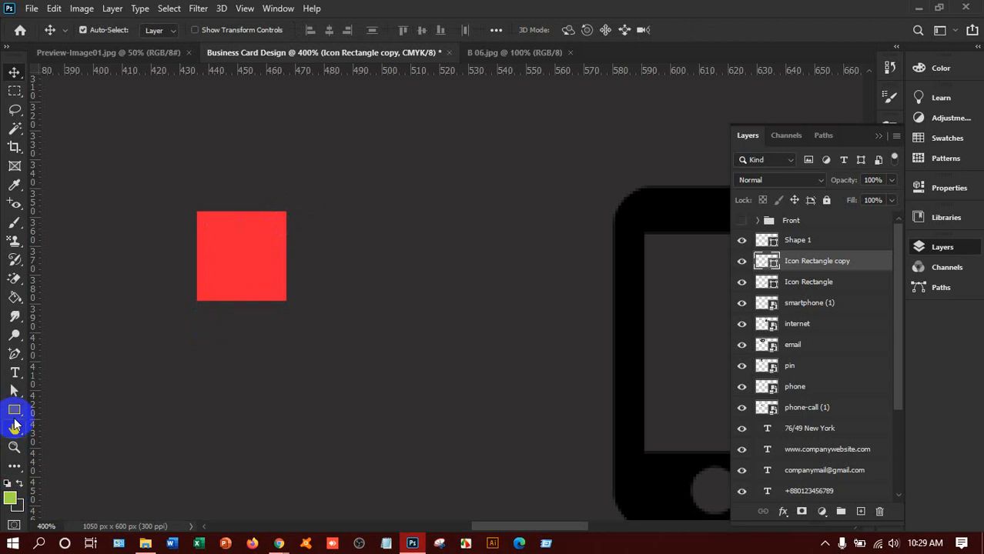
Step: Refill the inner square with green and drag it beside the red square
key(u)
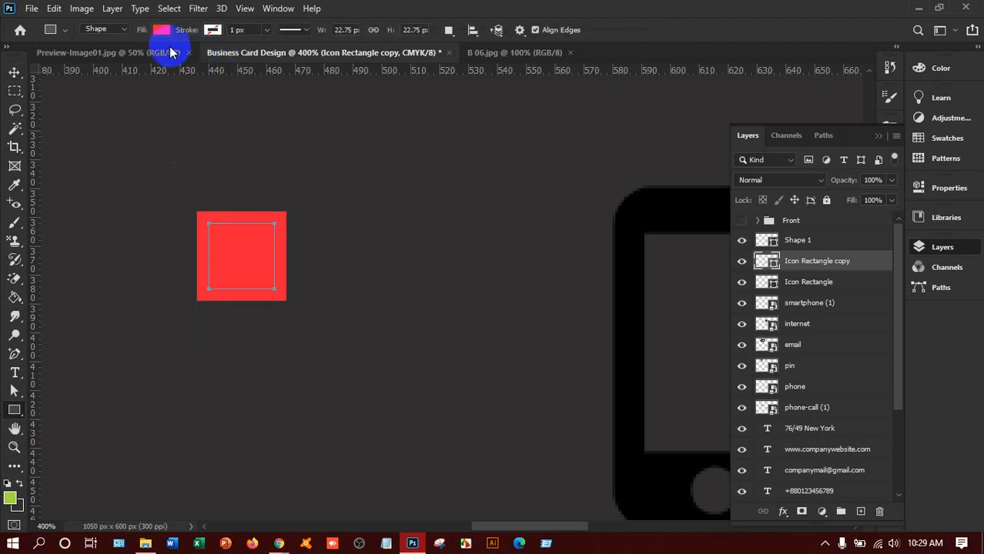
click(162, 30)
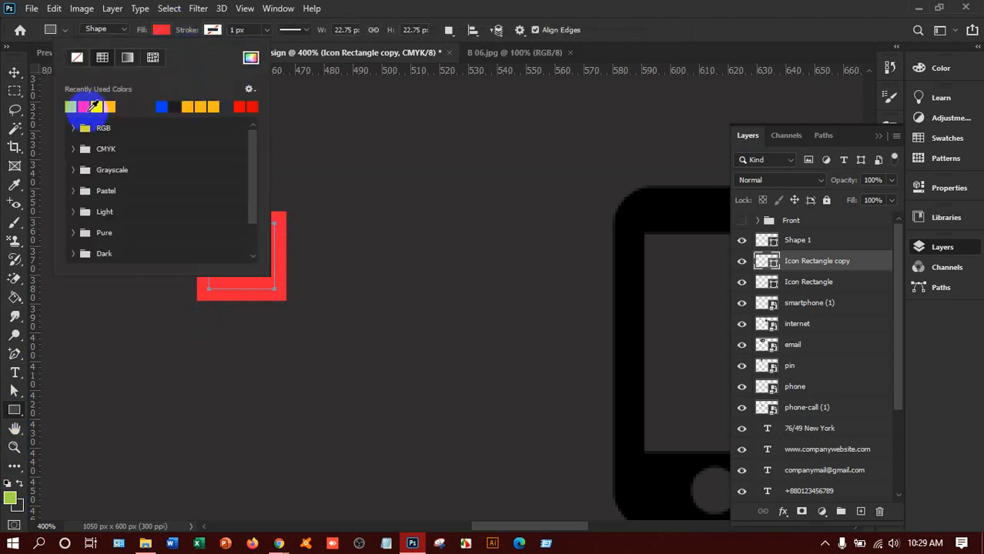
click(70, 106)
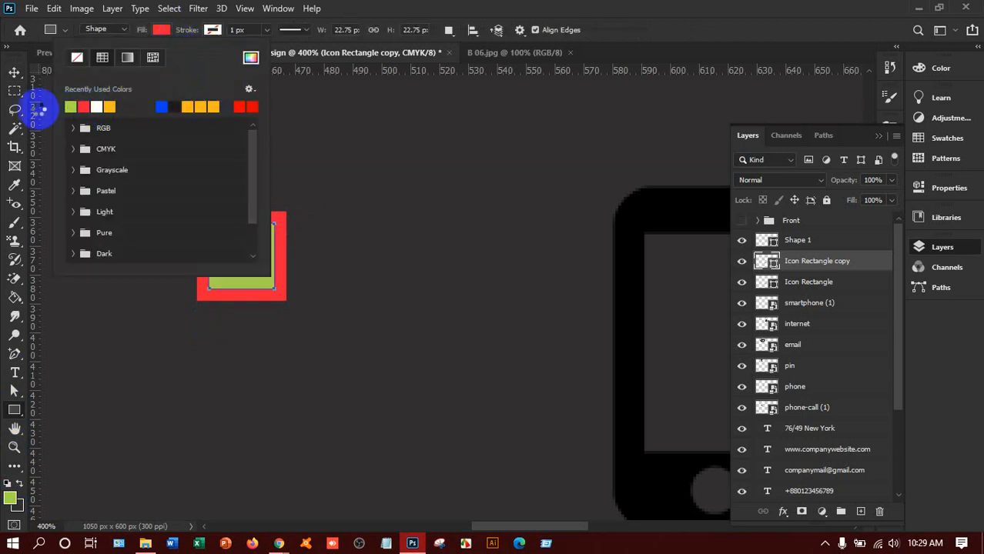
click(15, 71)
drag(271, 206, 282, 214)
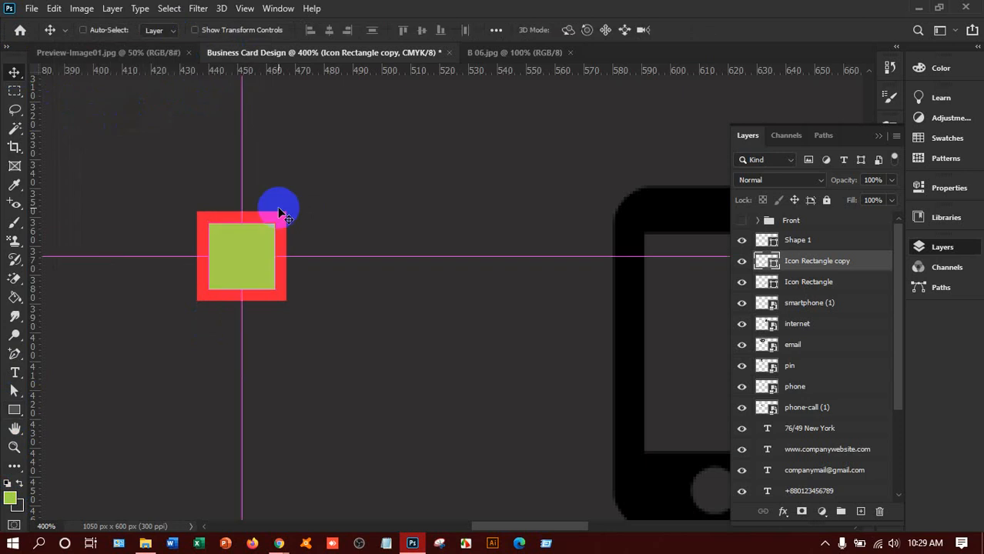
Step: Check the square's distances to the card edges on the full card, then zoom back in
key(ctrl+0)
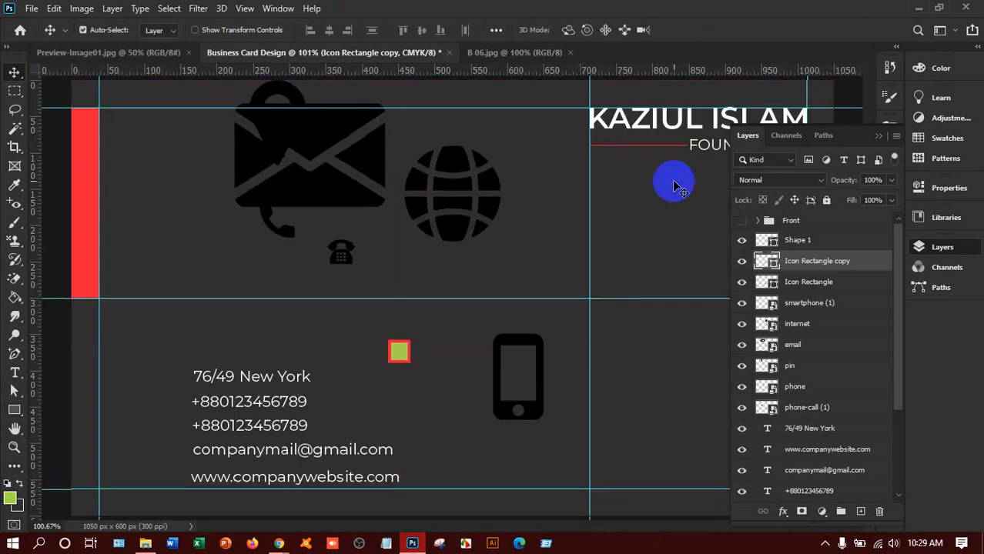
key(ctrl)
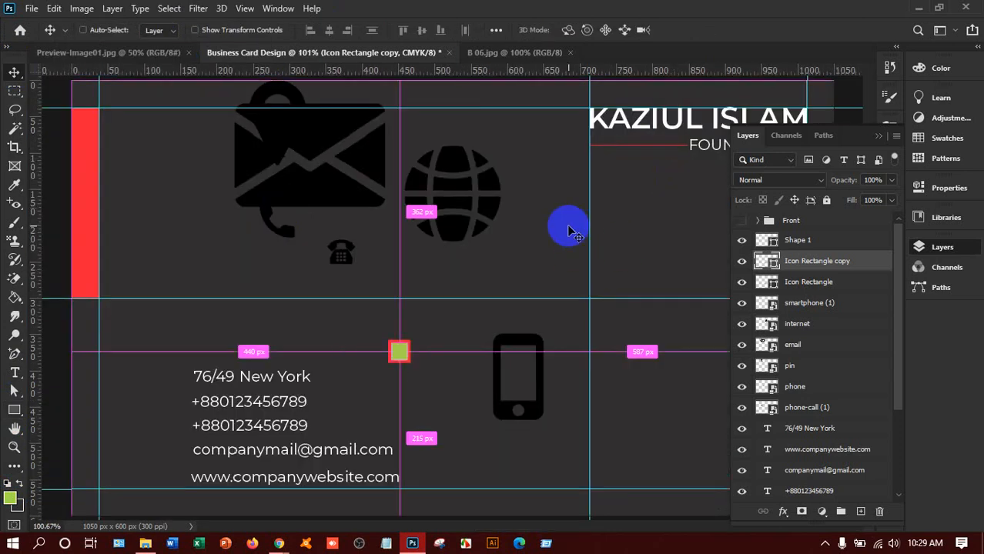
key(ctrl+plus)
key(ctrl+plus)
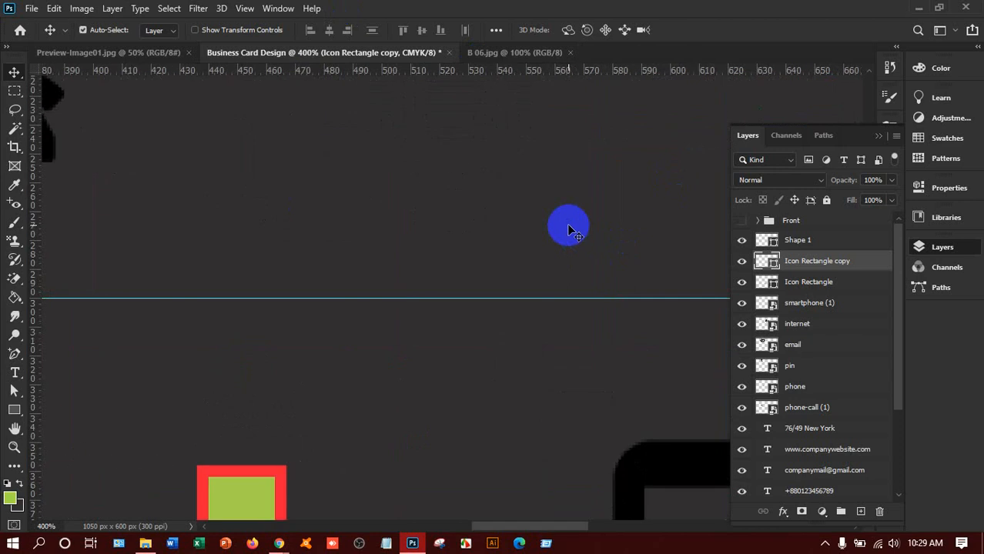
scroll(240, 431, down, 5)
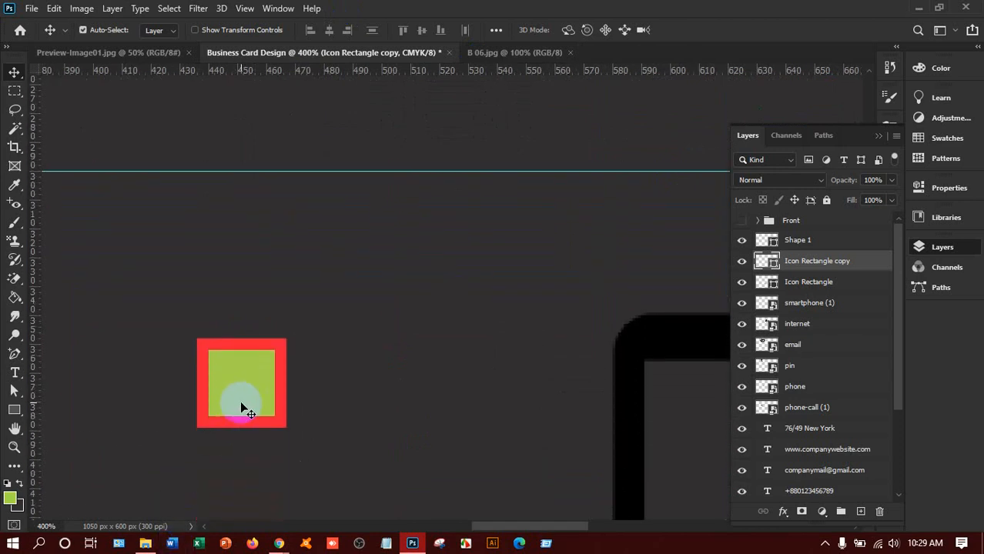
drag(240, 408, 392, 368)
scroll(625, 368, down, 1)
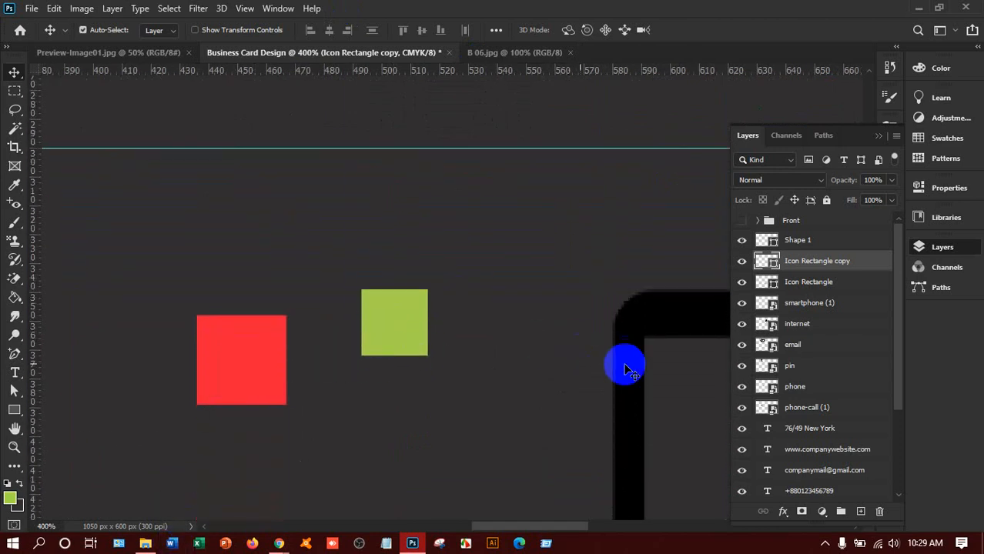
scroll(625, 368, down, 2)
drag(629, 354, 387, 311)
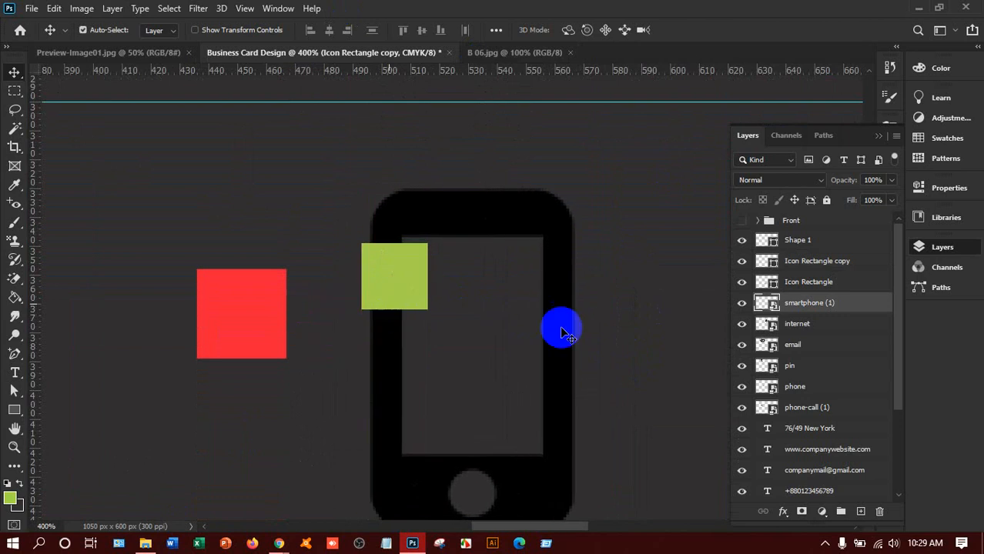
Step: Identify and delete the phone layer
click(741, 389)
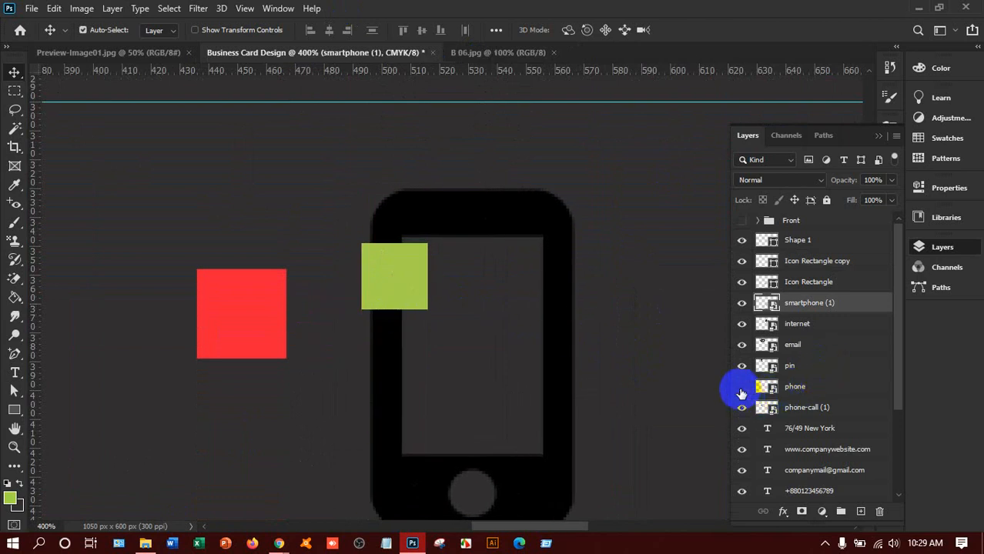
click(798, 389)
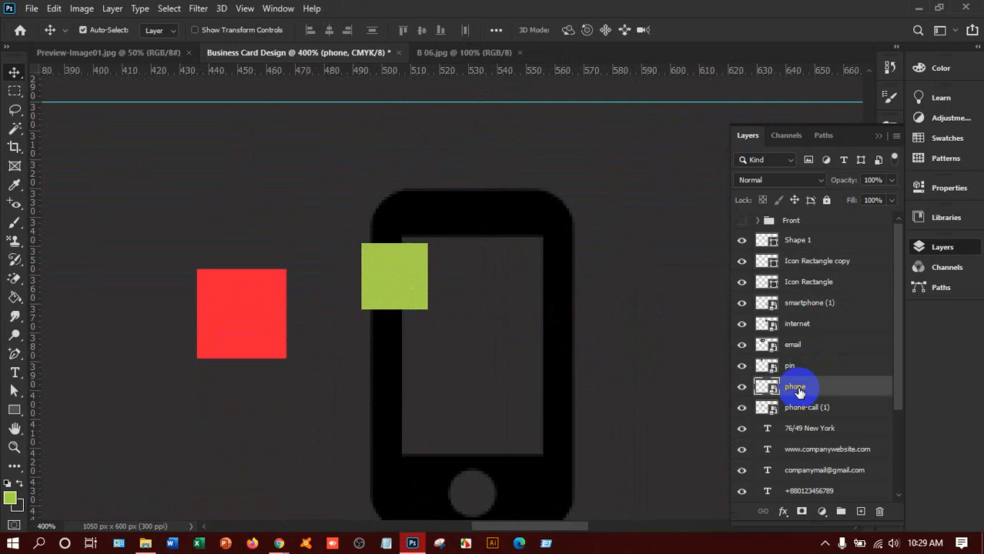
key(Delete)
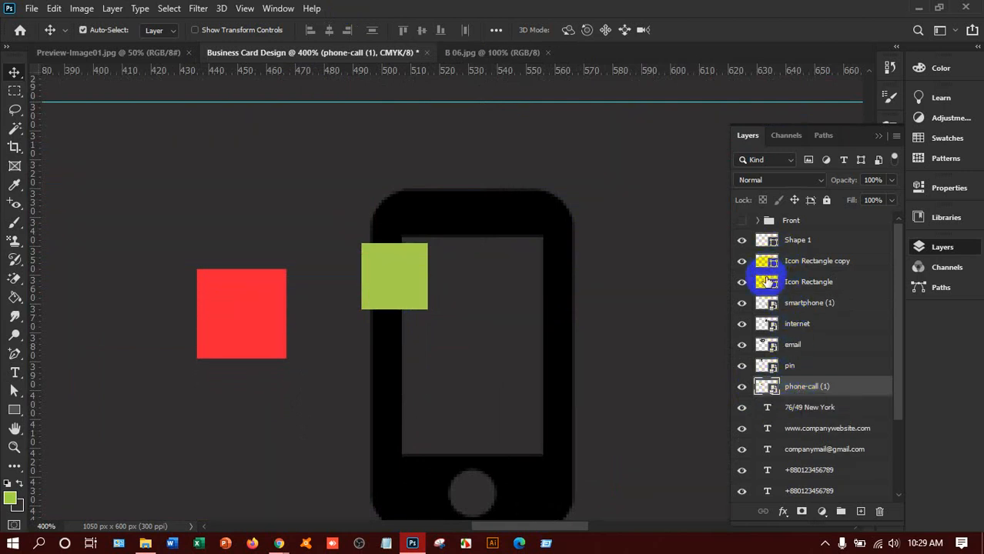
Step: Rename the smartphone (1) layer to Mobile and move it to the top of the stack
click(743, 306)
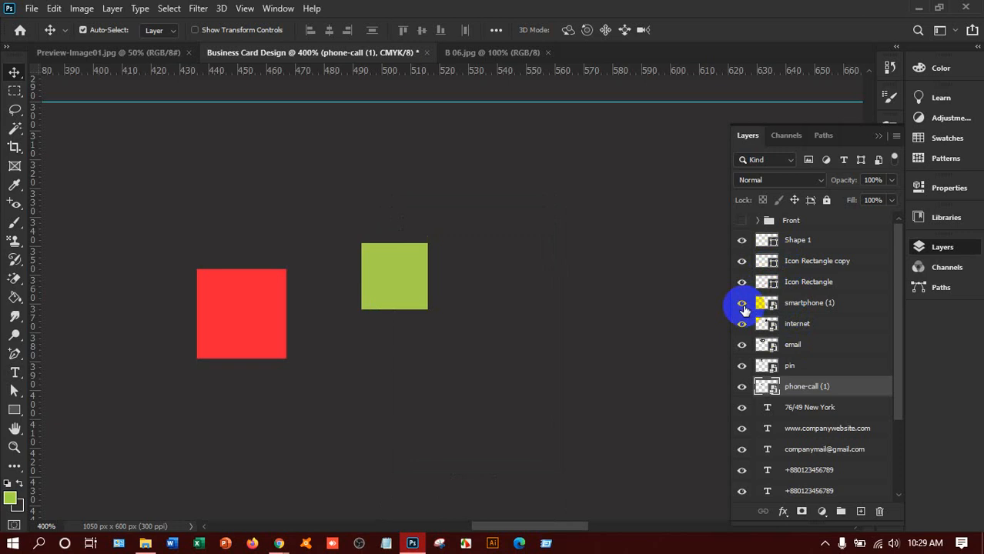
click(742, 305)
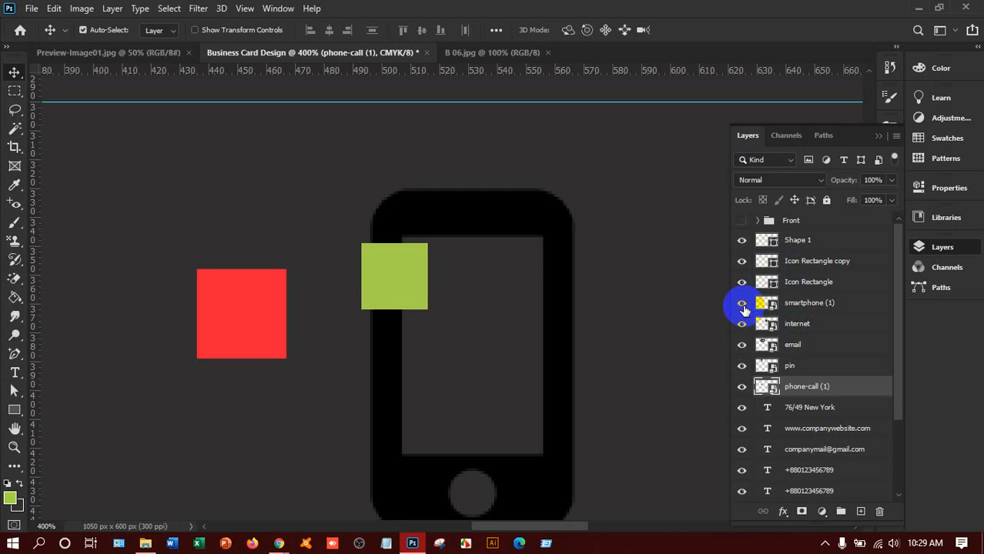
double_click(824, 303)
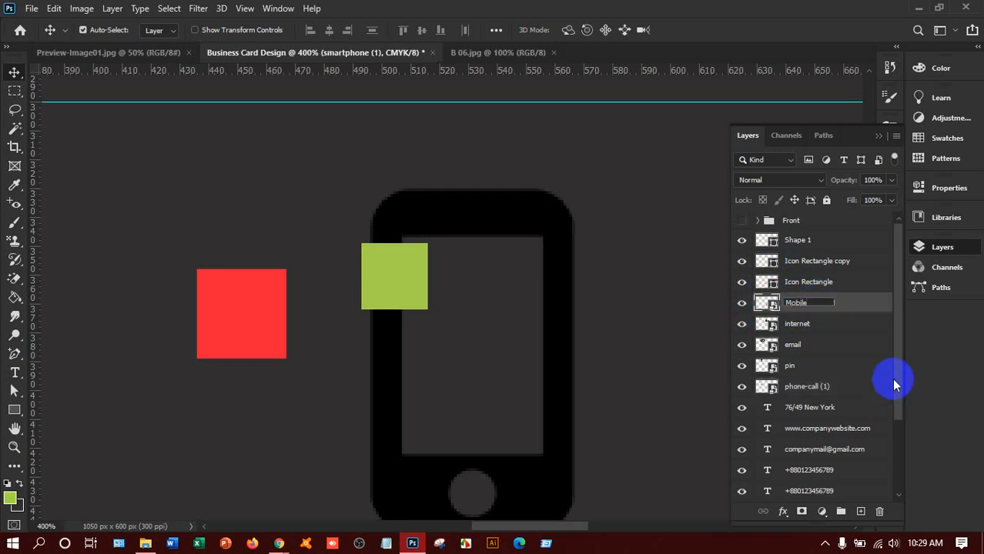
click(838, 311)
drag(838, 306, 816, 241)
drag(524, 295, 528, 299)
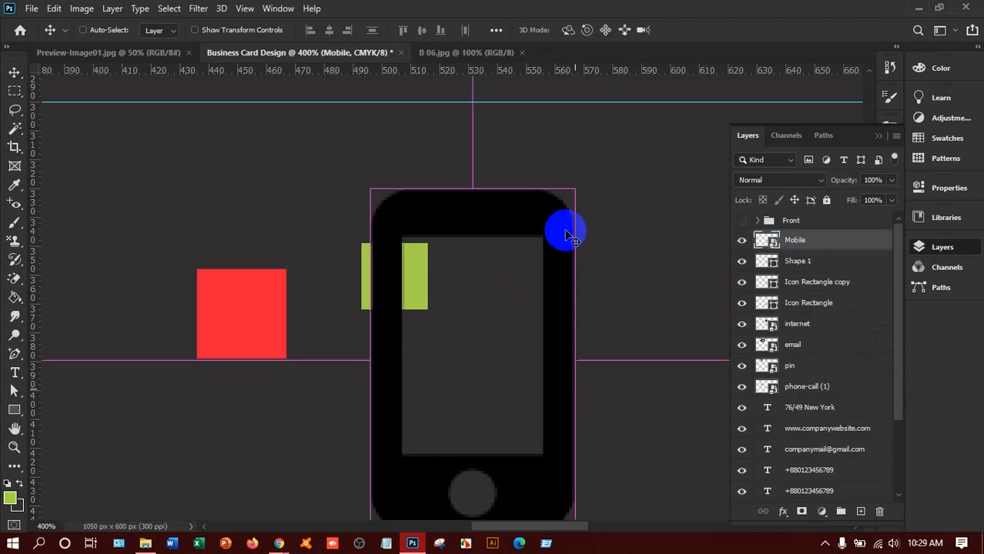
Step: Shrink the Mobile phone icon and place it centred on the red Icon Rectangle
key(ctrl+t)
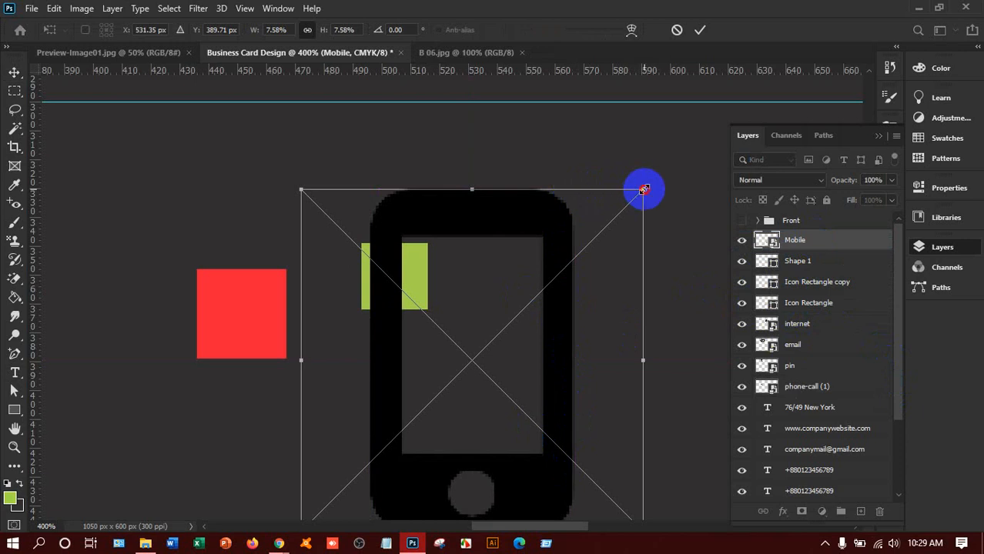
drag(643, 189, 439, 221)
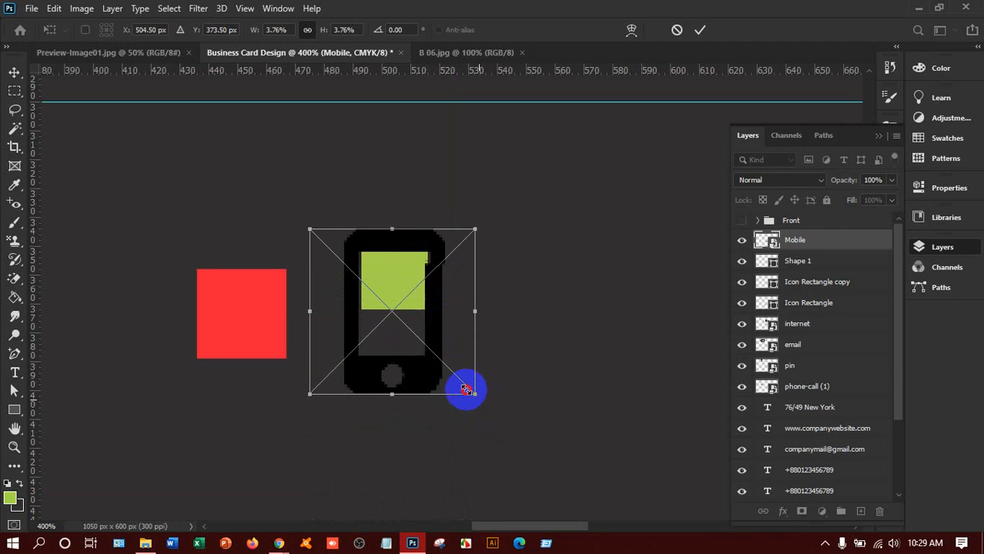
drag(465, 390, 428, 313)
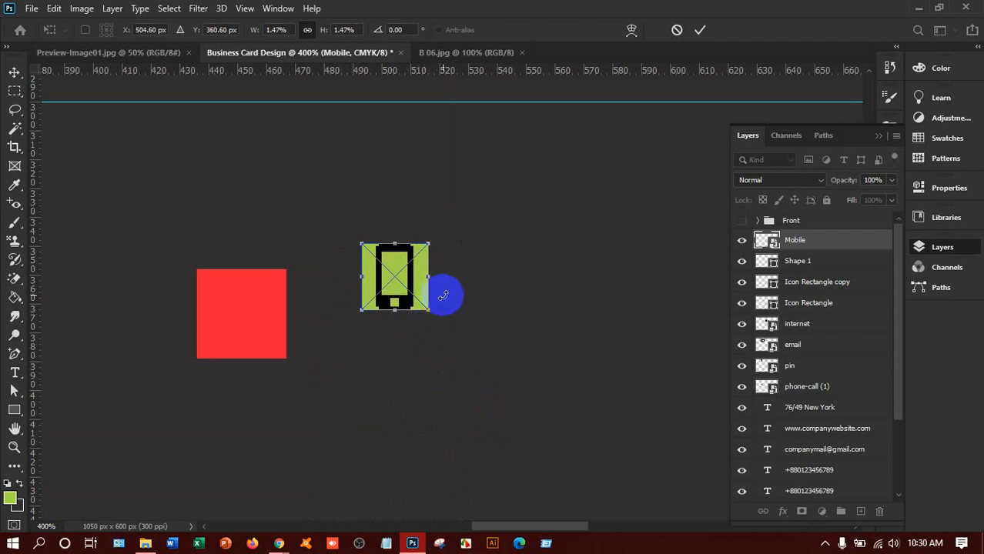
key(Return)
drag(405, 304, 253, 344)
Step: Check the icon's distances to the card edges, then settle the zoom at 200%
key(ctrl+0)
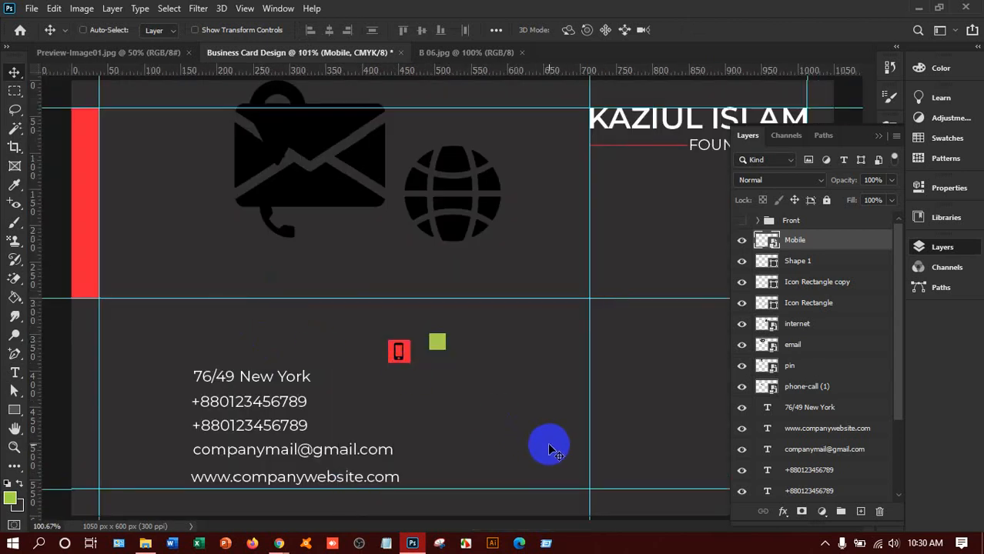
key(ctrl)
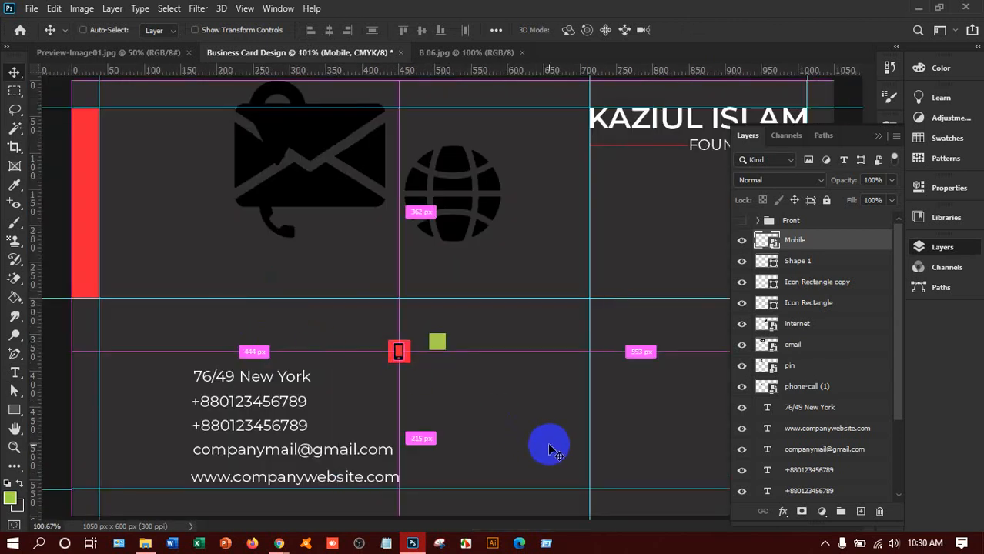
key(ctrl+plus)
key(ctrl+plus)
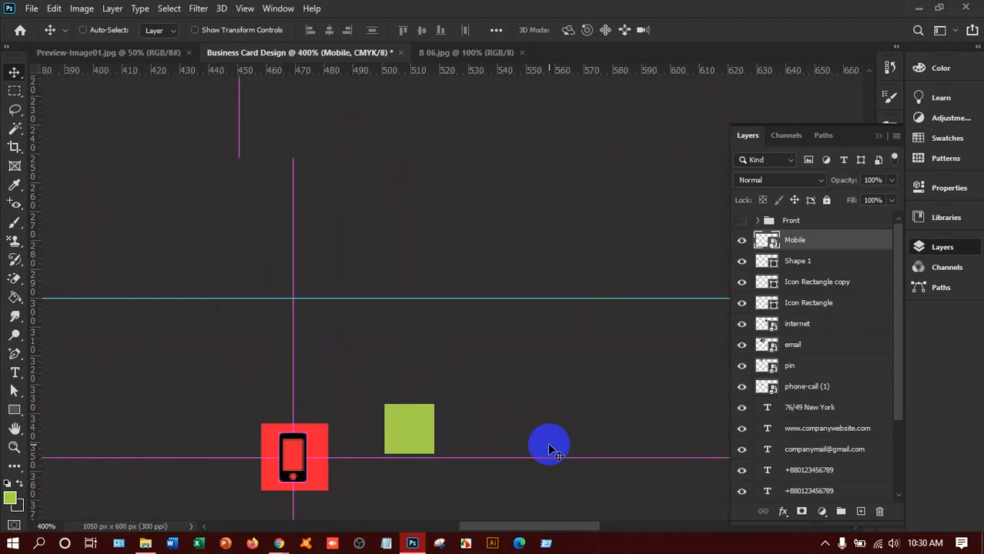
key(ctrl+plus)
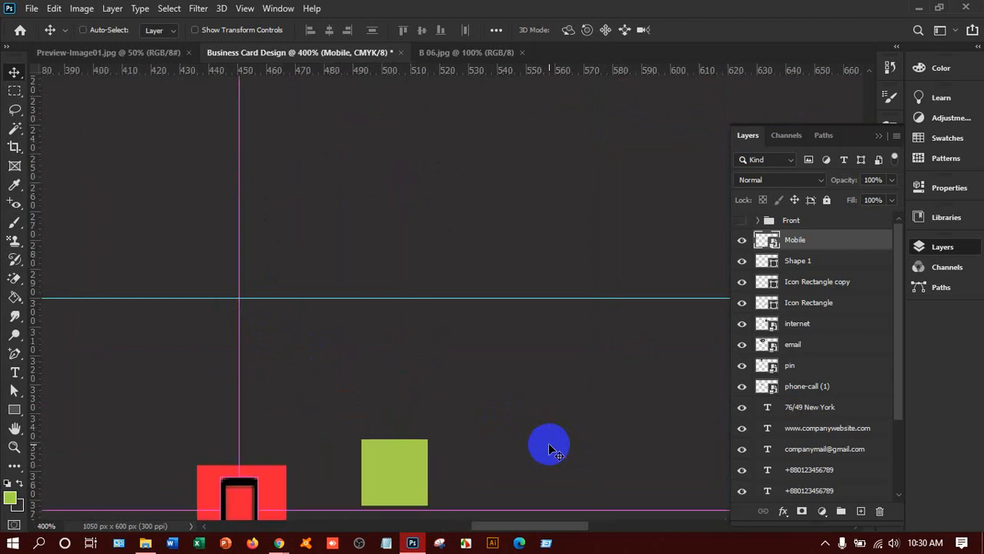
key(ctrl+minus)
key(ctrl+minus)
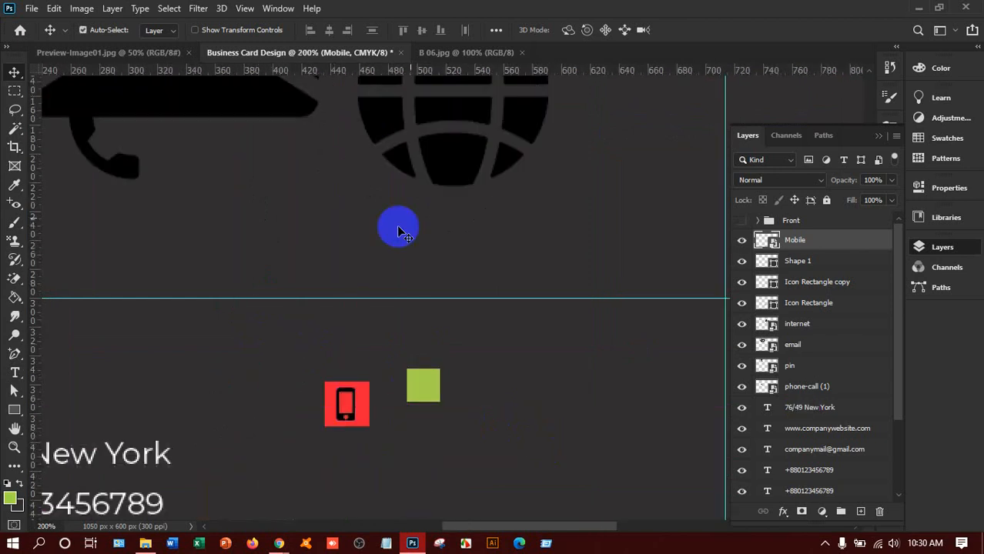
Step: Move the globe icon down and shrink it to about 22 px over the green square, naming its layer Website
drag(453, 147, 541, 429)
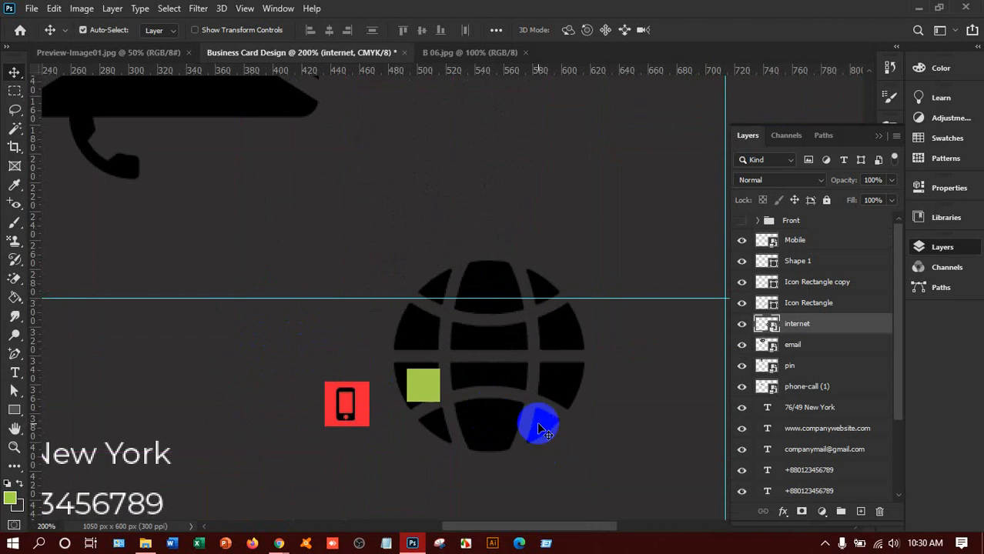
key(ctrl)
key(ctrl+t)
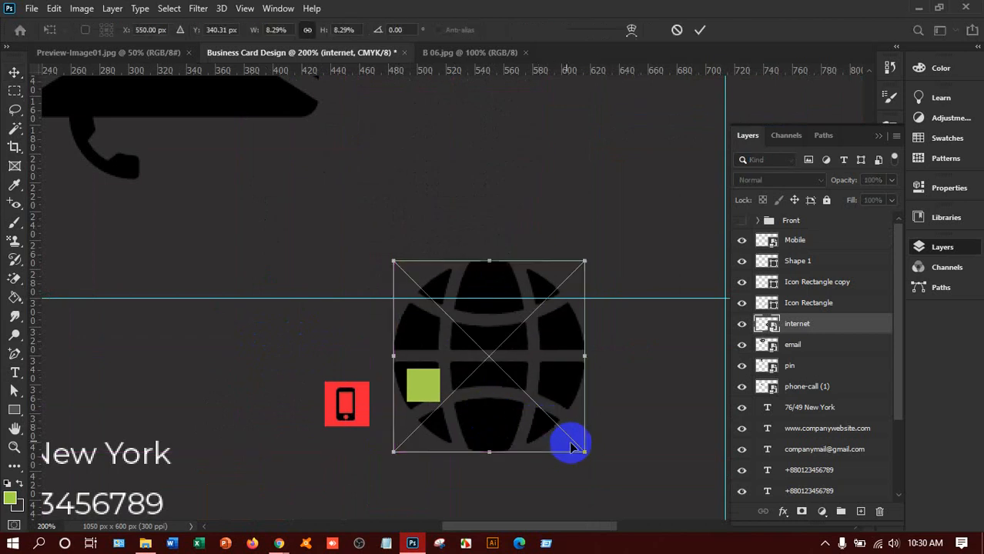
drag(583, 455, 575, 442)
mouse_move(505, 390)
mouse_down()
mouse_move(411, 263)
mouse_move(418, 384)
mouse_move(439, 405)
mouse_up()
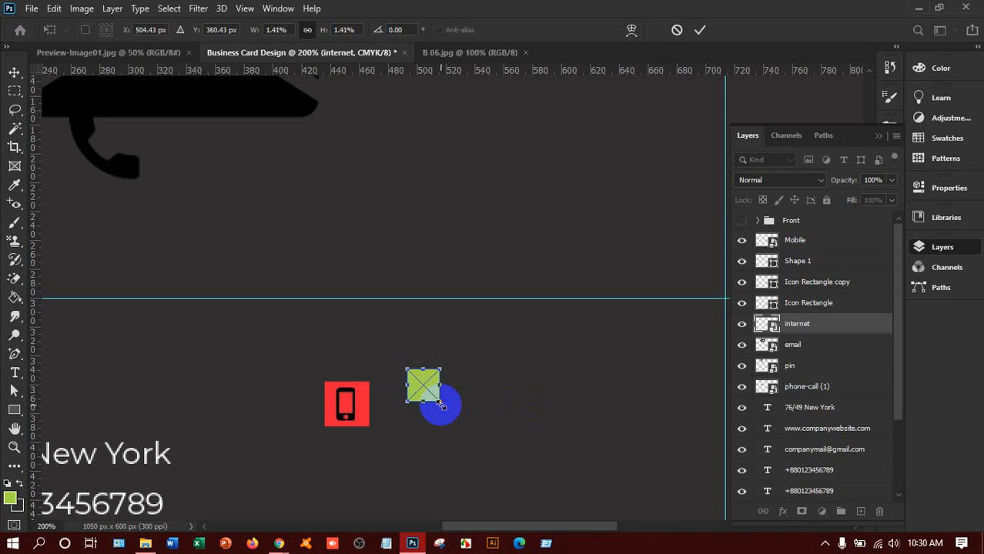
click(803, 331)
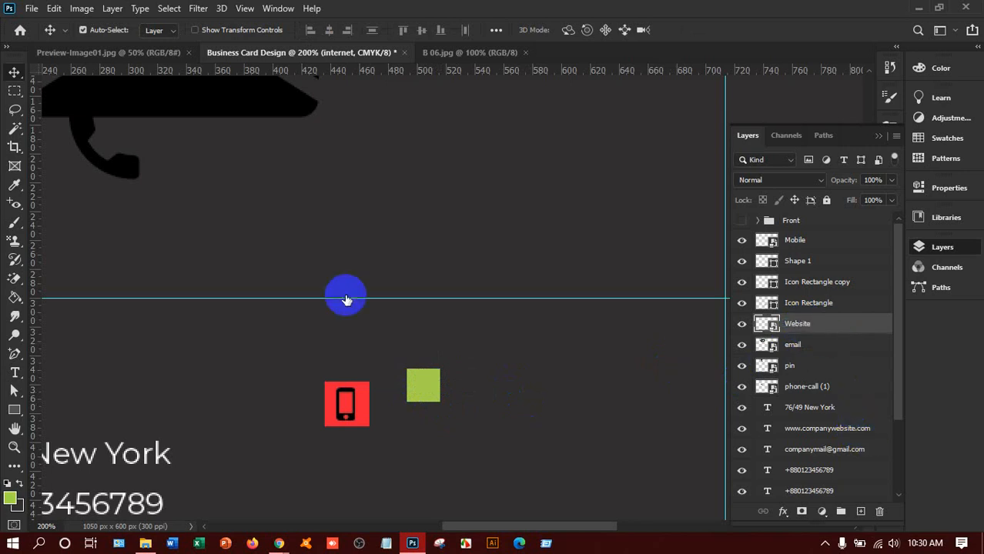
Step: Move the handset icon down, put its layer on top renamed Telephone, and shrink it to 24 px
drag(116, 161, 451, 402)
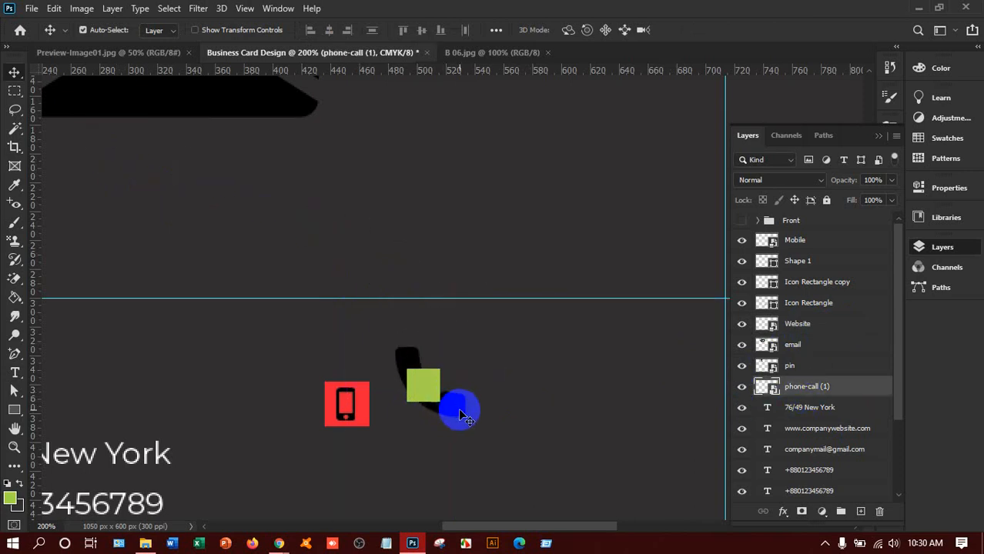
drag(803, 387, 805, 242)
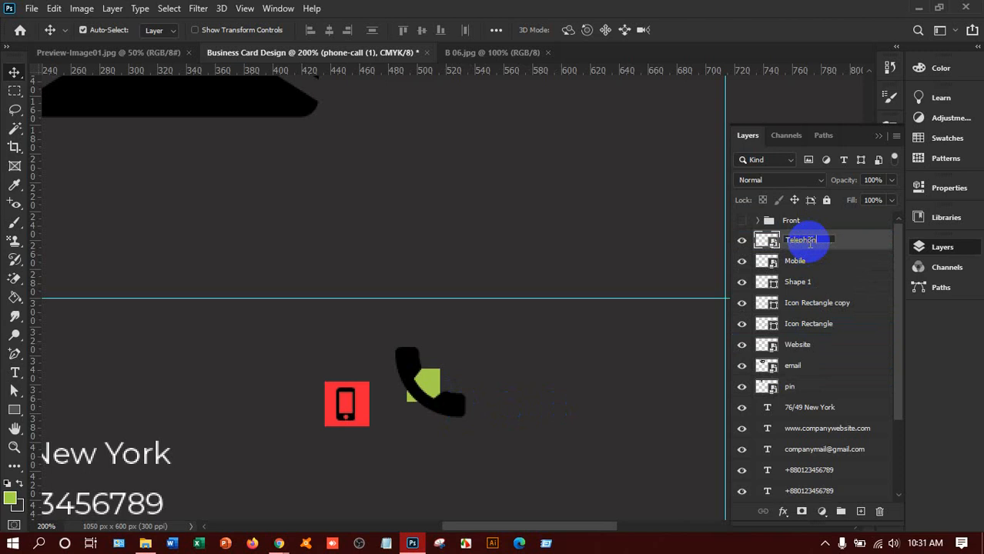
click(876, 251)
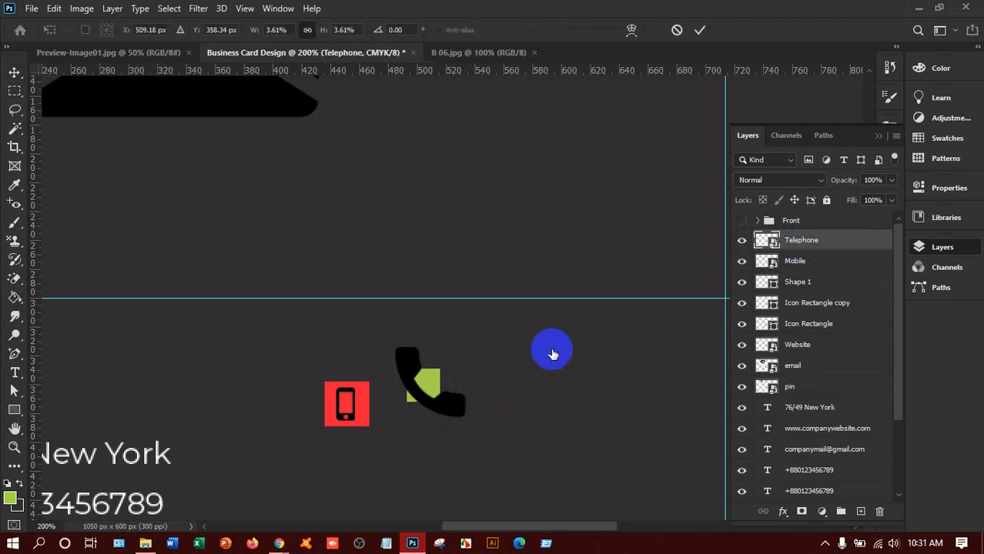
key(ctrl+t)
drag(450, 411, 325, 367)
Step: Apply the Telephone resize, then drag the envelope icon onto the card with its email layer on top
key(Return)
drag(264, 97, 611, 409)
drag(816, 366, 819, 234)
drag(610, 336, 615, 355)
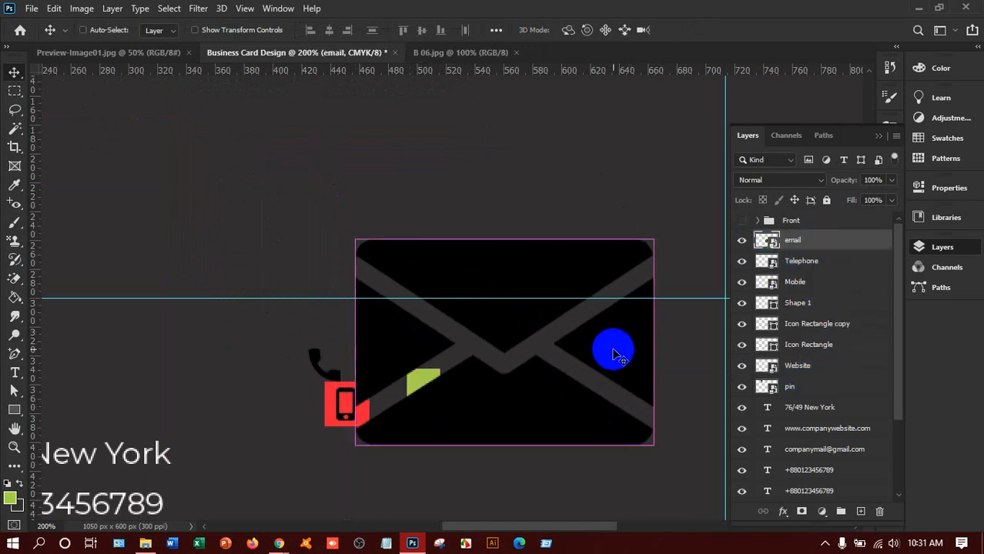
Step: Shrink the envelope icon to about 22 px and move it above the green square
key(ctrl+t)
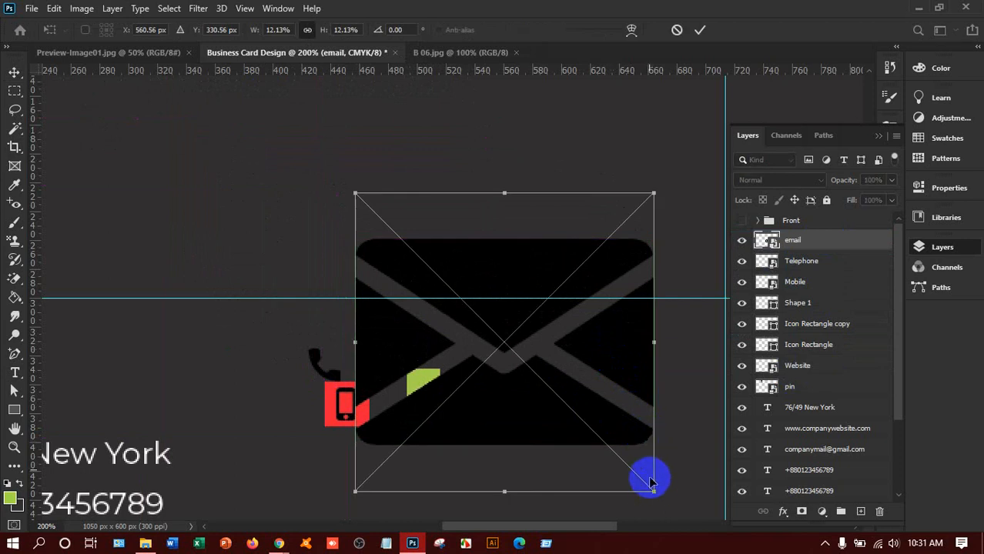
drag(652, 487, 457, 385)
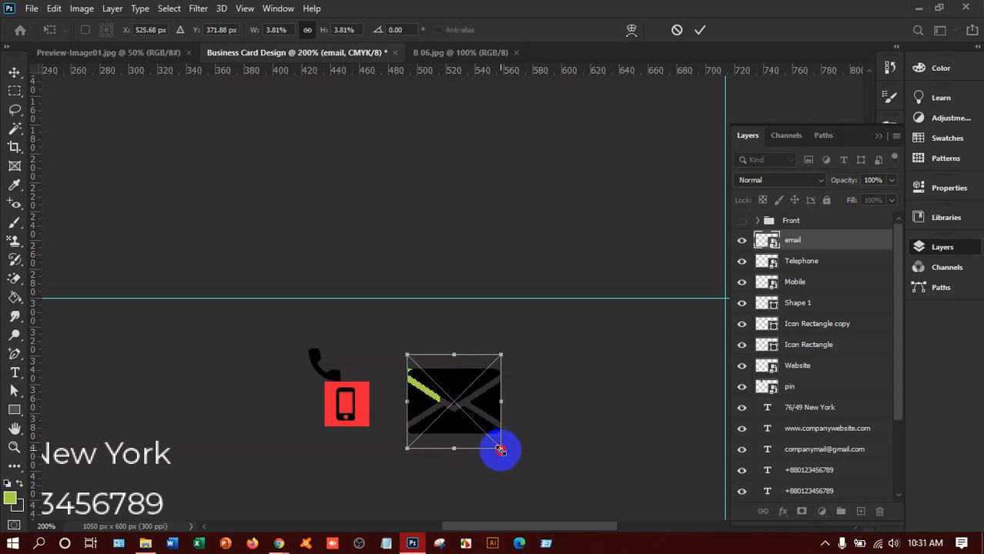
drag(500, 450, 435, 395)
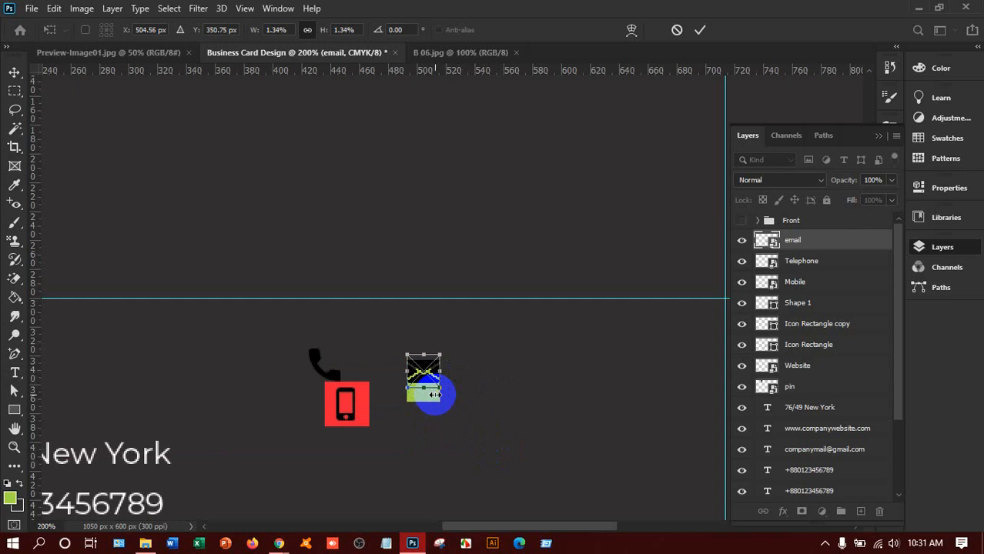
key(Return)
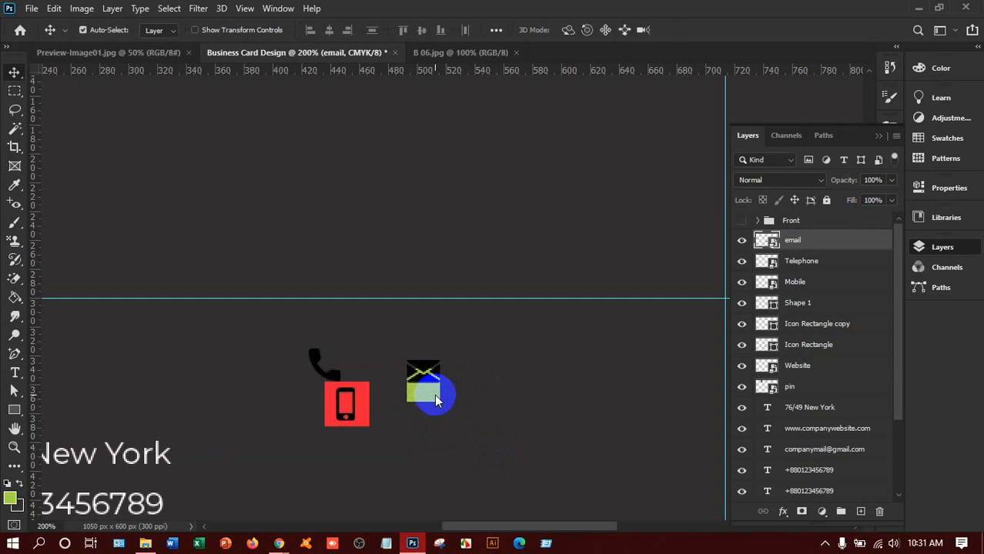
drag(425, 367, 549, 391)
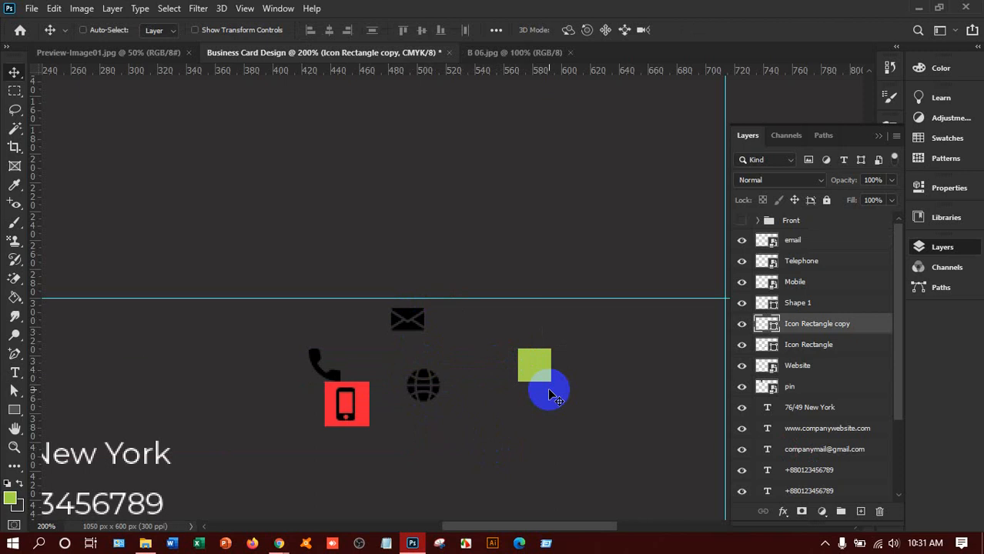
Step: Check the green square's spacing on the full card, zoom back in, and rename the email layer to Email
key(ctrl+0)
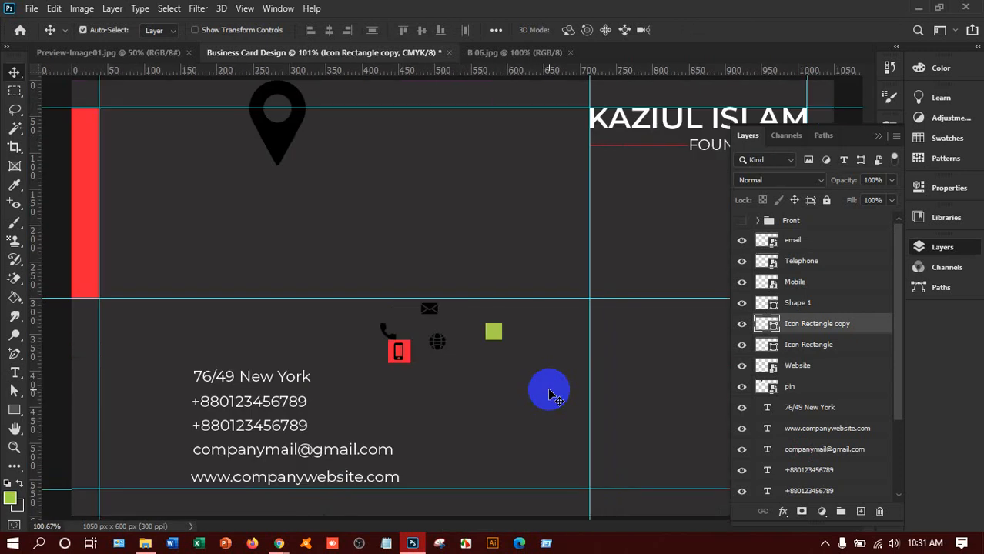
key(ctrl)
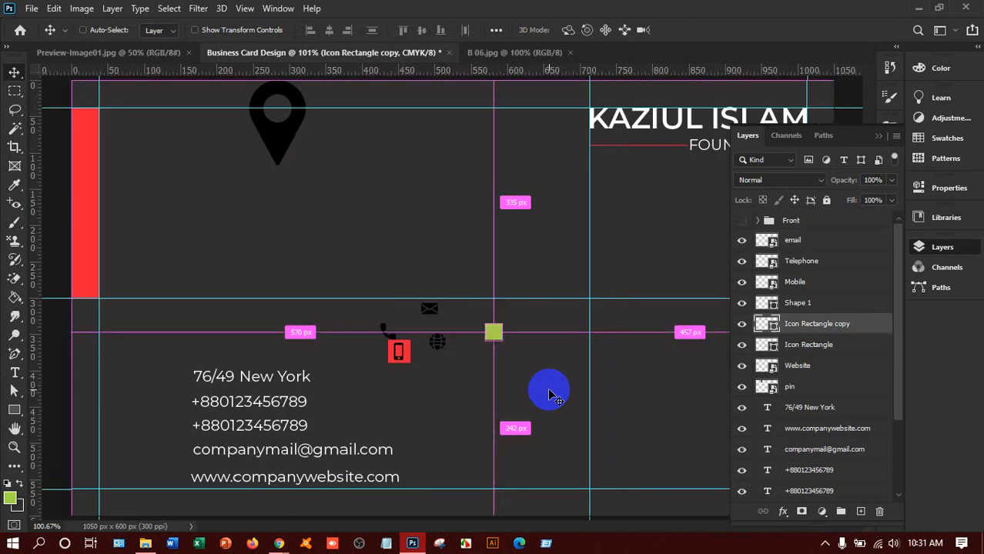
key(ctrl+plus)
key(ctrl+plus)
key(ctrl+plus)
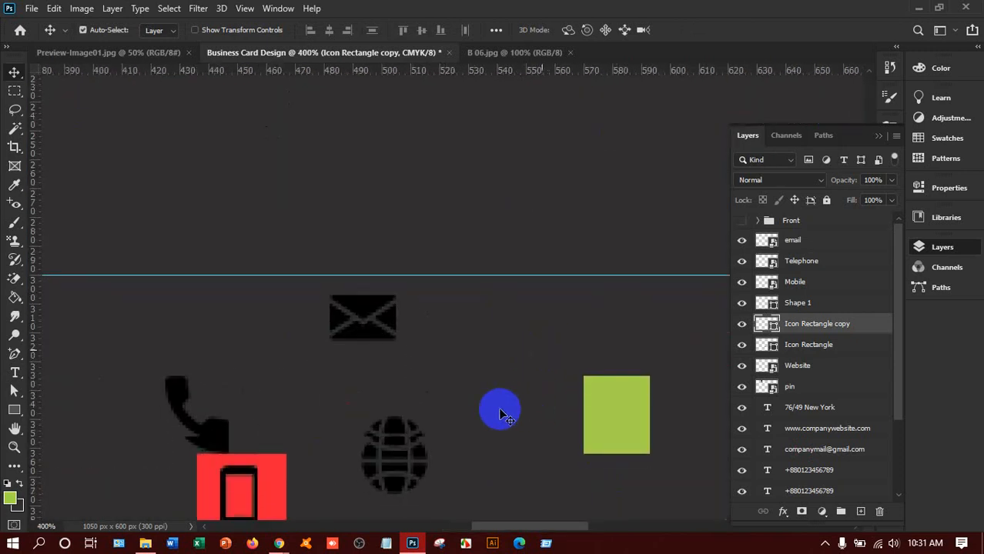
scroll(500, 414, down, 5)
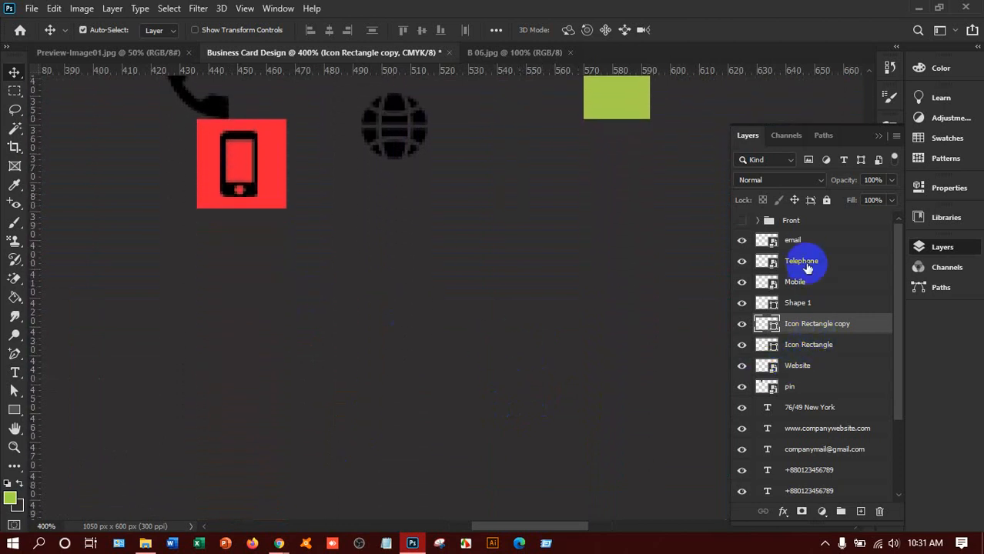
double_click(793, 241)
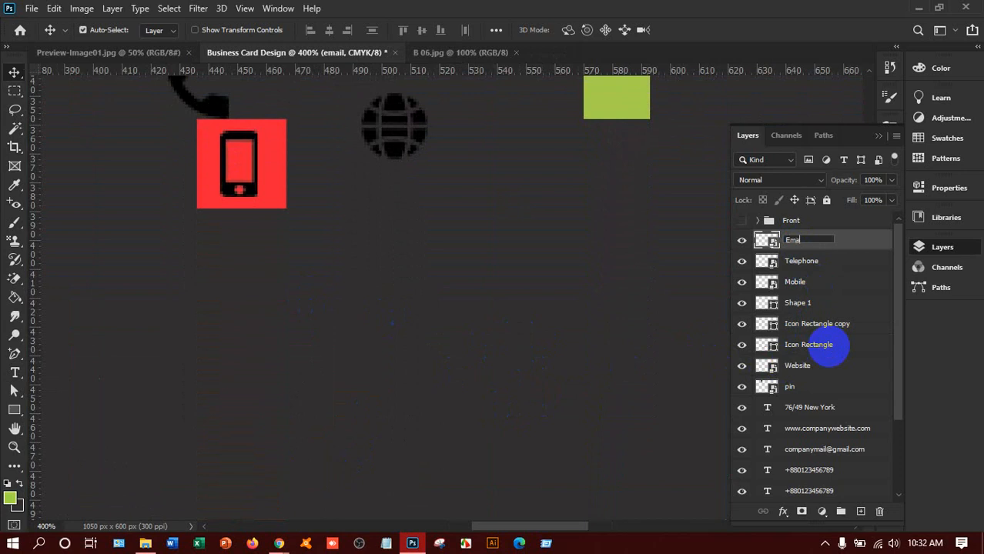
click(866, 245)
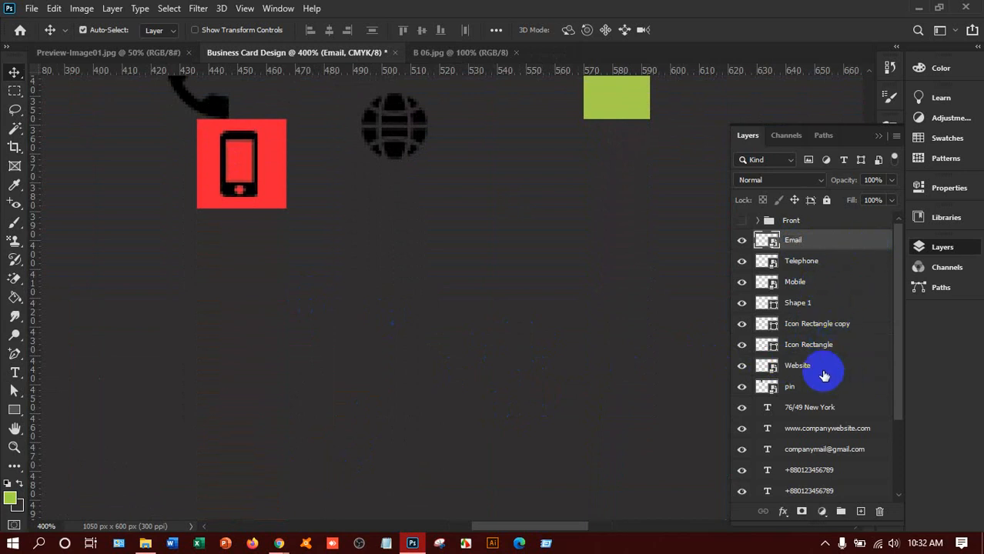
scroll(365, 253, up, 3)
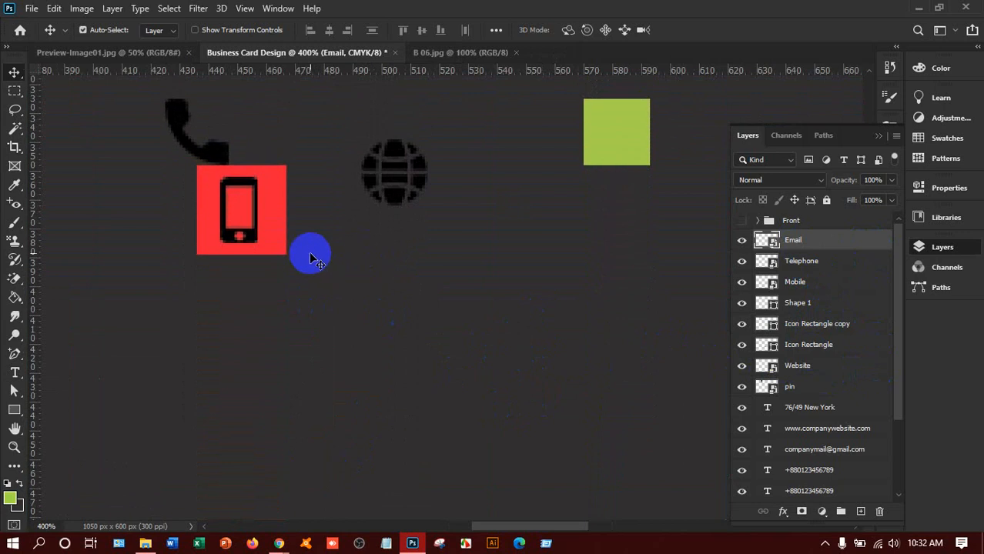
Step: Make three more copies of the red square behind the mobile icon
click(262, 234)
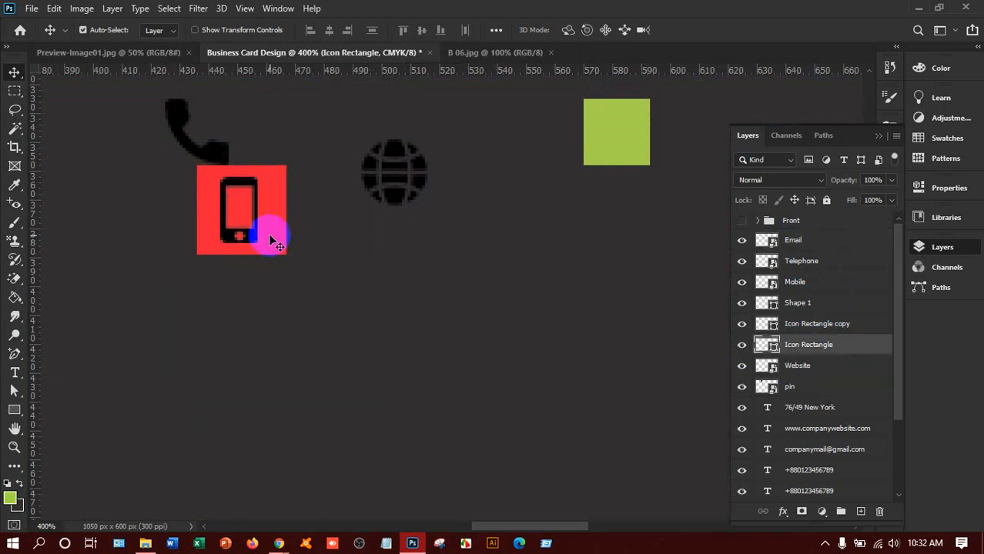
drag(266, 231, 267, 450)
drag(267, 450, 429, 475)
drag(283, 234, 283, 235)
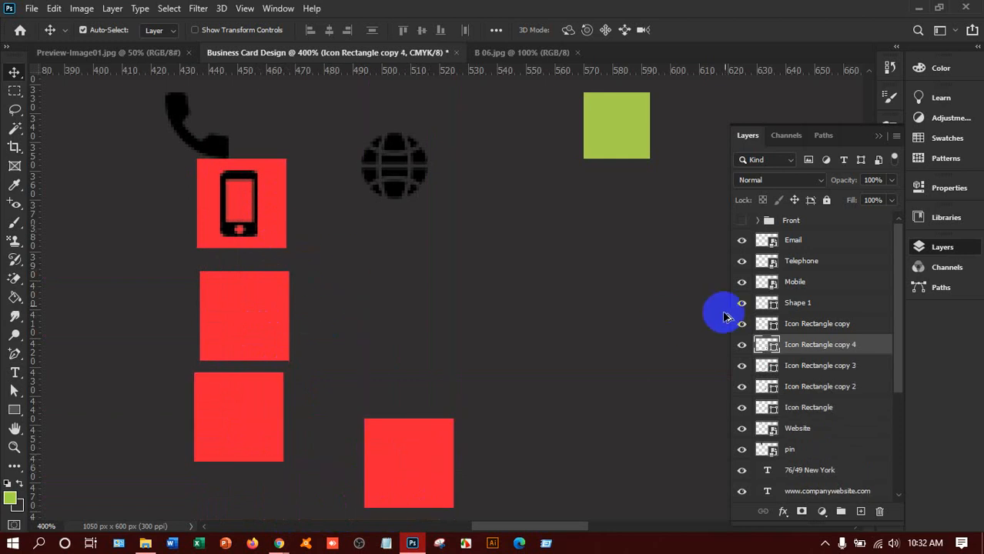
click(740, 408)
click(740, 408)
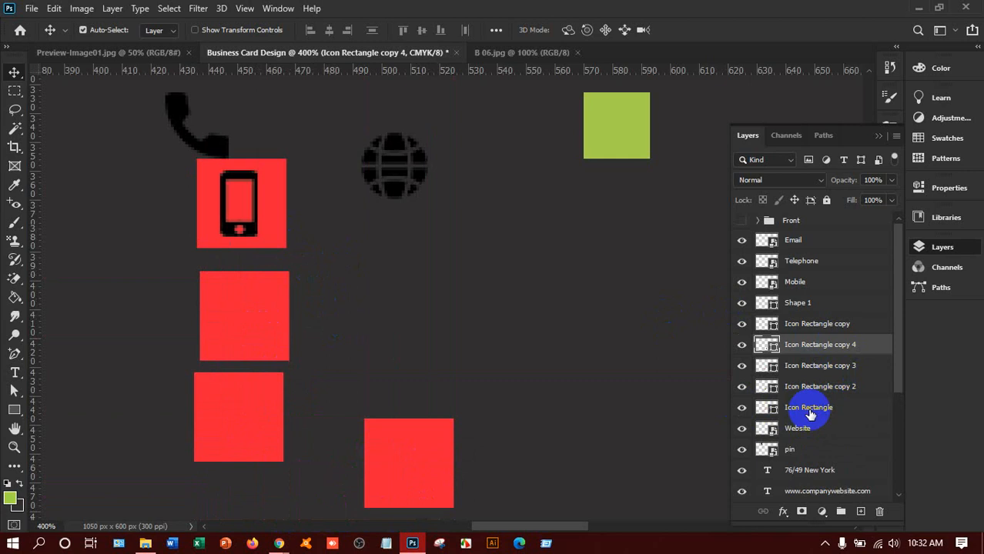
Step: Centre the Mobile icon horizontally on its Icon Rectangle and group them as Mobile Icon
mouse_move(810, 415)
mouse_down()
mouse_move(795, 308)
mouse_move(802, 280)
mouse_move(808, 398)
mouse_up()
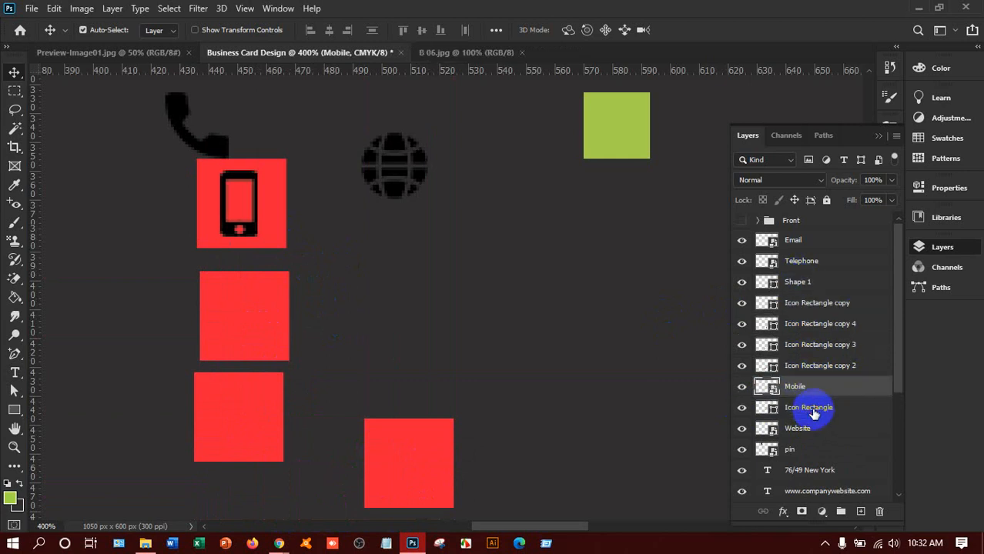
click(814, 414)
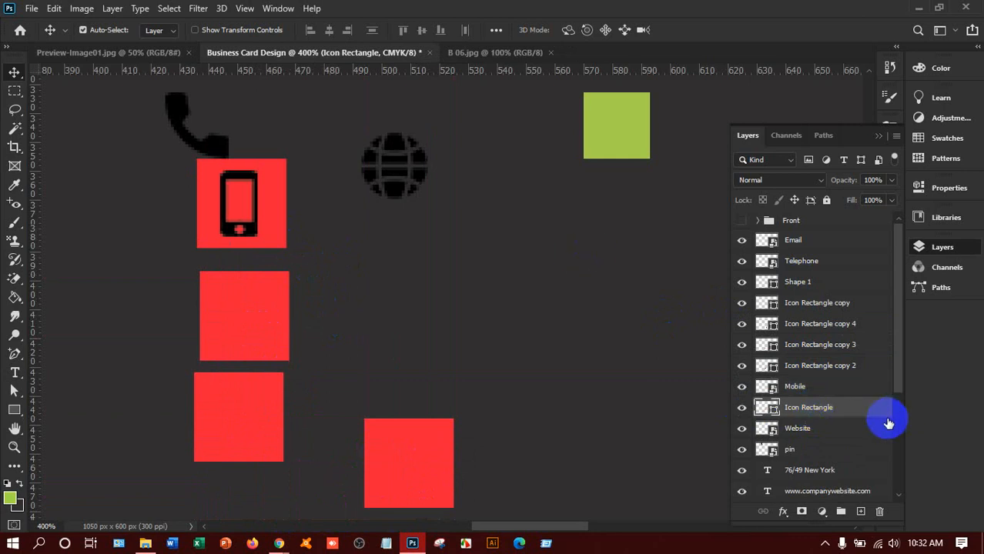
shift+click(820, 388)
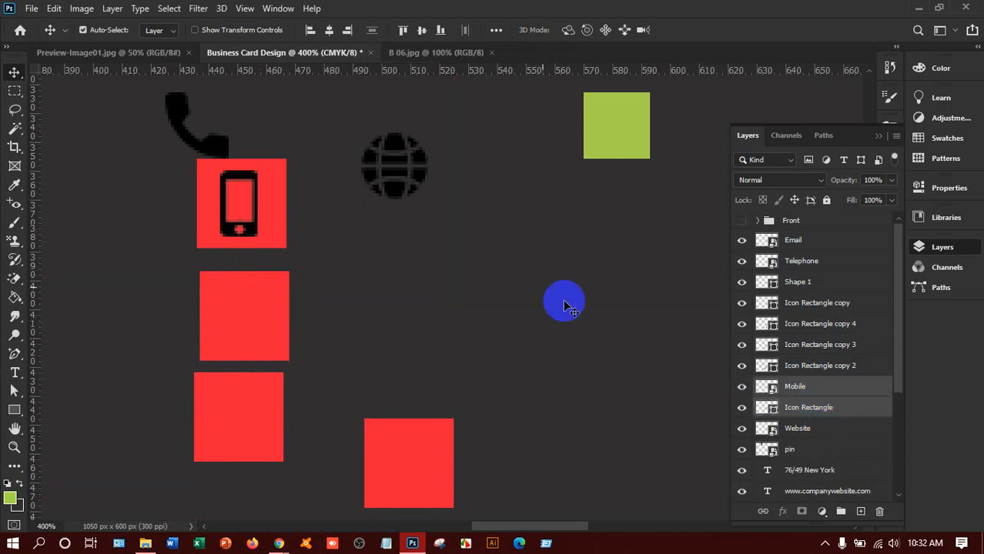
click(331, 30)
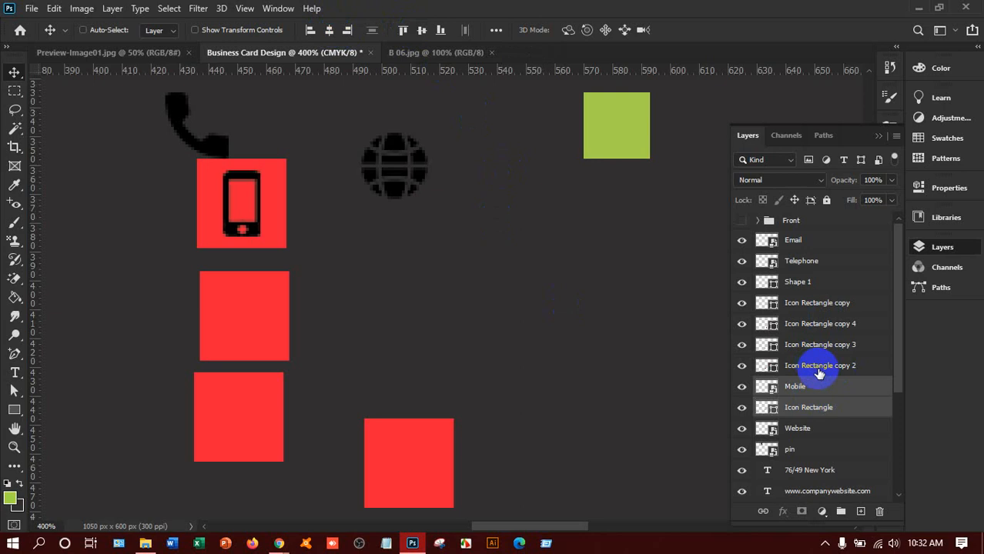
key(ctrl+g)
double_click(797, 385)
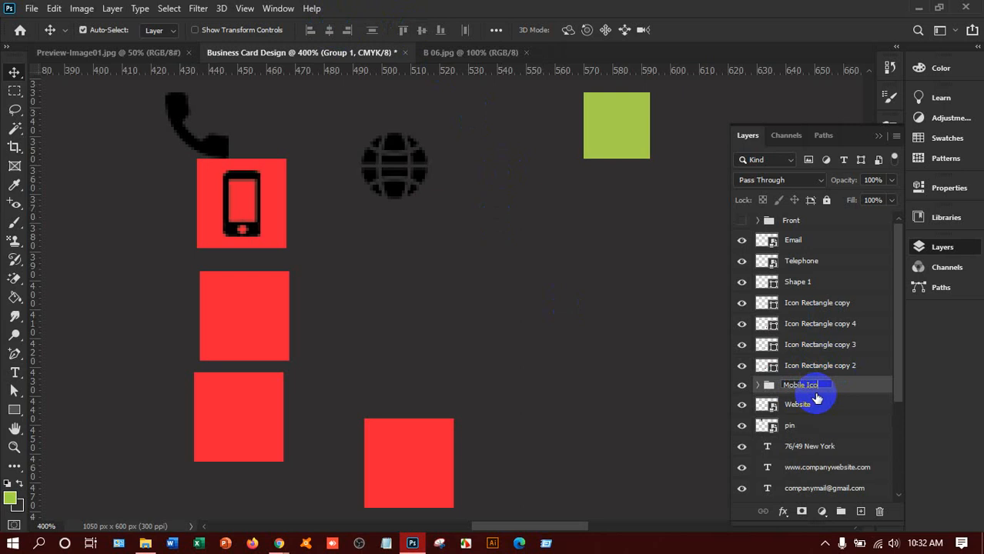
click(837, 388)
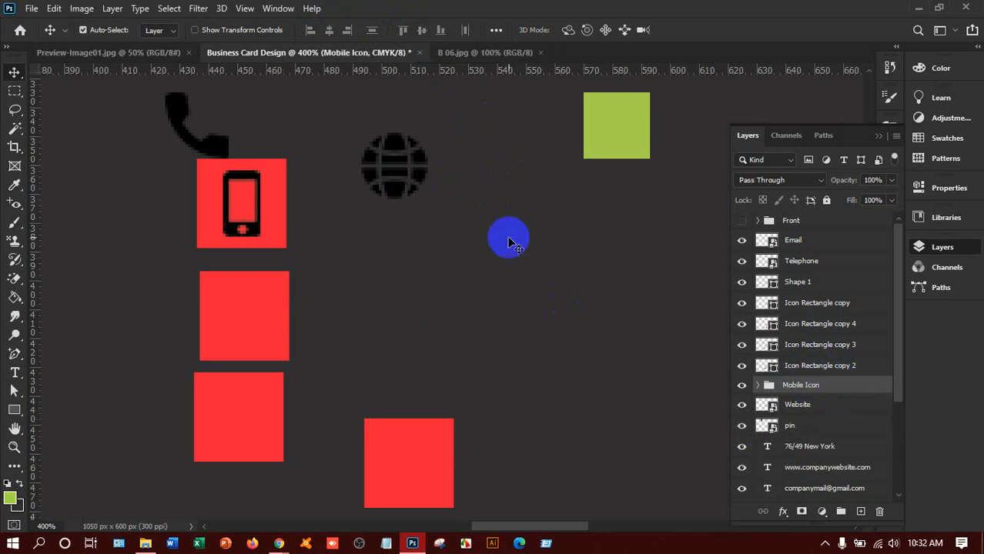
Step: Move the envelope beside the globe and the handset left along the guide, then delete the Telephone layer
scroll(508, 240, up, 1)
drag(381, 90, 466, 205)
drag(215, 186, 162, 185)
key(Delete)
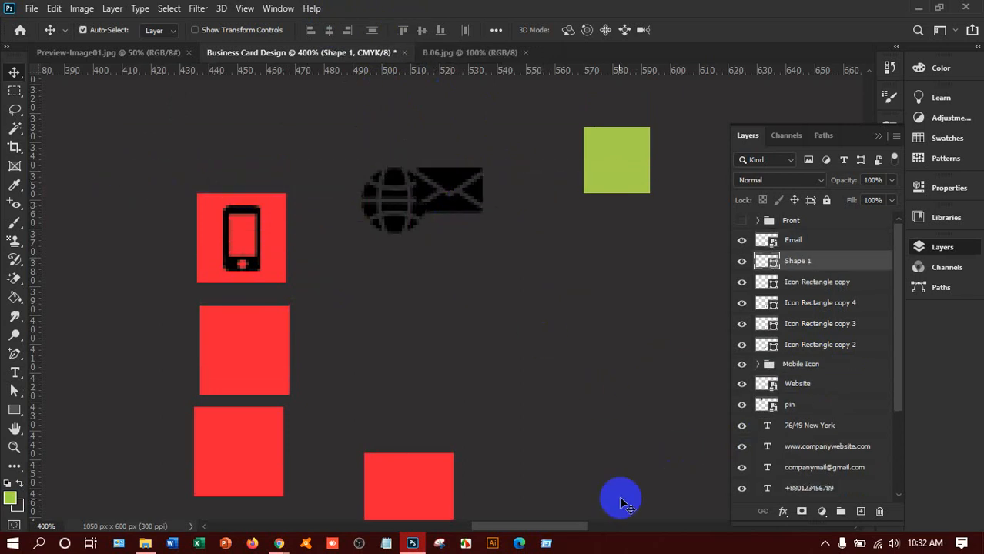
Step: Drag the large location pin down beside the contact icons, right of the green square
scroll(476, 323, up, 1)
scroll(476, 323, up, 5)
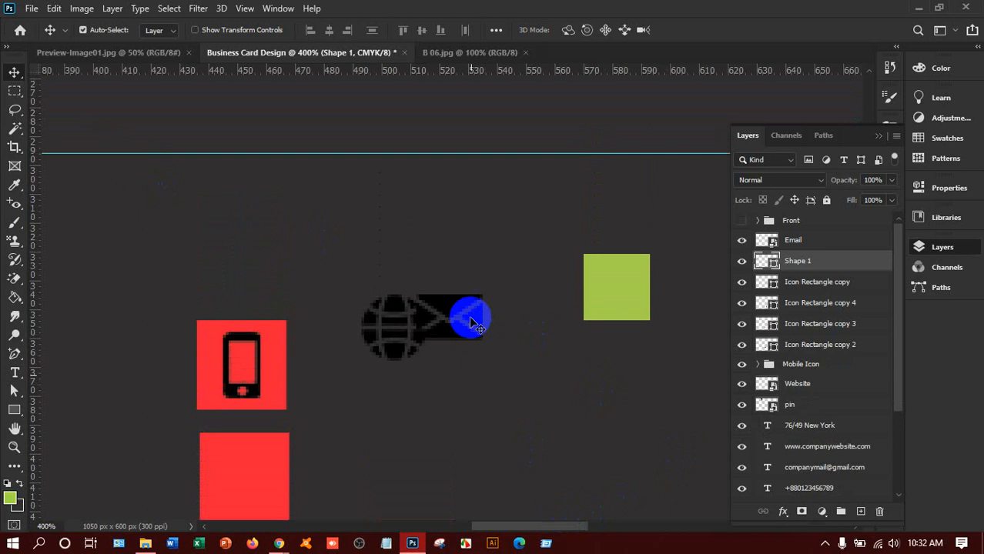
scroll(471, 322, up, 2)
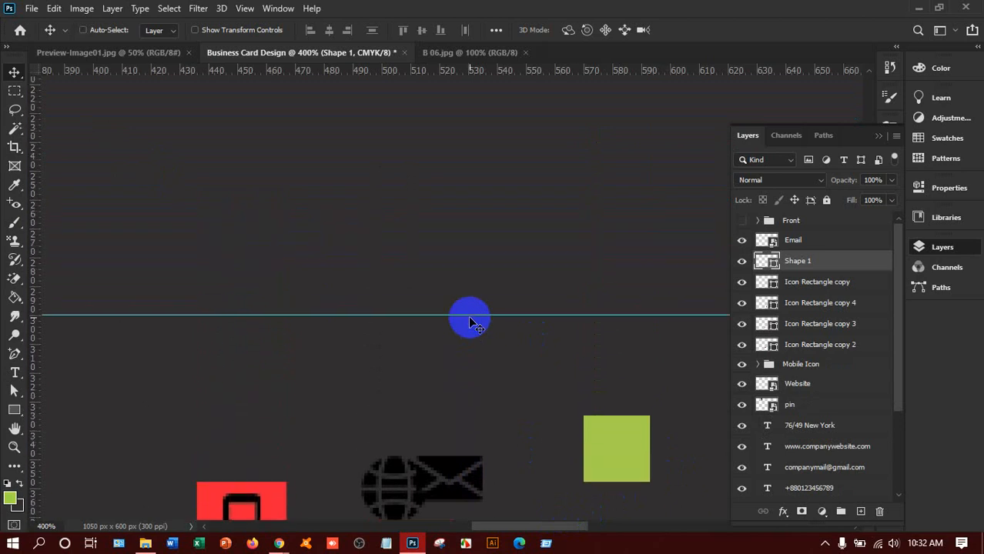
scroll(471, 322, down, 4)
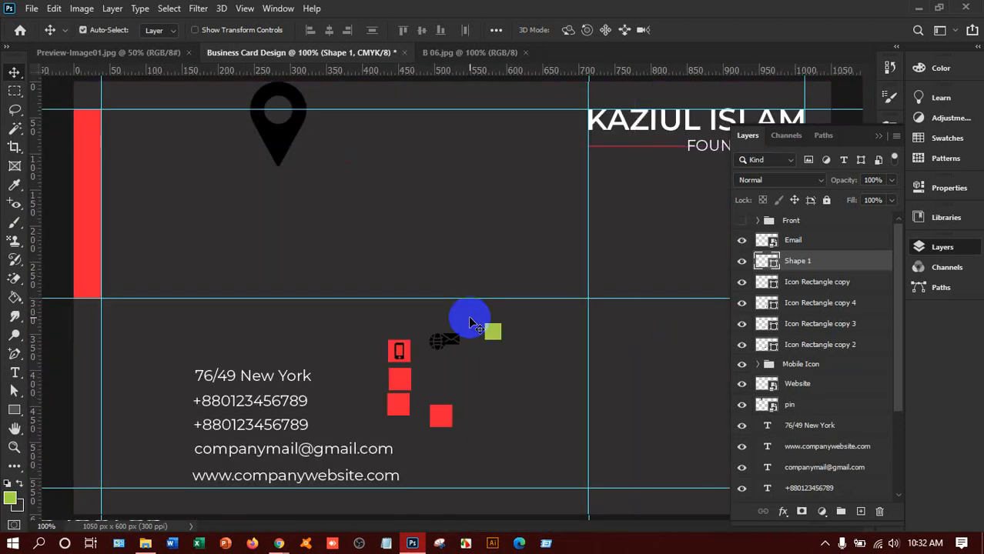
click(271, 140)
drag(272, 140, 556, 364)
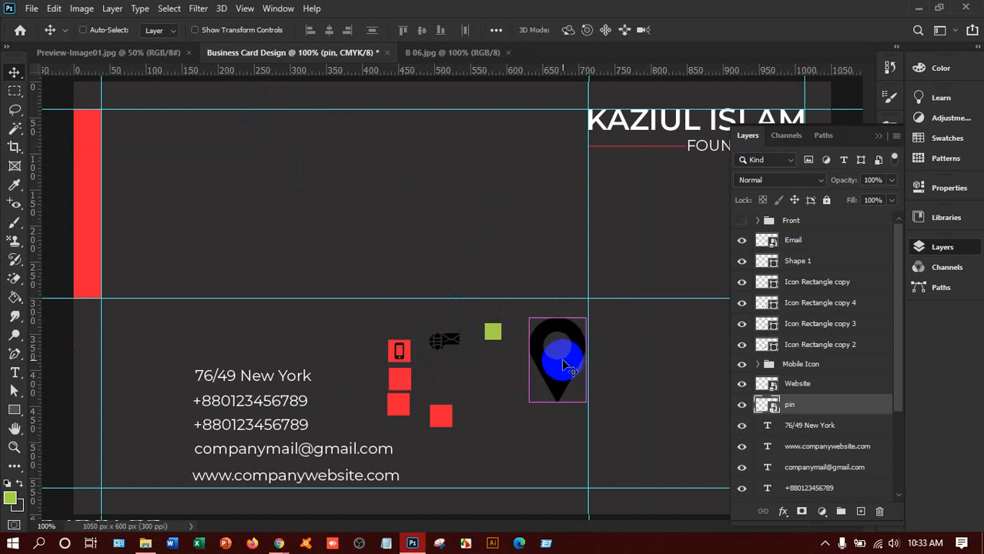
Step: Move the location pin over the green square and begin scaling it down
key(ctrl+plus)
key(ctrl+plus)
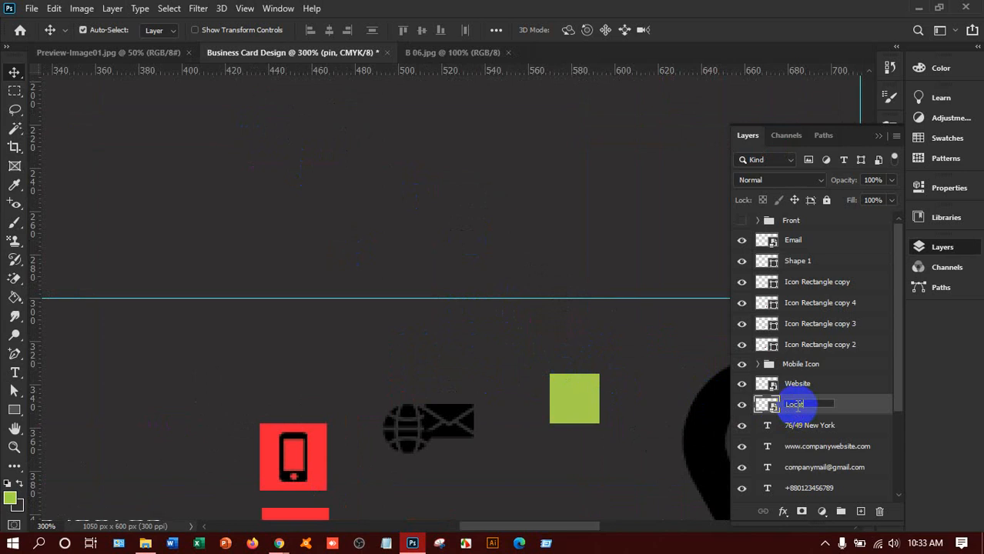
drag(798, 408, 786, 367)
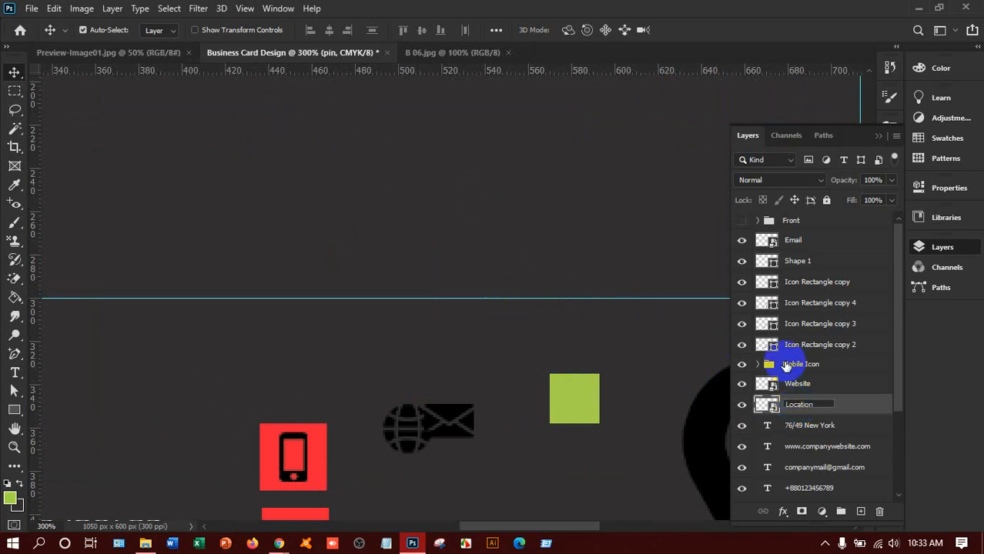
drag(845, 412, 538, 391)
key(ctrl+t)
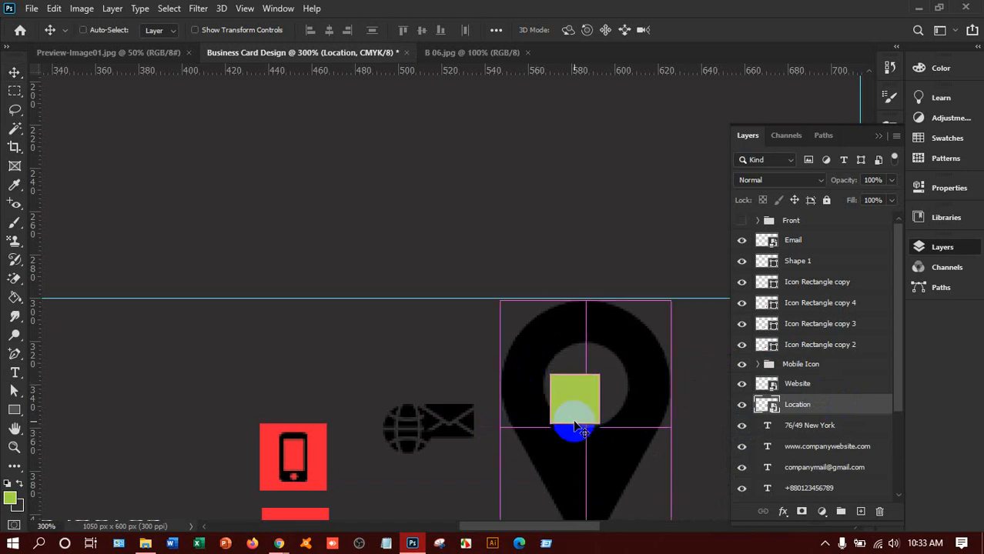
drag(670, 301, 586, 402)
drag(558, 475, 603, 330)
Step: Put the Location layer at the top, shrink the pin to about 1.36%, and place it above the mobile icon
drag(793, 392, 793, 227)
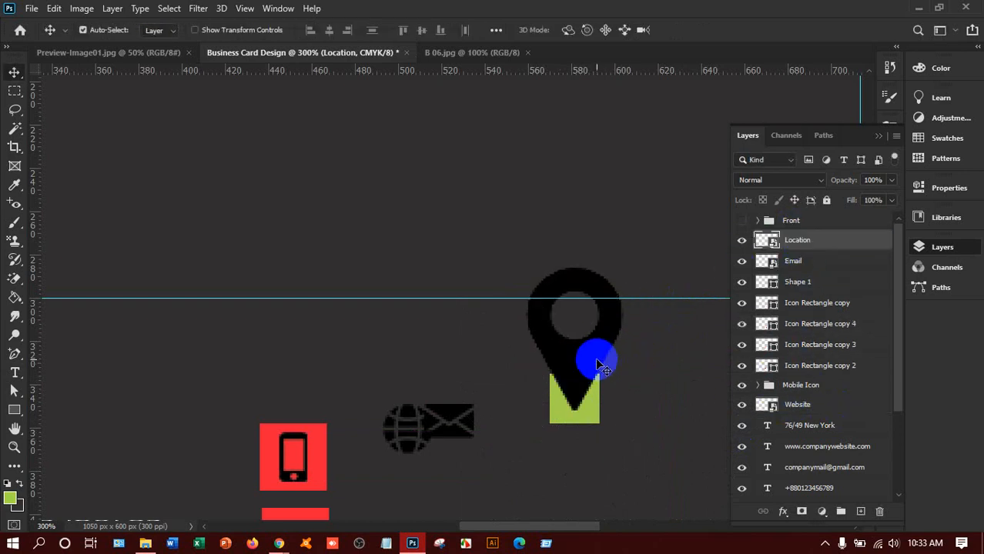
drag(597, 360, 615, 471)
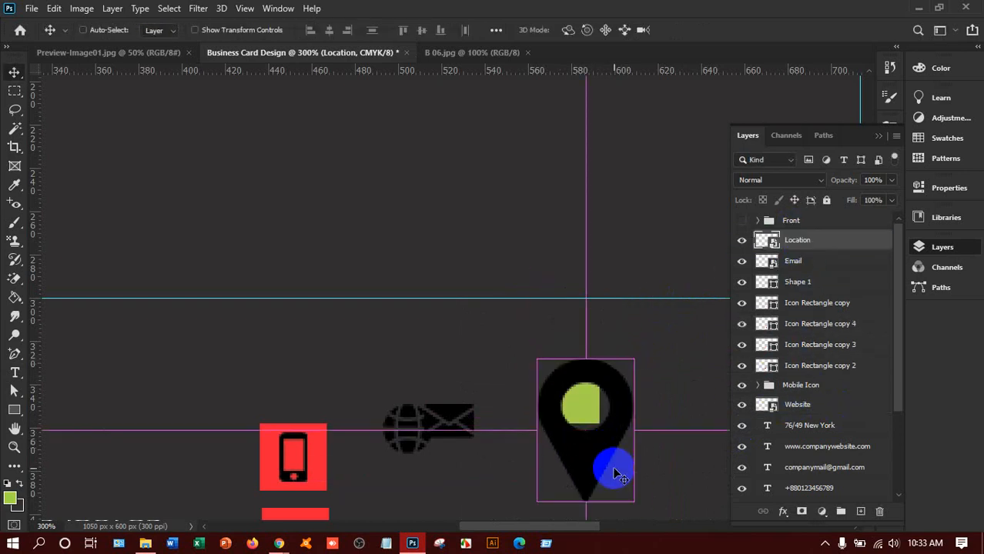
key(ctrl+t)
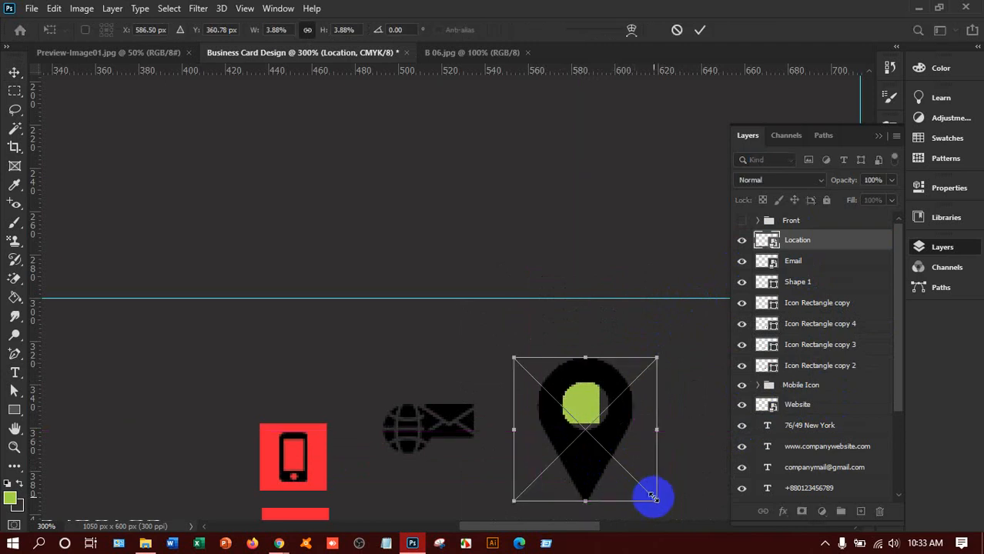
drag(643, 495, 601, 426)
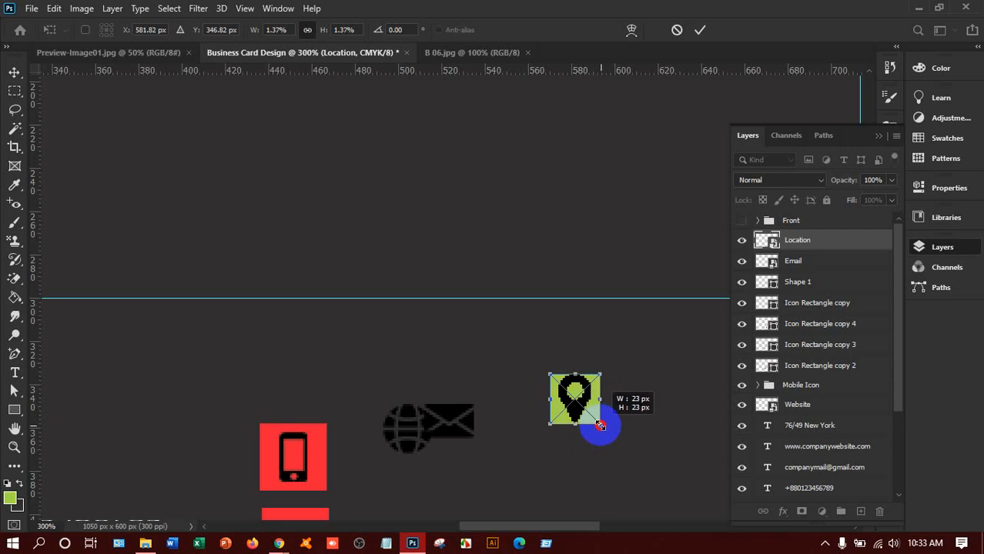
key(Return)
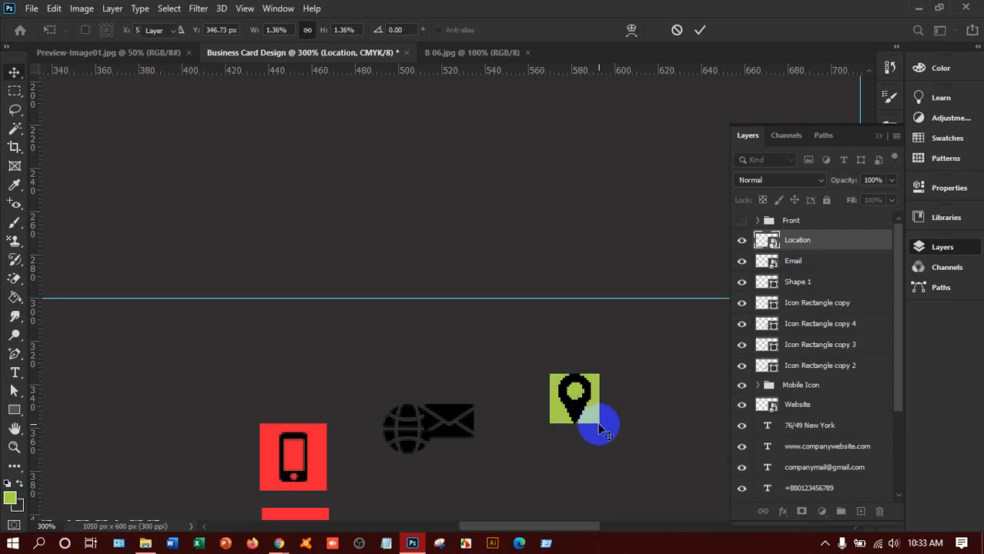
drag(578, 409, 323, 380)
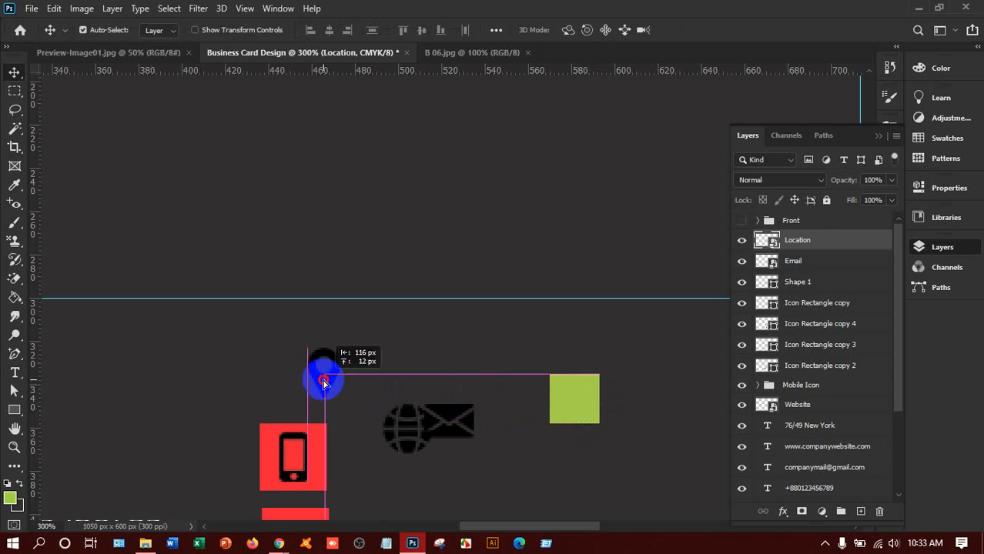
Step: Place the phone image from Downloads into the card as an embedded layer
click(31, 8)
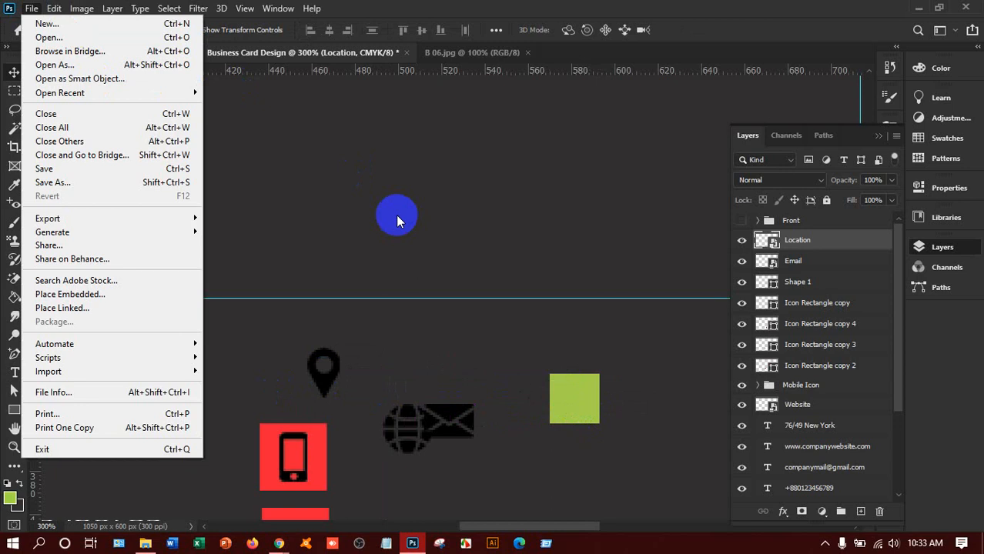
click(107, 295)
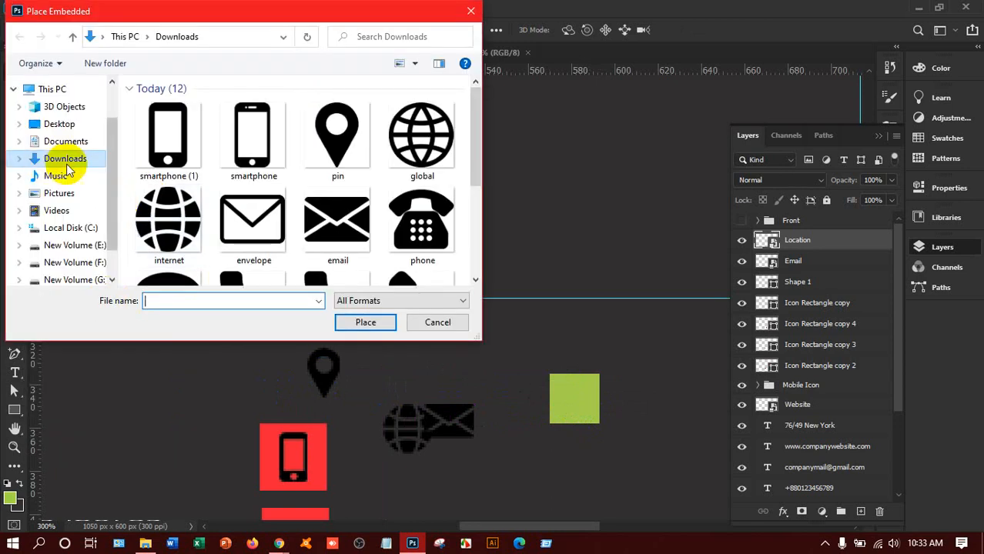
scroll(324, 196, down, 1)
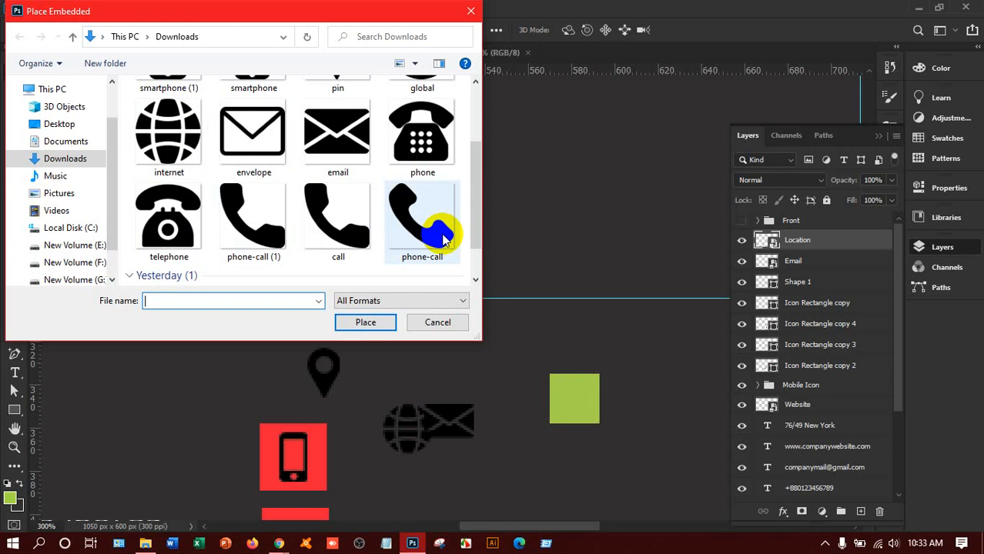
click(410, 166)
click(362, 322)
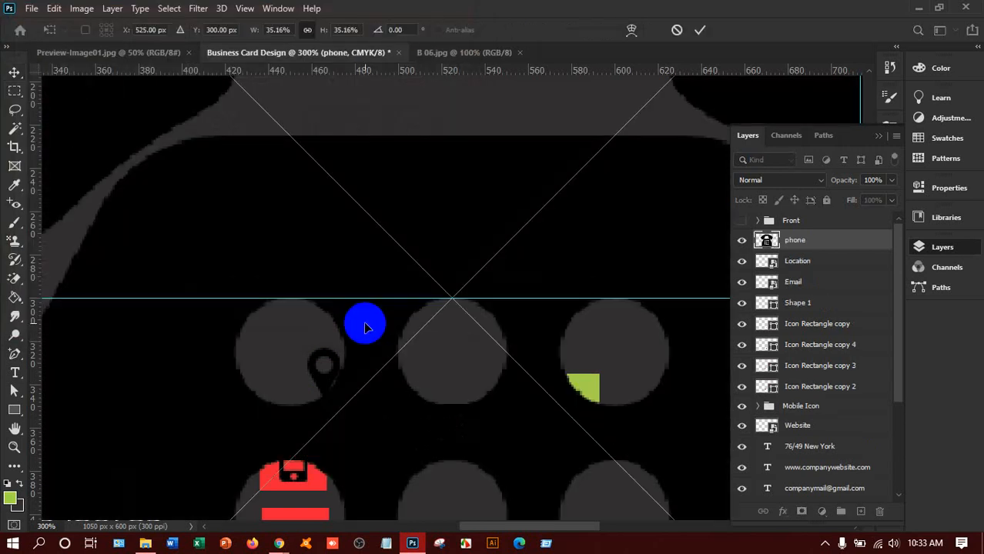
Step: Scale the phone image to about 1.41% (24 px), set it on the green square, and commit
key(ctrl+0)
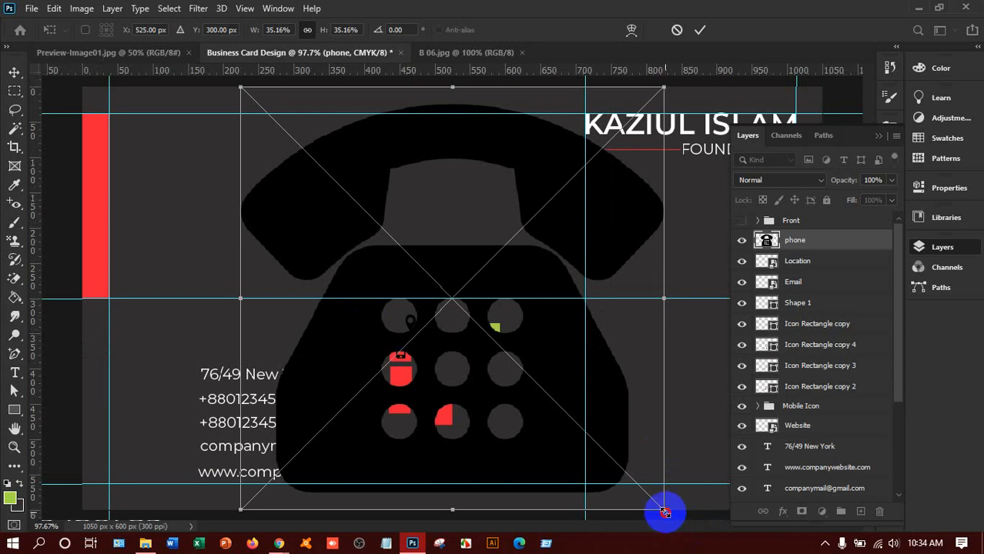
drag(661, 511, 508, 304)
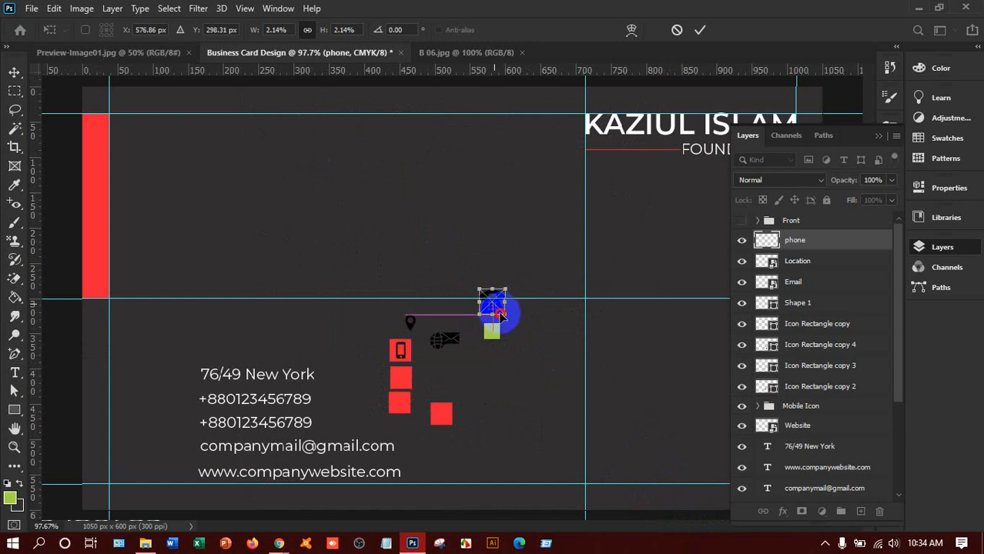
drag(500, 332, 500, 337)
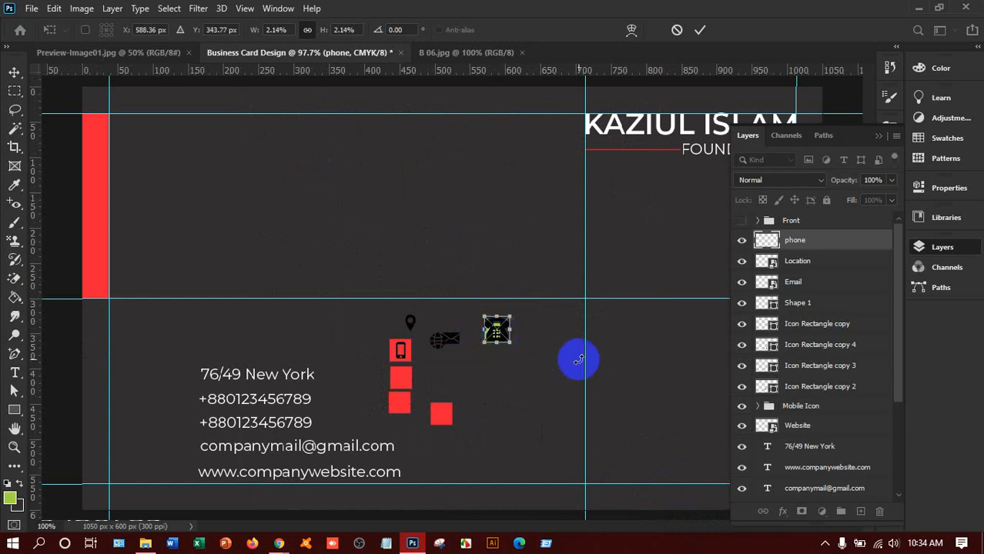
key(ctrl+plus)
key(ctrl+plus)
key(ctrl+plus)
key(ctrl+plus)
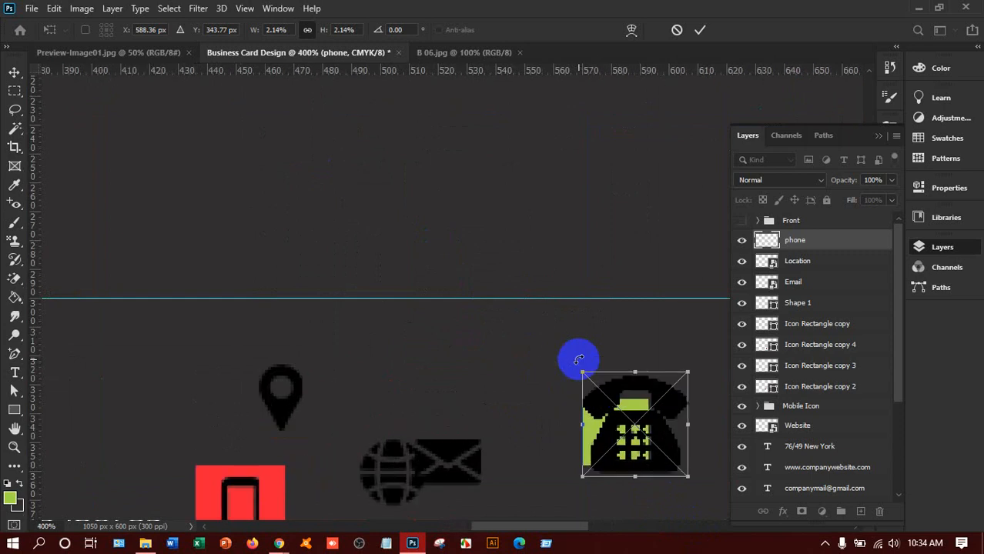
scroll(569, 385, down, 5)
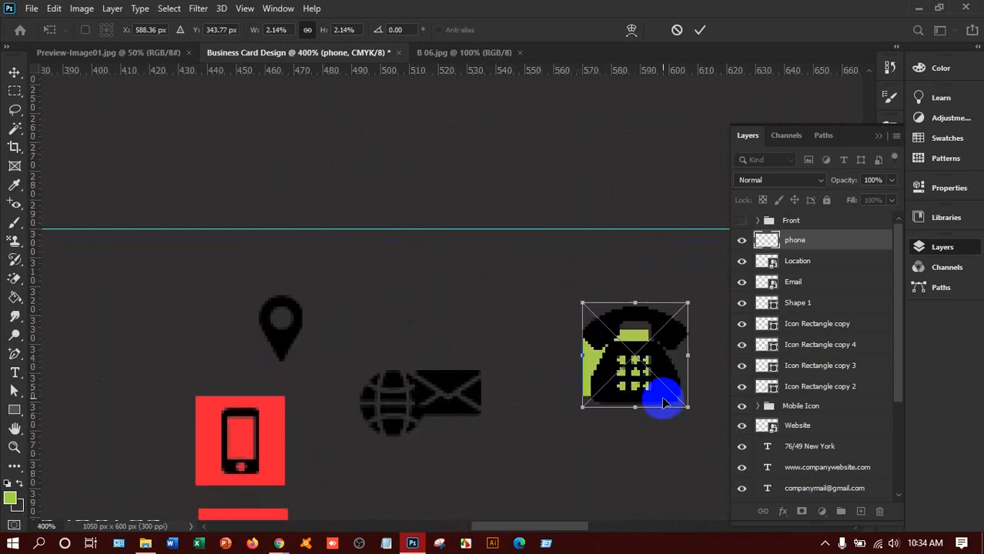
mouse_move(663, 403)
mouse_down()
mouse_move(664, 420)
mouse_move(645, 408)
mouse_up()
click(699, 29)
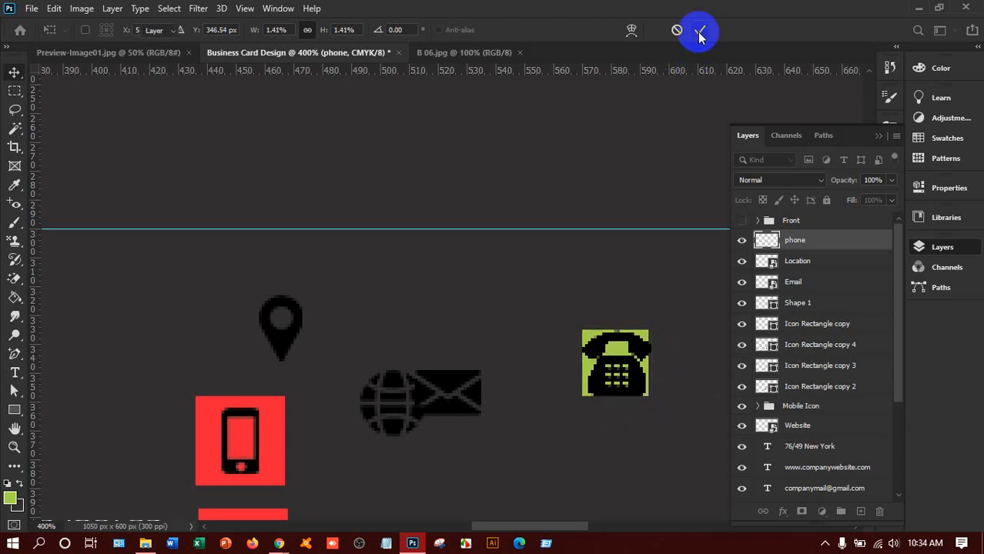
Step: Move the Telephone layer above Icon Rectangle copy 2 and set the telephone icon in the lower red square
drag(623, 371, 435, 348)
scroll(450, 345, down, 5)
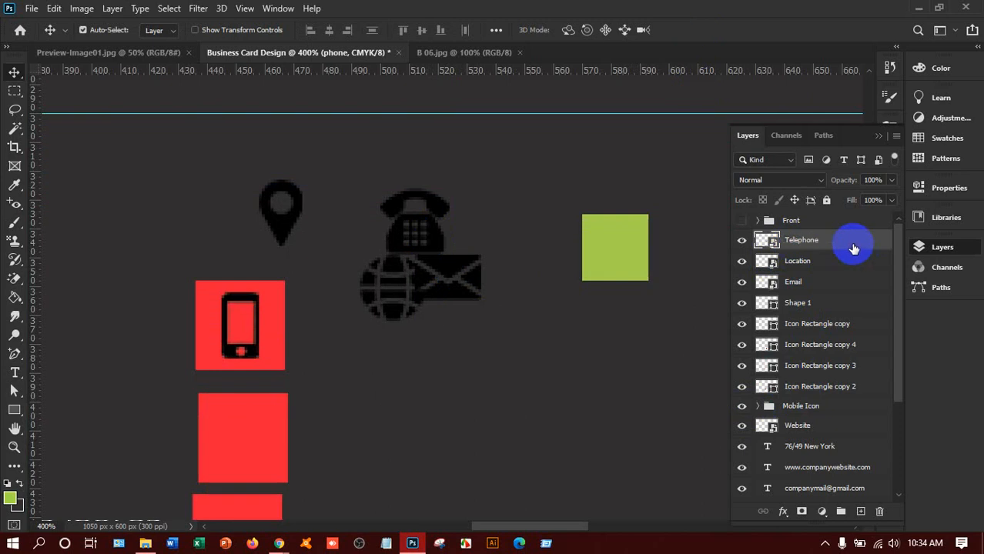
drag(847, 241, 838, 379)
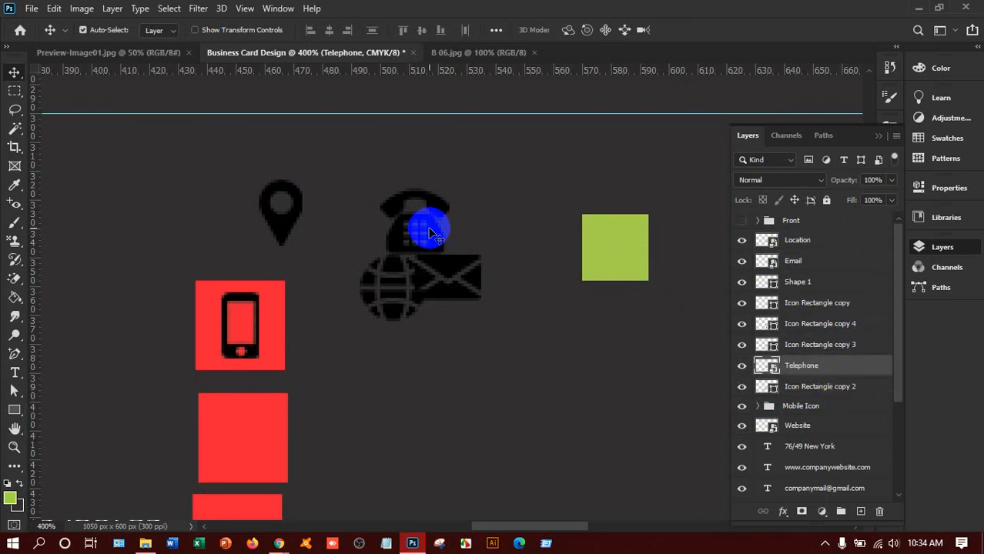
drag(431, 231, 262, 455)
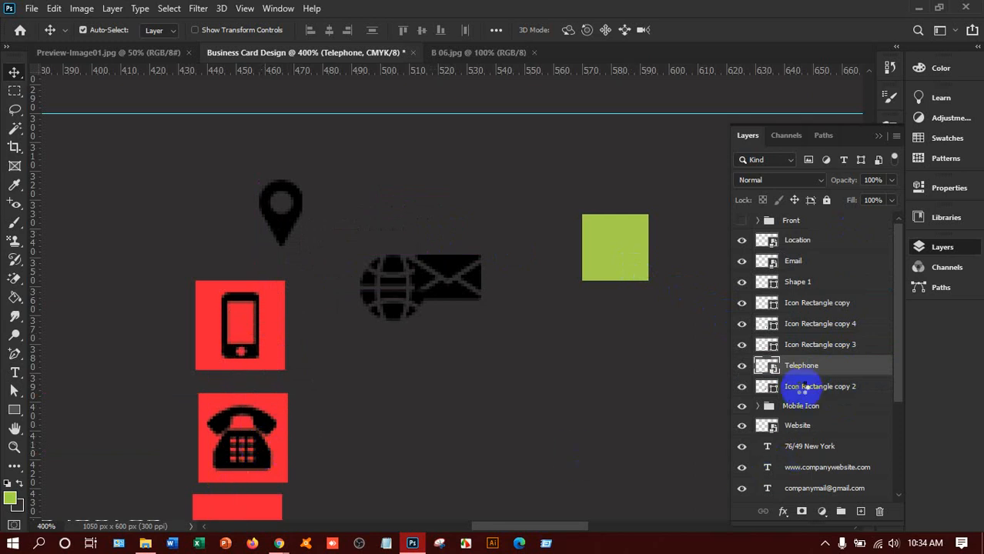
Step: Centre the telephone horizontally on its red square and group the pair as 'Telephone Icon'
shift+click(802, 388)
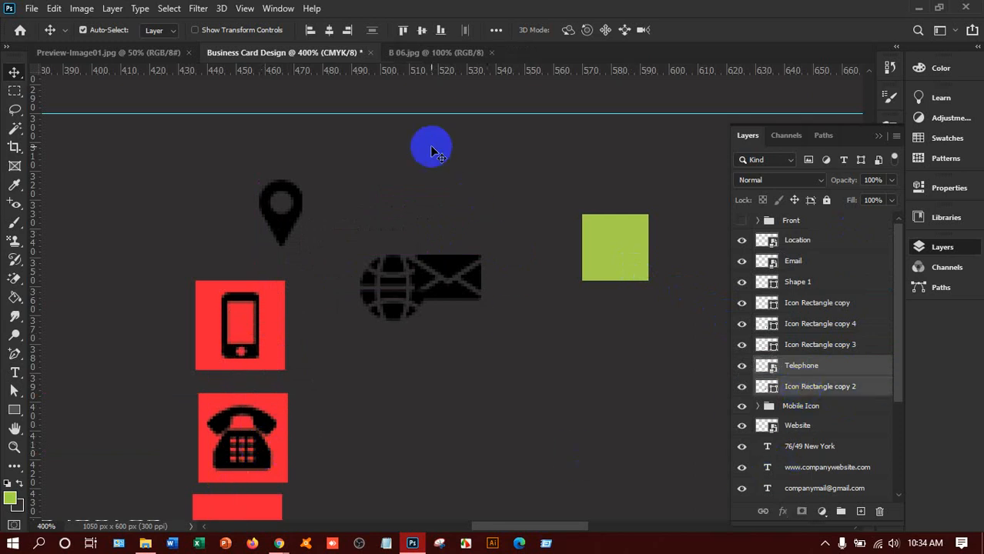
click(329, 29)
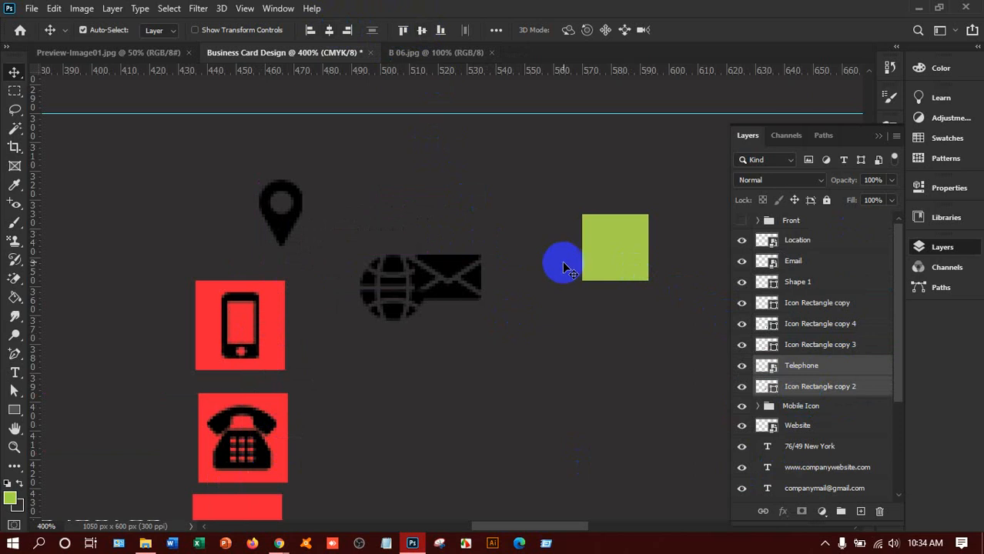
key(ctrl+g)
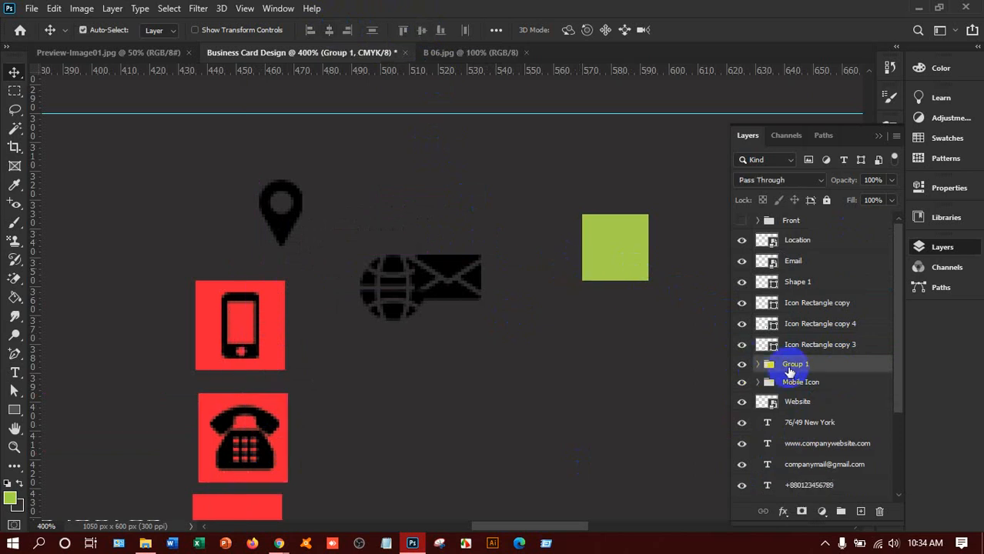
double_click(800, 366)
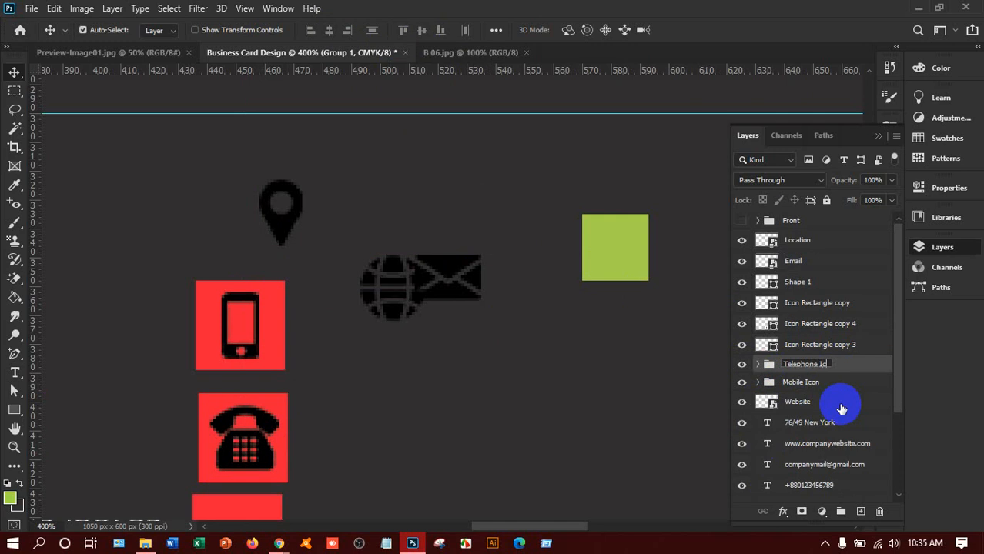
click(861, 362)
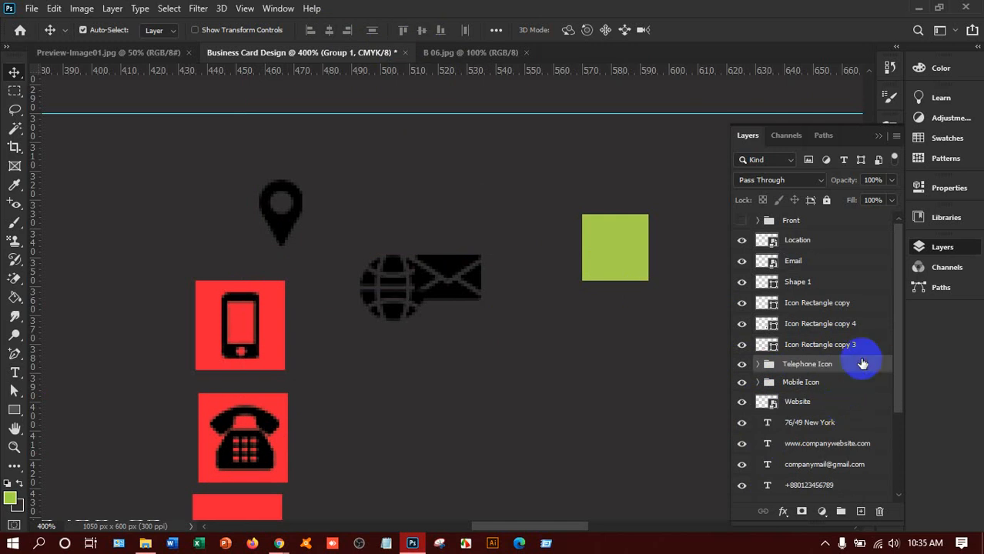
Step: Move the envelope onto the bottom-left red square and the Email layer above Icon Rectangle copy 3
scroll(447, 342, down, 3)
scroll(444, 342, down, 3)
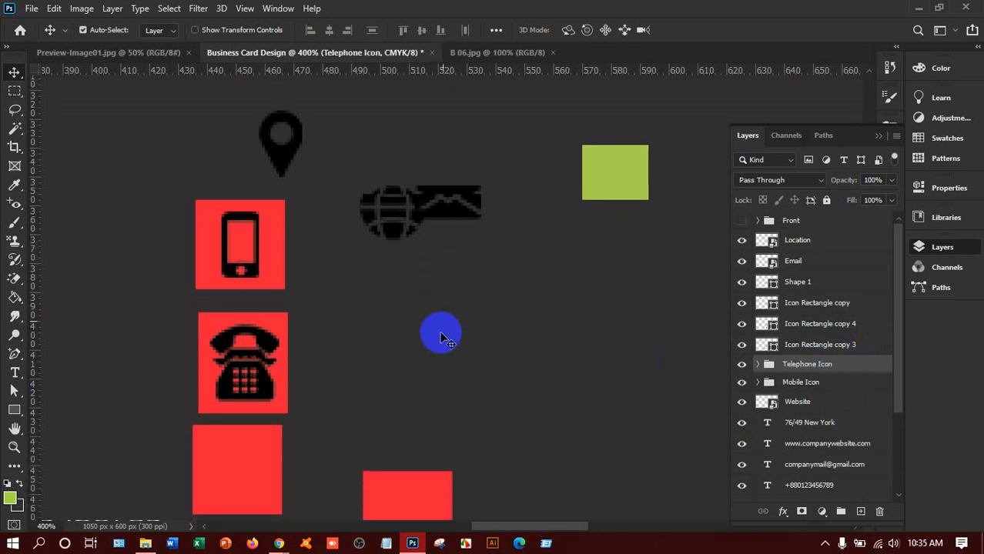
drag(450, 202, 243, 445)
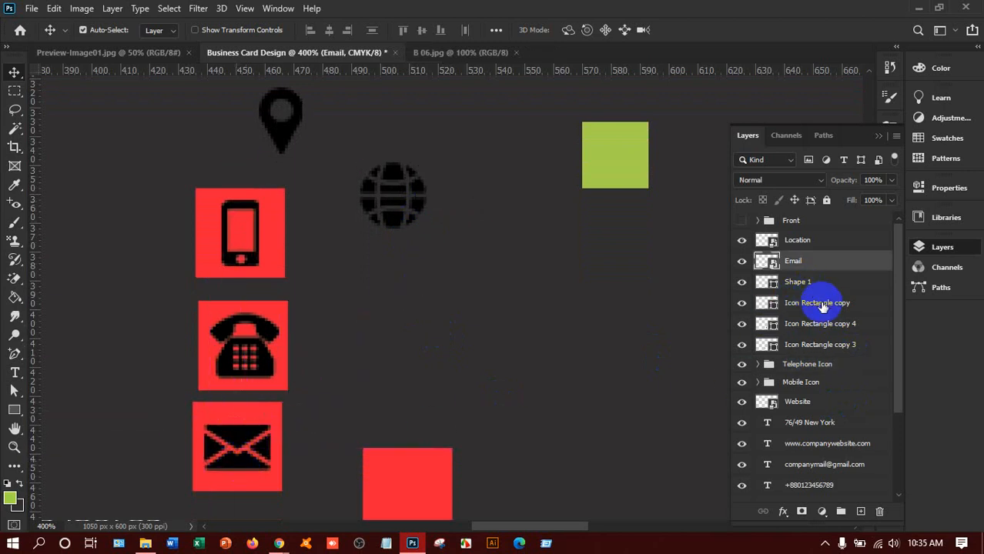
drag(804, 261, 821, 351)
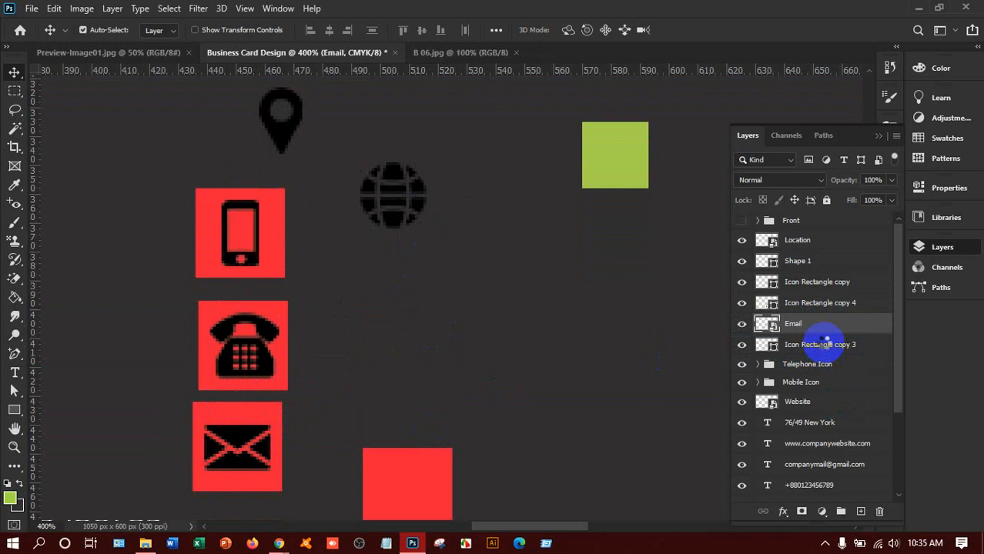
Step: Group the Email layer with Icon Rectangle copy 3 and name the group 'Mail'
shift+click(821, 344)
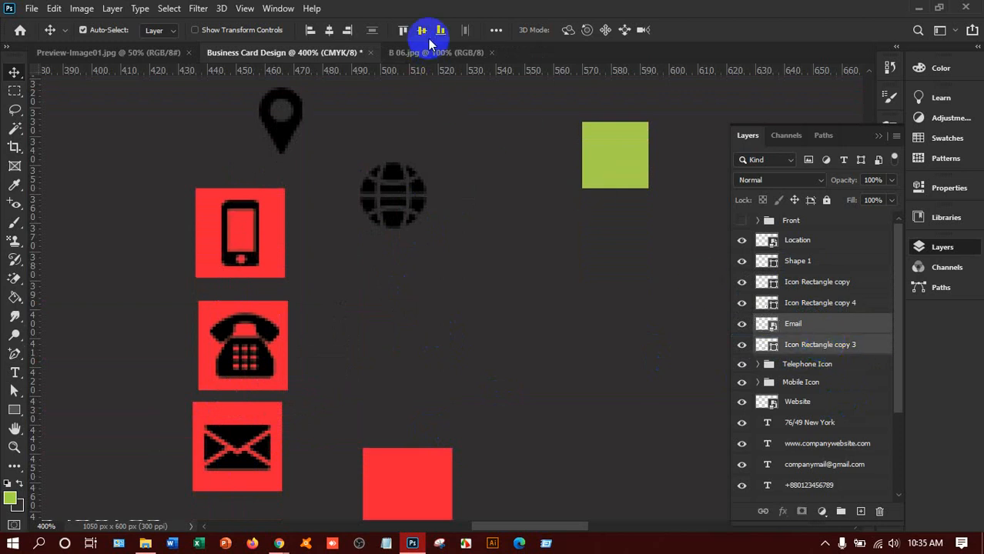
key(ctrl)
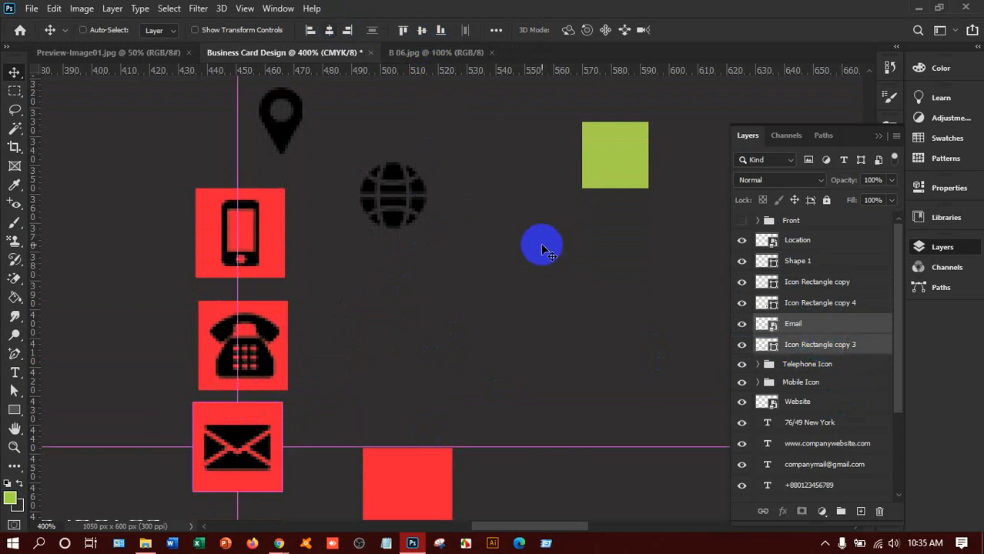
key(ctrl+g)
double_click(800, 323)
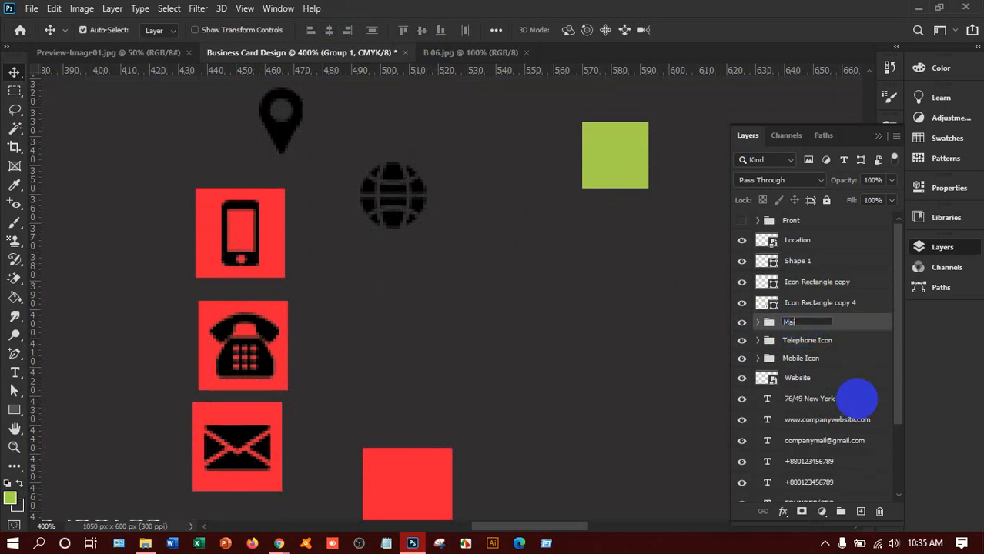
click(854, 324)
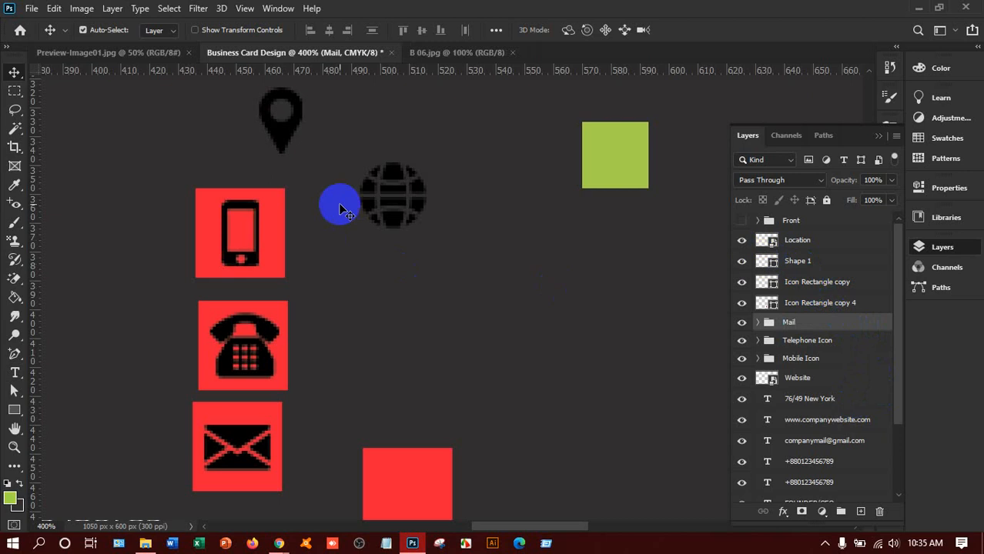
Step: Move a red square into the middle position, removing an accidental duplicate
drag(394, 194, 413, 395)
drag(442, 492, 553, 386)
alt+drag(467, 287, 466, 225)
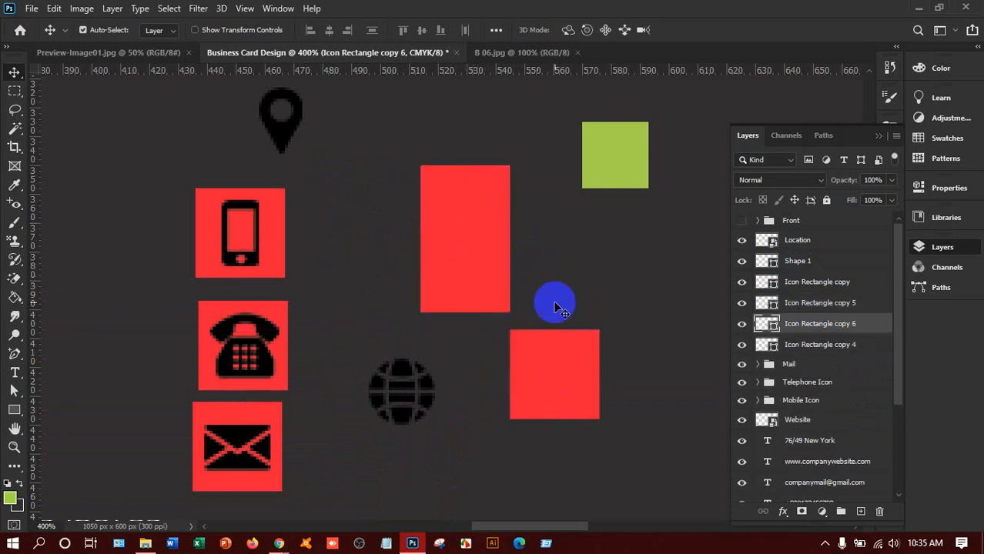
key(Delete)
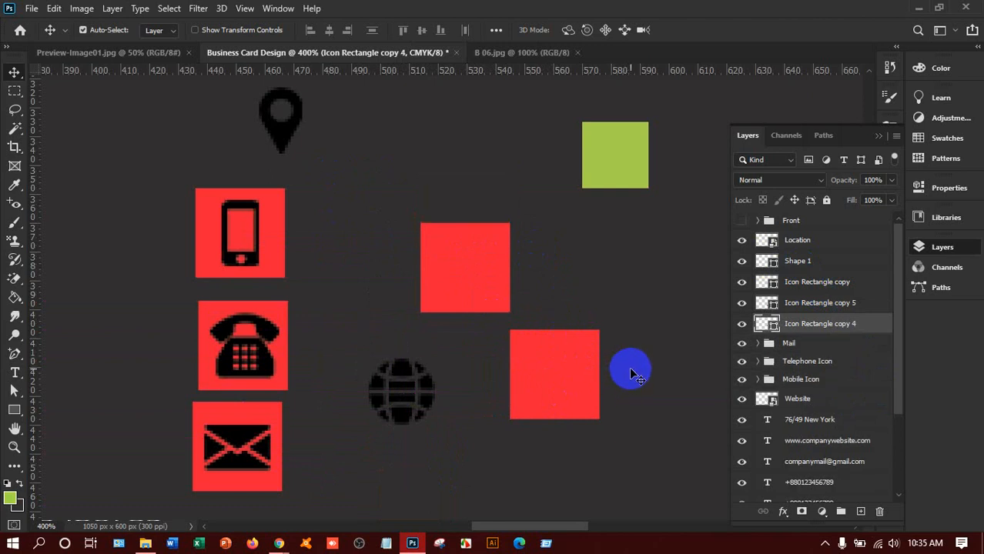
drag(506, 276, 450, 272)
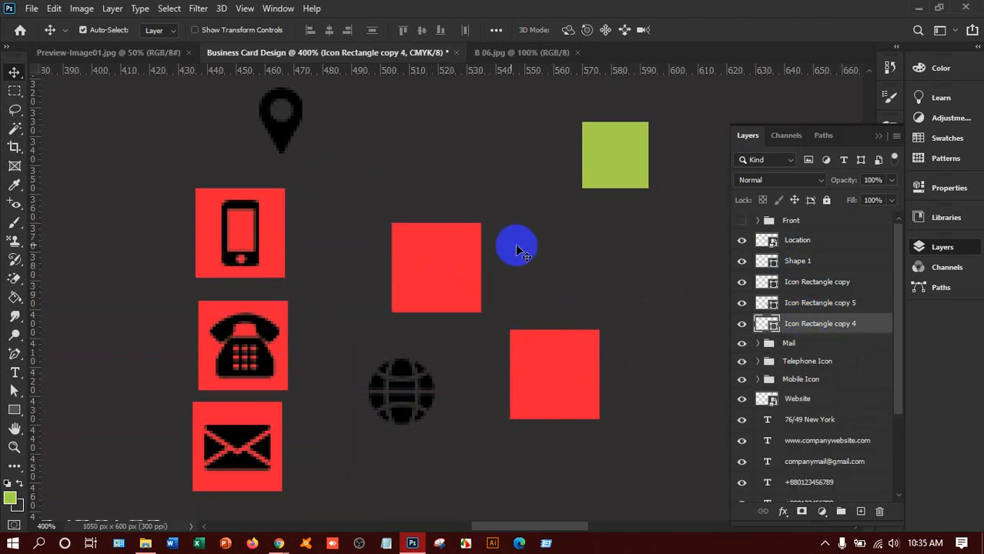
Step: Centre the globe on the middle square, group them as 'Website', and move the pin to the lower-right square
drag(402, 390, 441, 268)
drag(850, 397, 823, 305)
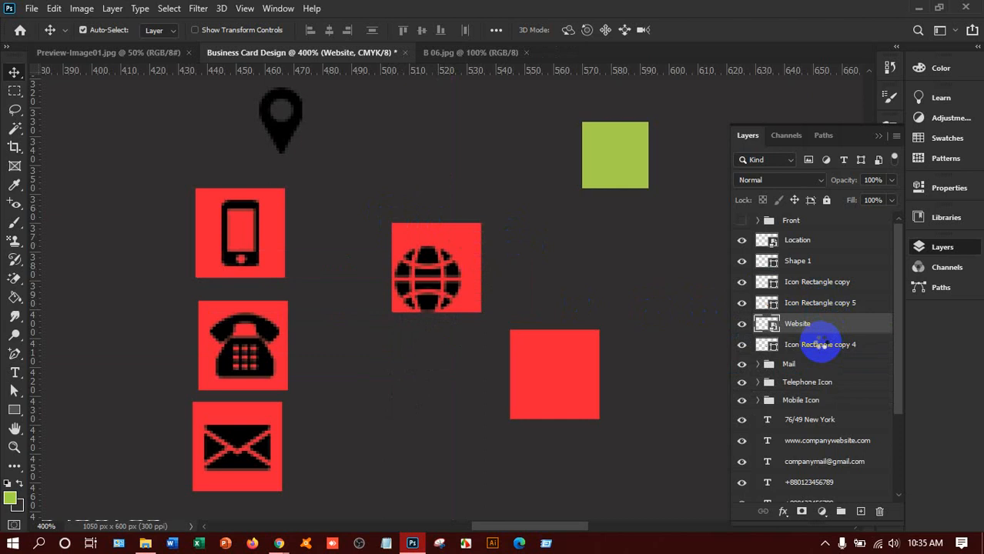
shift+click(819, 344)
click(422, 31)
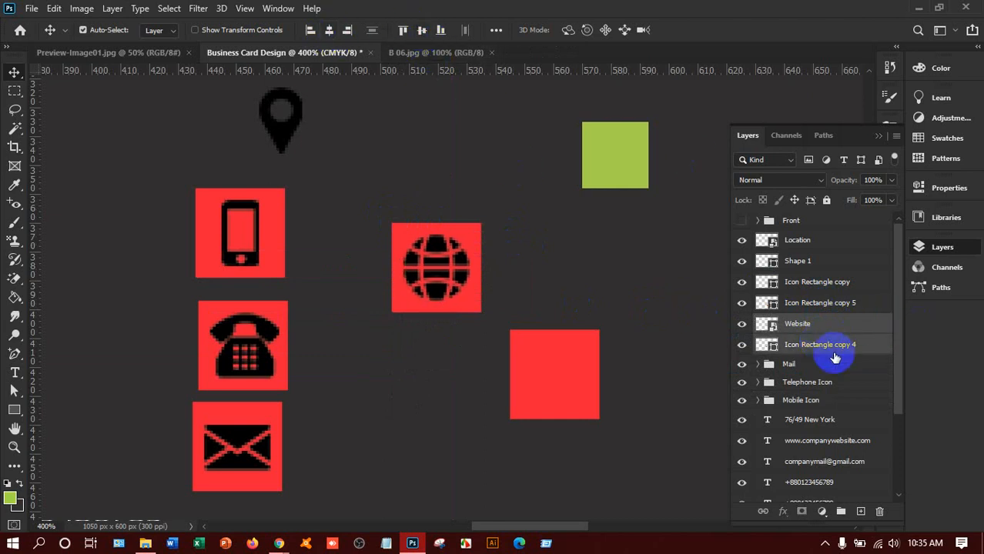
key(ctrl+g)
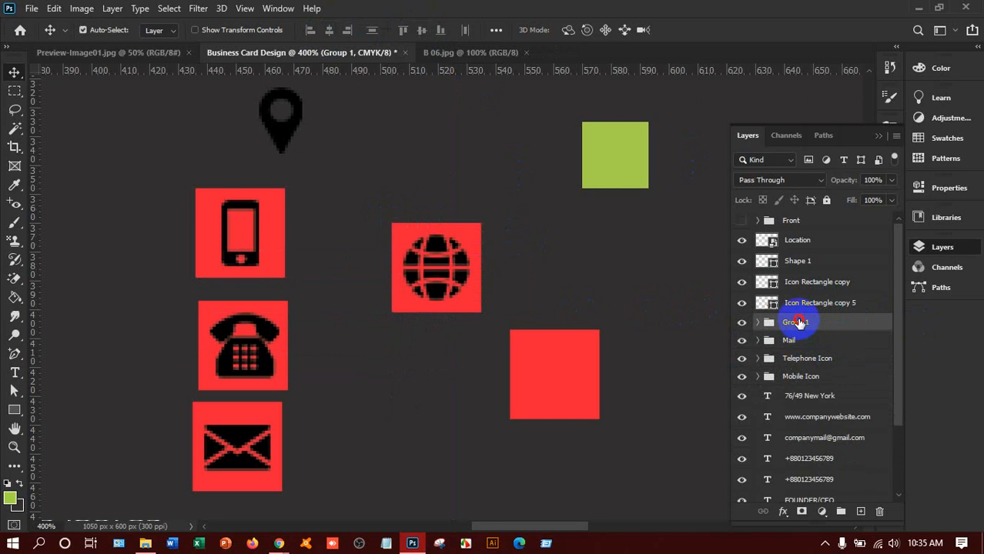
double_click(799, 322)
text(Website)
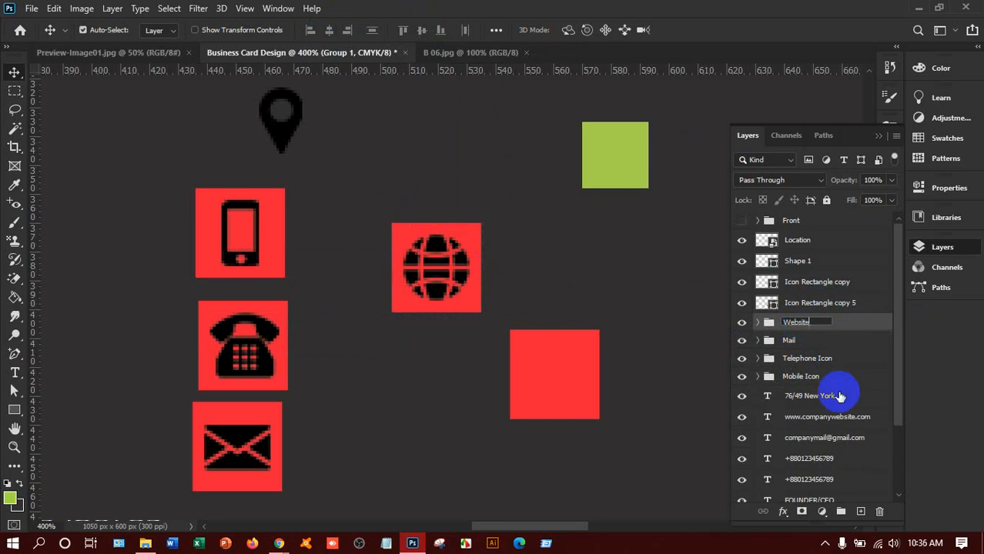
click(841, 323)
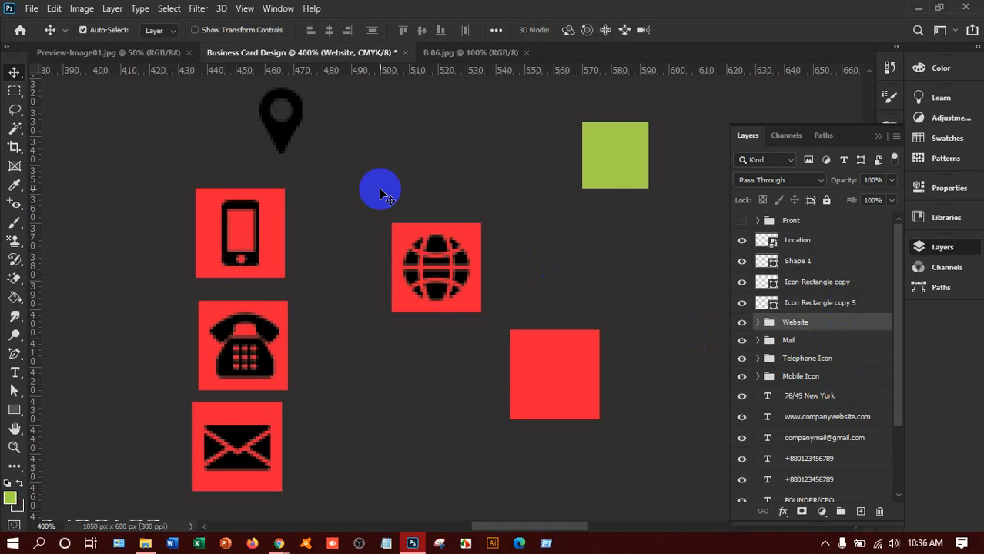
drag(279, 127, 558, 388)
Step: Centre the pin horizontally on Icon Rectangle copy 5 and group the pair as 'Location'
drag(836, 247, 835, 309)
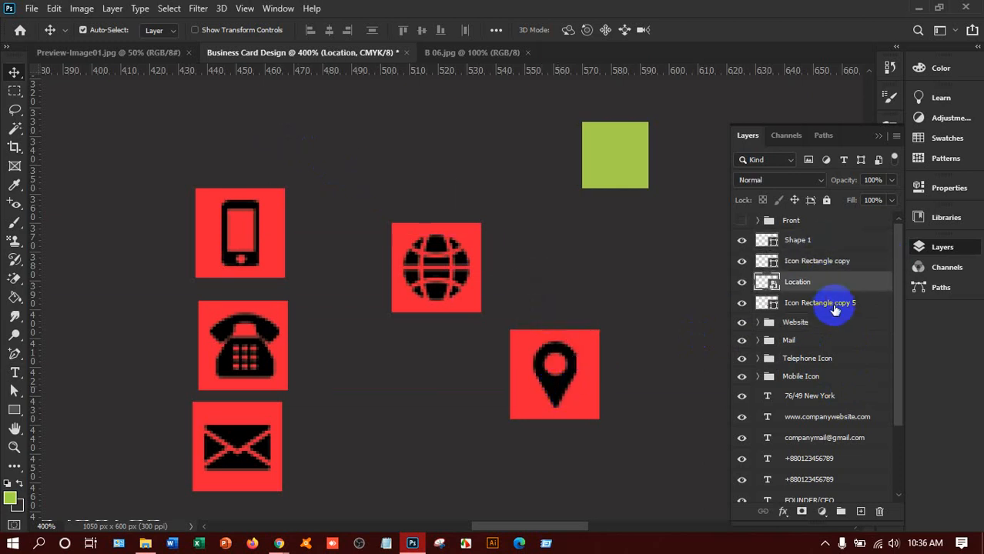
ctrl+click(832, 302)
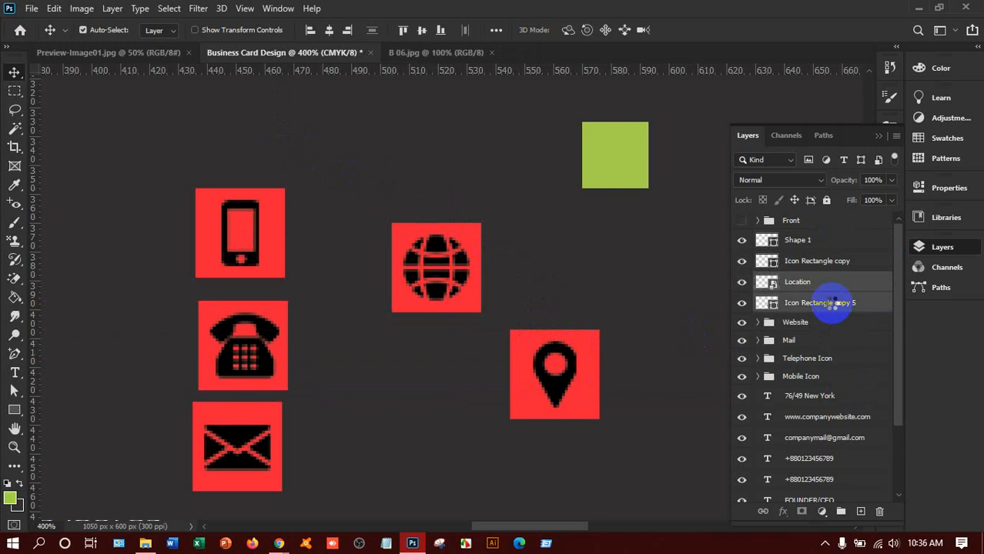
click(329, 33)
key(ctrl)
key(ctrl+g)
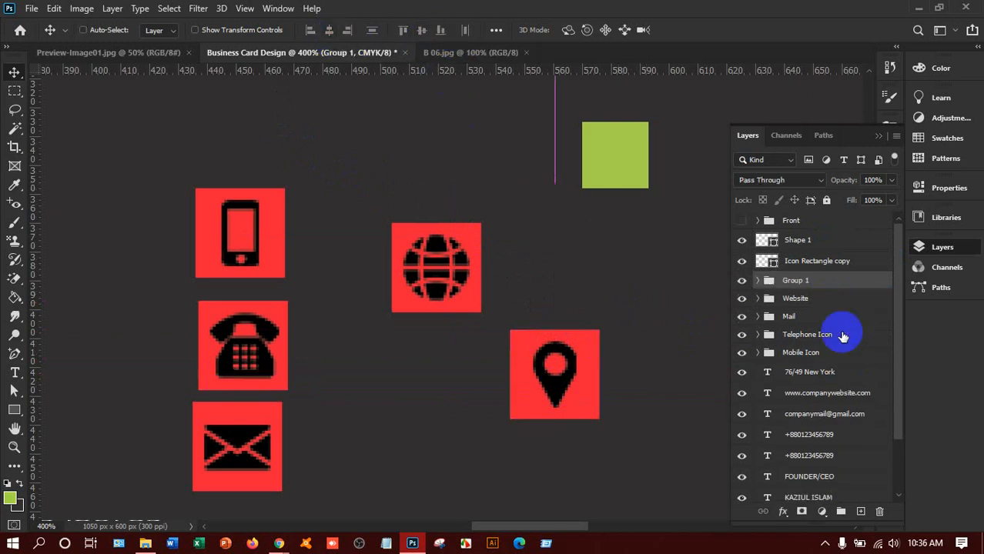
double_click(799, 280)
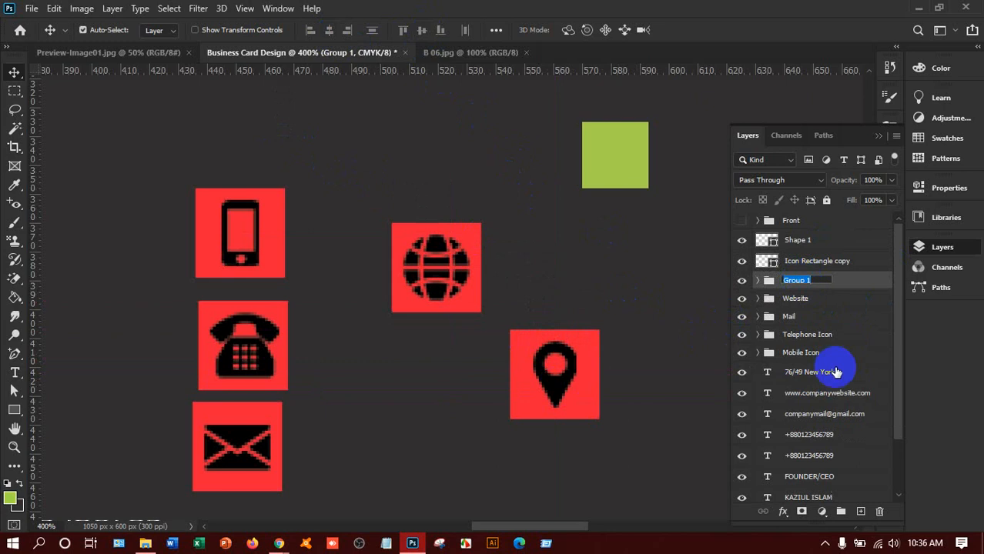
text(Location)
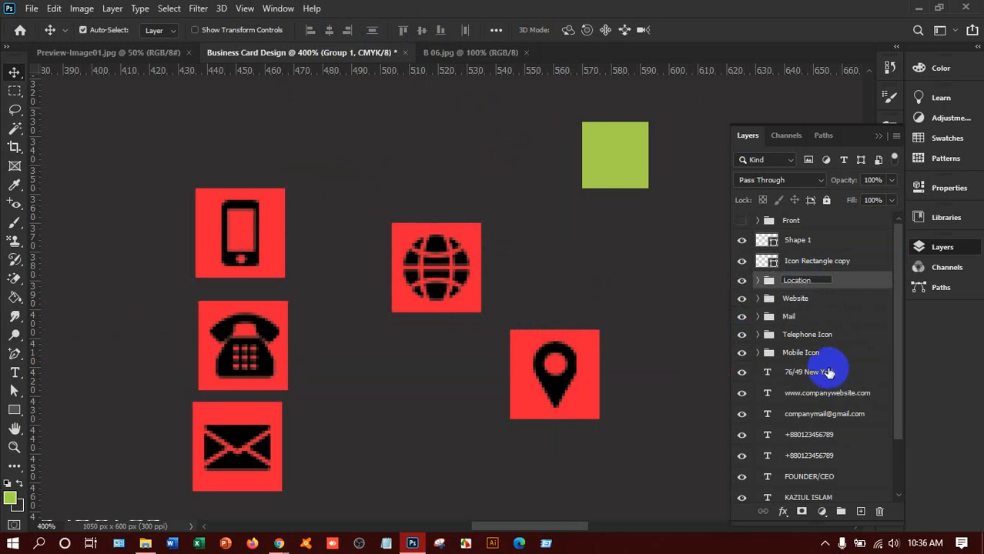
click(852, 283)
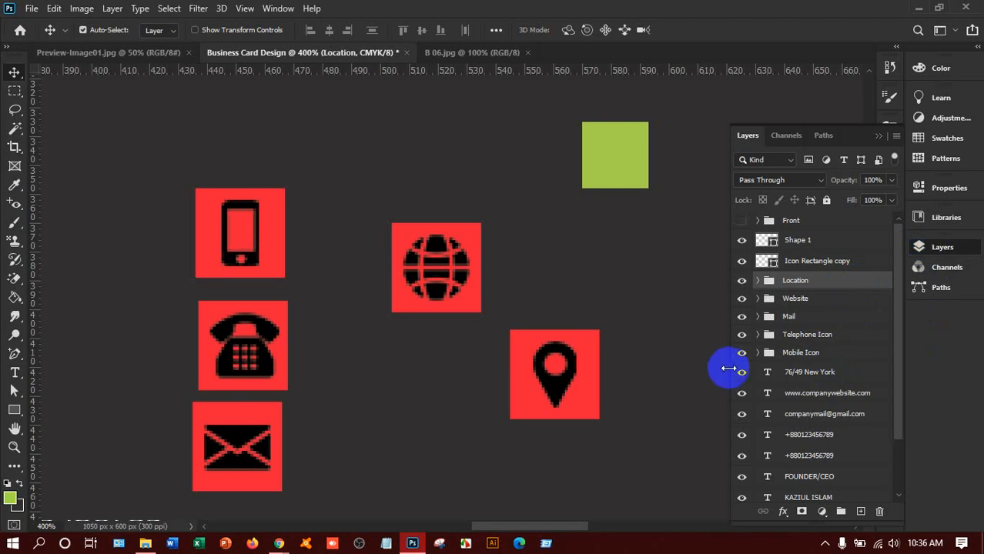
Step: Rename the Icon Rectangle copy 5 layer to 'Icon Rectangle'
drag(761, 333, 758, 281)
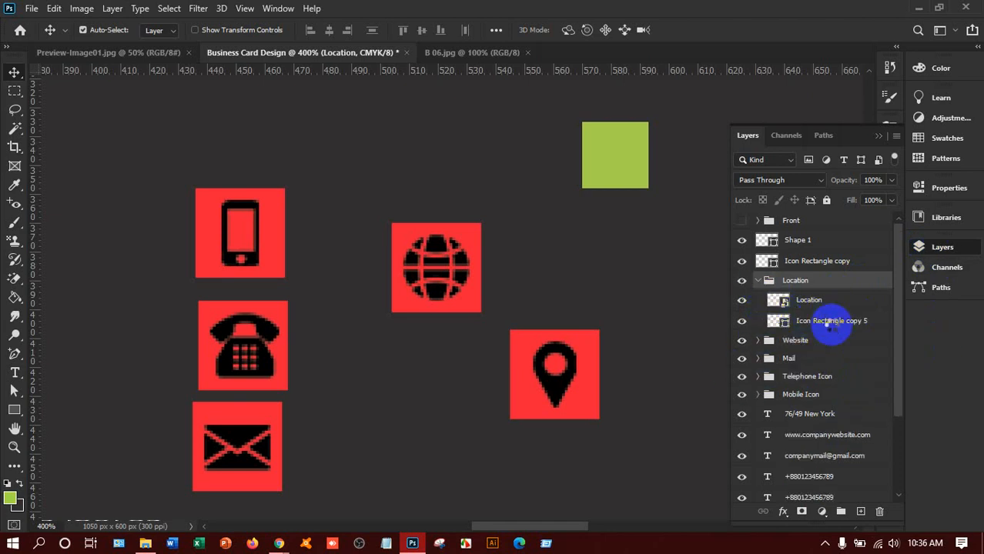
double_click(830, 322)
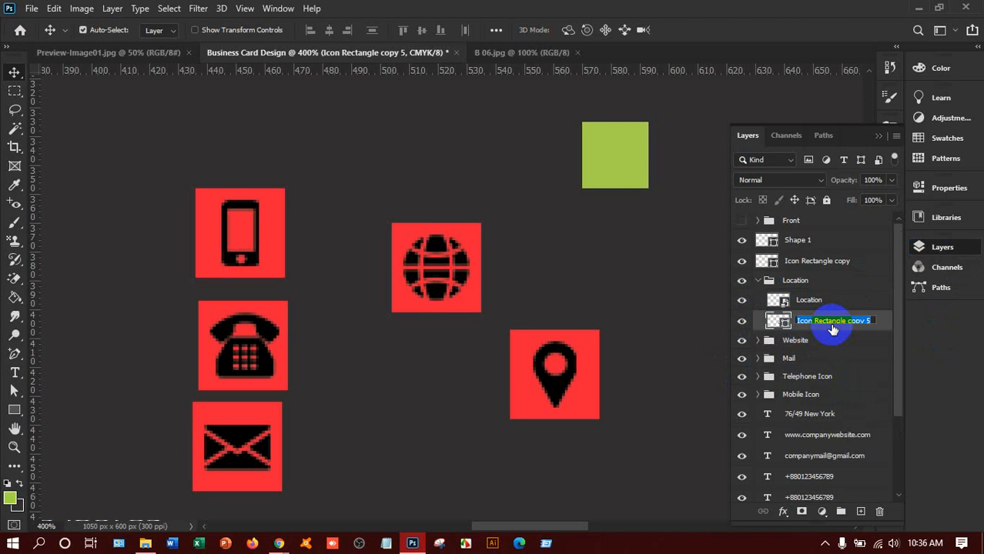
text(Ic)
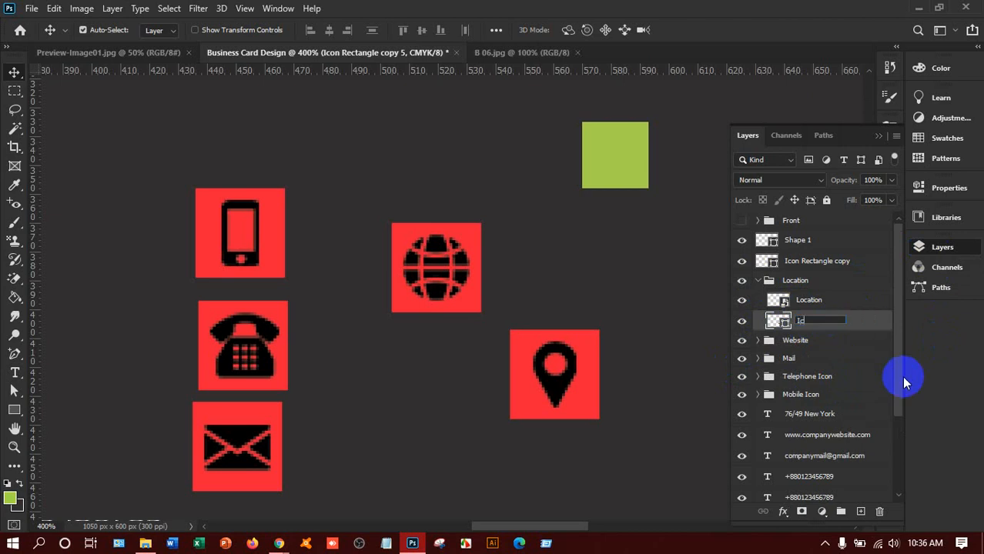
text(on Rectangle)
key(Return)
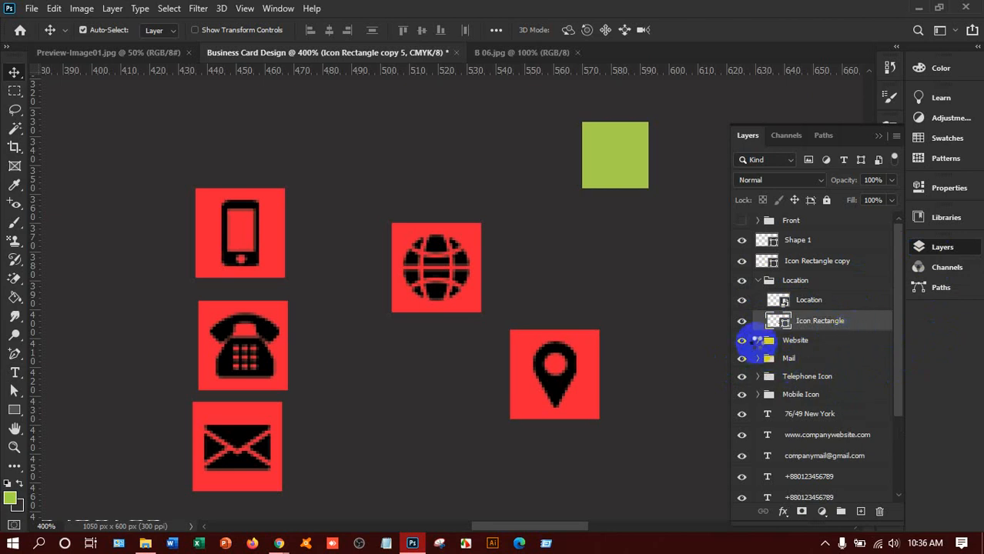
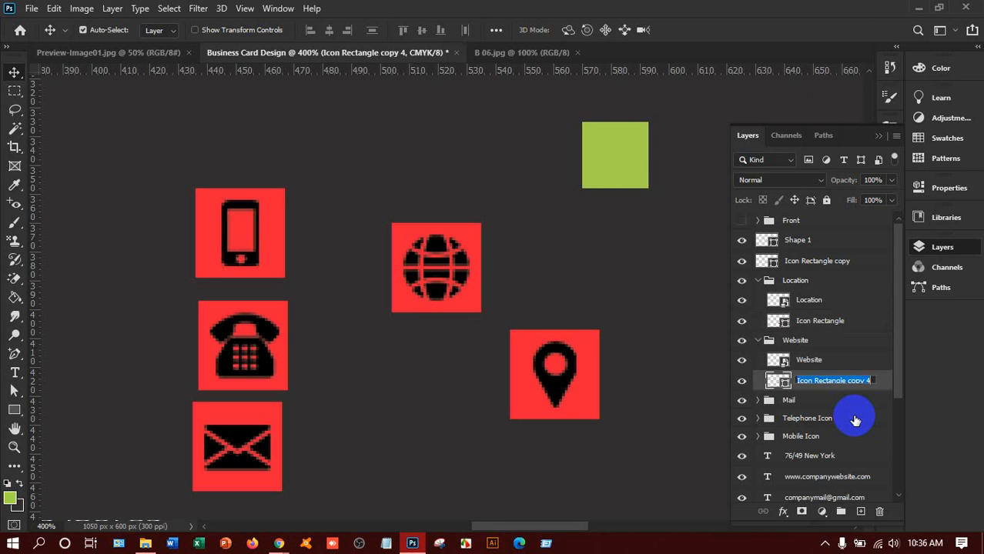
Step: Rename the Website and Mail icon background layers to 'Website rectangle' and 'Email Rectangle'
text(Website)
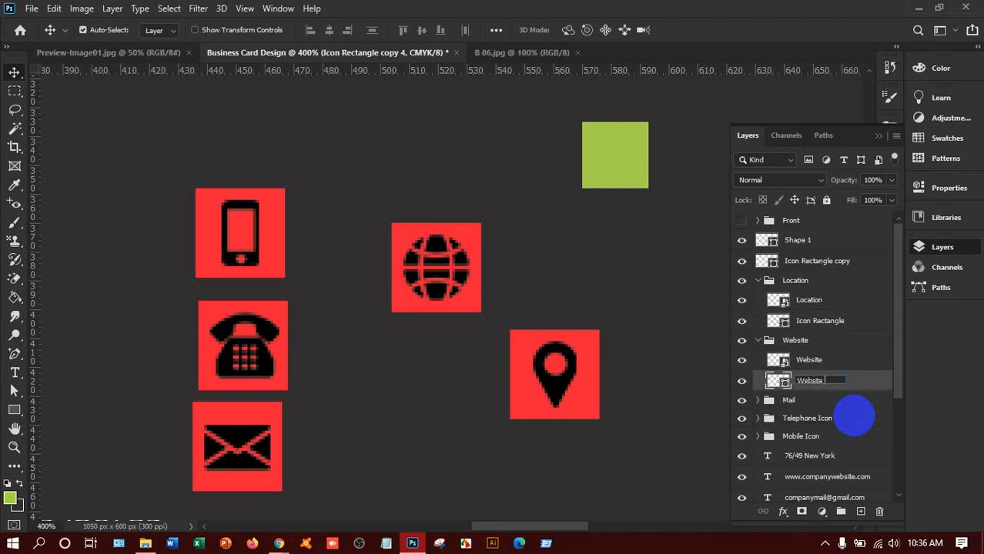
text( rectanc)
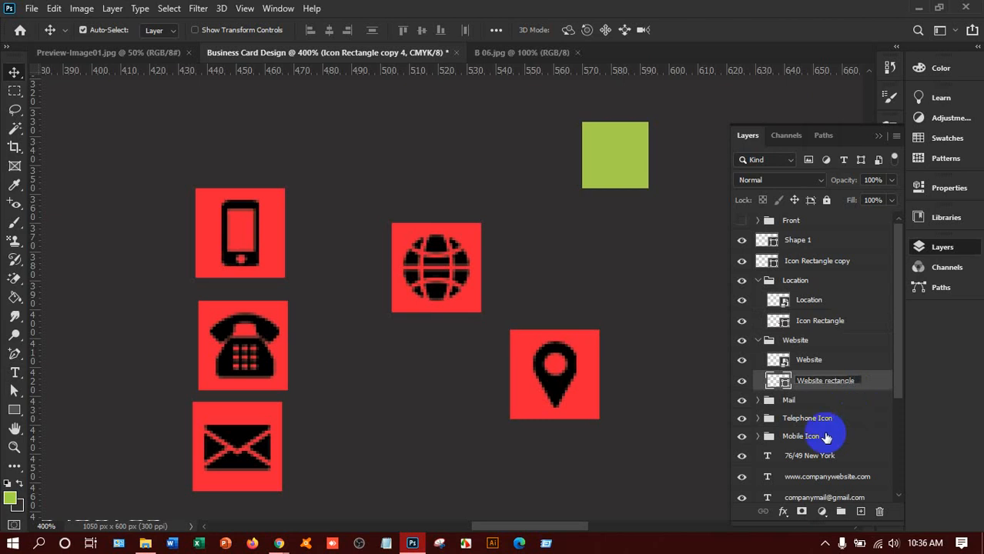
click(831, 398)
click(758, 400)
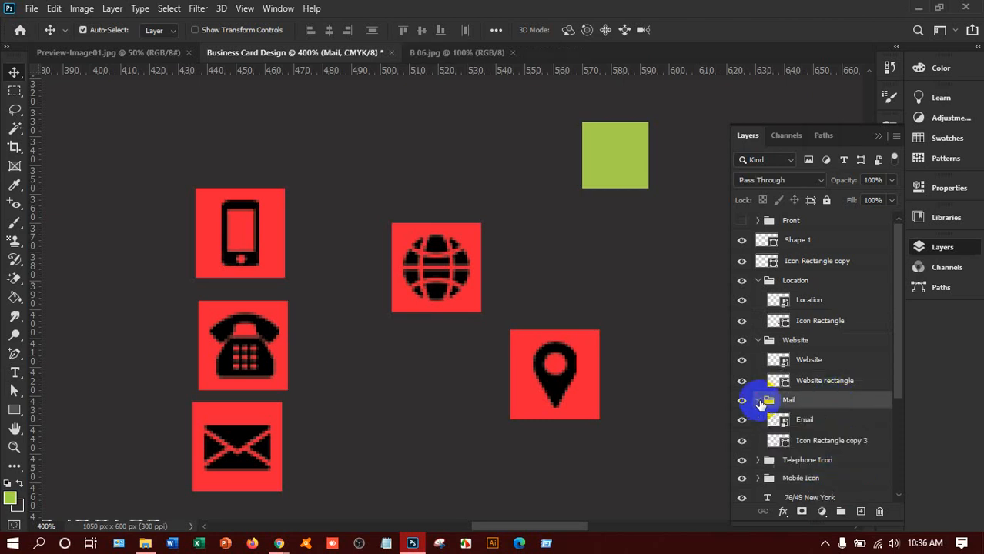
scroll(770, 403, down, 3)
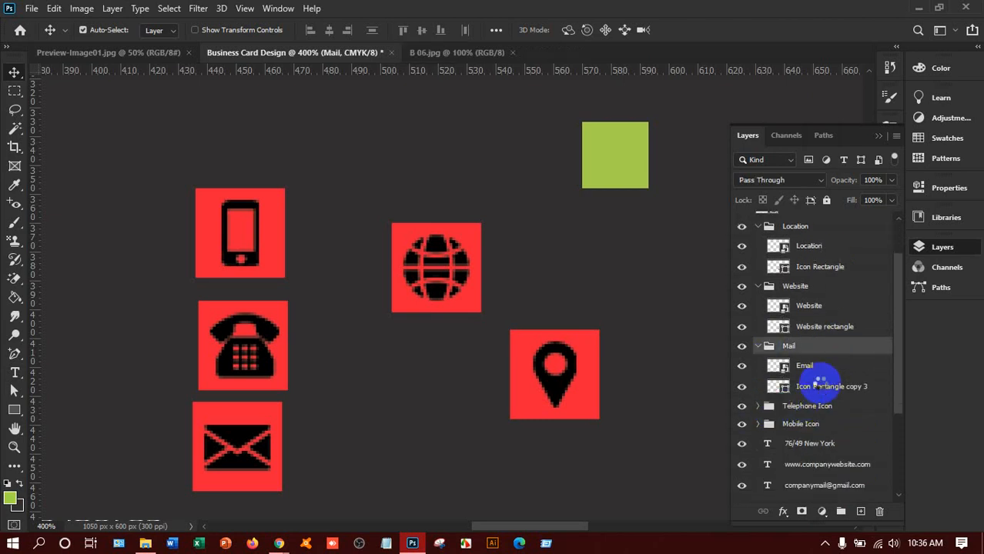
double_click(822, 386)
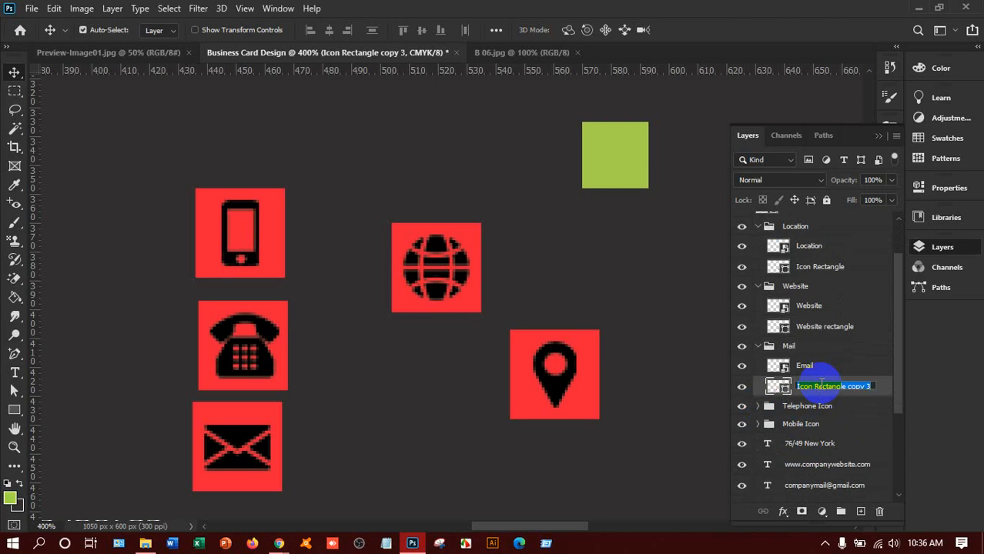
text(Email Rectangle)
click(867, 389)
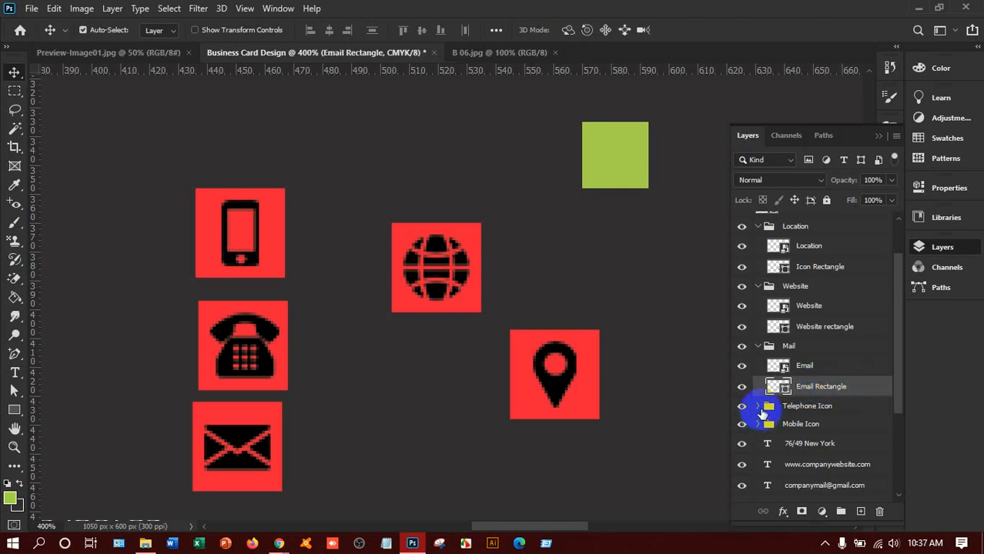
Step: Rename the Telephone Icon group's background layer to 'Relephone Rectangle'
click(758, 407)
scroll(755, 423, down, 1)
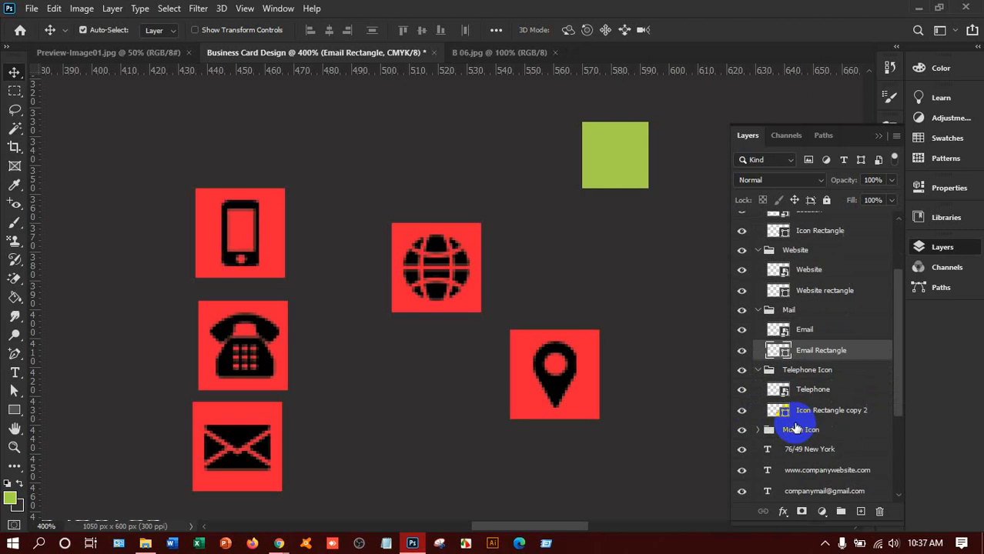
double_click(822, 411)
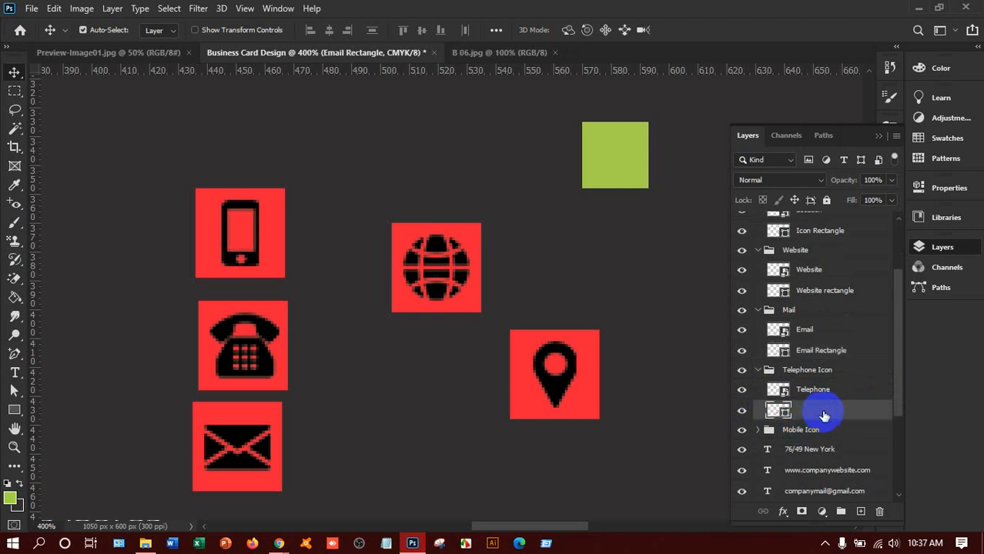
text(Relephone)
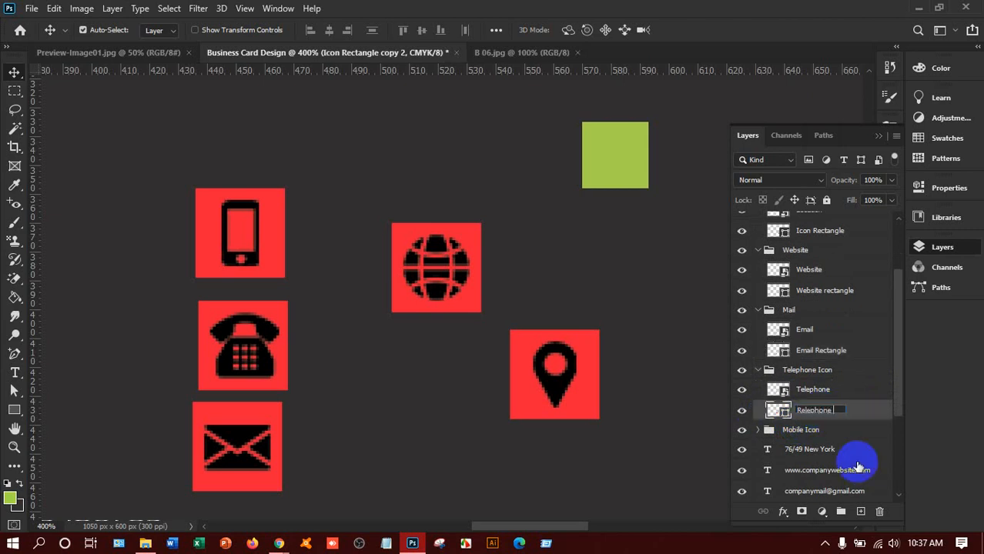
text( Rectangle)
key(Return)
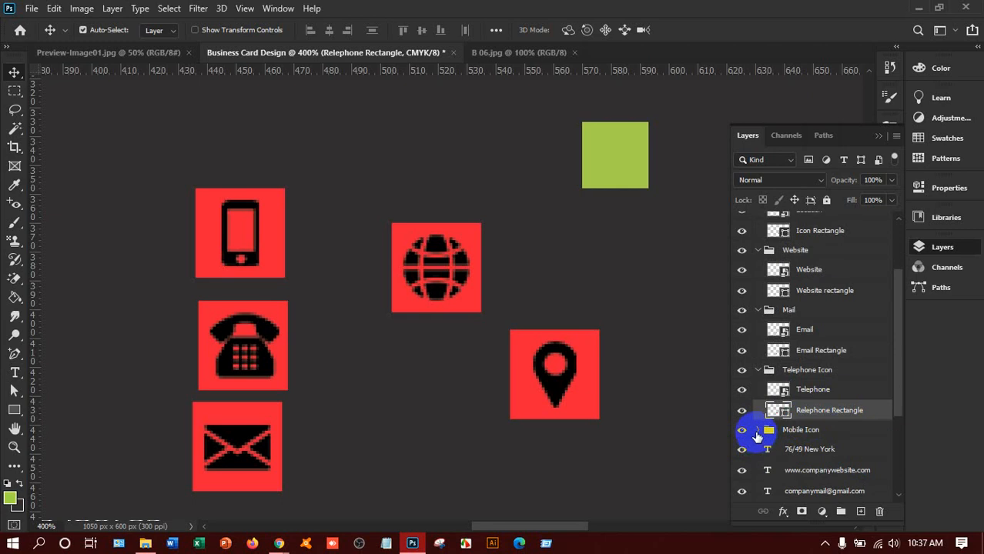
Step: Collapse the Mobile Icon, Mail and Website groups in the Layers panel
click(758, 430)
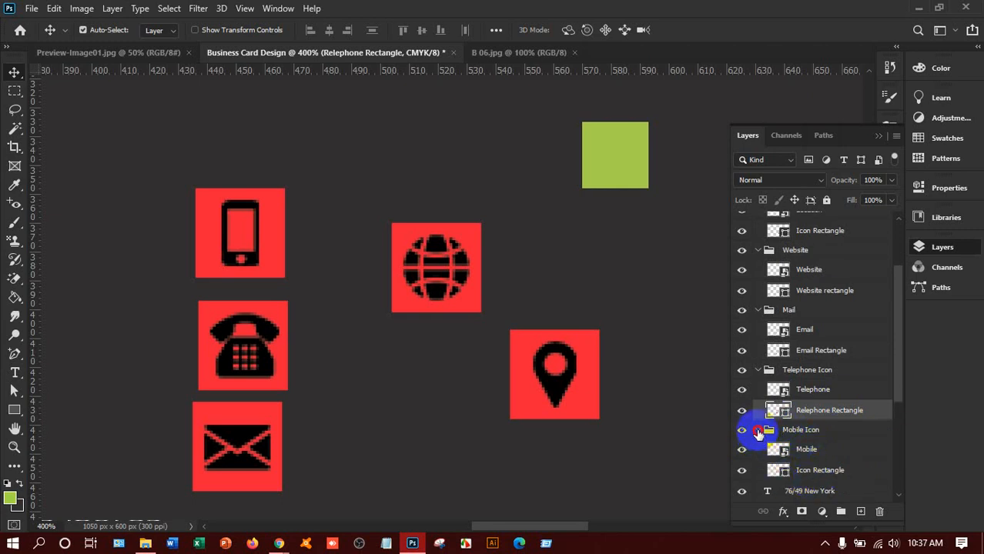
click(758, 369)
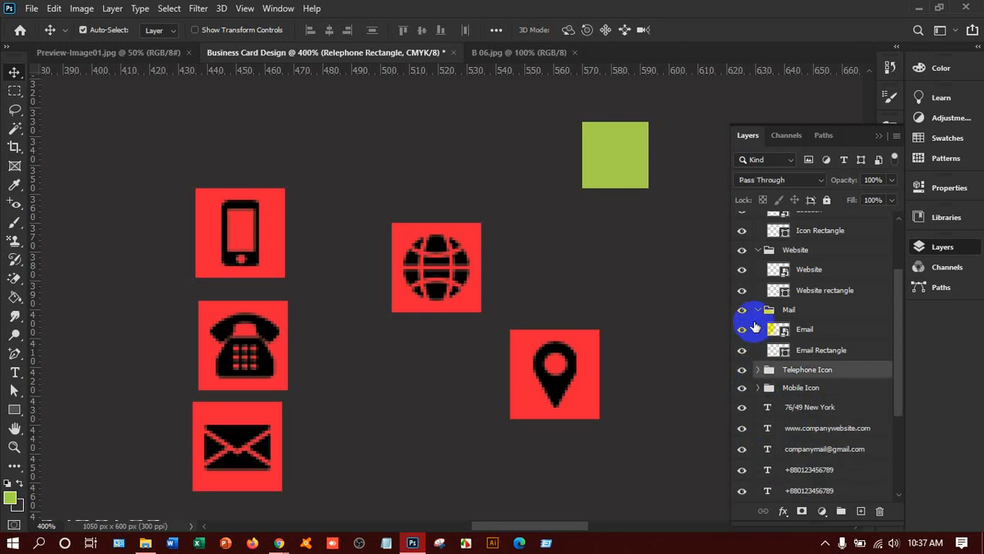
click(757, 310)
click(757, 254)
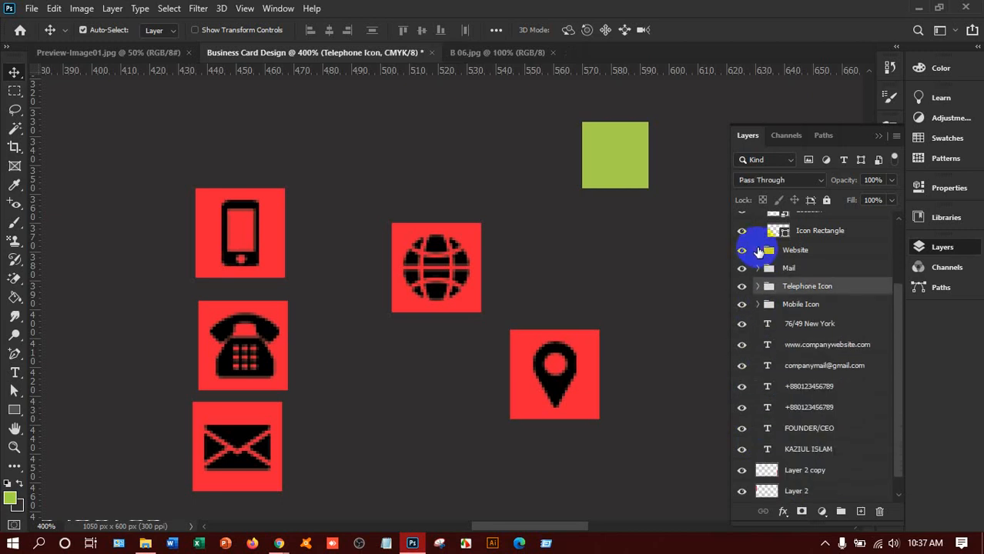
scroll(798, 316, down, 1)
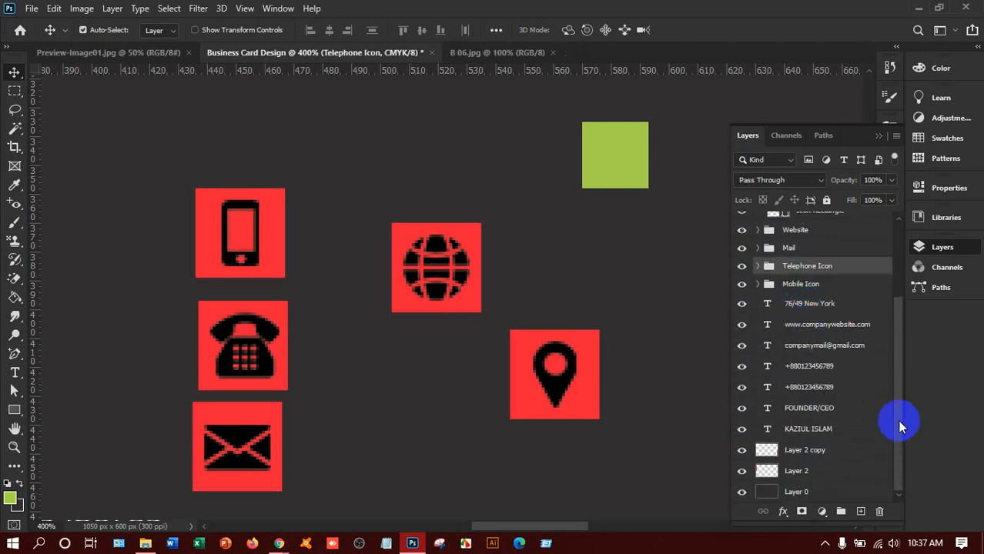
Step: Fit the card on screen and select the Location pin with its Icon Rectangle layer
key(ctrl+0)
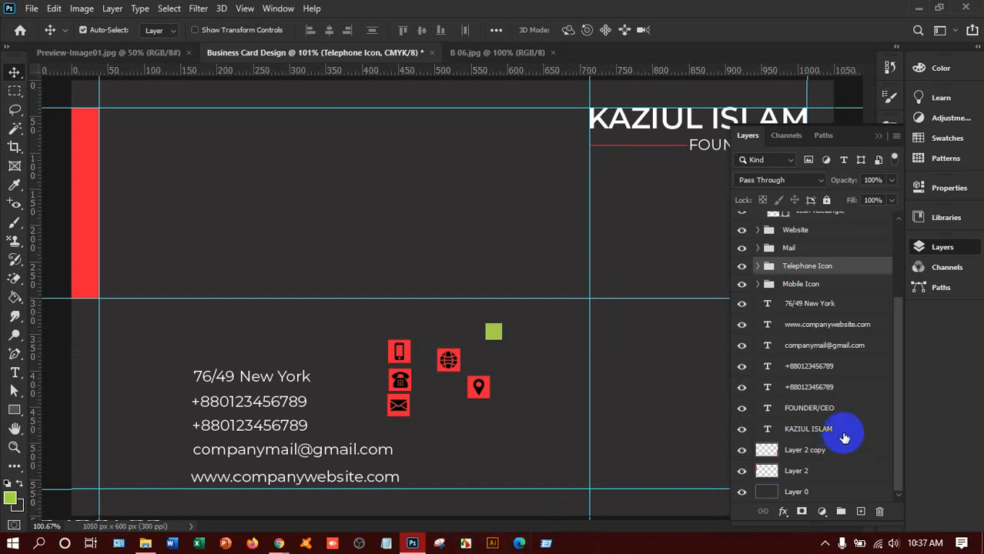
scroll(820, 332, up, 1)
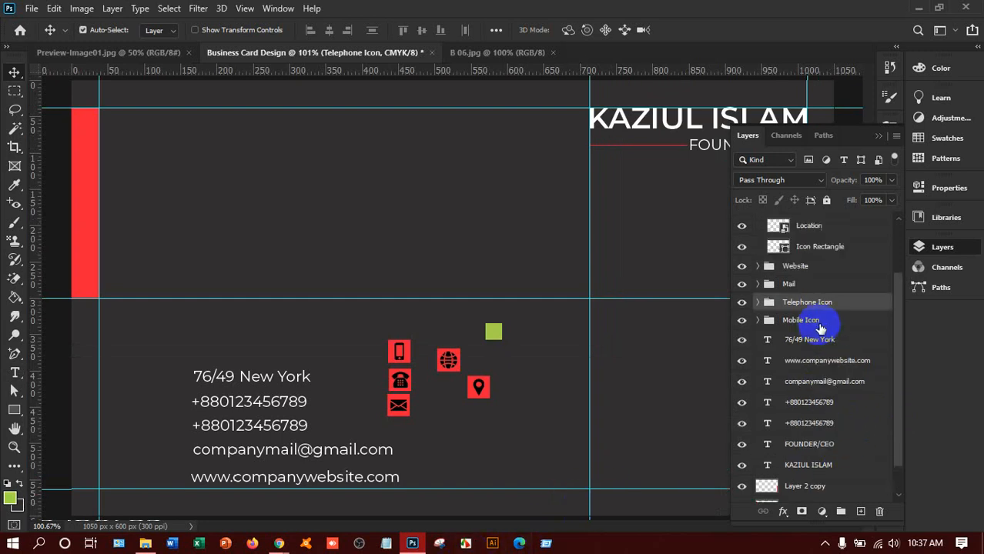
click(808, 266)
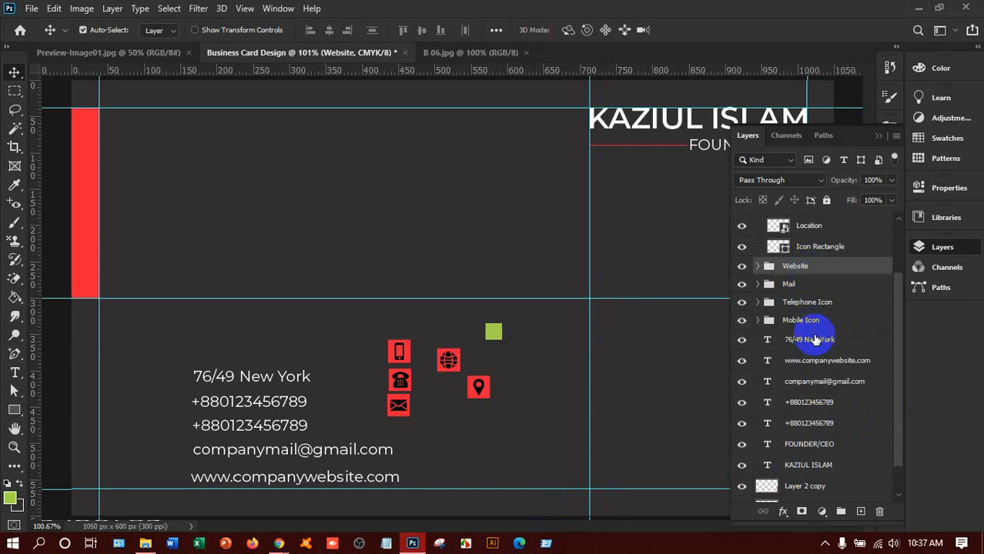
scroll(815, 328, up, 1)
click(797, 267)
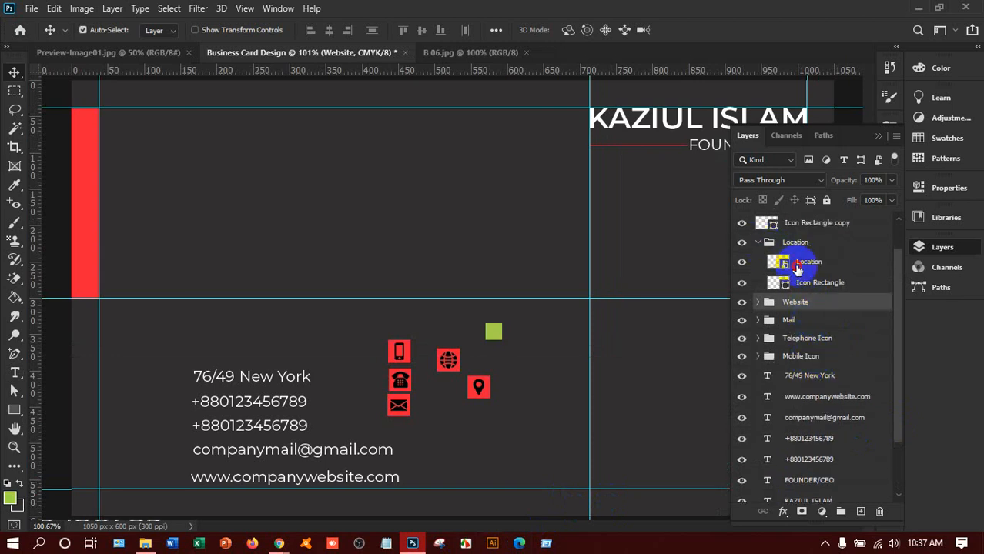
shift+click(477, 394)
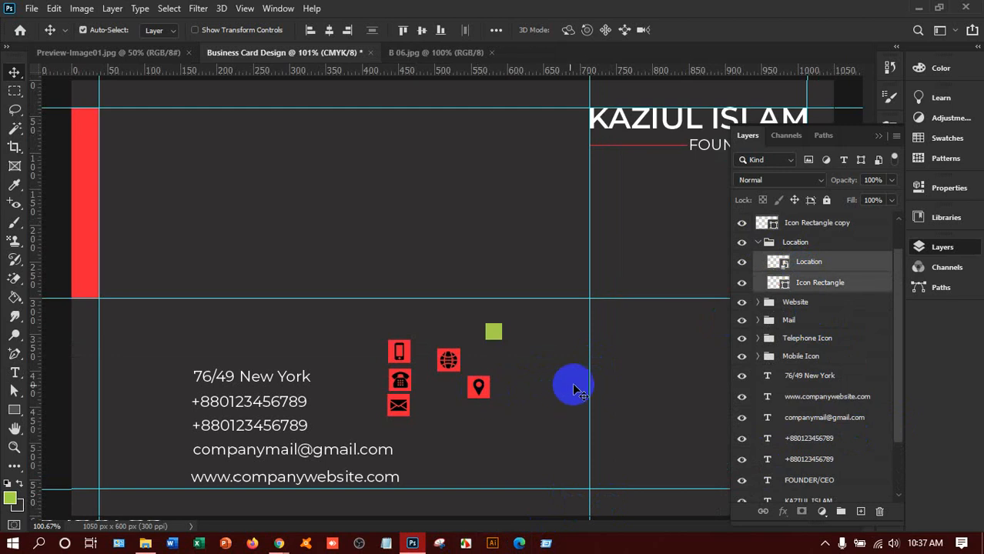
Step: Drag the location pin and its square to the card's lower-left corner
drag(479, 400, 114, 489)
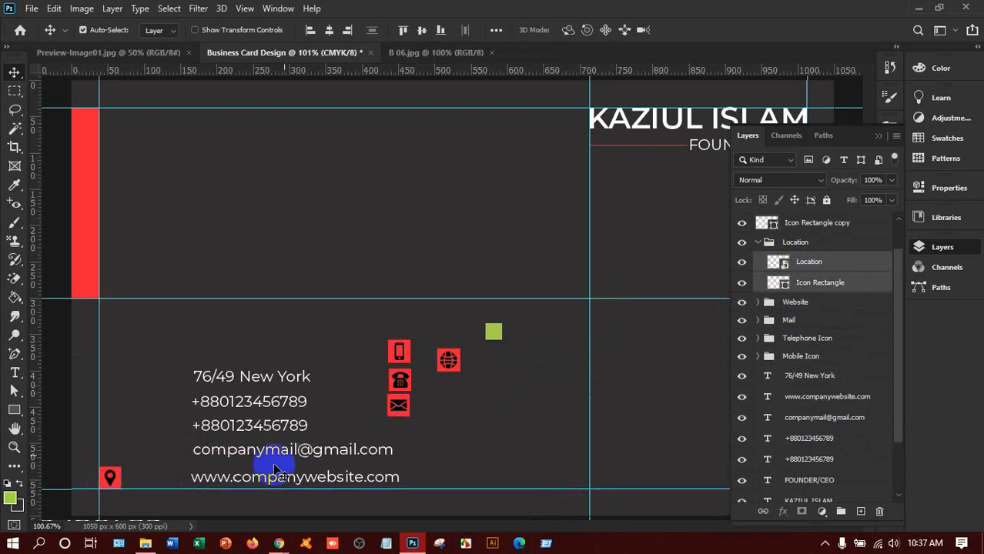
click(758, 242)
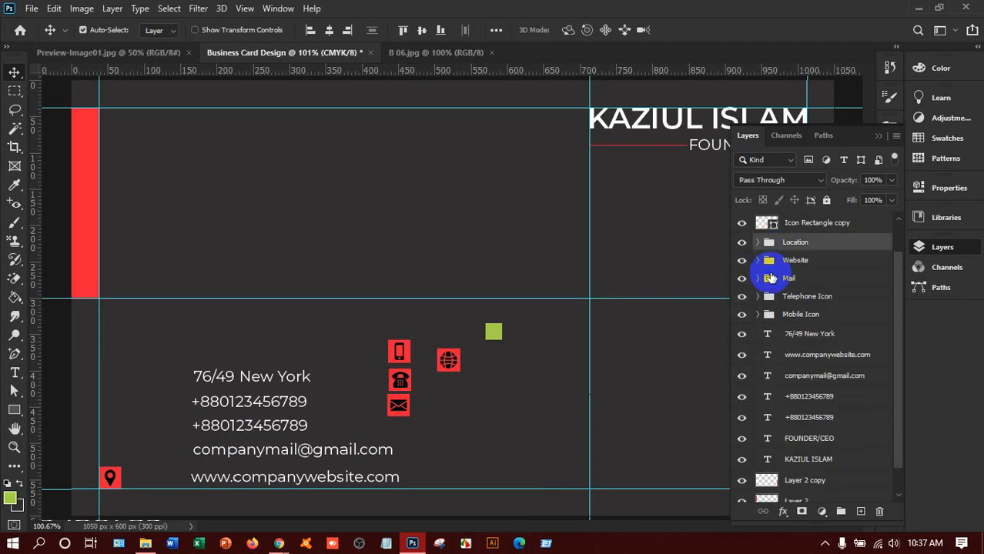
click(757, 260)
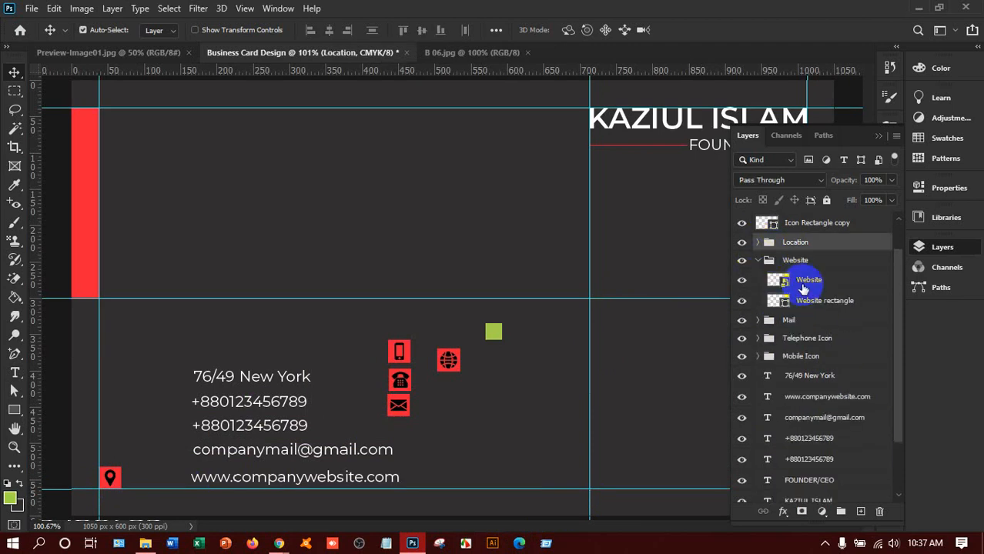
Step: Select the globe and Website rectangle and place them just above the location pin
shift+click(809, 293)
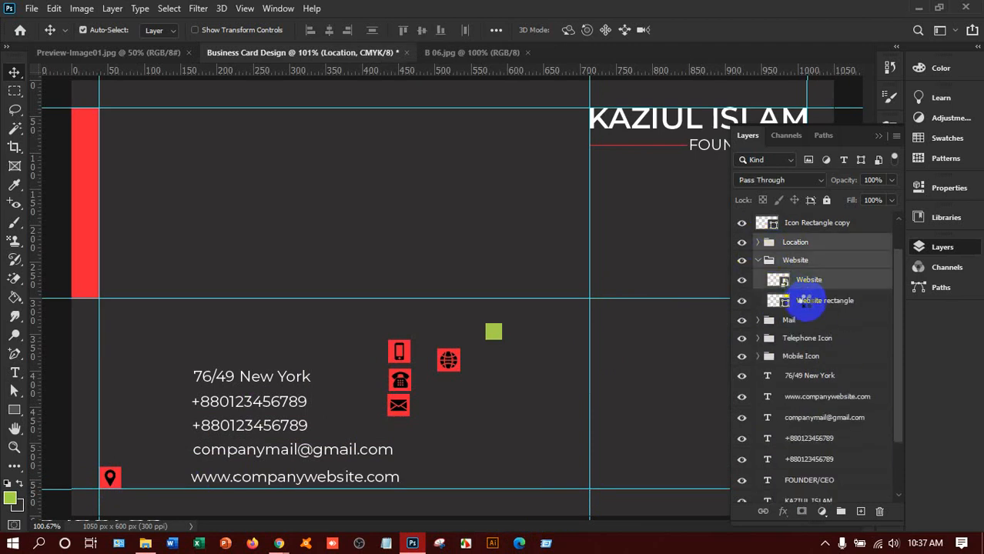
click(816, 246)
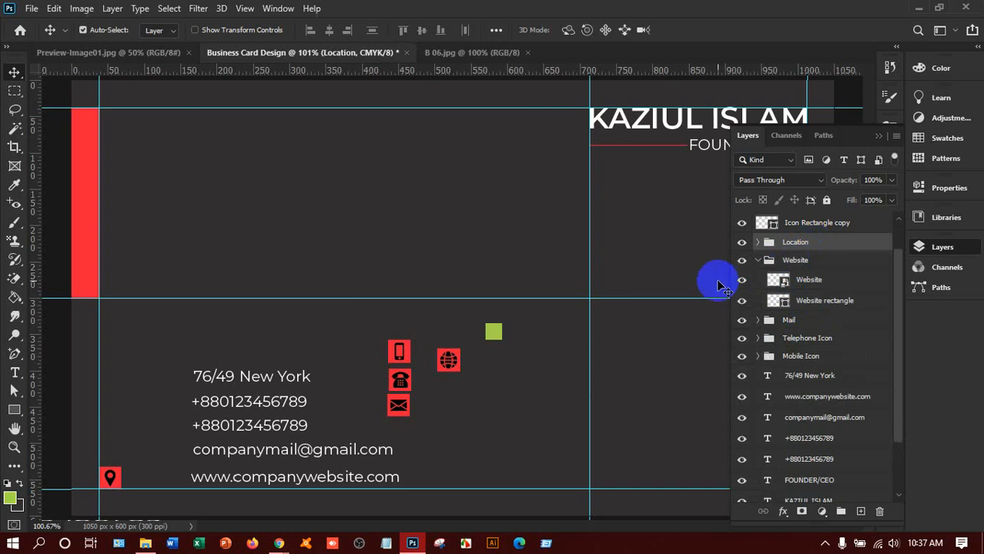
ctrl+click(808, 279)
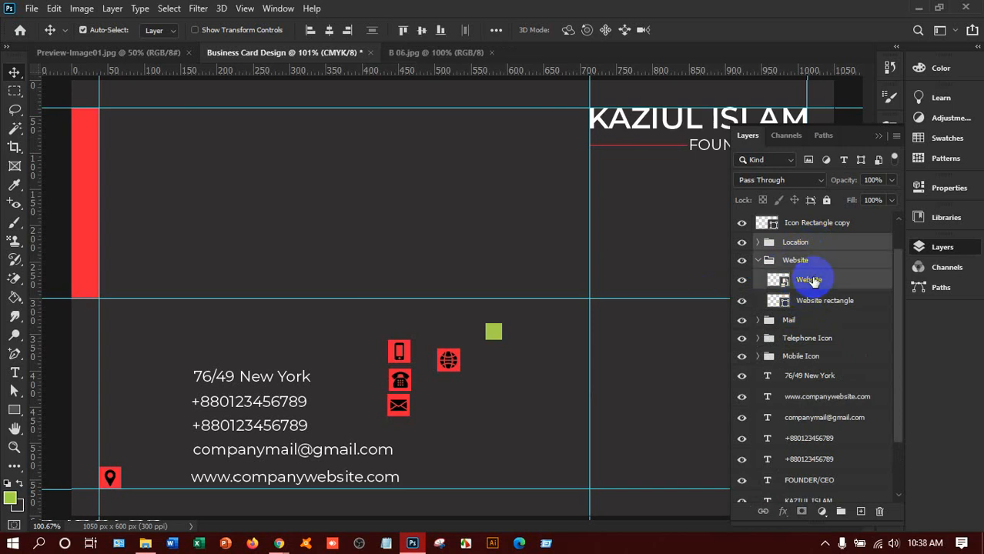
click(823, 284)
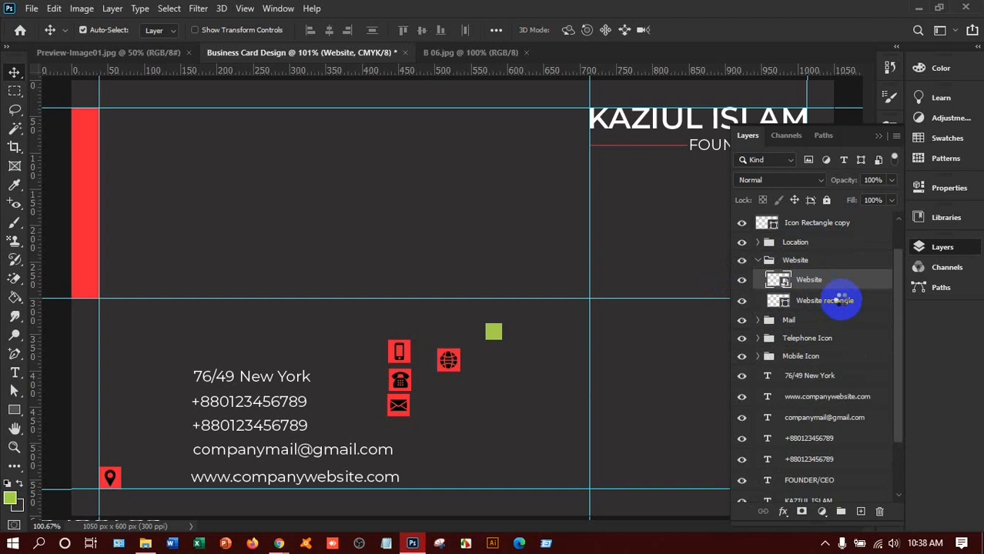
ctrl+click(838, 300)
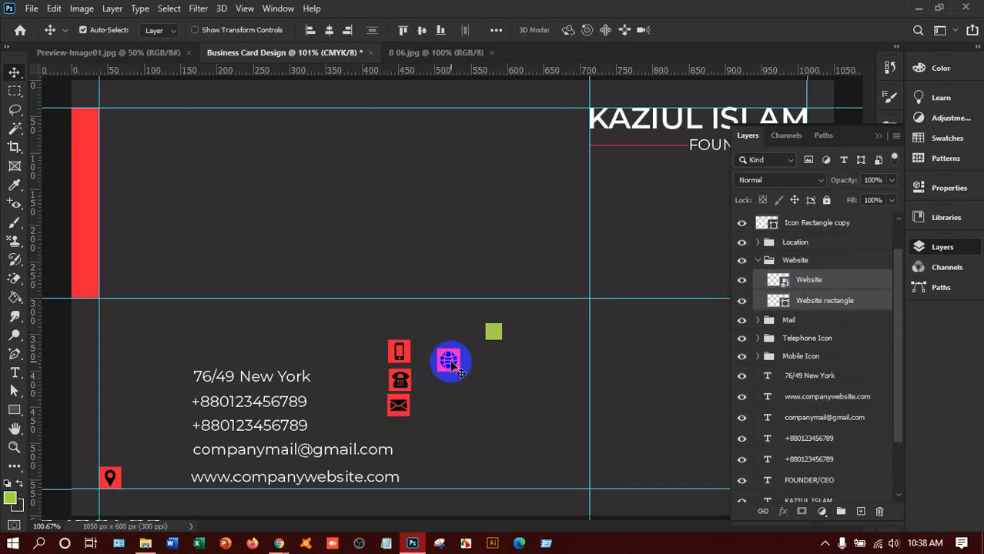
drag(455, 368, 111, 453)
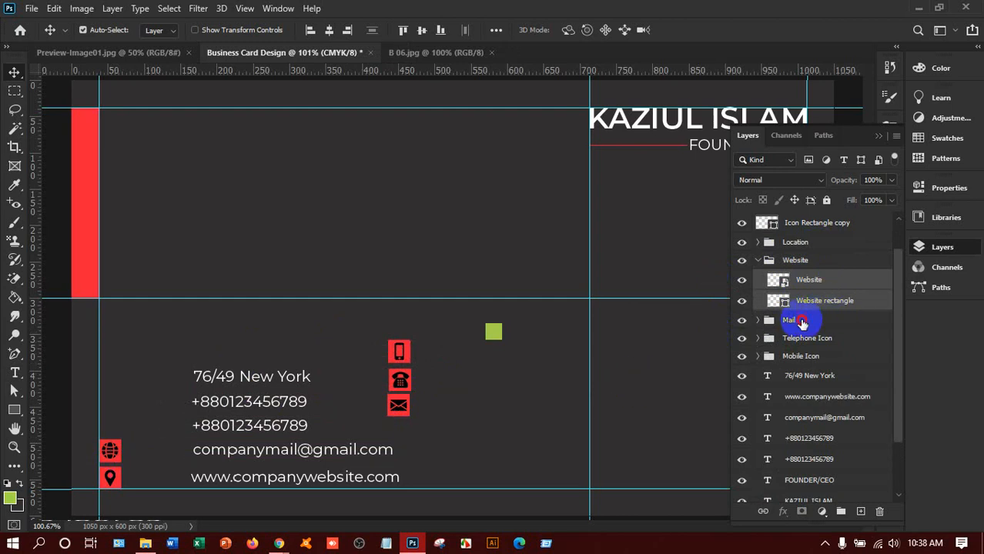
Step: Select the Email icon and Email Rectangle and move them into the left column
click(802, 322)
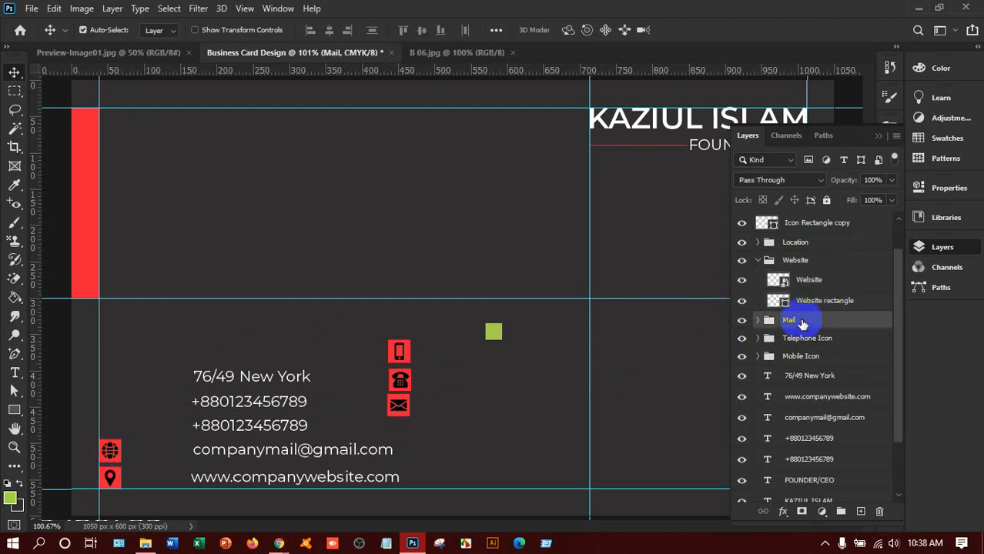
click(758, 320)
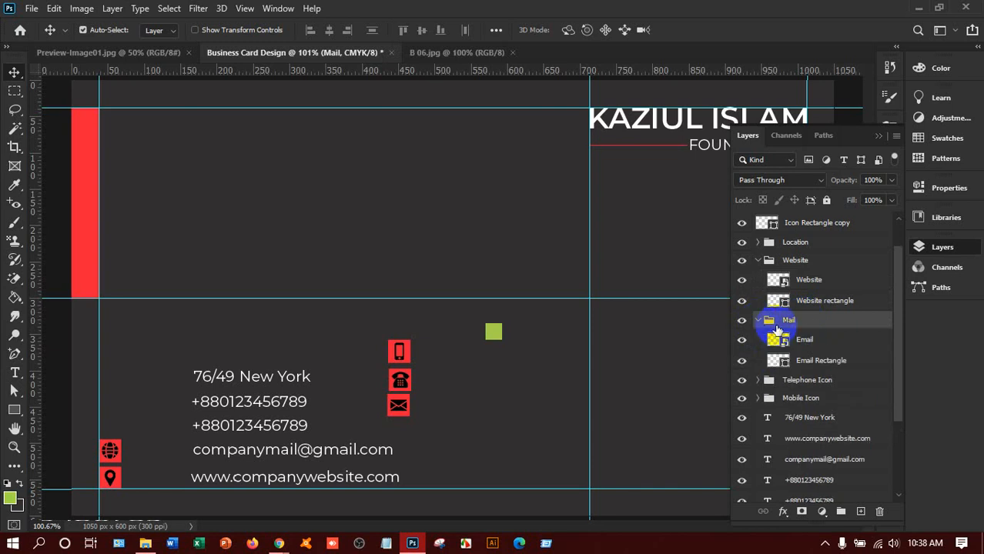
click(804, 339)
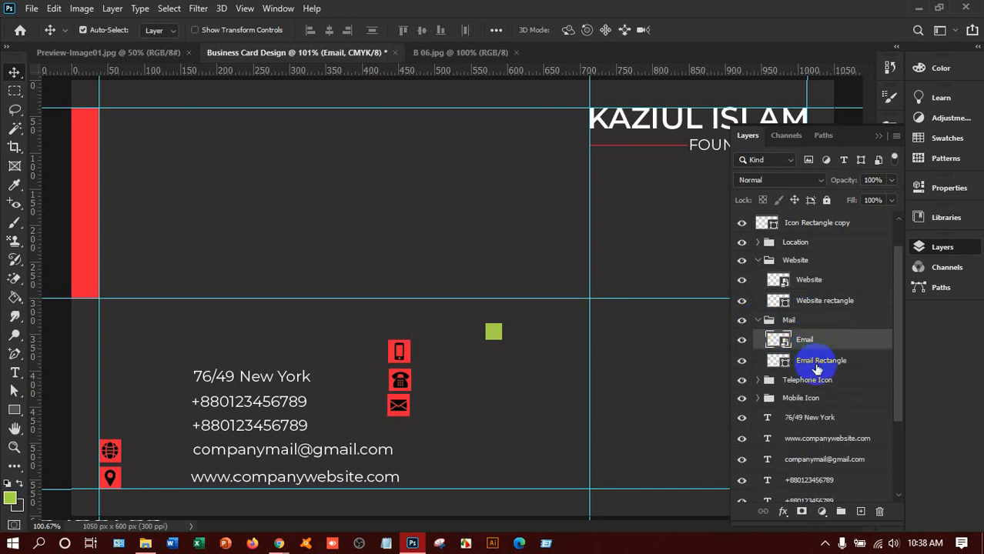
shift+click(813, 360)
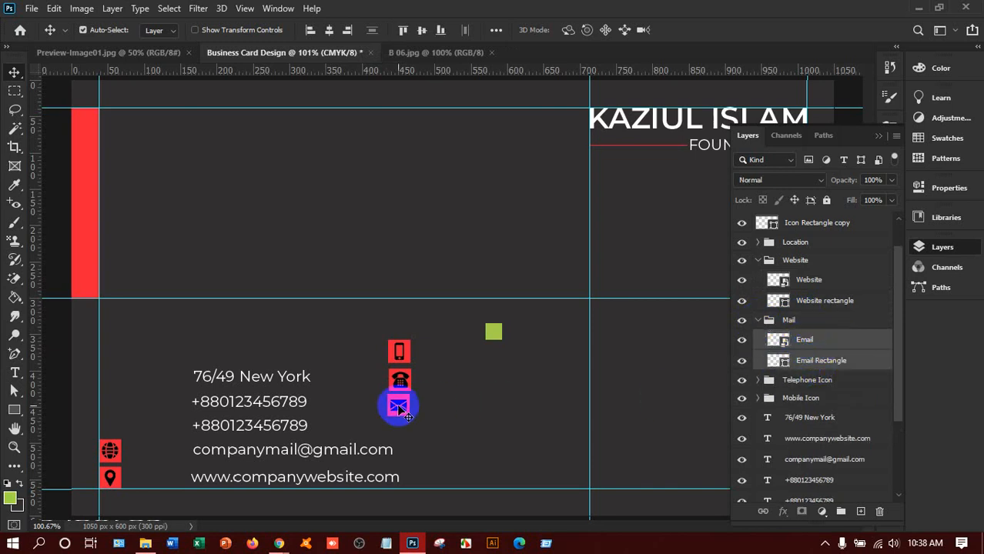
drag(398, 403, 206, 397)
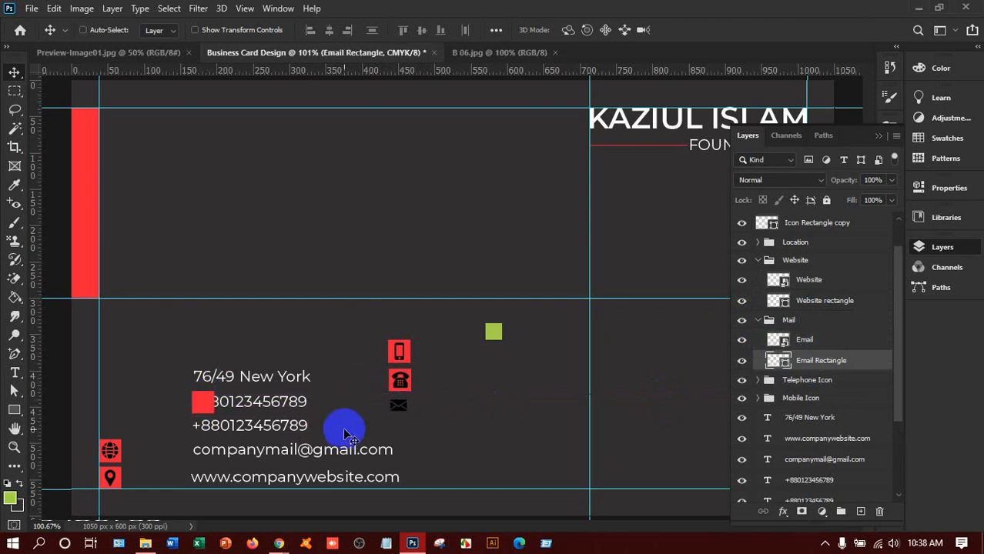
key(ctrl+z)
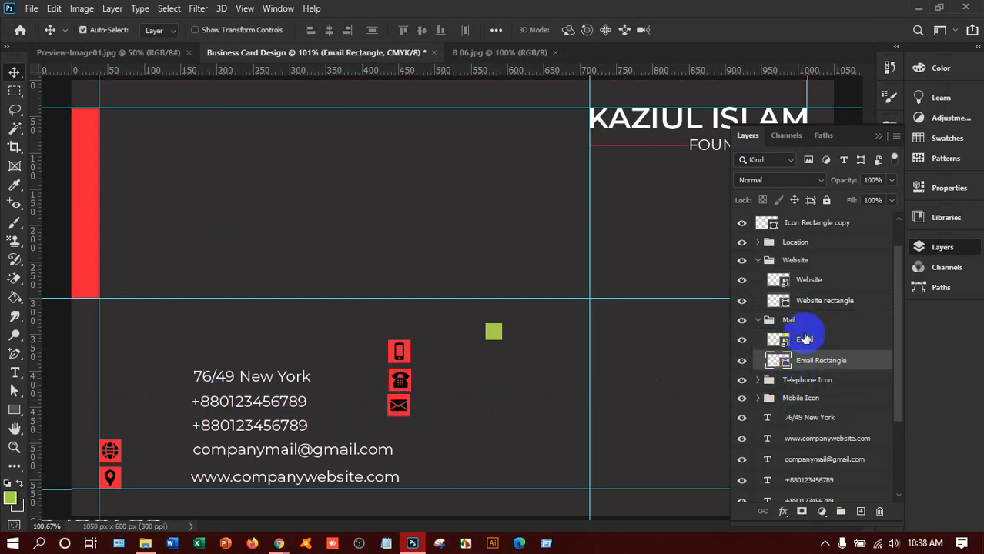
shift+click(804, 337)
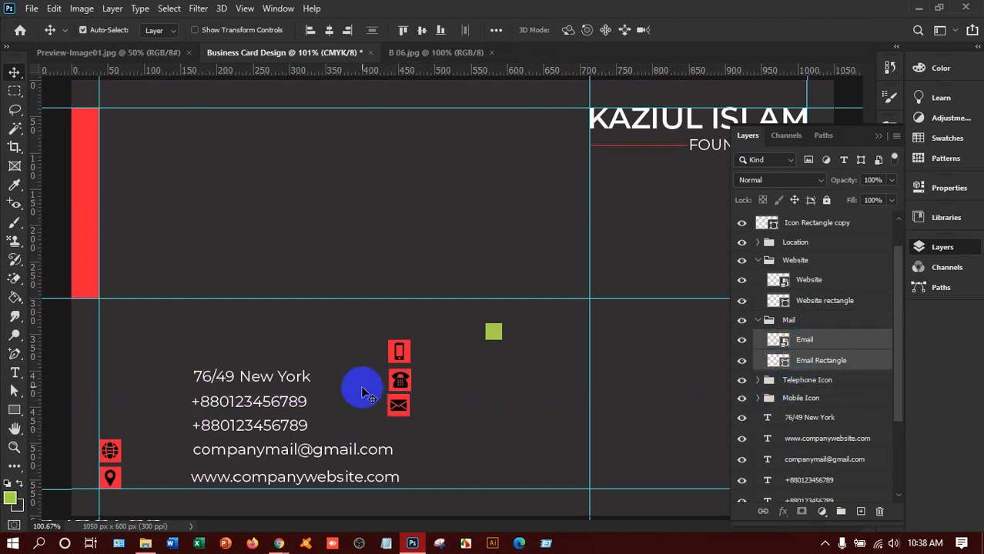
drag(399, 402, 110, 420)
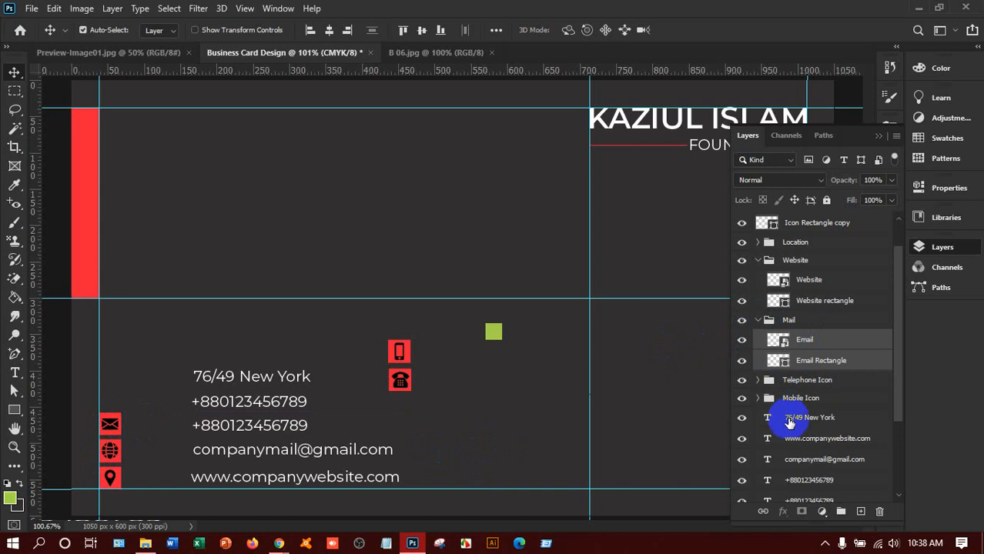
Step: Try moving the Telephone icon and its rectangle leftward, then undo the moves
click(757, 380)
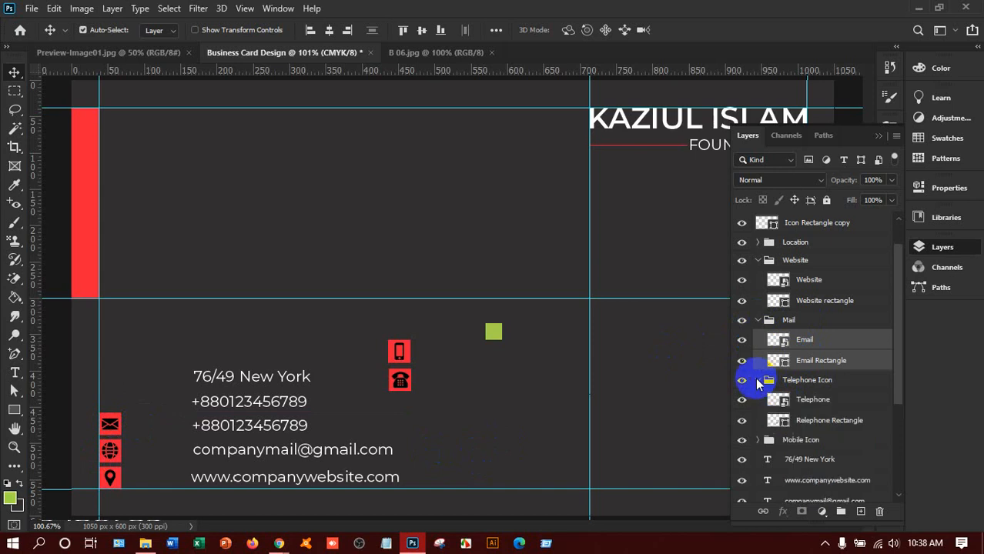
click(812, 401)
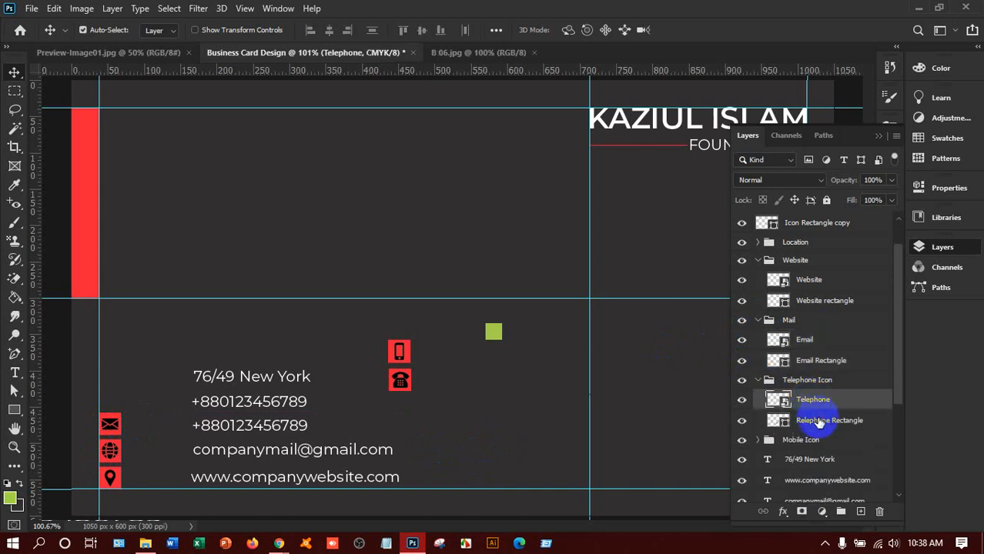
click(816, 418)
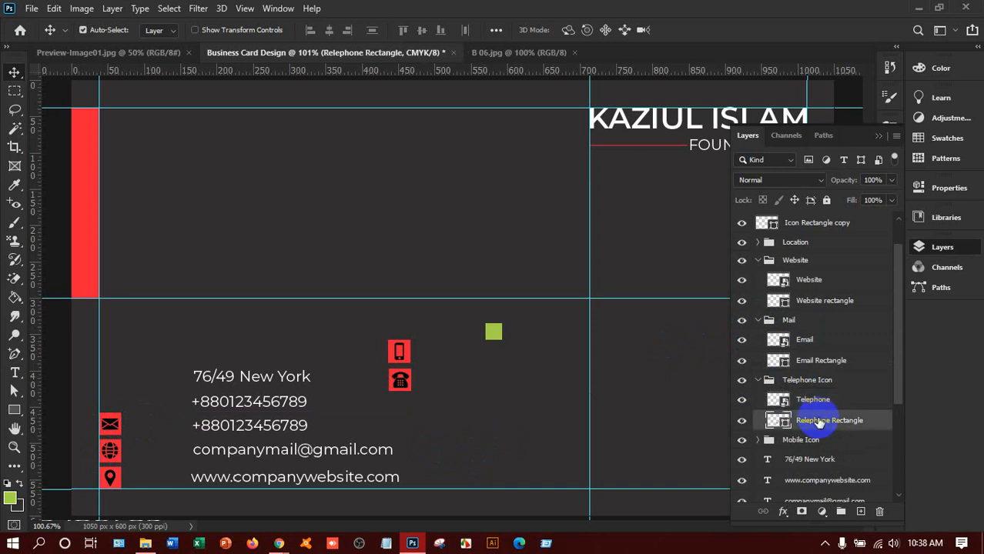
shift+click(813, 399)
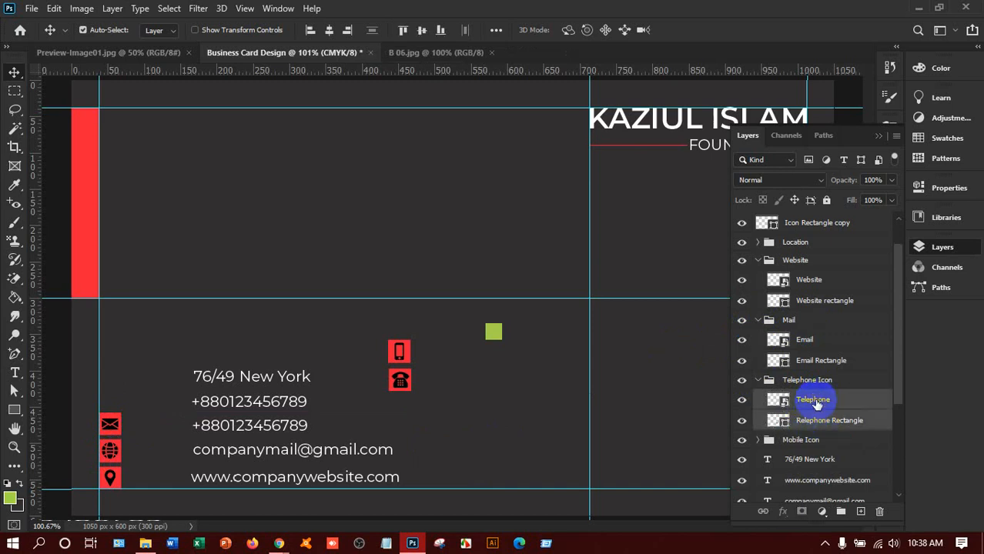
drag(391, 382, 172, 387)
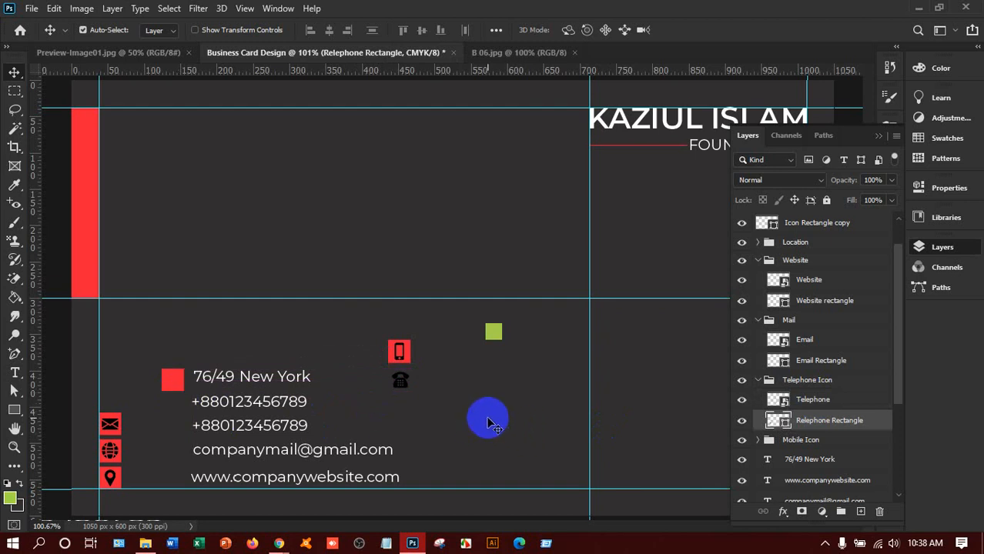
key(ctrl+z)
key(ctrl+z)
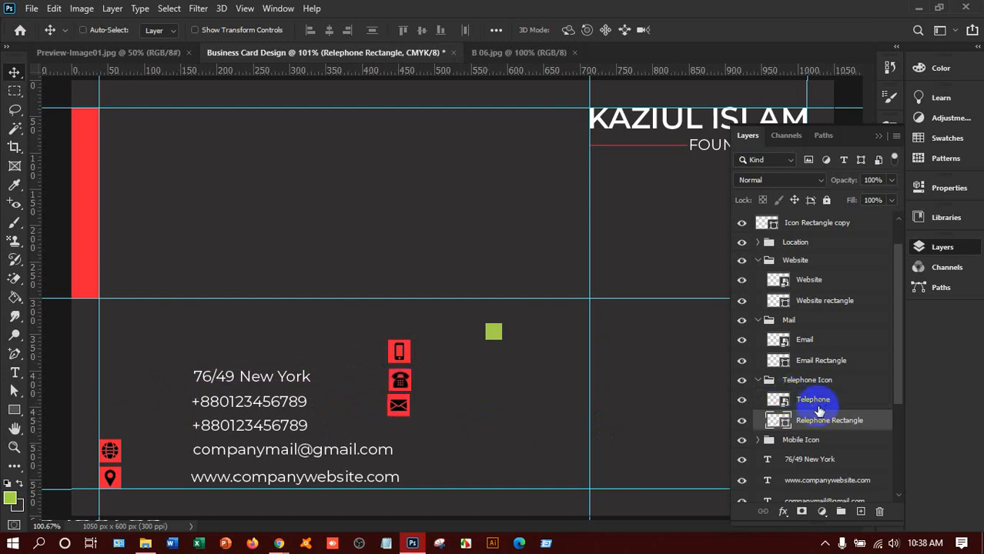
Step: Reposition the envelope icon and its square in the left column above the globe
drag(406, 408, 238, 397)
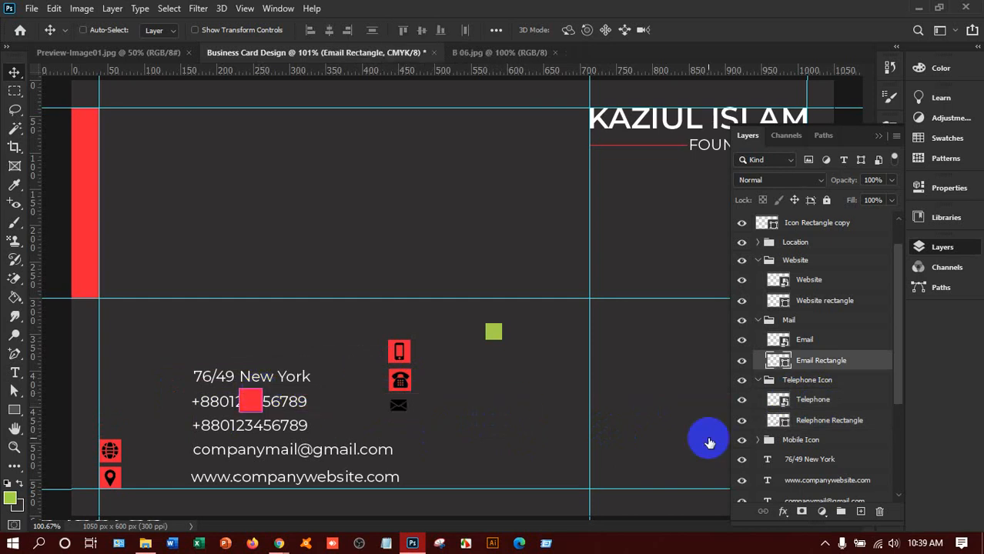
key(ctrl+z)
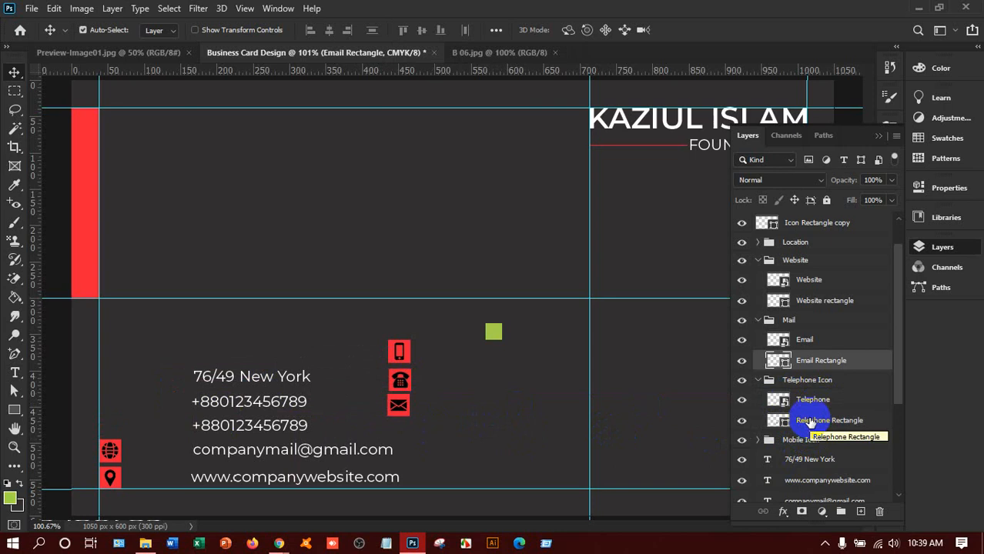
key(ctrl+shift+z)
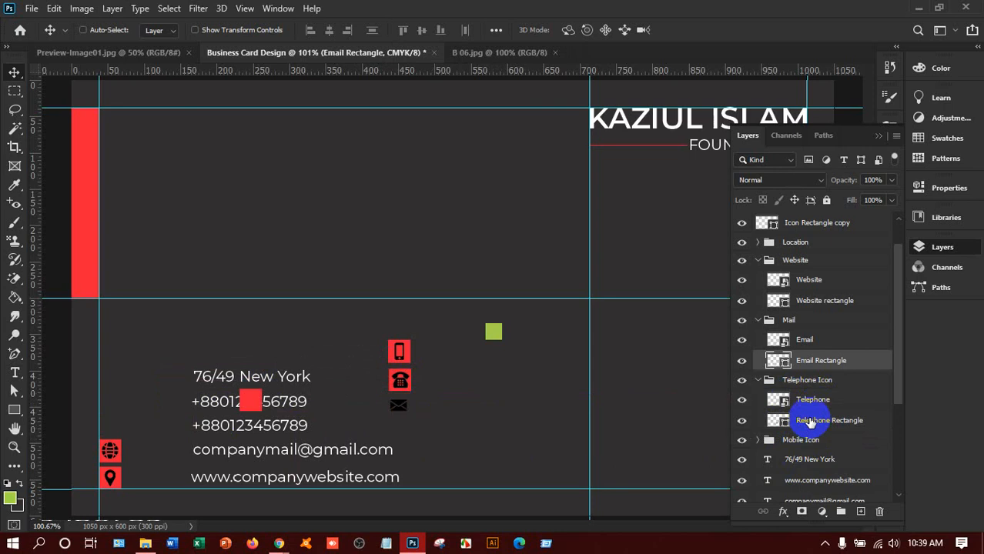
key(ctrl+z)
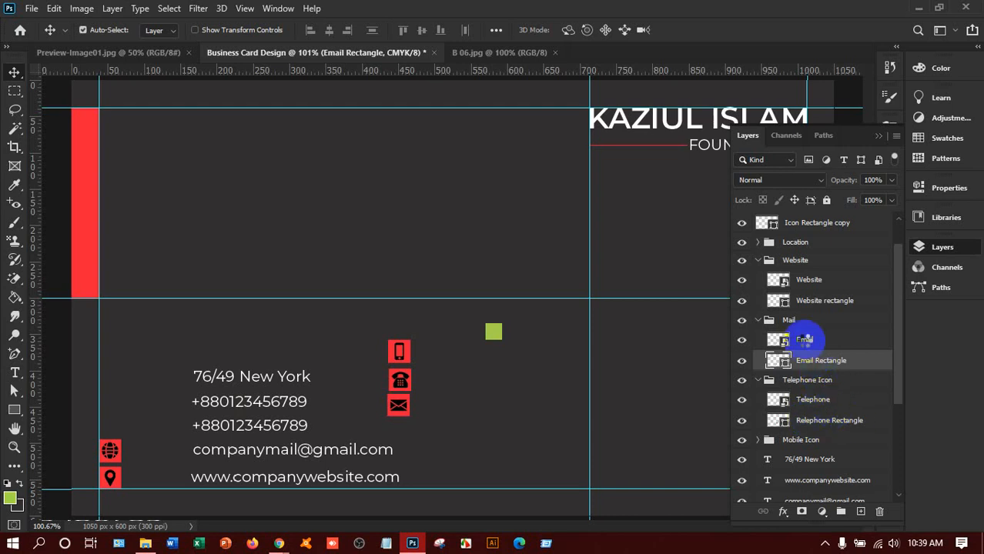
ctrl+click(804, 339)
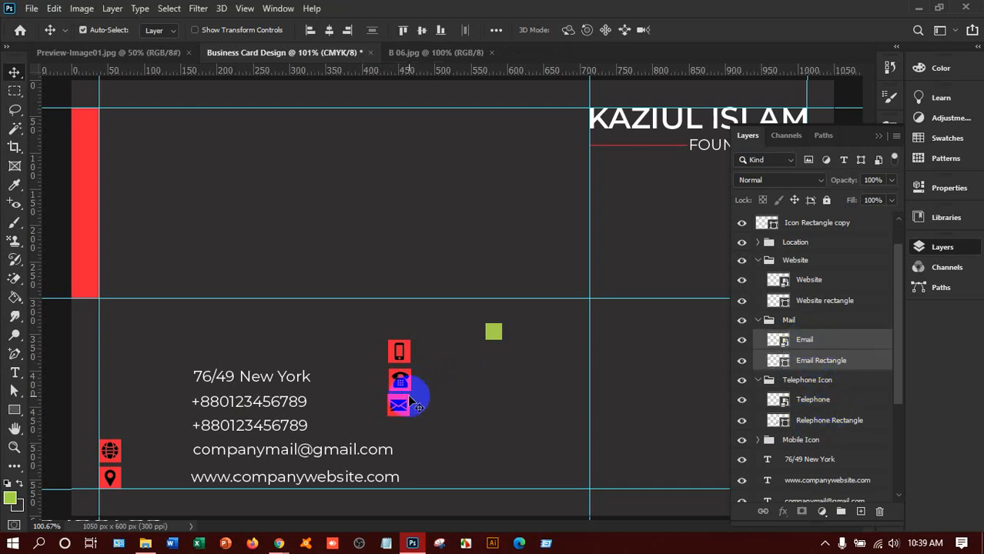
drag(410, 402, 114, 418)
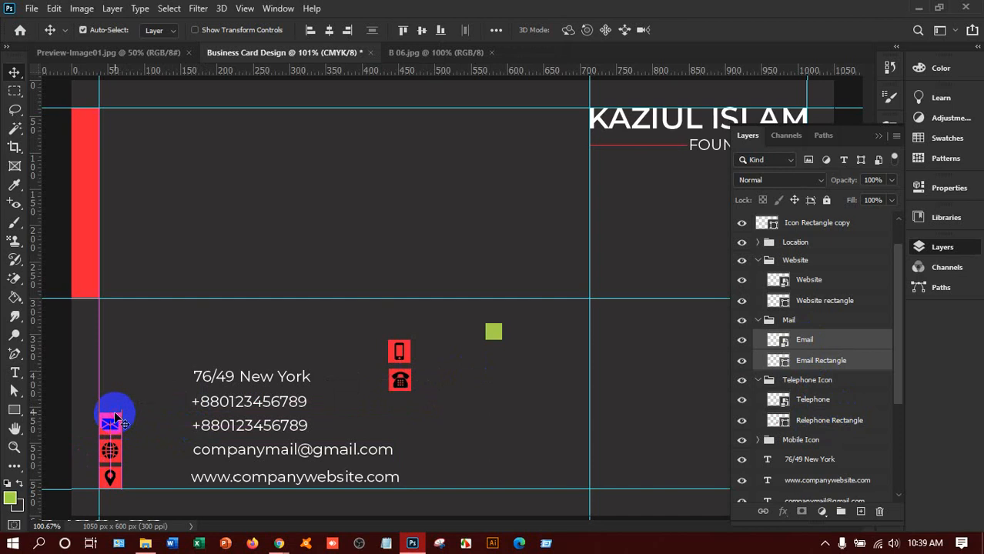
Step: Move the Telephone icon and Relephone Rectangle into the left column above the envelope
click(797, 402)
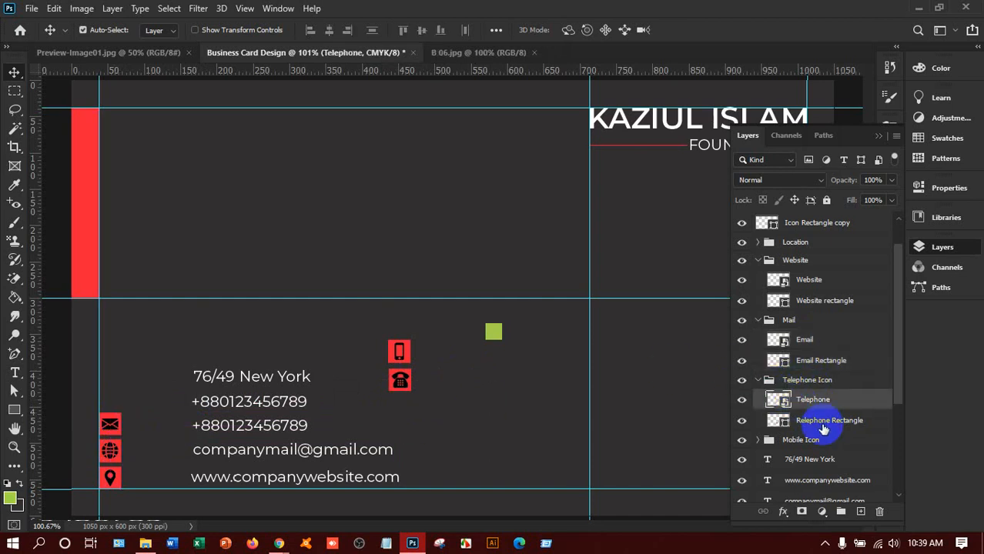
shift+click(822, 424)
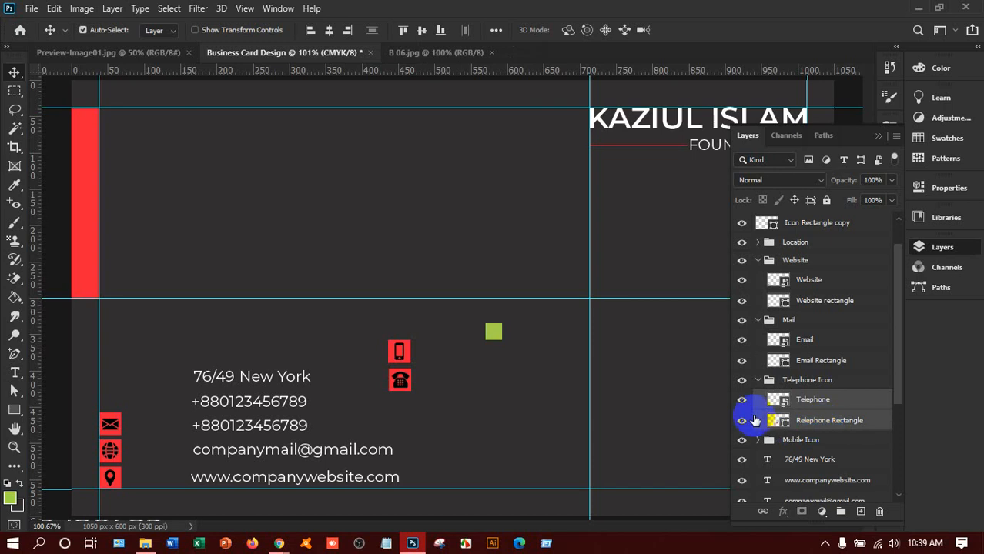
click(743, 402)
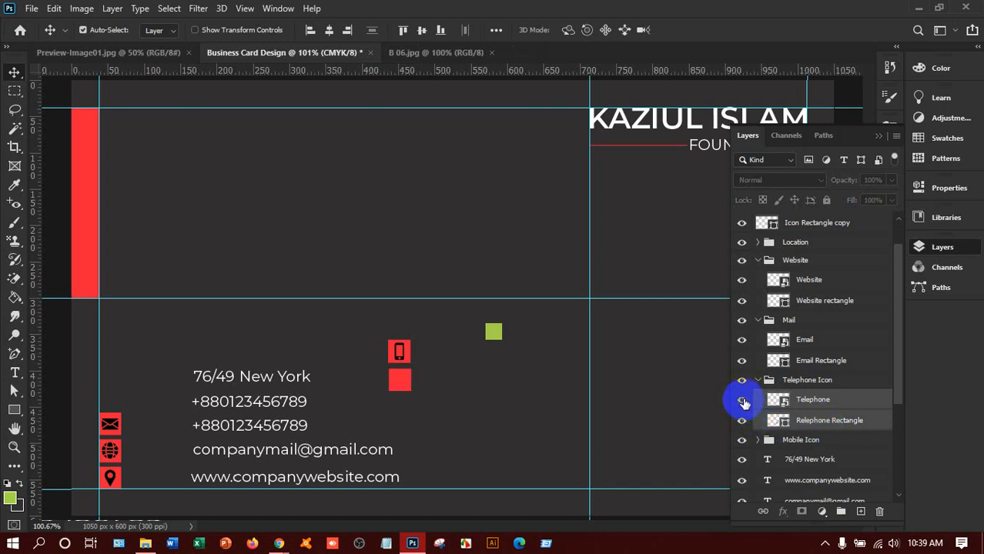
click(743, 401)
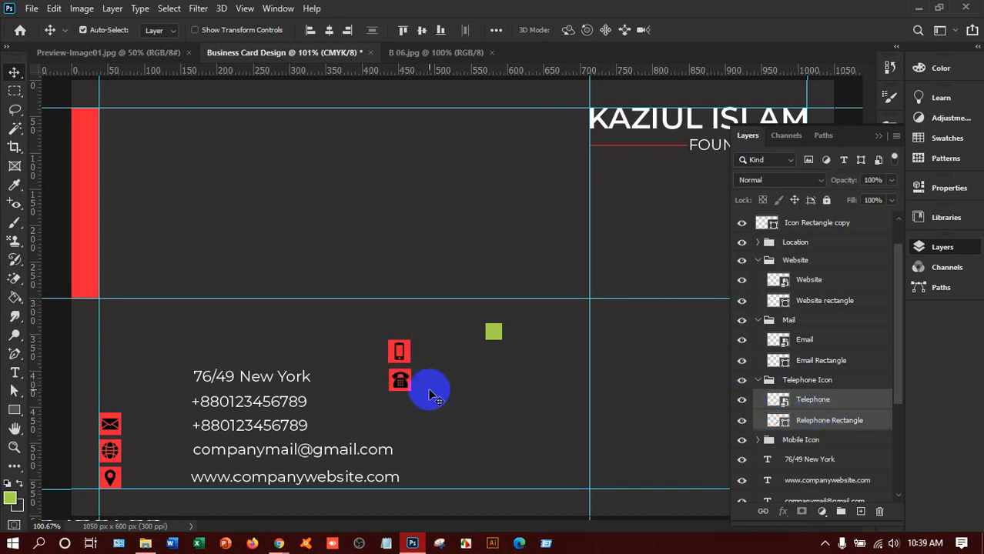
drag(403, 377, 120, 394)
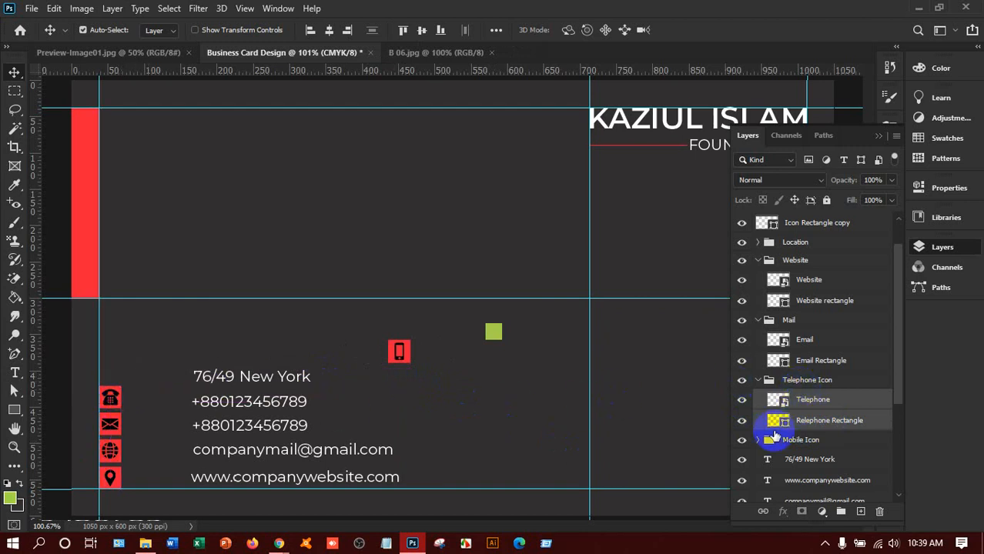
Step: Drag the Mobile icon and its Icon Rectangle to the top of the left column
click(758, 440)
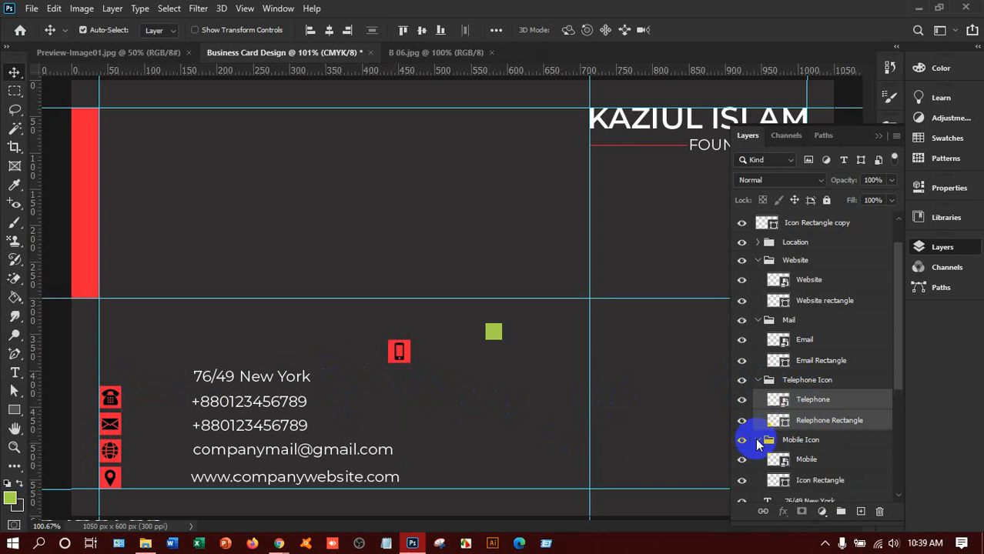
scroll(861, 450, down, 3)
click(805, 374)
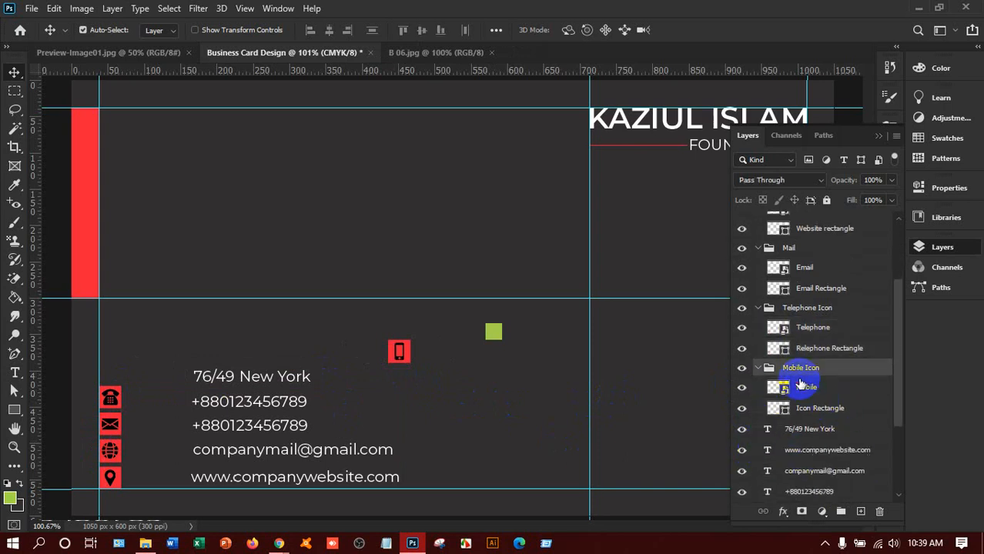
click(804, 388)
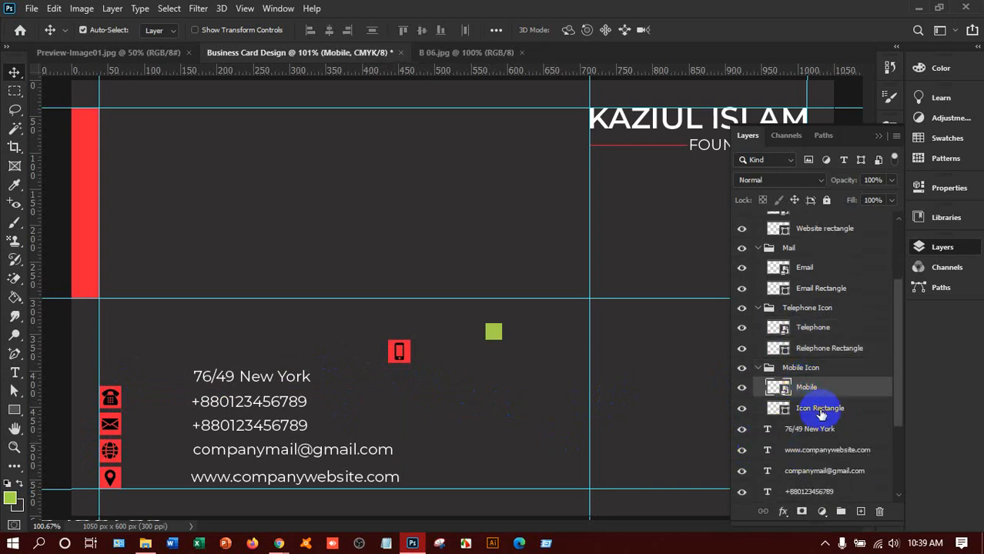
shift+click(818, 408)
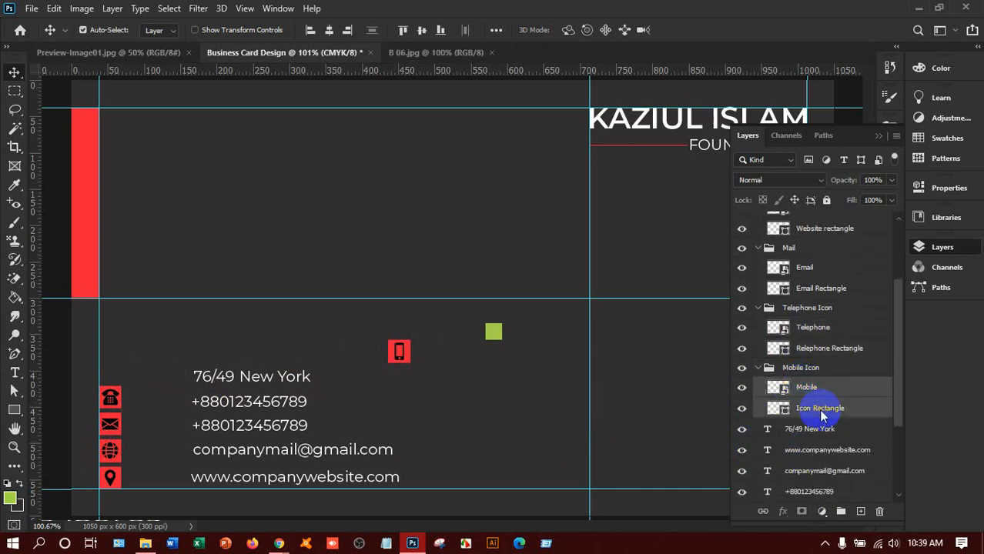
drag(402, 354, 118, 374)
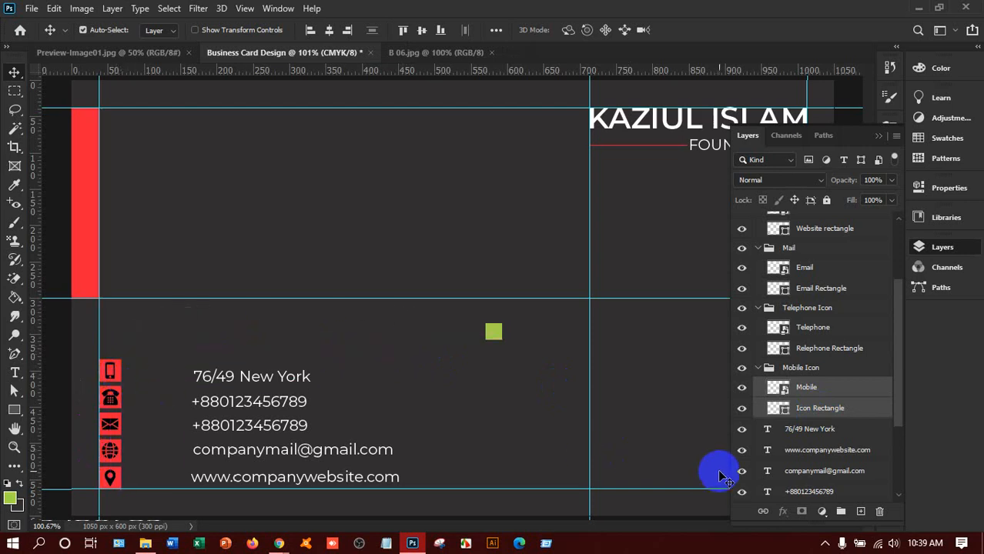
click(827, 416)
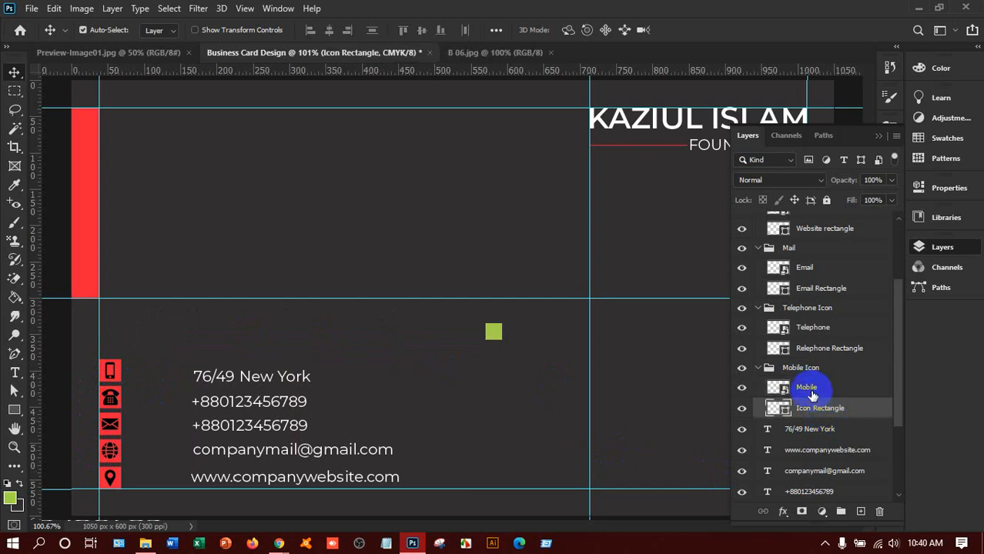
click(812, 393)
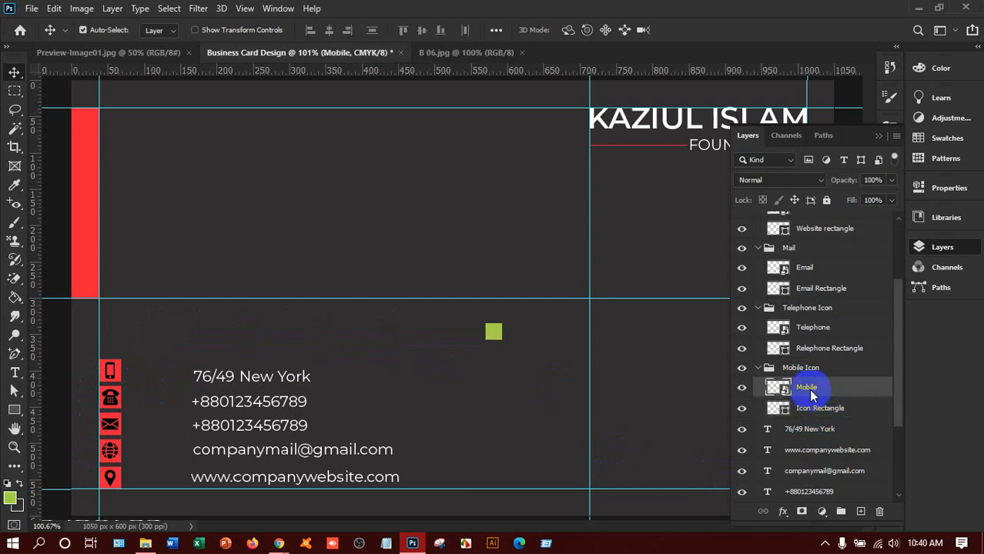
Step: Give the Mobile layer a white #ffffff Color Overlay through Blending Options
right_click(810, 395)
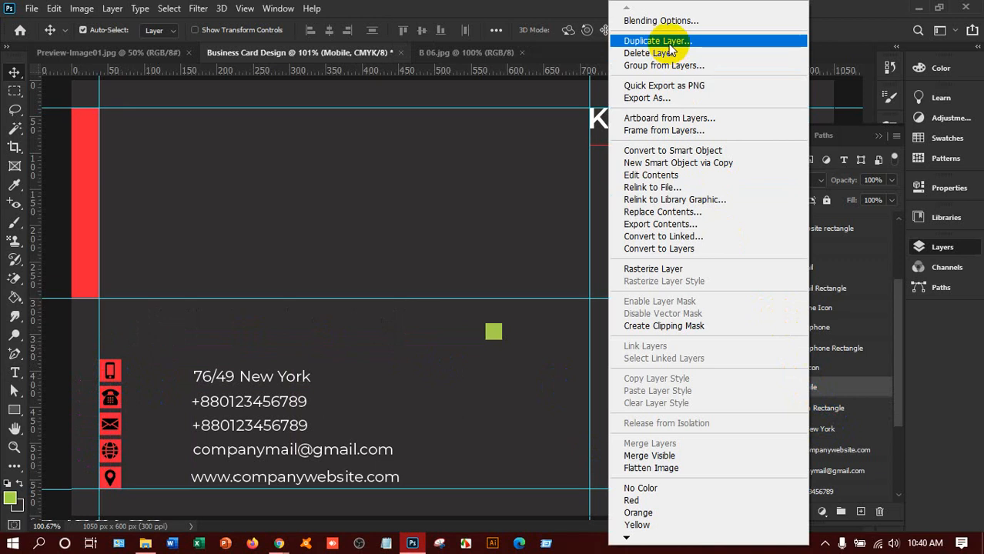
click(669, 20)
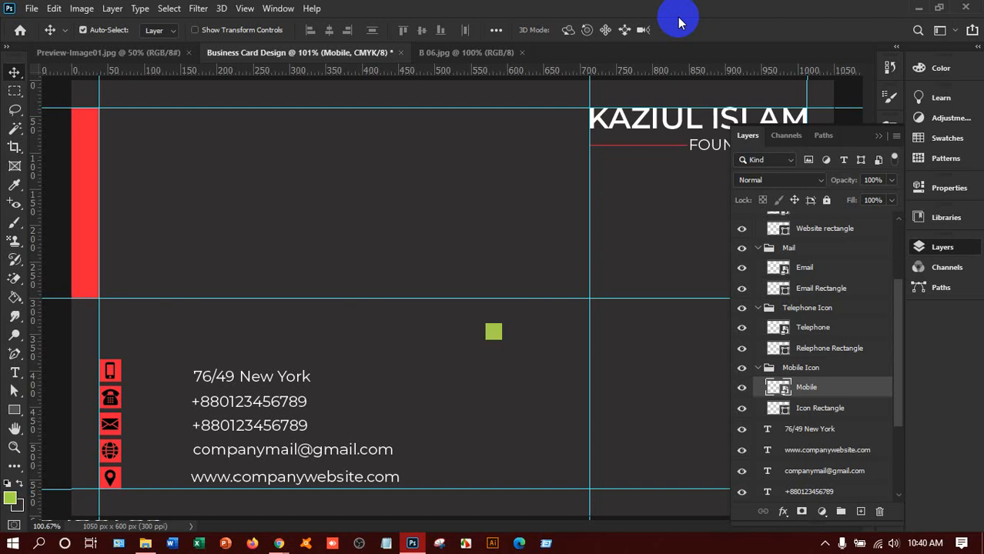
key(h)
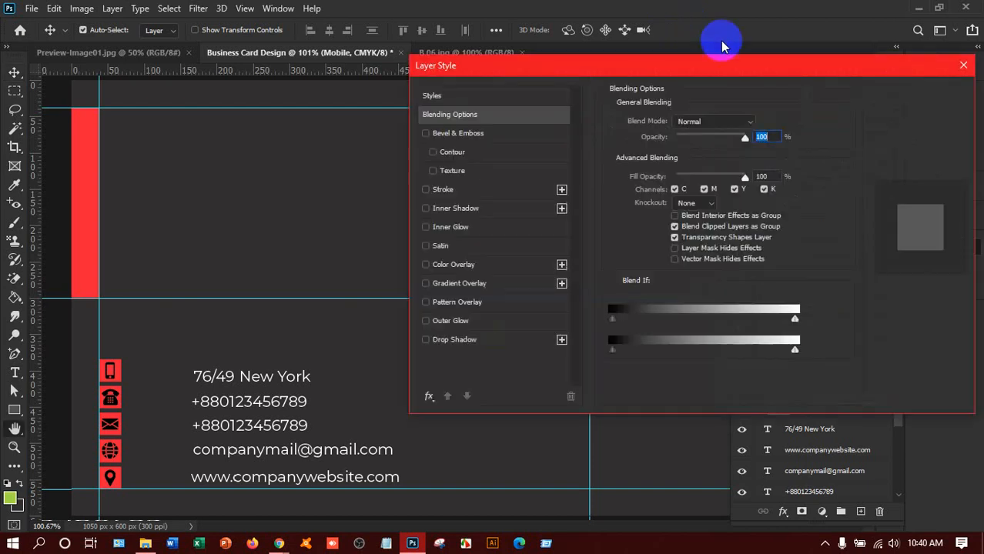
click(460, 266)
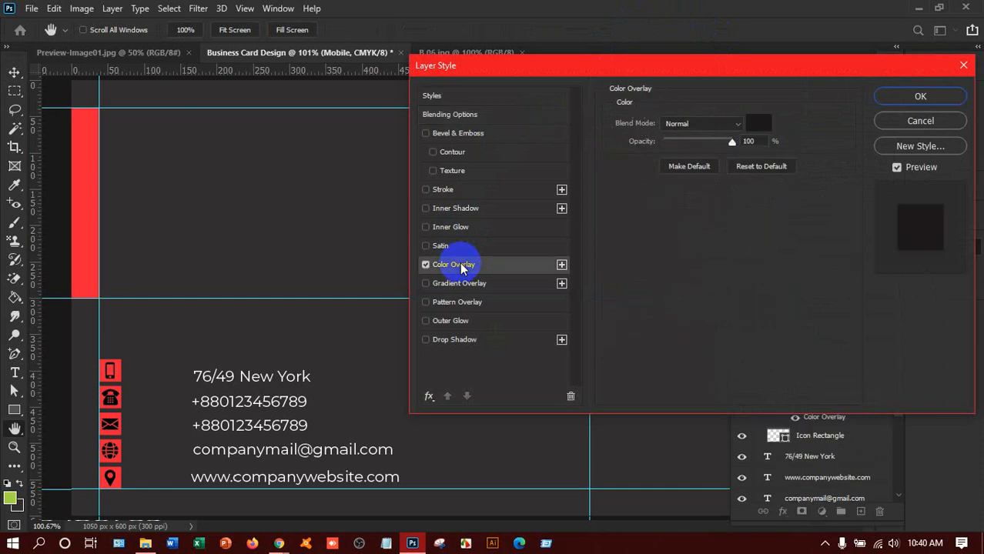
click(765, 125)
drag(635, 183, 583, 105)
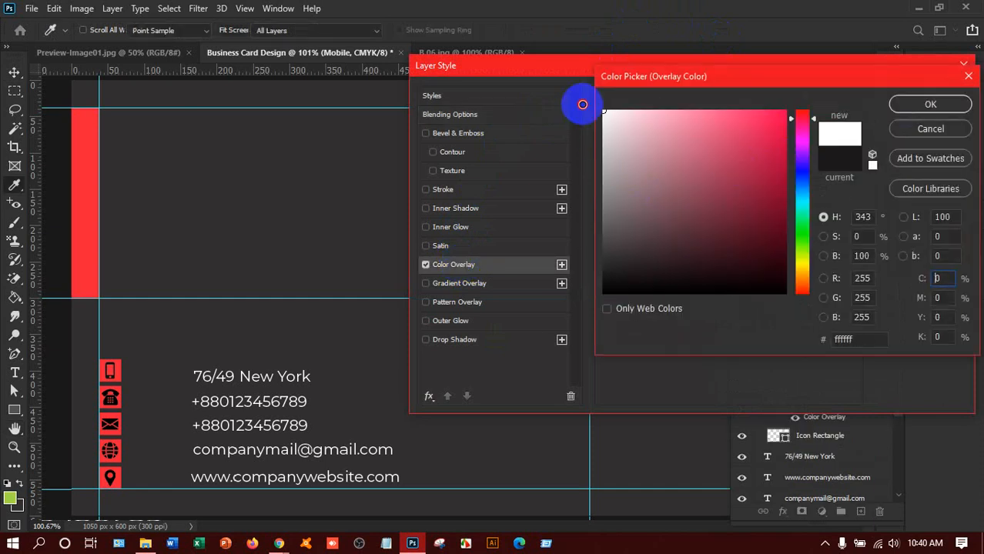
click(943, 106)
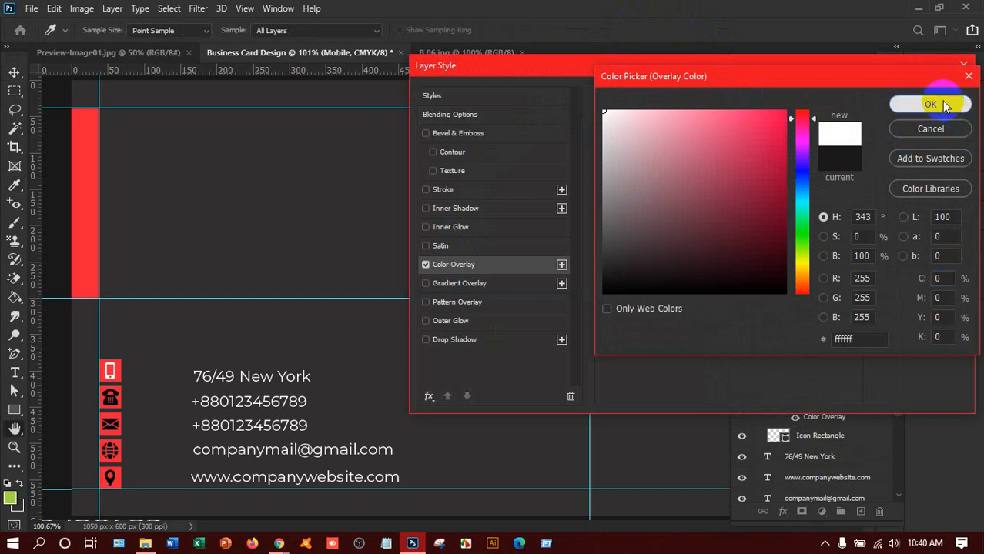
click(939, 101)
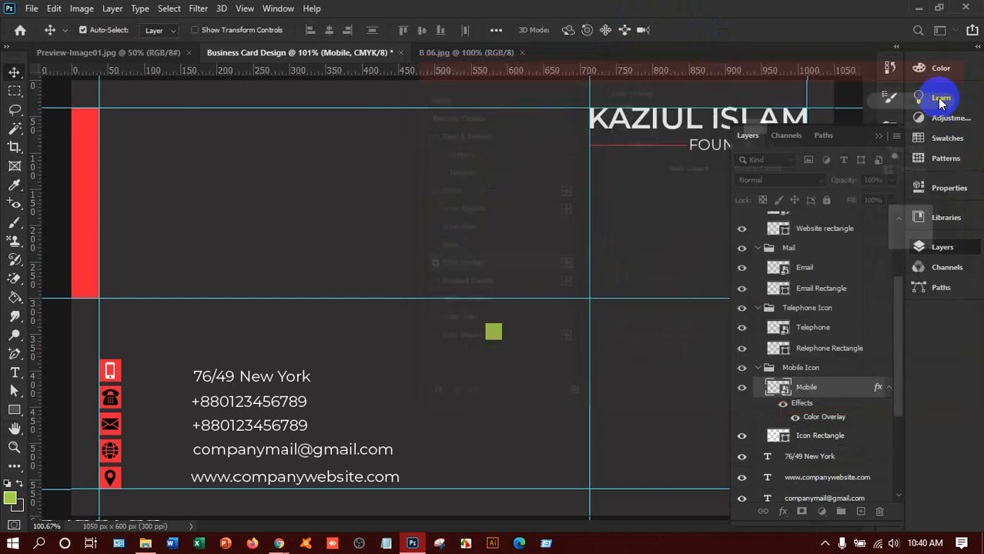
Step: Copy the Mobile layer style and paste it onto the Telephone and Email layers
right_click(808, 387)
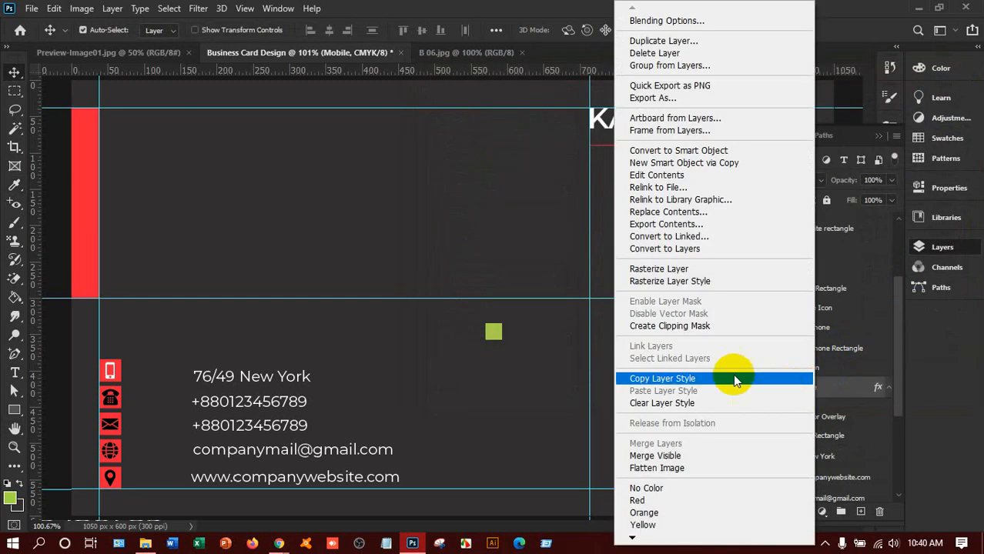
click(684, 378)
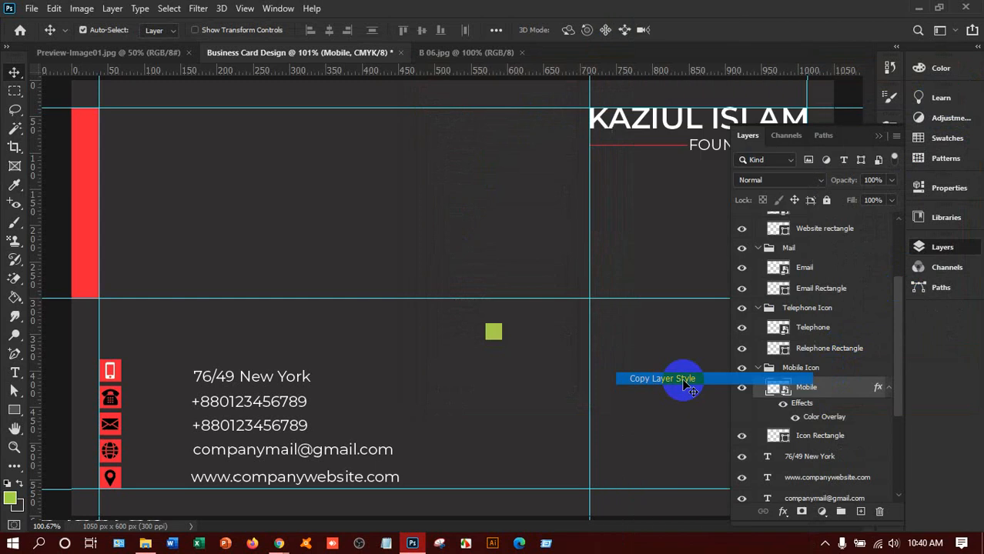
click(819, 329)
right_click(814, 328)
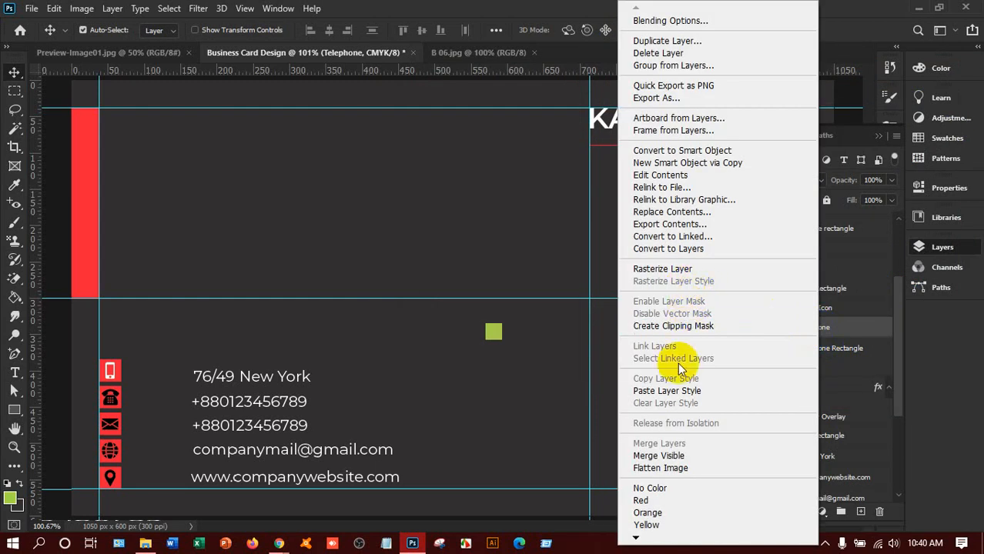
click(667, 390)
click(800, 269)
right_click(804, 275)
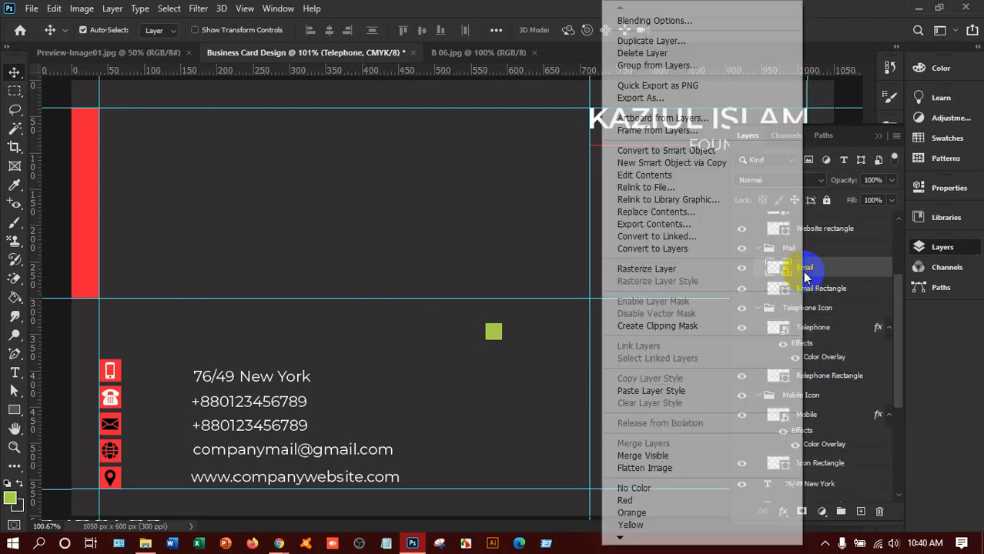
click(640, 391)
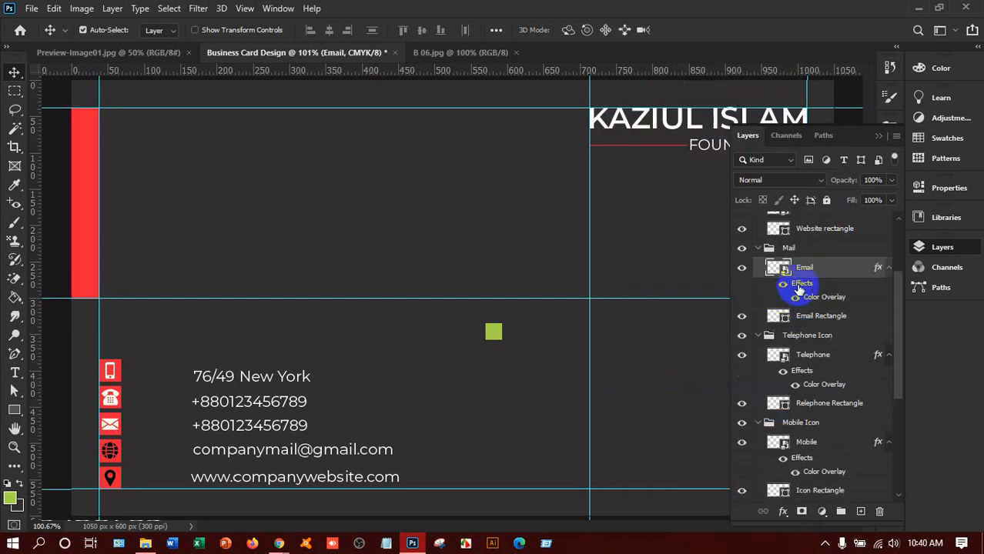
Step: Paste the white overlay style onto the Website and Location icon layers
scroll(800, 284, up, 2)
click(806, 246)
right_click(806, 246)
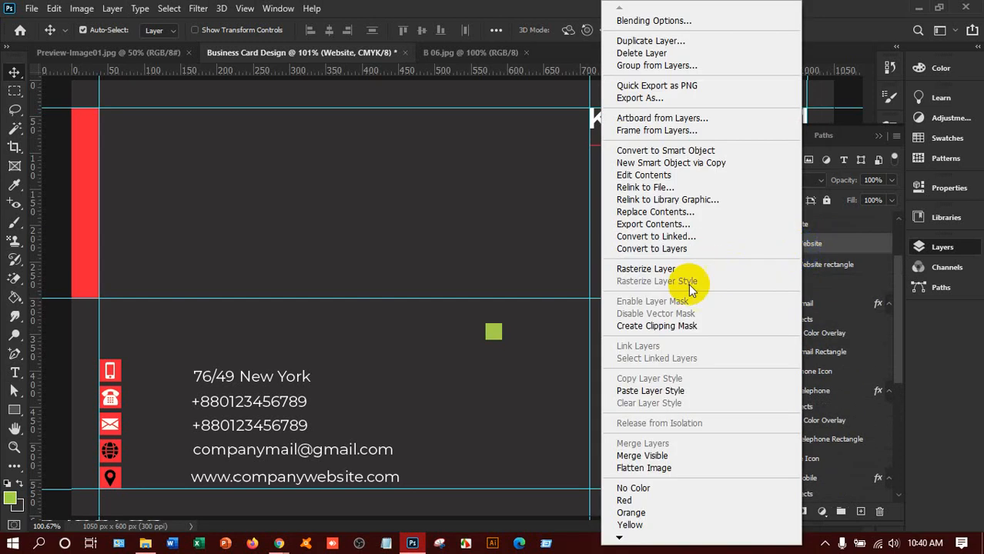
click(651, 390)
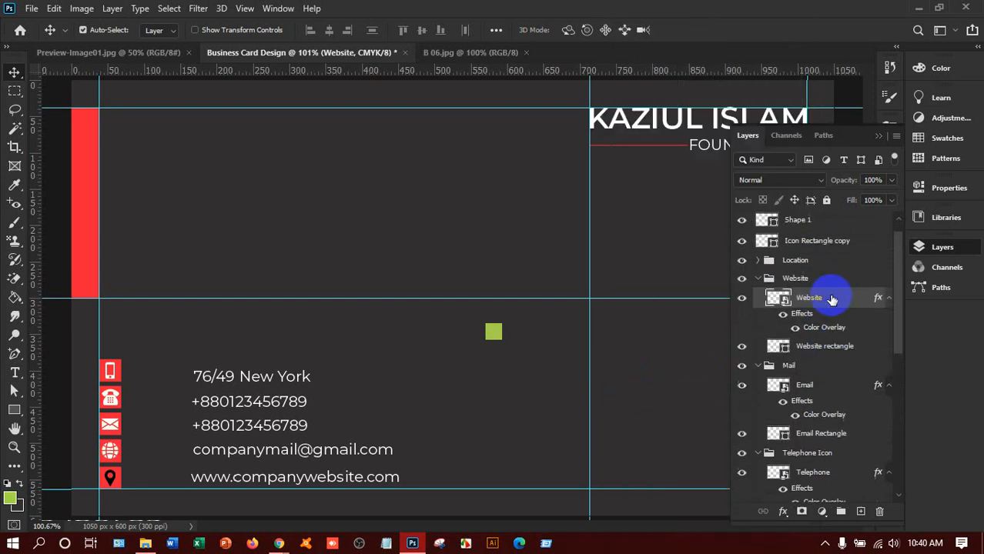
click(758, 261)
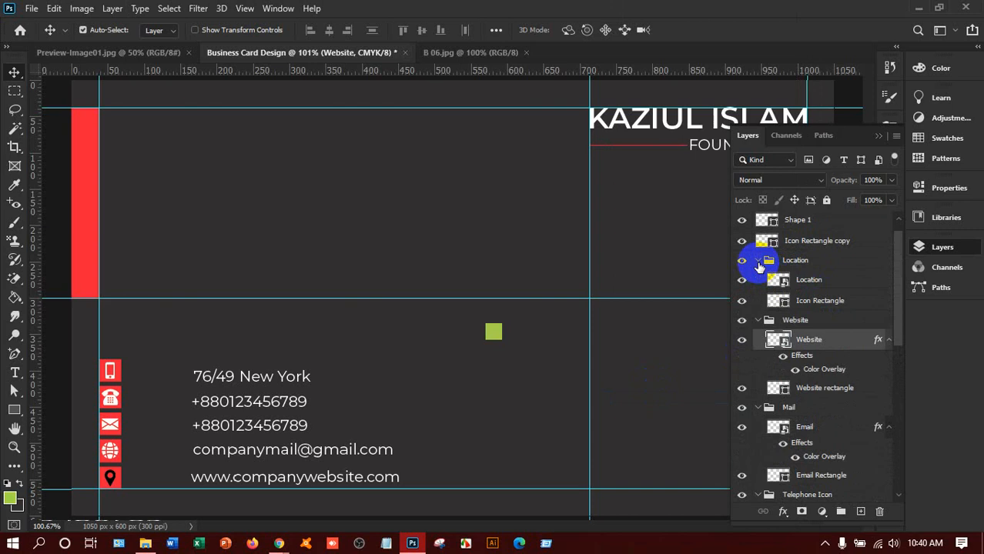
right_click(801, 282)
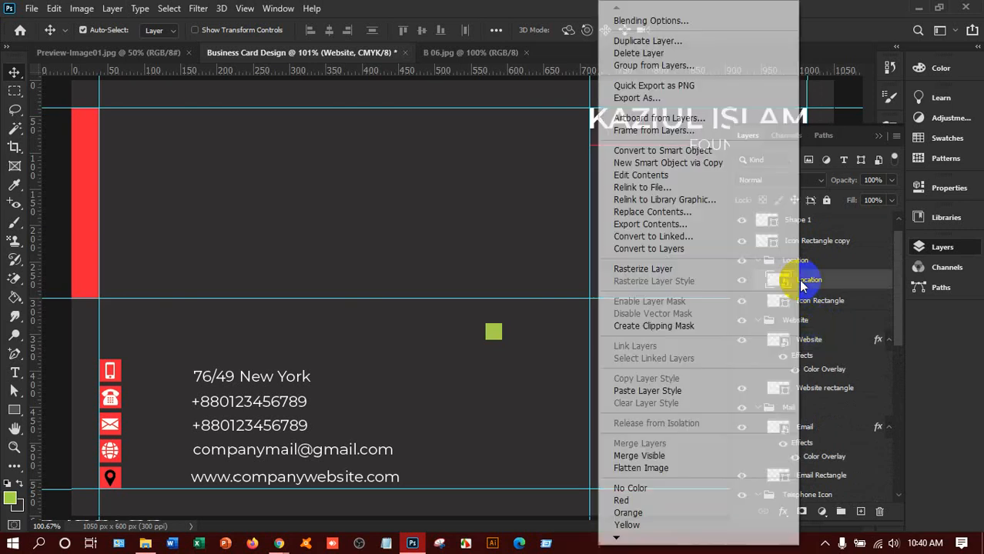
click(671, 390)
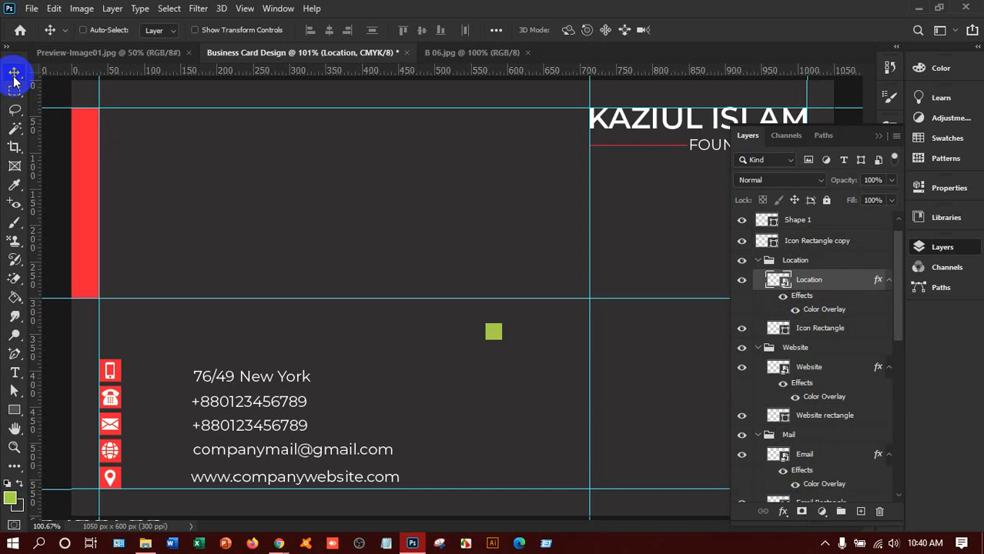
key(ctrl+minus)
key(ctrl+minus)
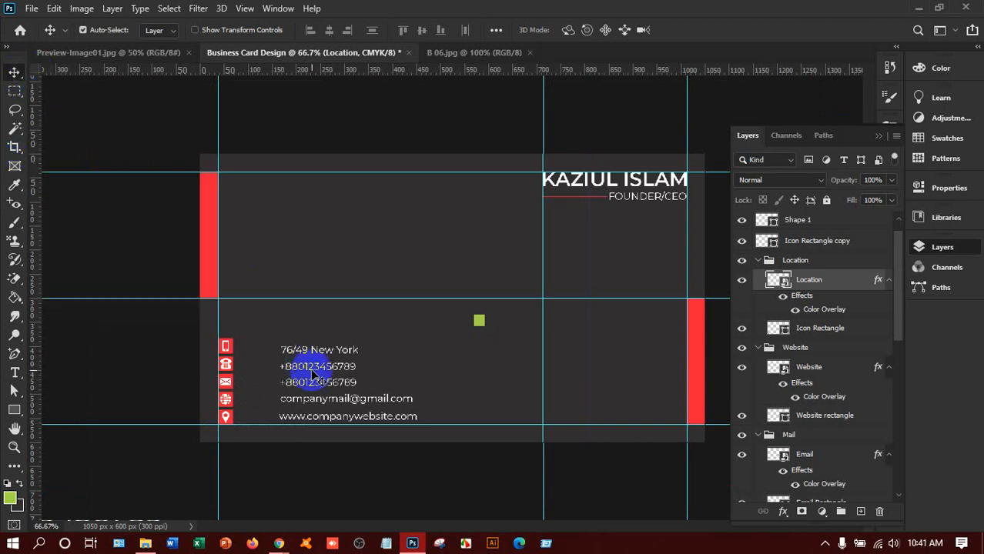
Step: Move the two phone numbers, email, website and '76/49 New York' text beside their icons
drag(312, 372, 262, 353)
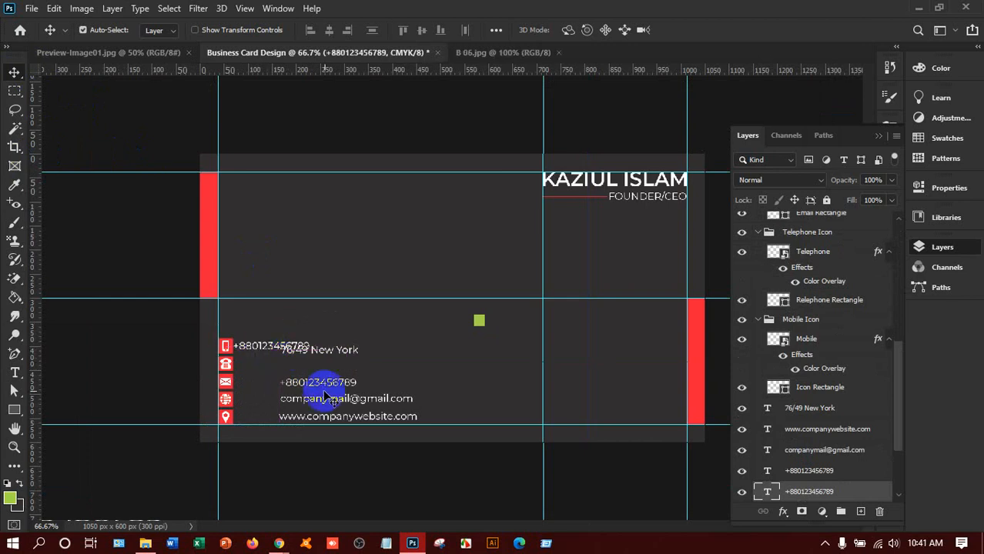
drag(322, 387, 271, 352)
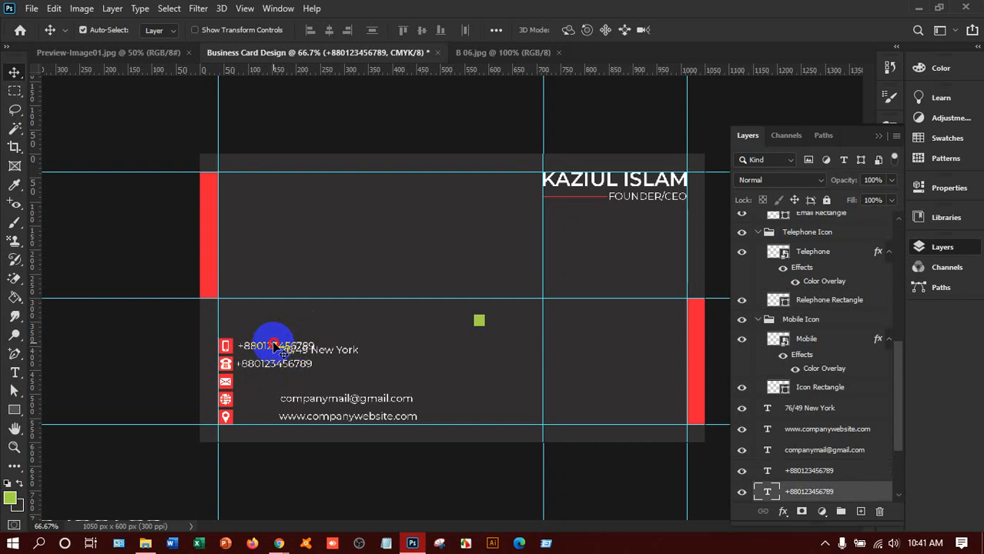
drag(271, 348, 271, 351)
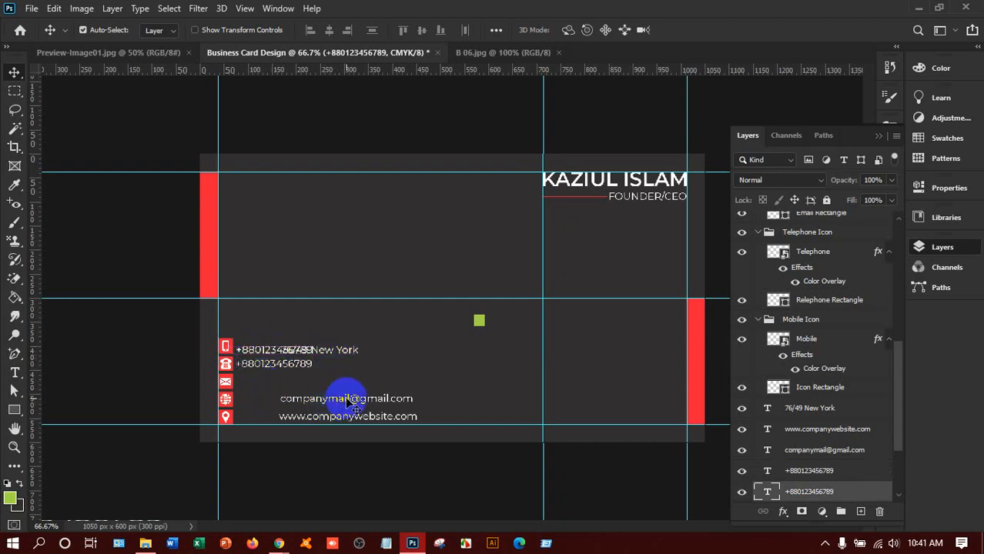
drag(345, 396, 301, 382)
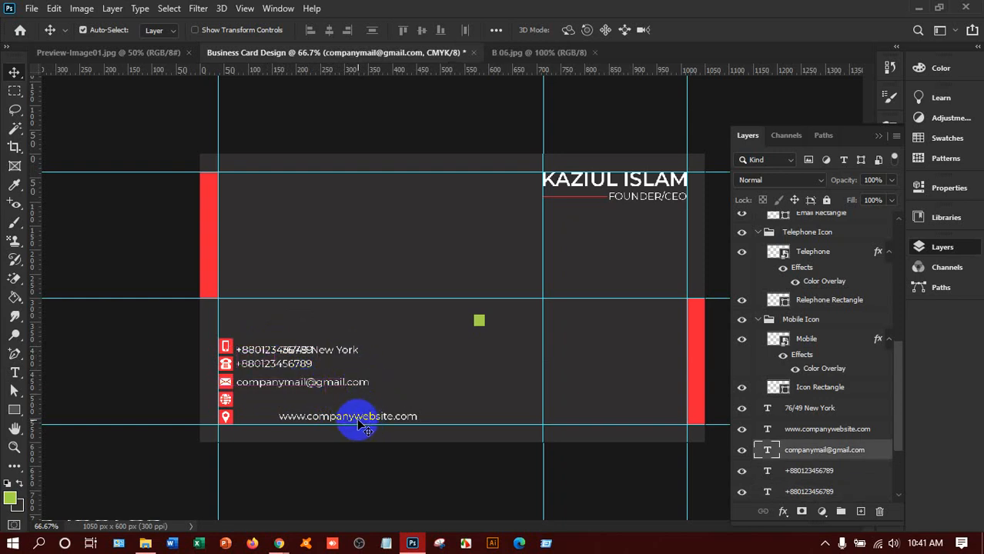
drag(358, 423, 320, 407)
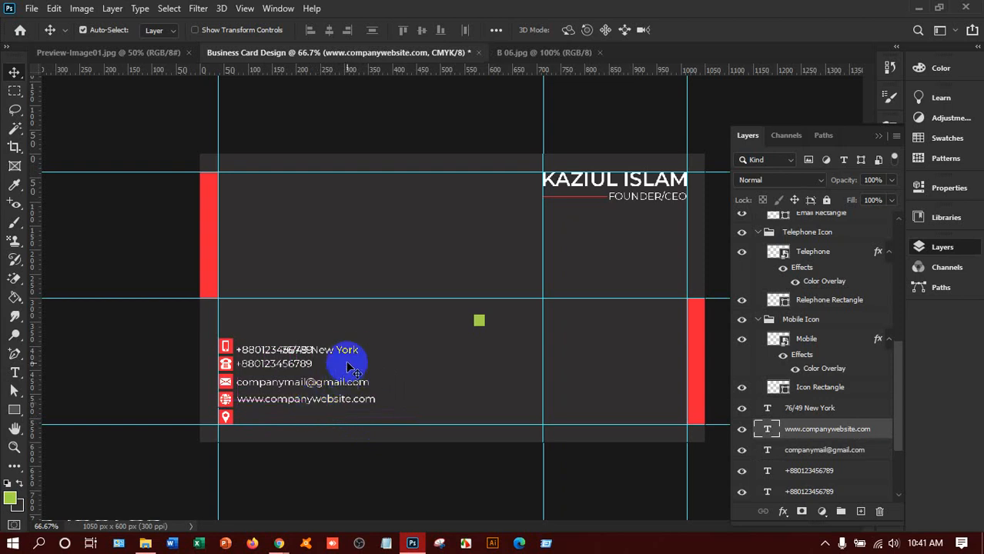
drag(353, 348, 308, 418)
key(ctrl+plus)
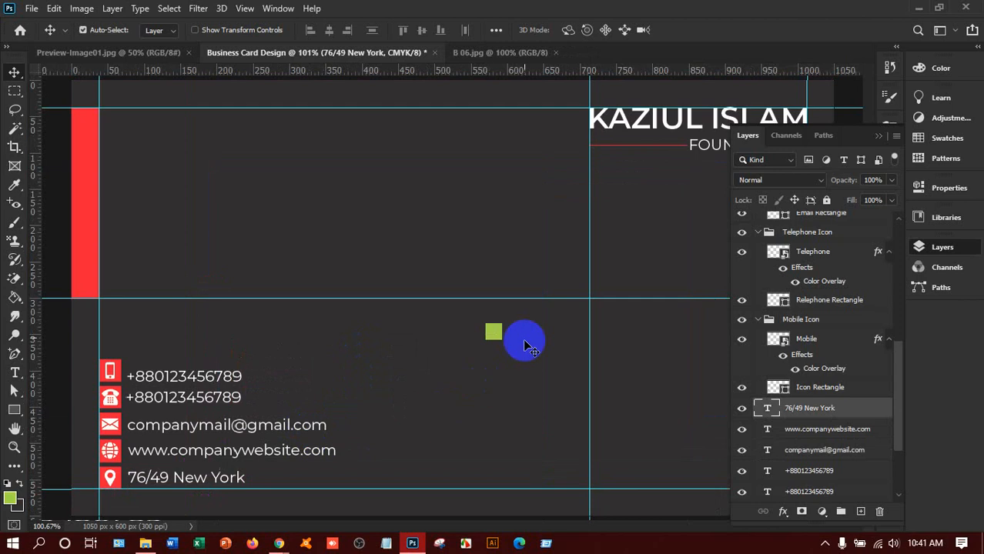
click(495, 336)
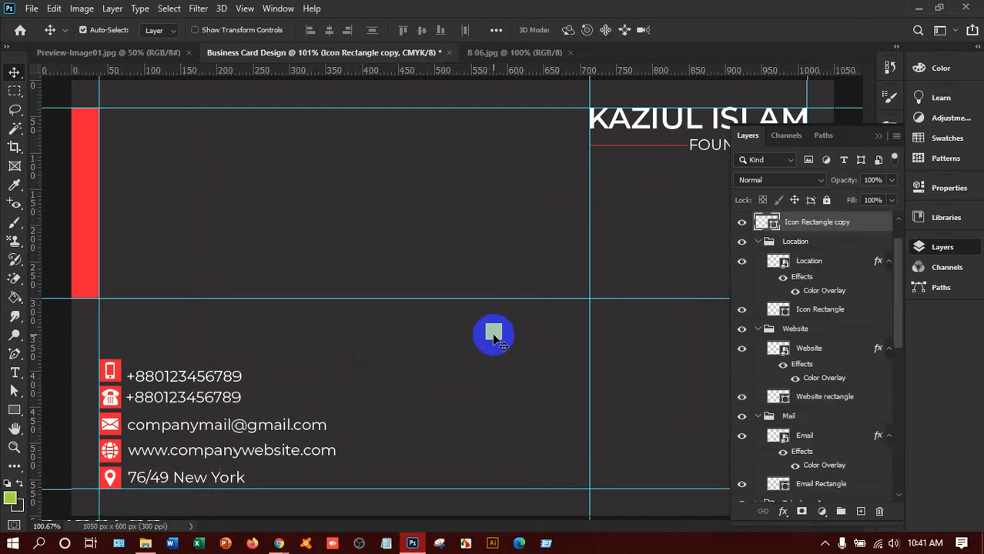
key(Delete)
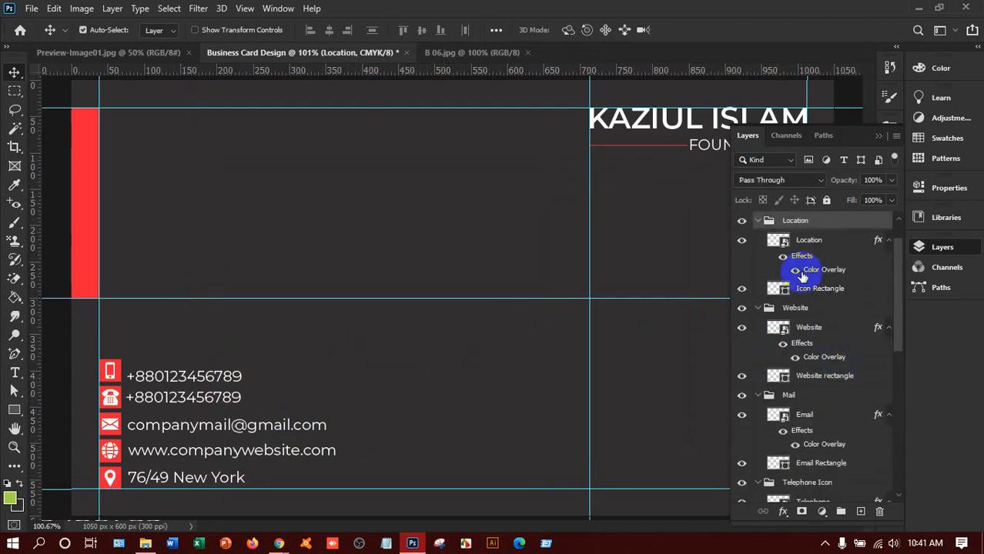
click(758, 220)
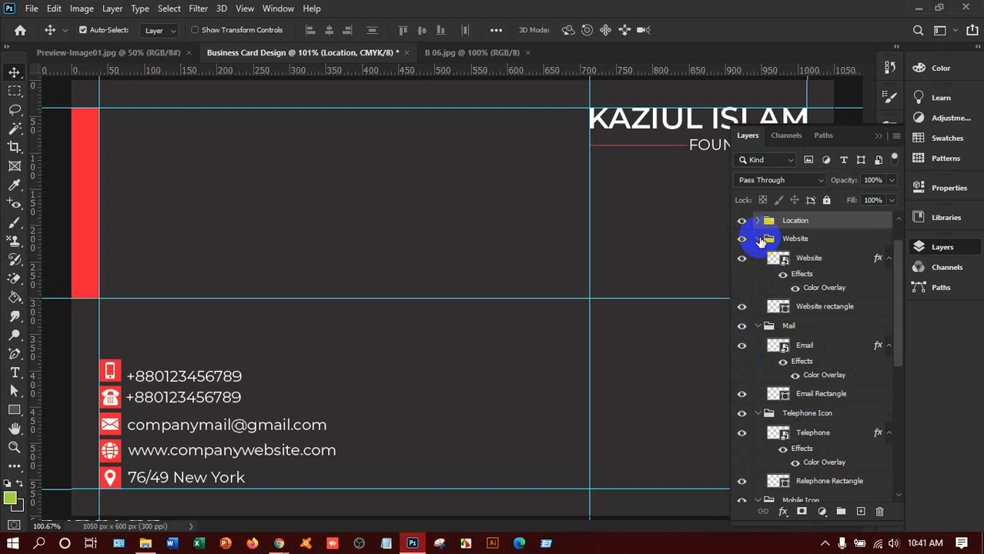
click(758, 239)
click(757, 257)
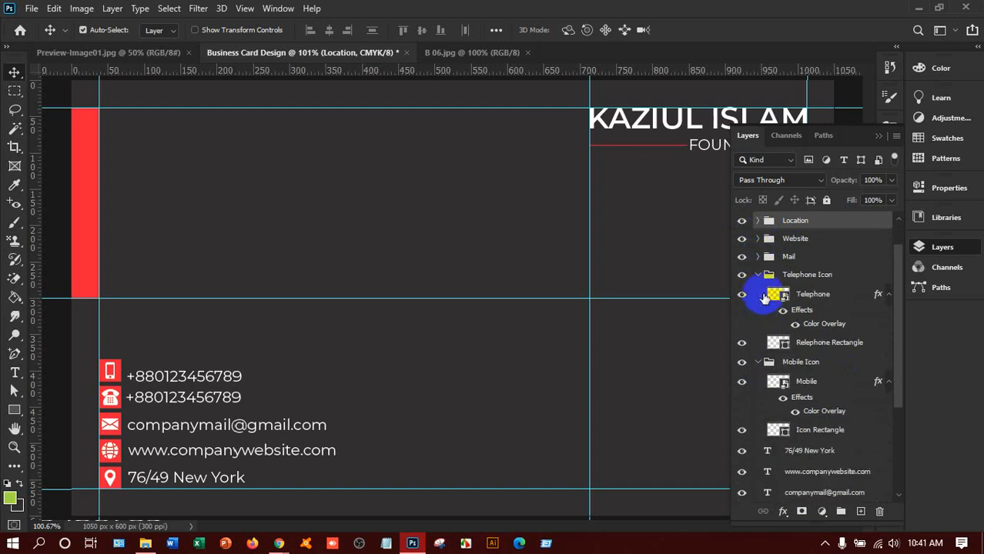
click(758, 274)
click(757, 292)
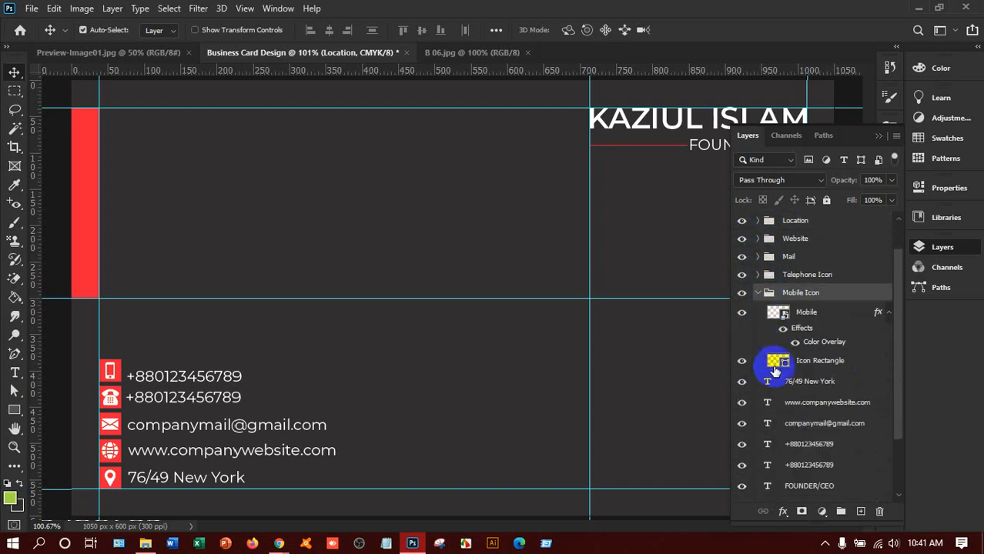
click(756, 294)
scroll(764, 340, down, 1)
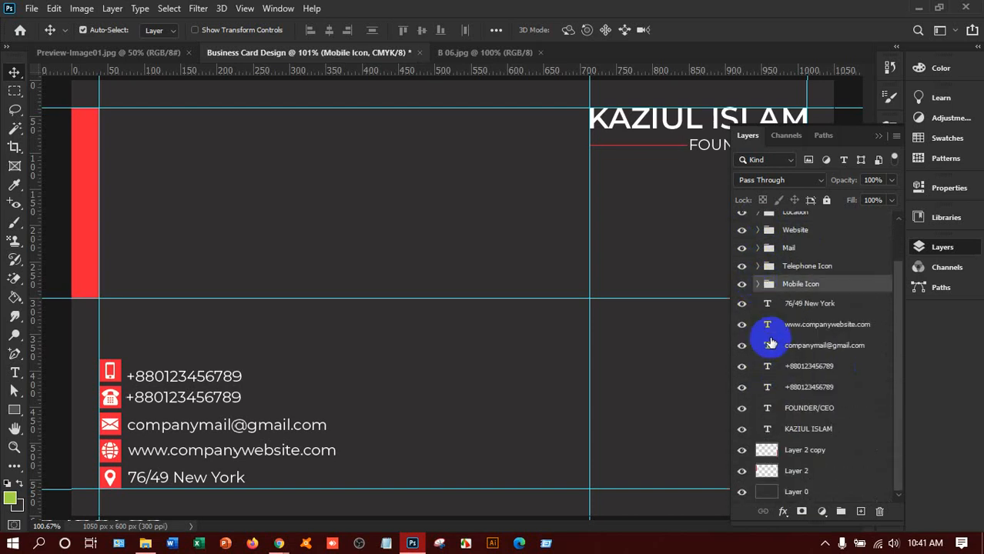
click(797, 466)
Step: Rename Layer 2 to 'Rectangle' and Layer 2 copy to 'Rectangle 02'
ctrl+click(798, 456)
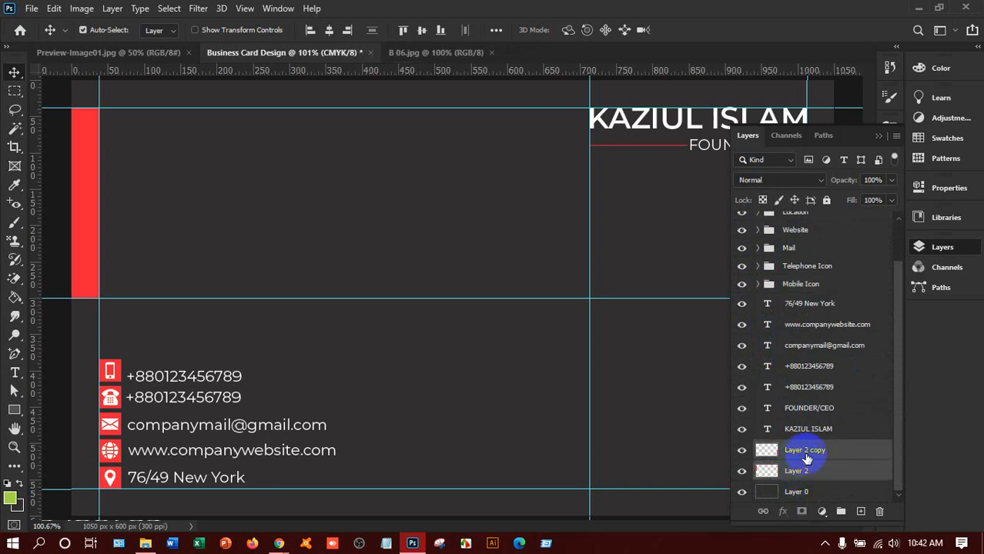
click(812, 471)
click(802, 474)
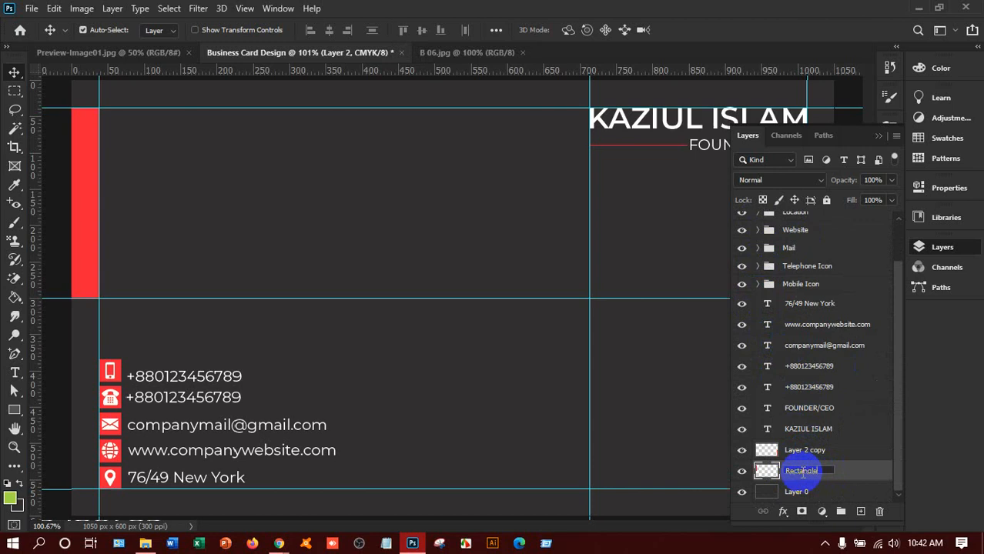
click(818, 455)
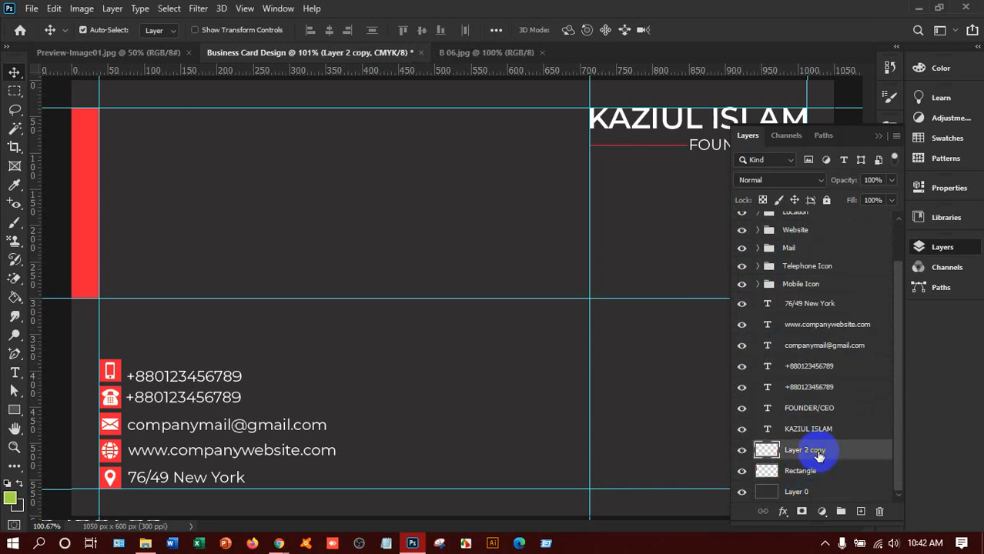
double_click(820, 456)
click(850, 451)
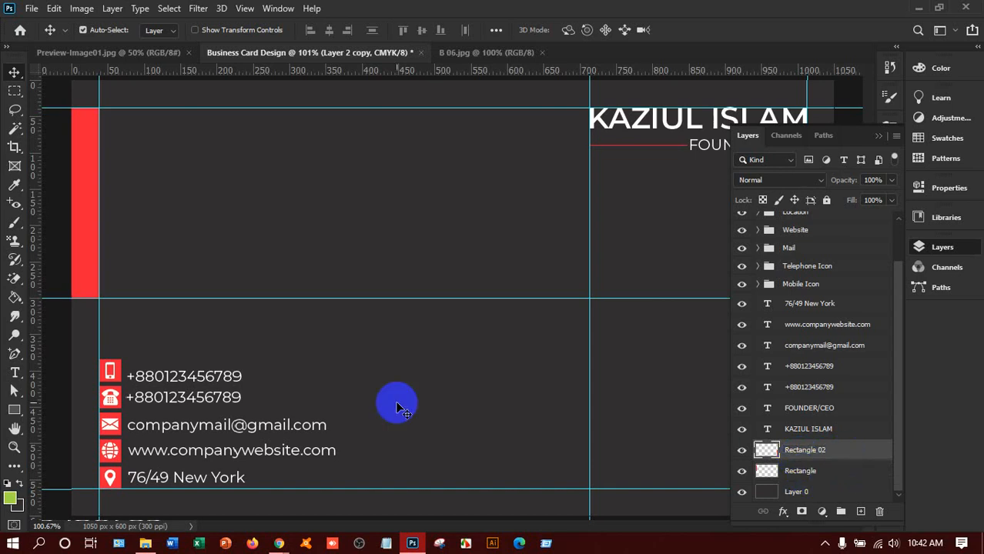
Step: Nudge the top phone number text slightly upward
click(202, 377)
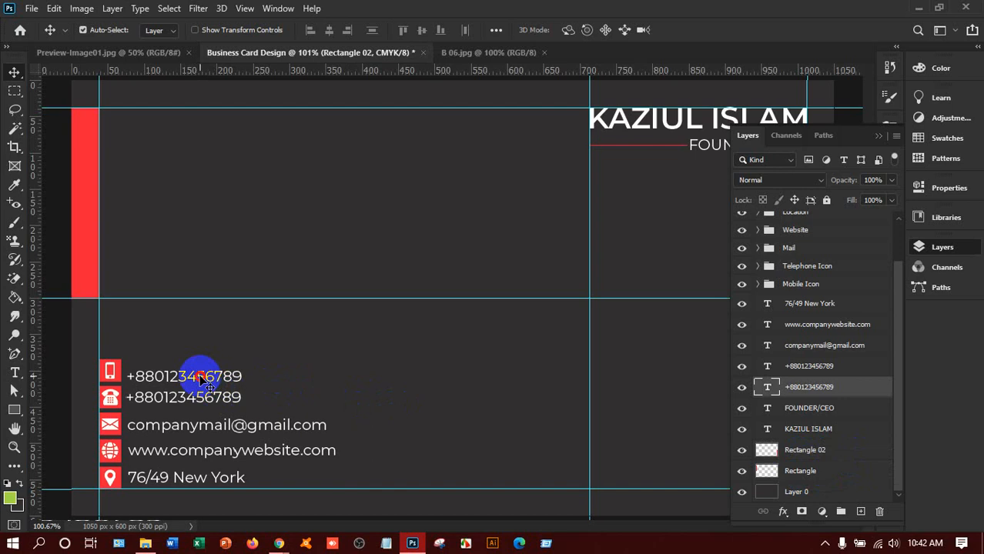
drag(201, 376, 201, 373)
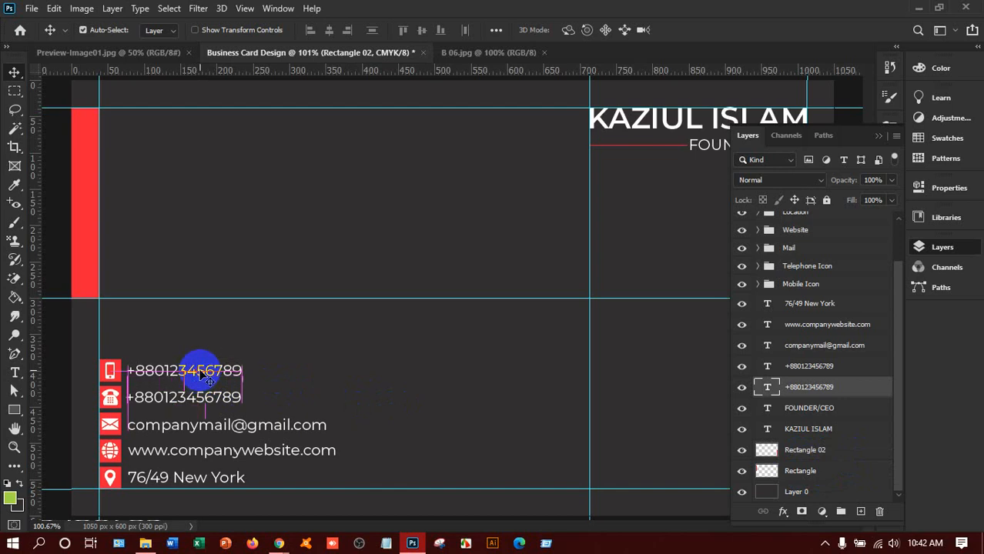
scroll(798, 402, up, 1)
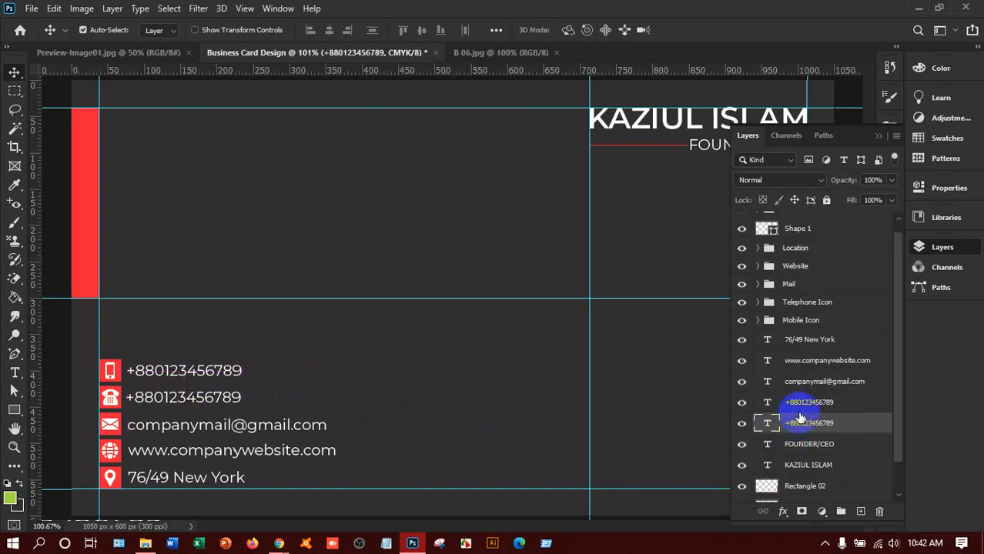
scroll(856, 418, up, 1)
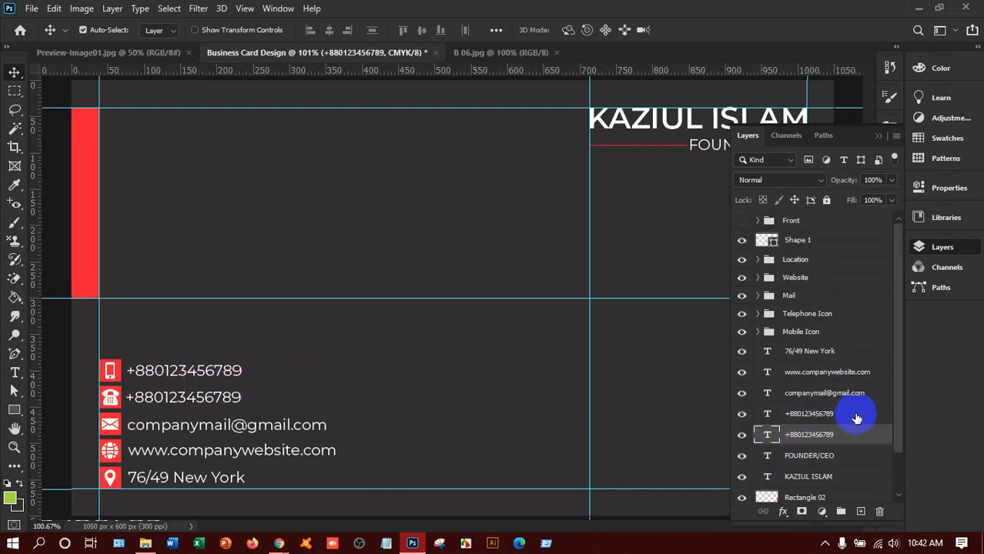
scroll(856, 420, down, 1)
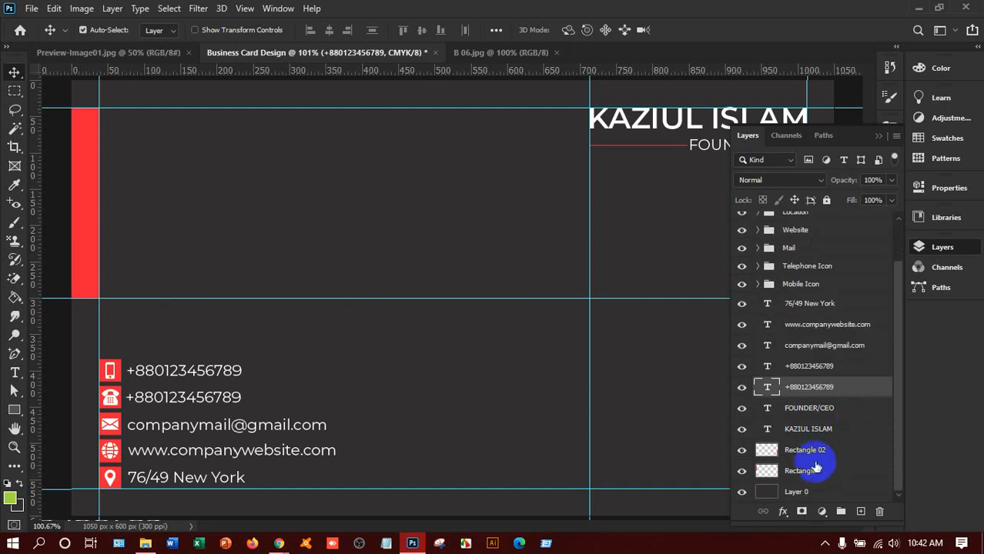
Step: Rename Layer 0 to 'Background', then select Shape 1 and all layers
double_click(797, 493)
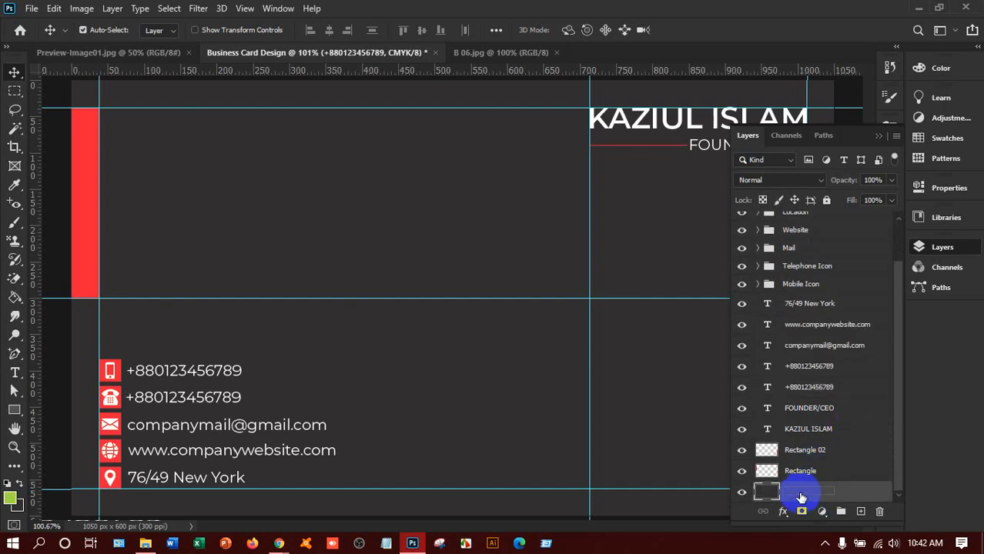
text(Ba)
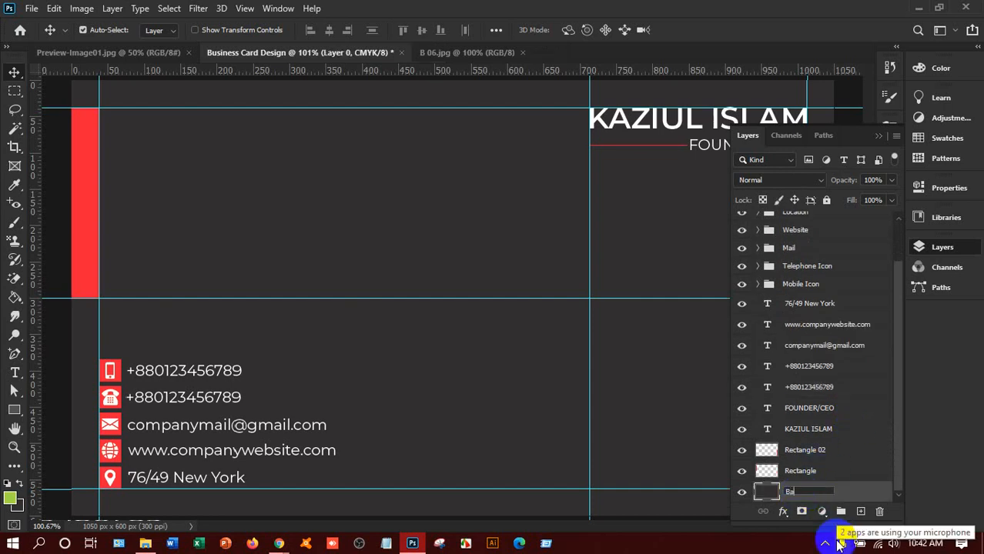
text(ckground)
click(850, 493)
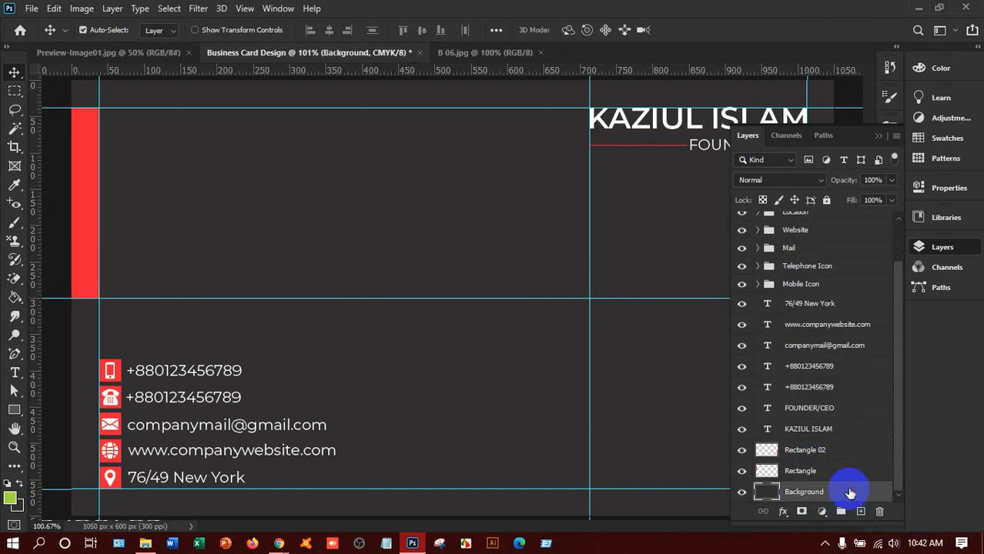
scroll(850, 492, up, 3)
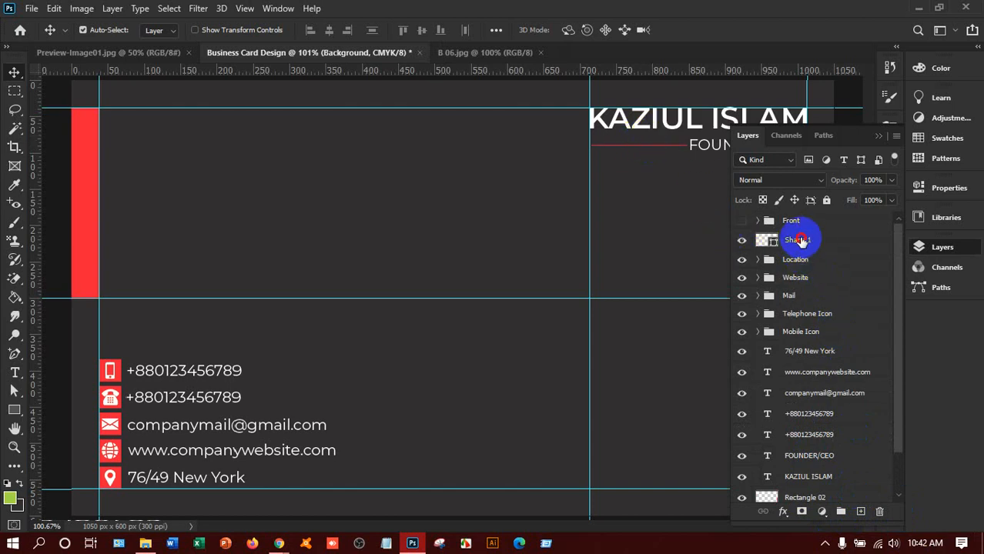
click(801, 241)
scroll(870, 369, down, 2)
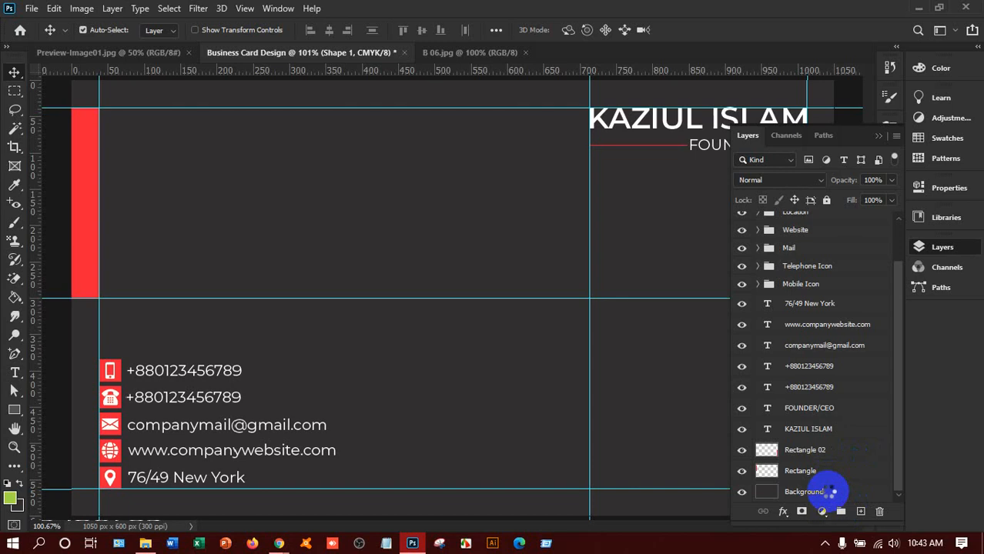
key(ctrl+alt+a)
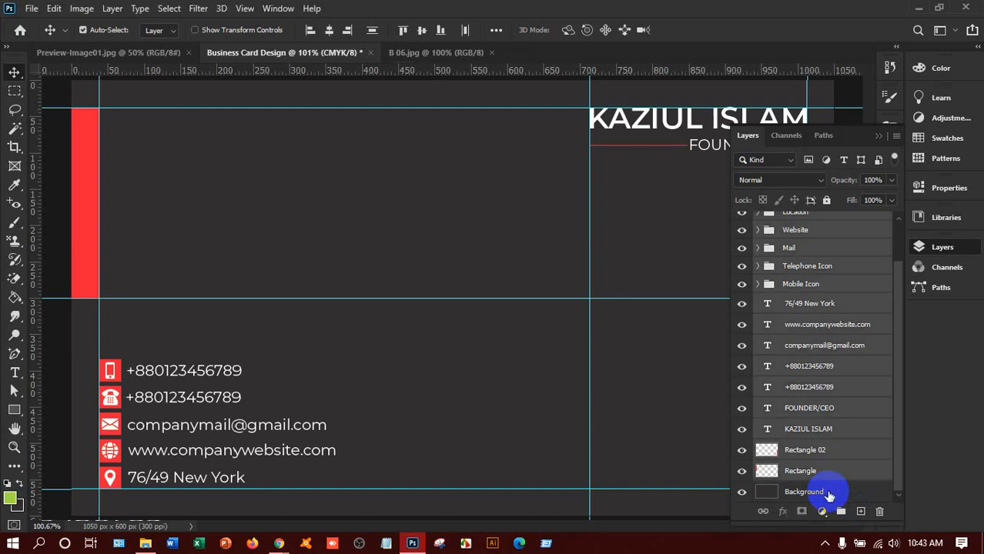
Step: Group all back-side layers, including Background, into a new group renamed 'Back'
shift+click(828, 493)
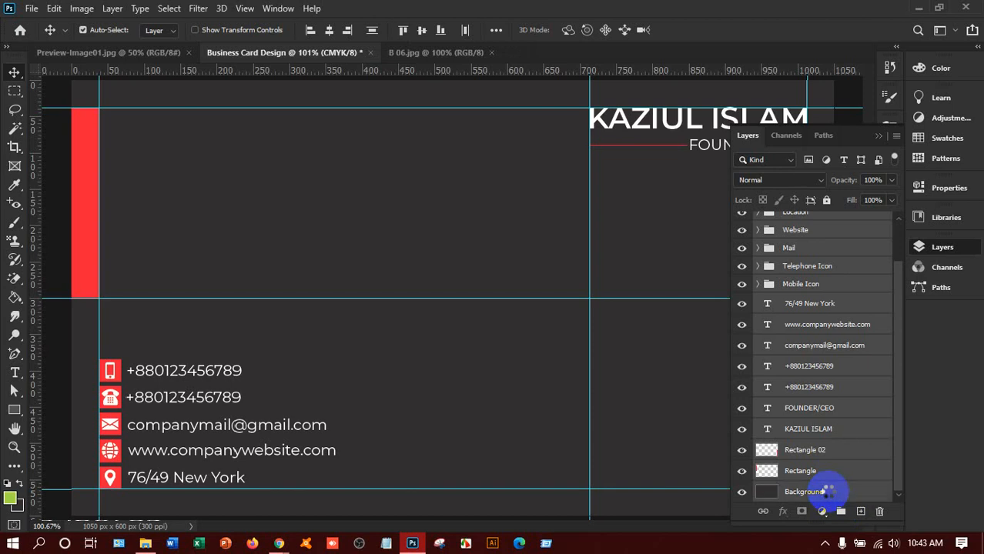
key(ctrl)
key(ctrl+g)
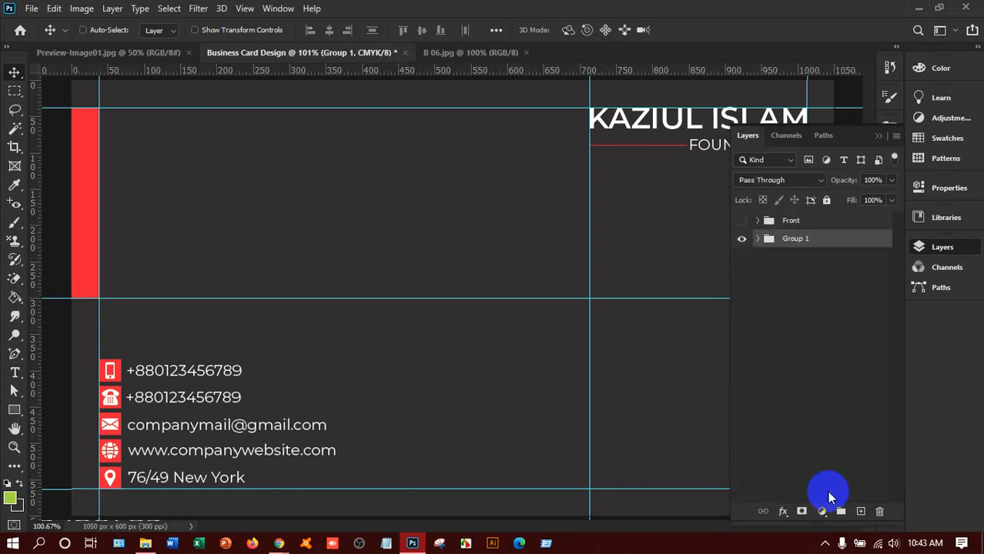
double_click(797, 239)
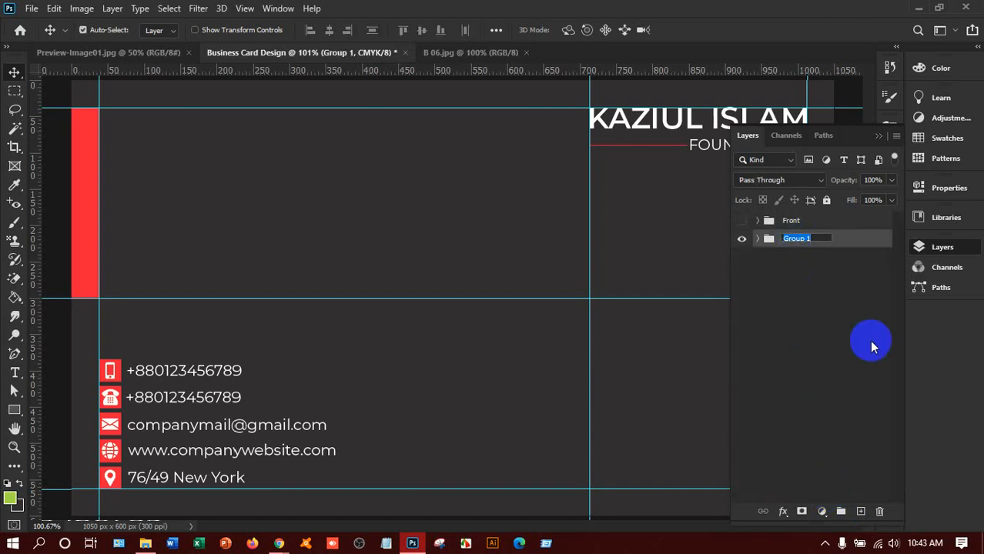
text(Back)
click(855, 247)
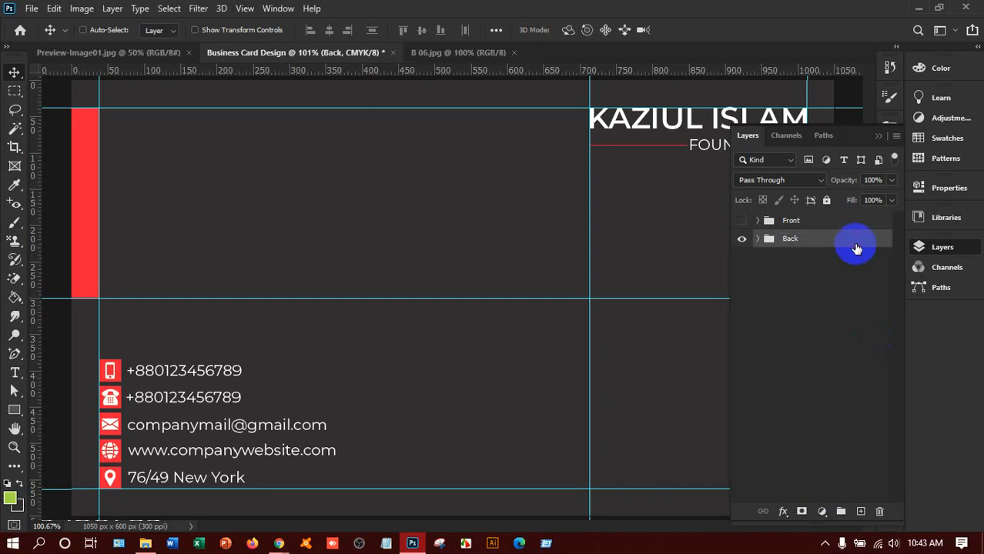
key(ctrl+minus)
key(ctrl+minus)
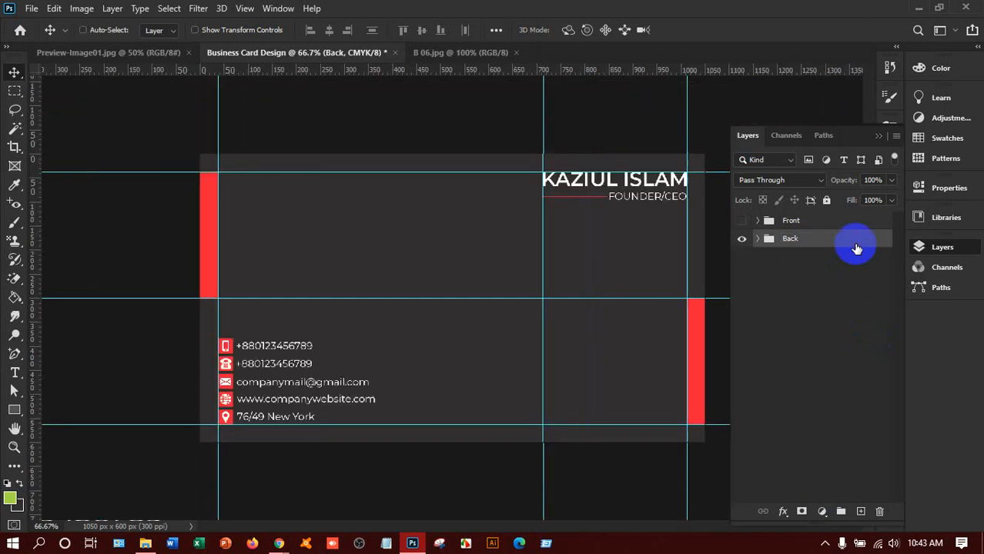
key(ctrl+minus)
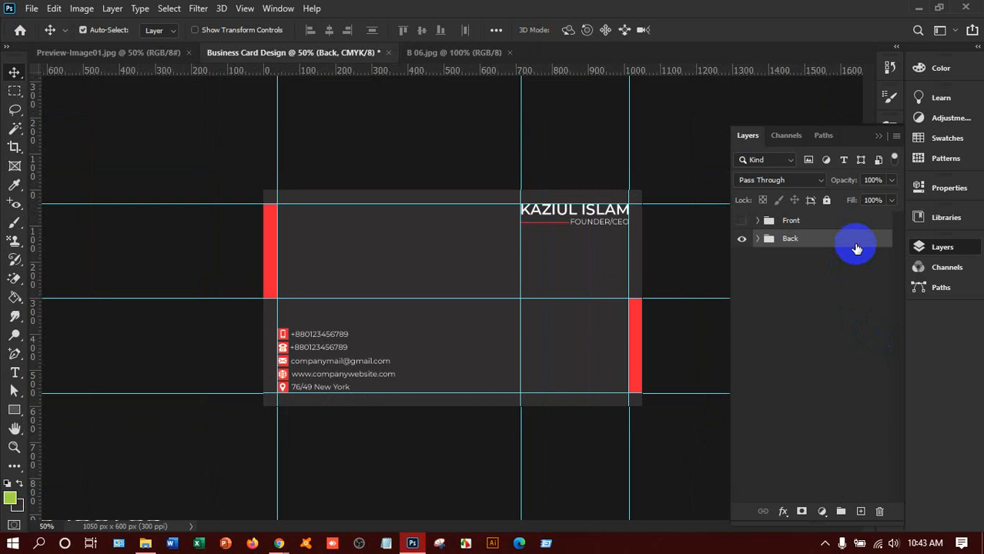
Step: Toggle the Front group's visibility to compare both card sides, leaving Front shown
click(742, 222)
click(742, 222)
click(743, 223)
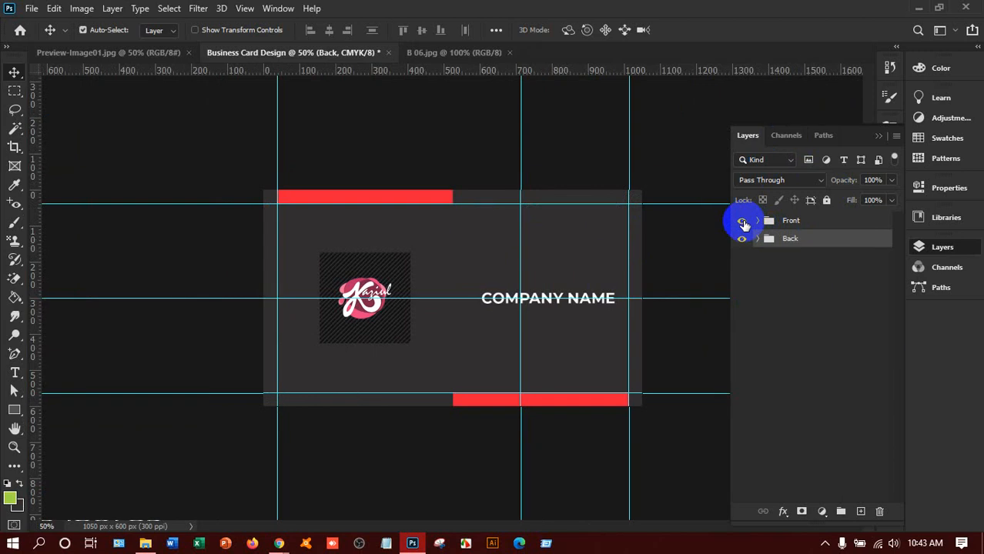
click(743, 223)
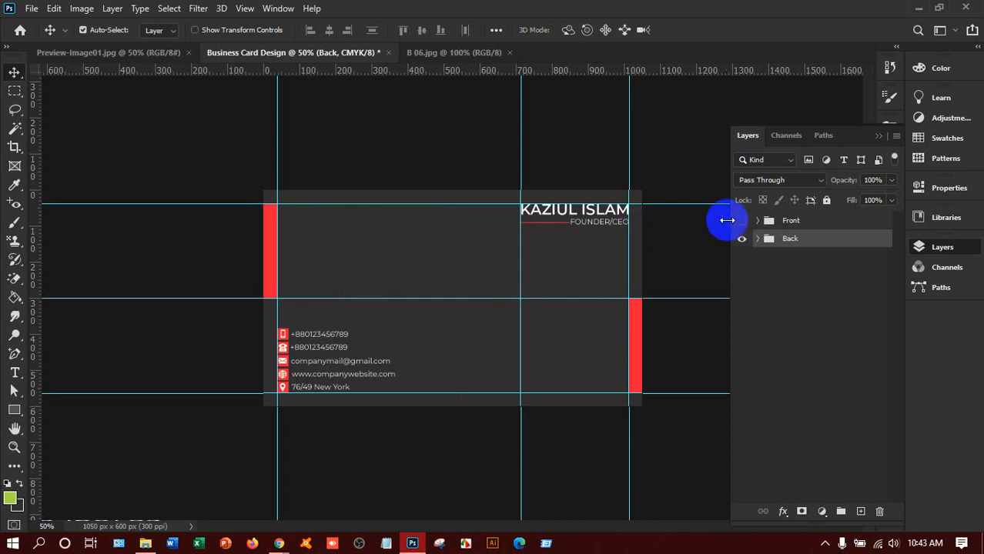
Step: Choose File > Save As and pick saving to the computer instead of cloud documents
click(32, 9)
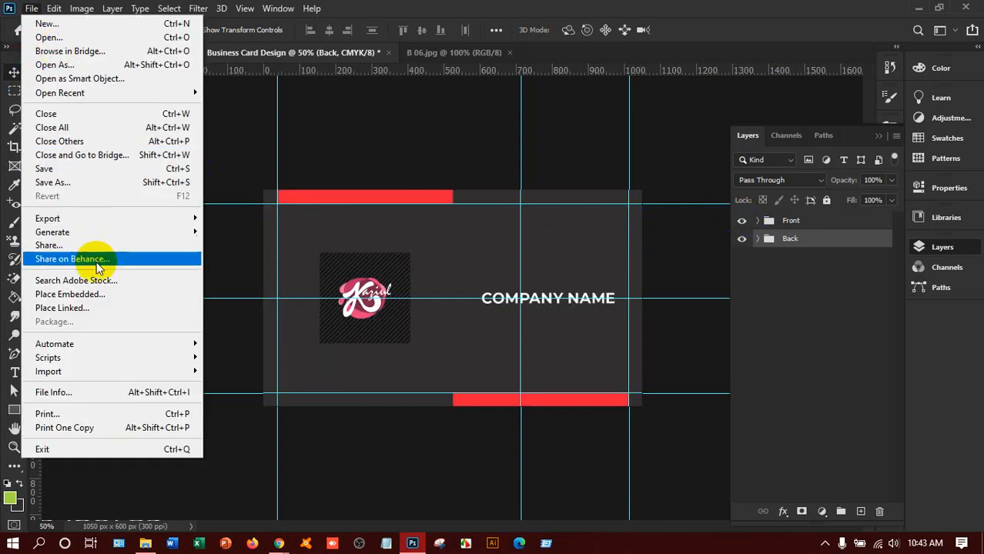
click(93, 184)
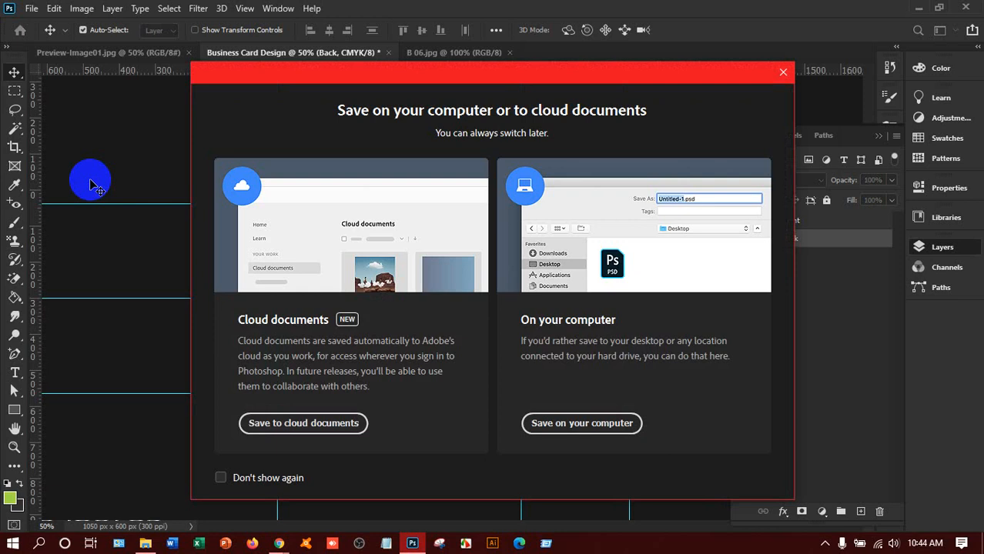
click(599, 424)
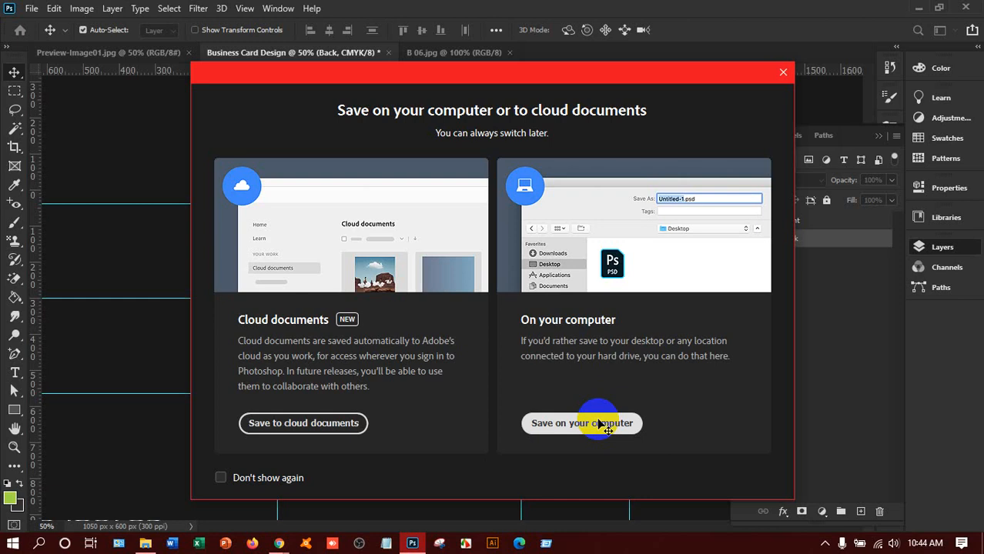
Step: Browse to New Volume (F:) > LEDP > Class Work > HSL-LAL-202 in the save dialog
click(566, 422)
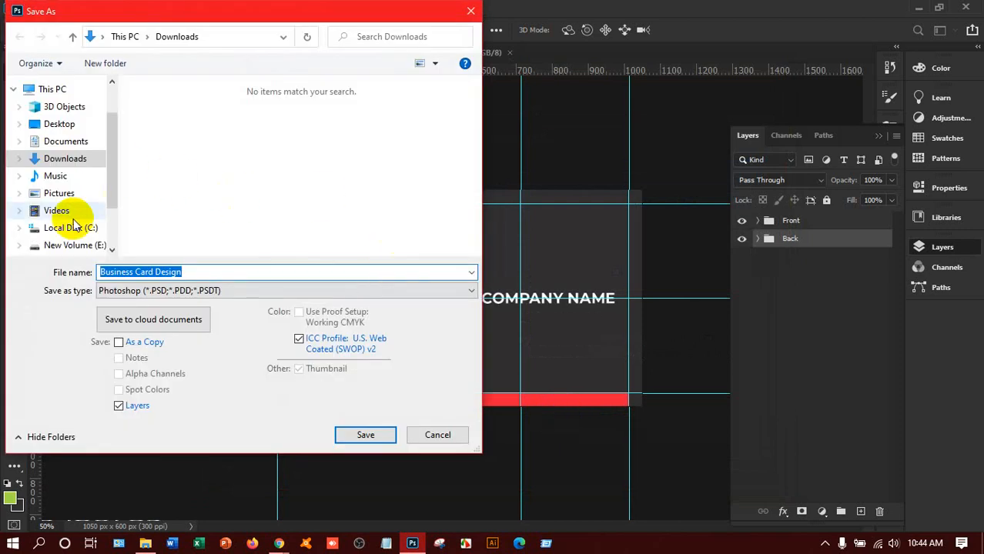
scroll(73, 222, down, 3)
click(74, 187)
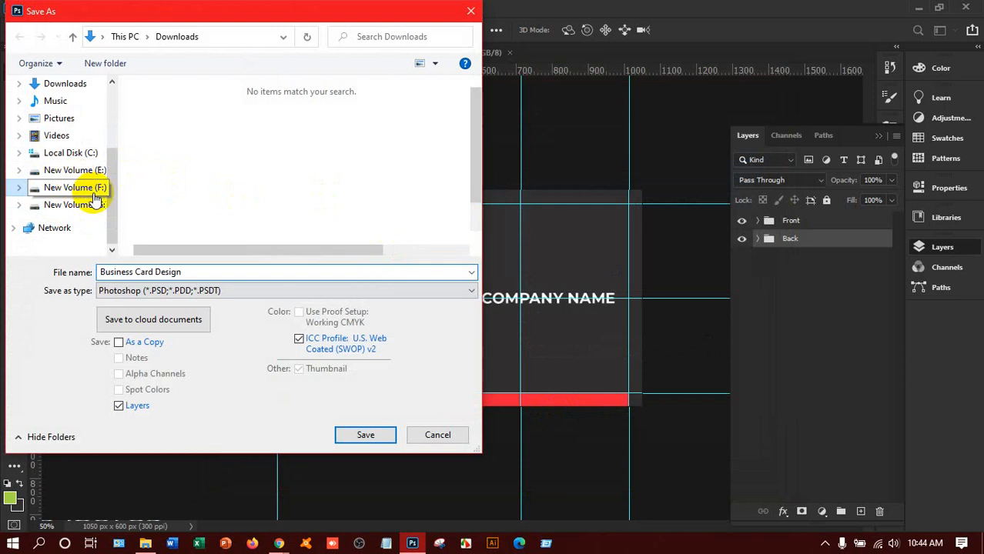
click(170, 166)
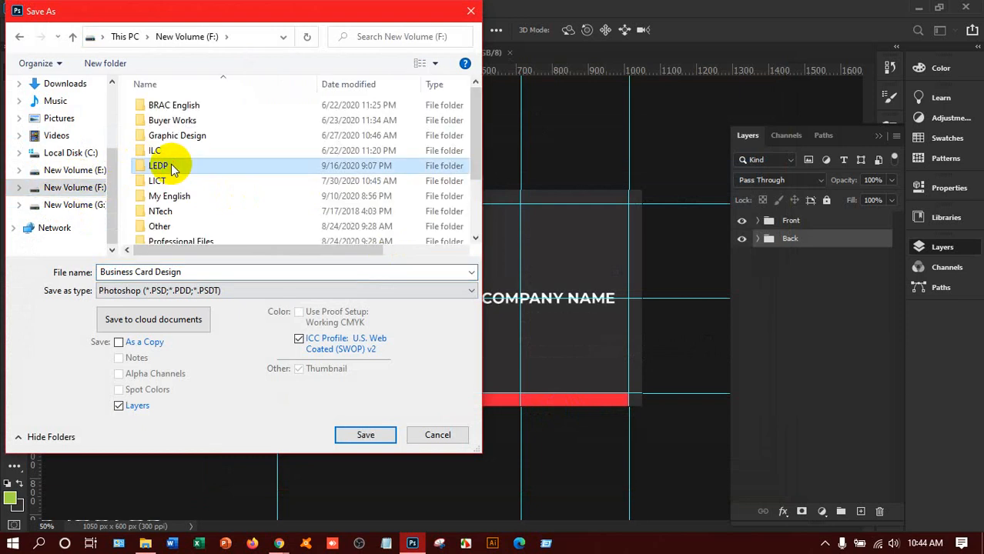
double_click(170, 166)
scroll(185, 185, down, 2)
scroll(181, 196, up, 1)
scroll(179, 185, up, 1)
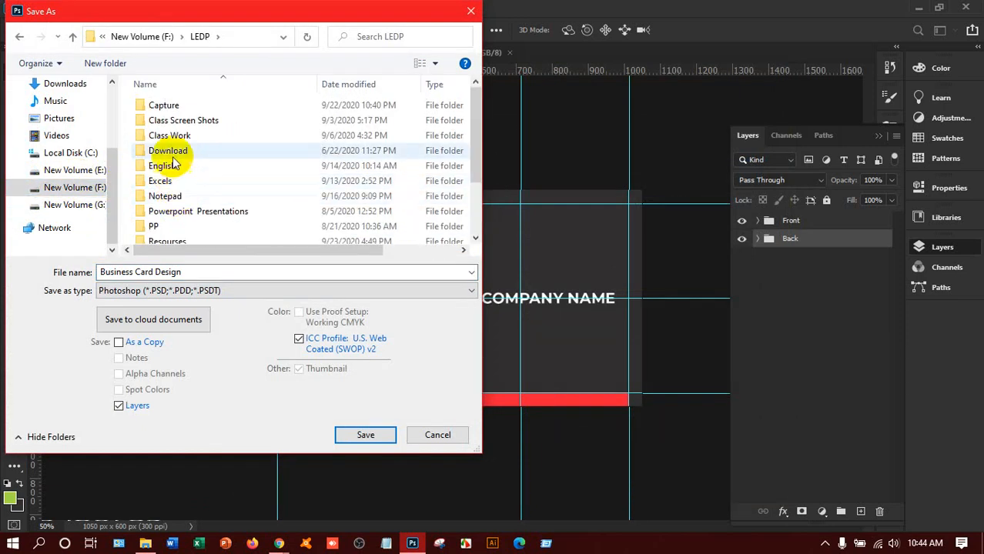
click(169, 137)
double_click(169, 137)
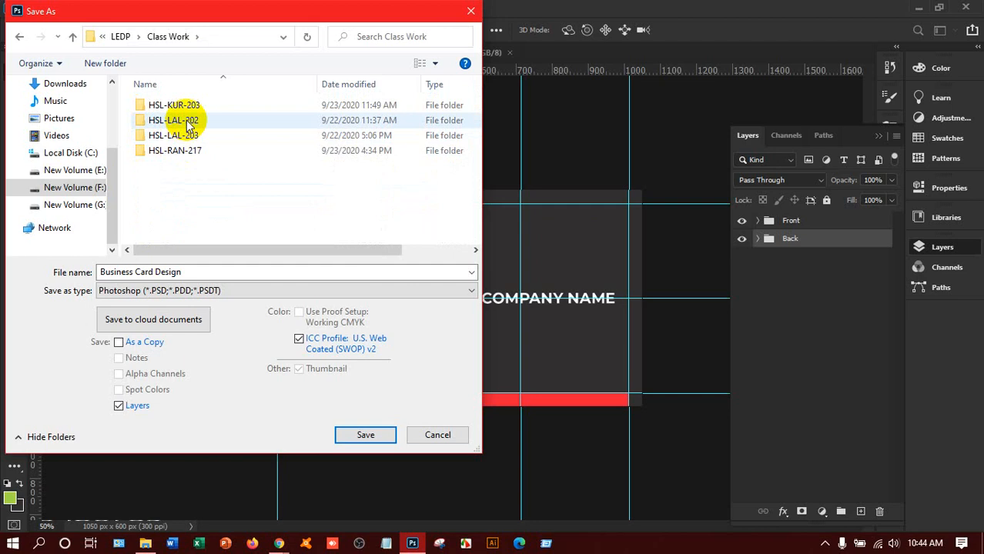
click(186, 120)
double_click(186, 120)
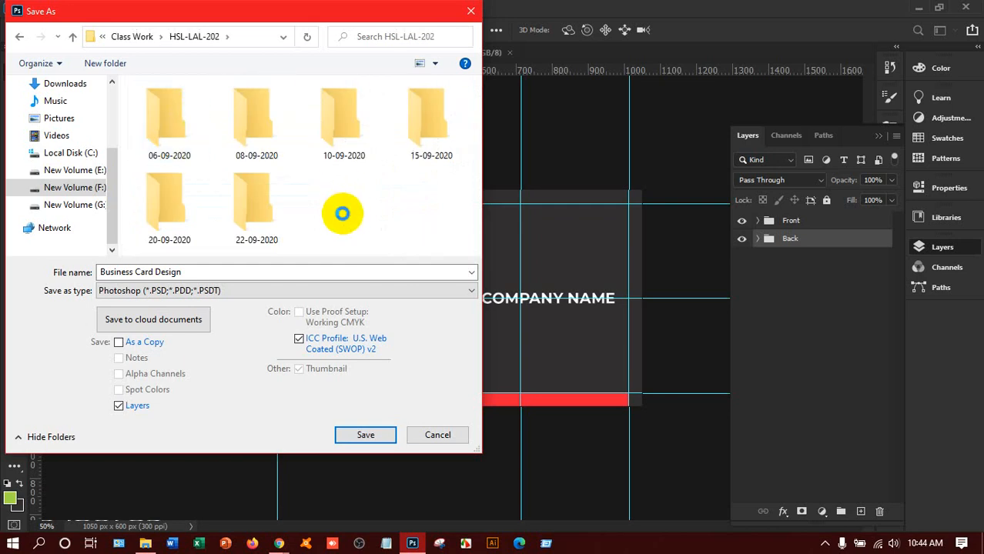
Step: Create a new folder named '24-09-2020' there and open it
right_click(341, 213)
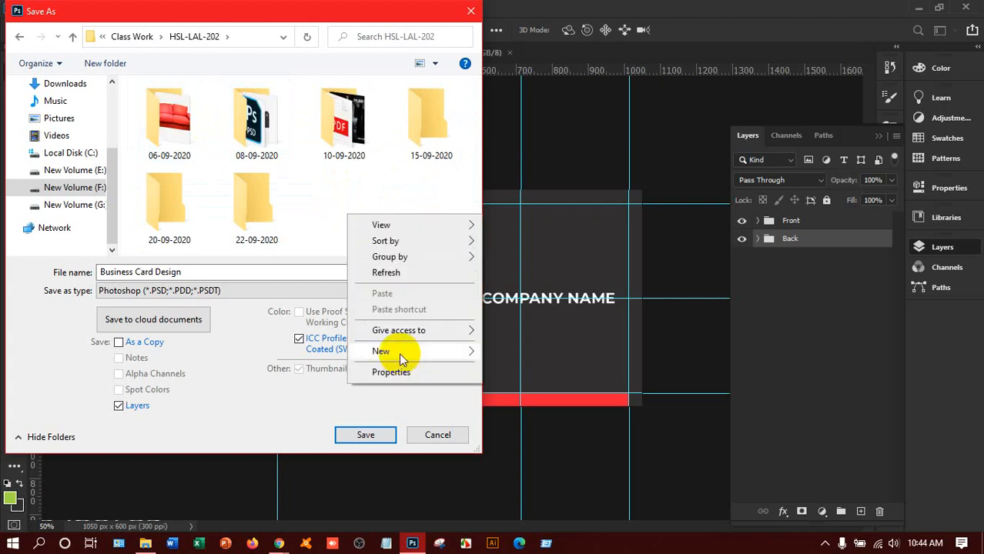
click(473, 351)
click(515, 353)
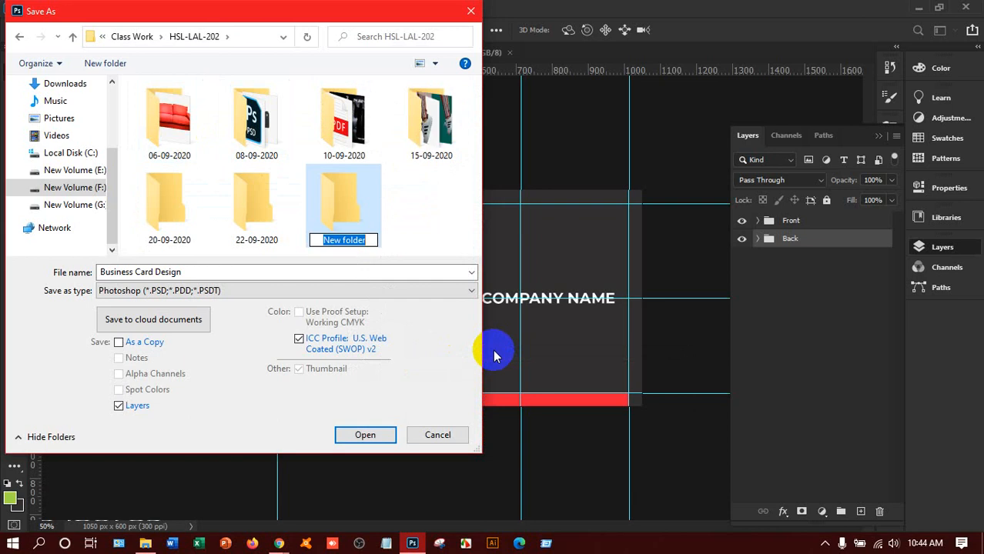
text(24-0)
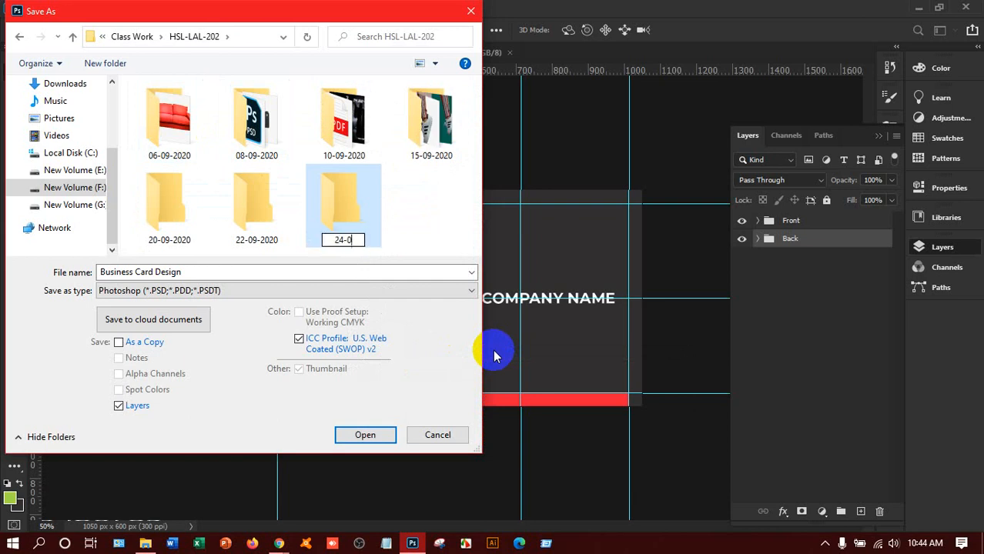
text(9-2020)
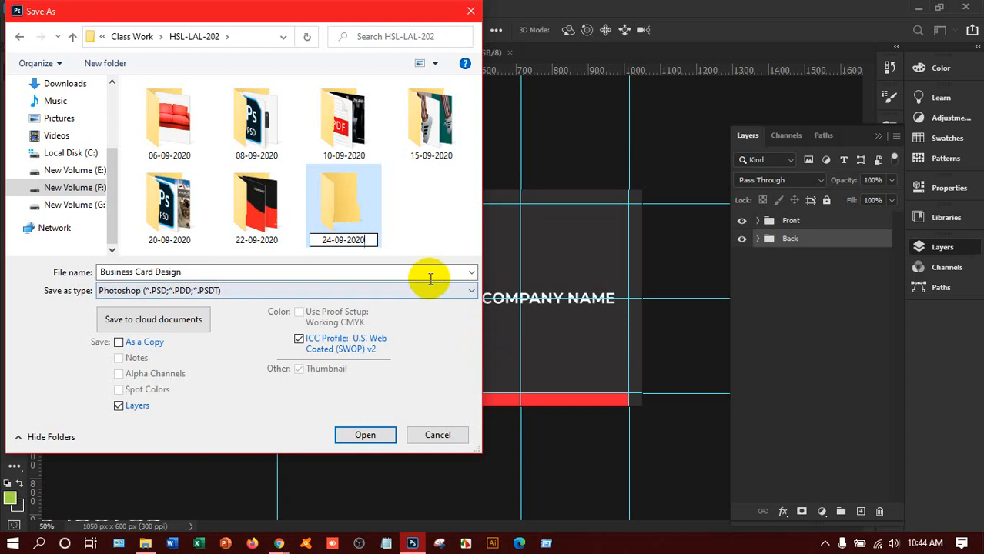
click(364, 200)
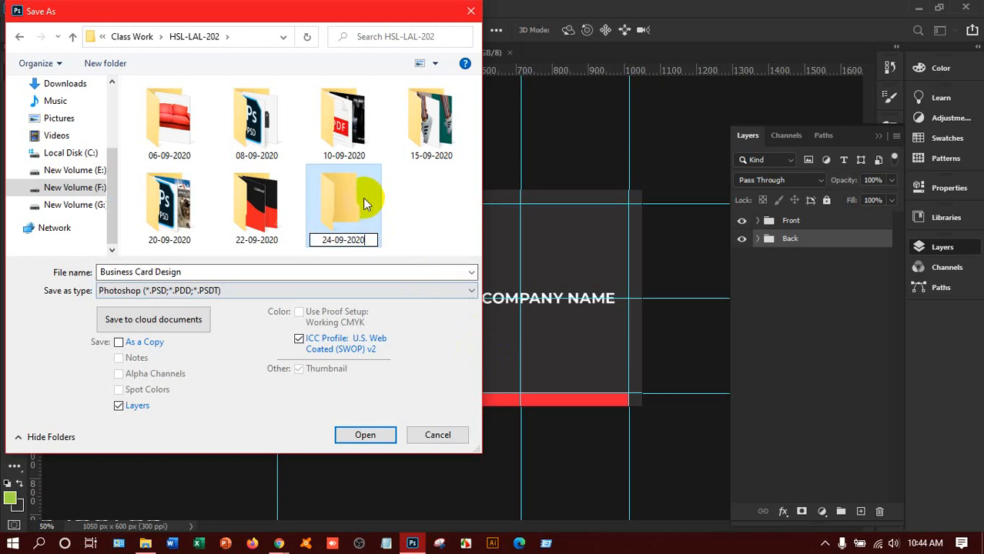
key(Return)
double_click(354, 195)
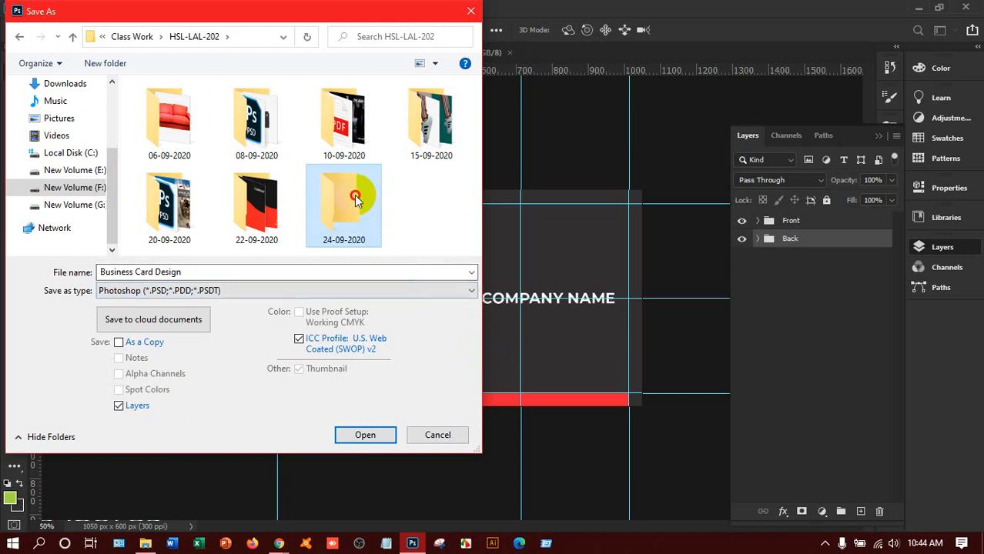
Step: Save Business Card Design as a PSD in the 24-09-2020 folder
click(188, 273)
click(188, 273)
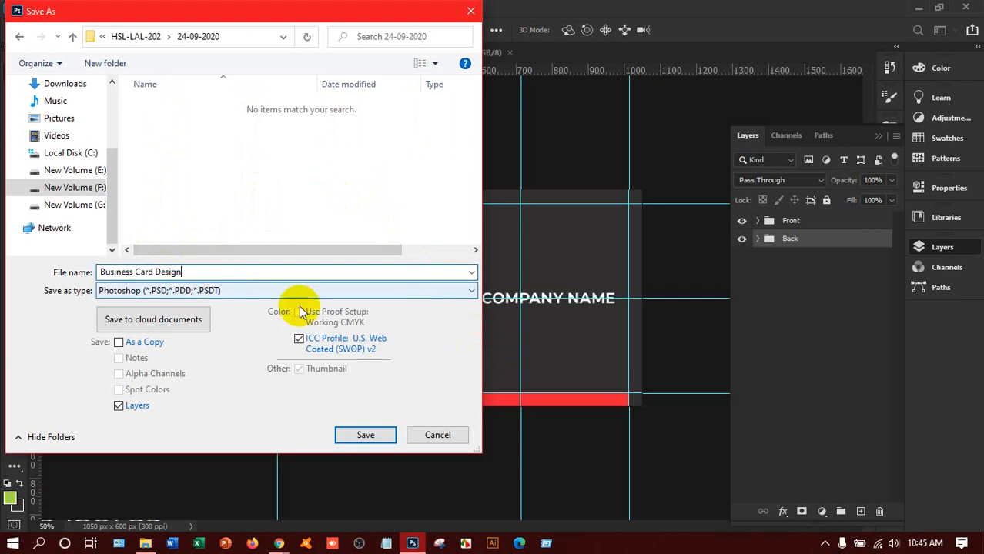
click(363, 434)
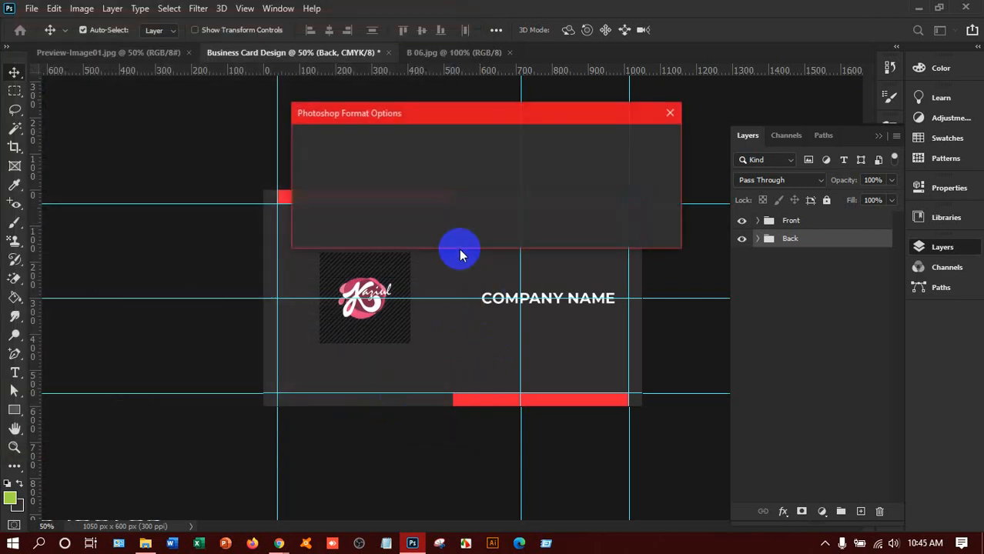
Step: Accept the Photoshop Format Options and attempt File > Export > Quick Export as PNG
click(649, 145)
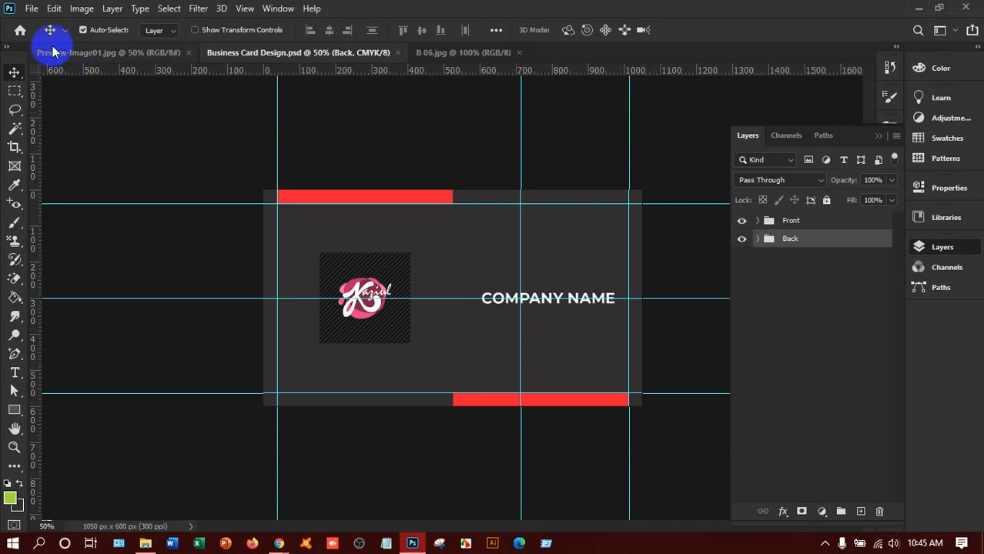
click(32, 9)
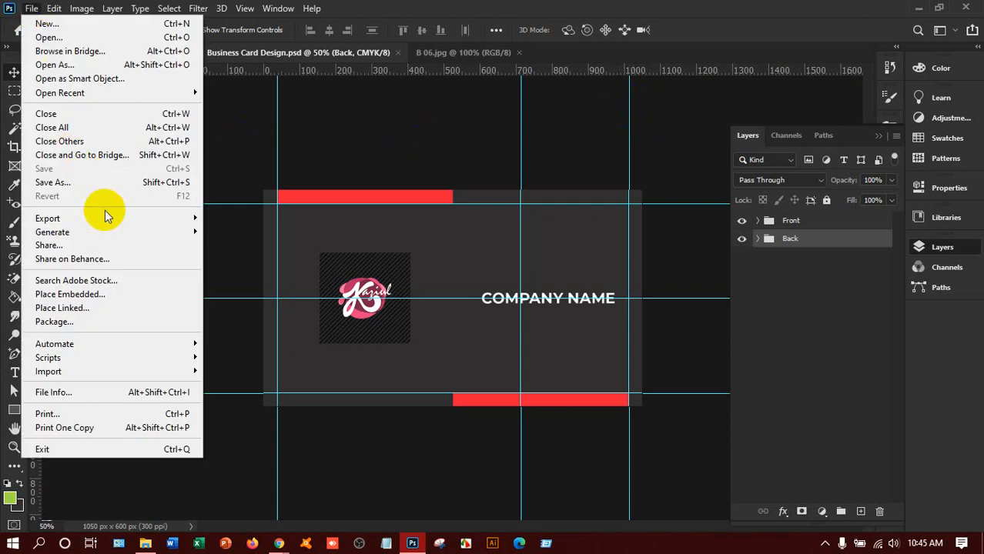
mouse_move(106, 218)
click(247, 223)
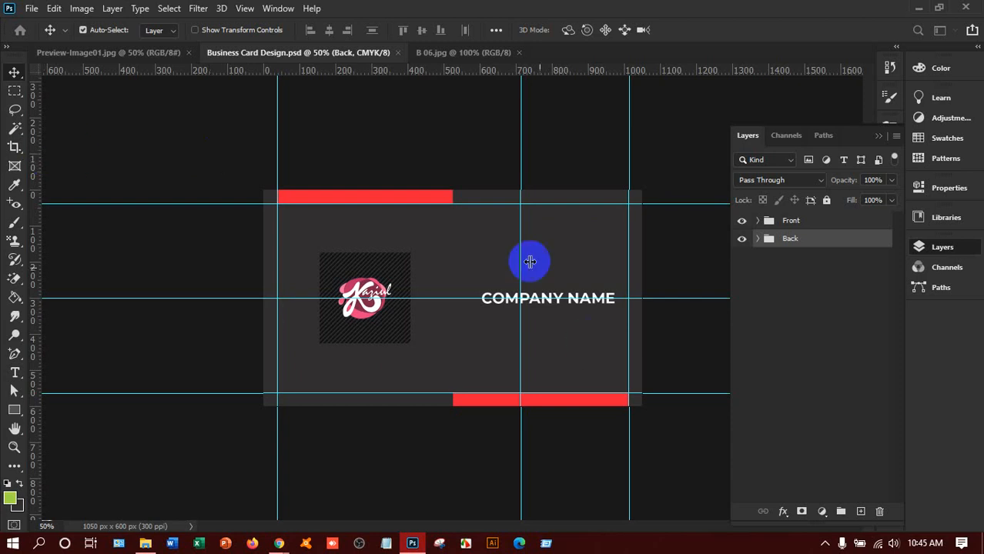
Step: Export the card's front via Export As as a 1050×600 PNG named 'Business Card Design Front'
click(32, 9)
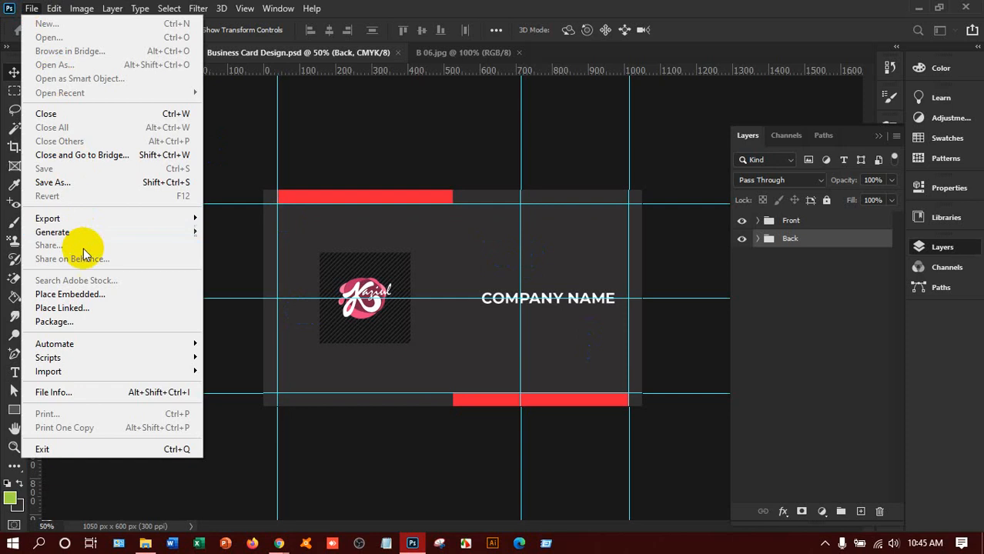
mouse_move(79, 219)
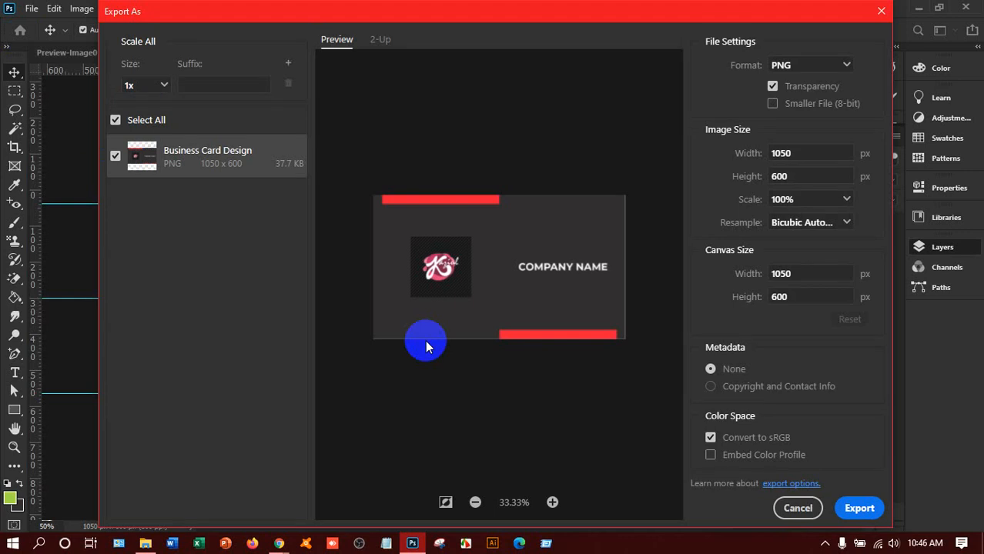
click(859, 508)
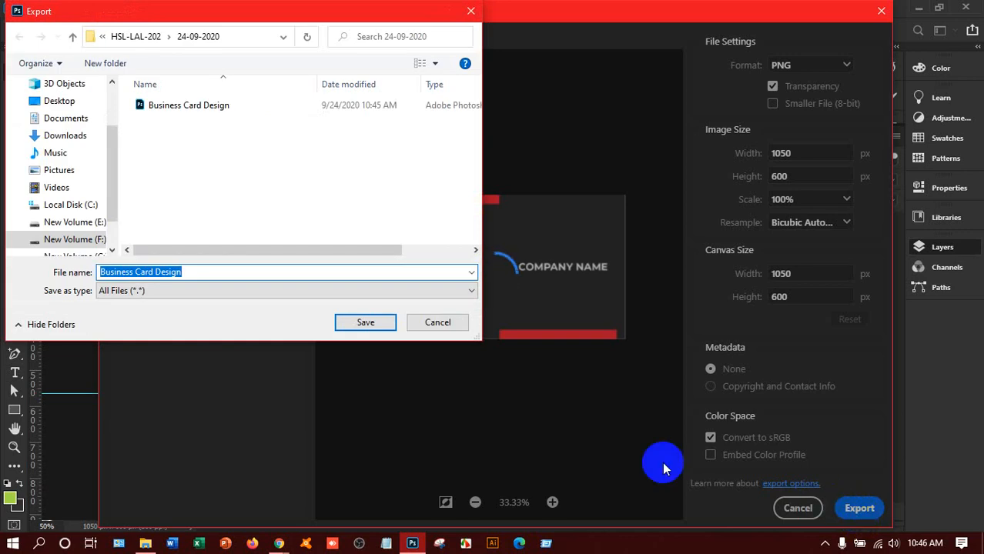
click(215, 271)
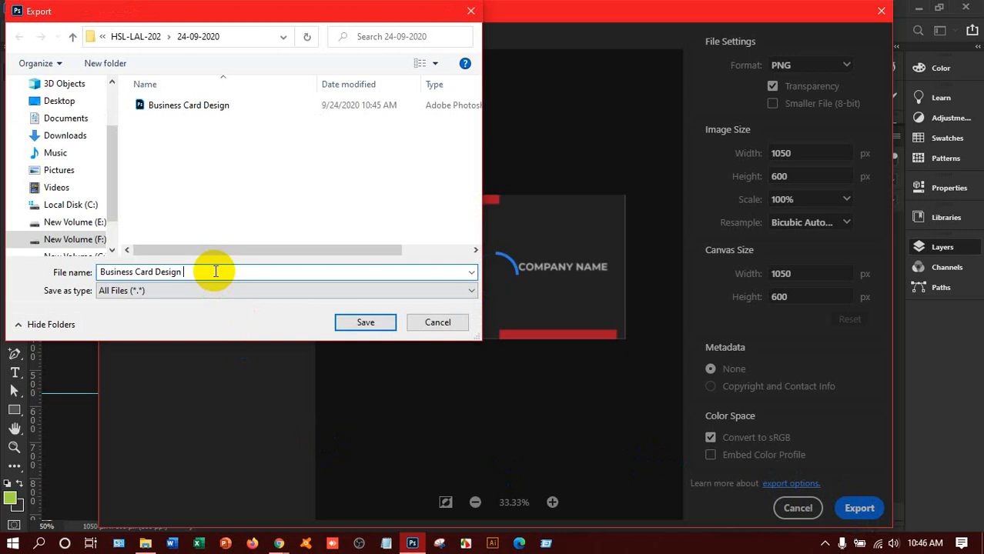
text(Front)
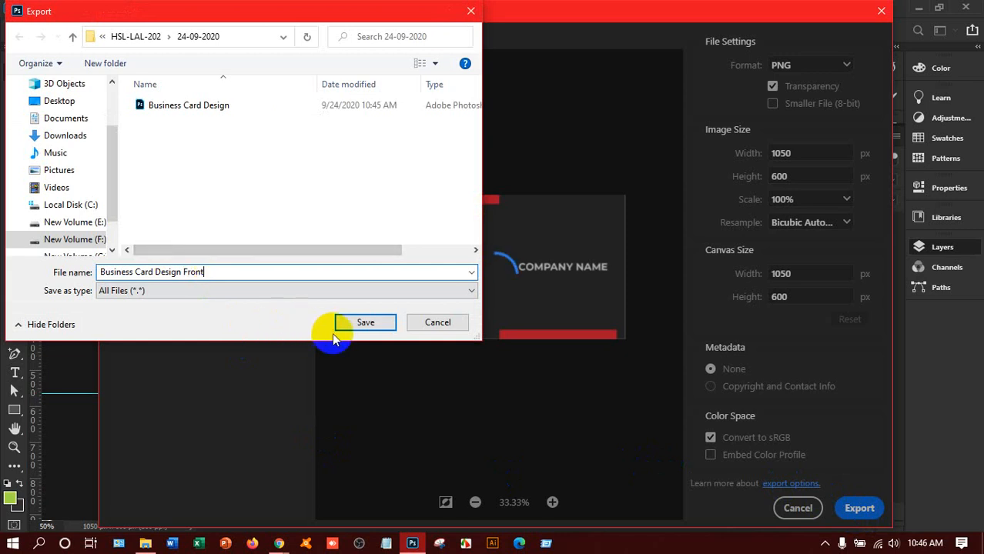
click(352, 319)
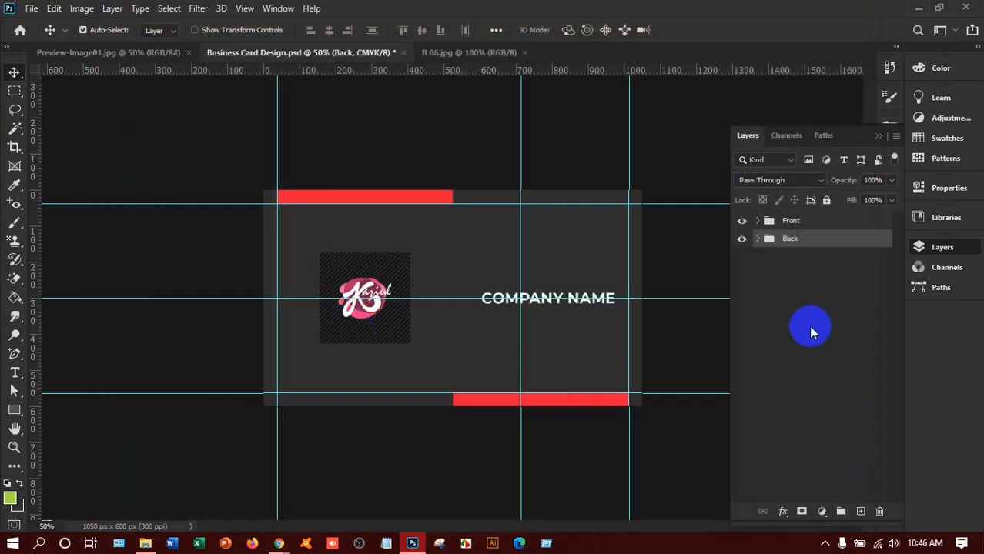
Step: Hide the Front group to show the card's back and bring up the Export As settings
click(743, 222)
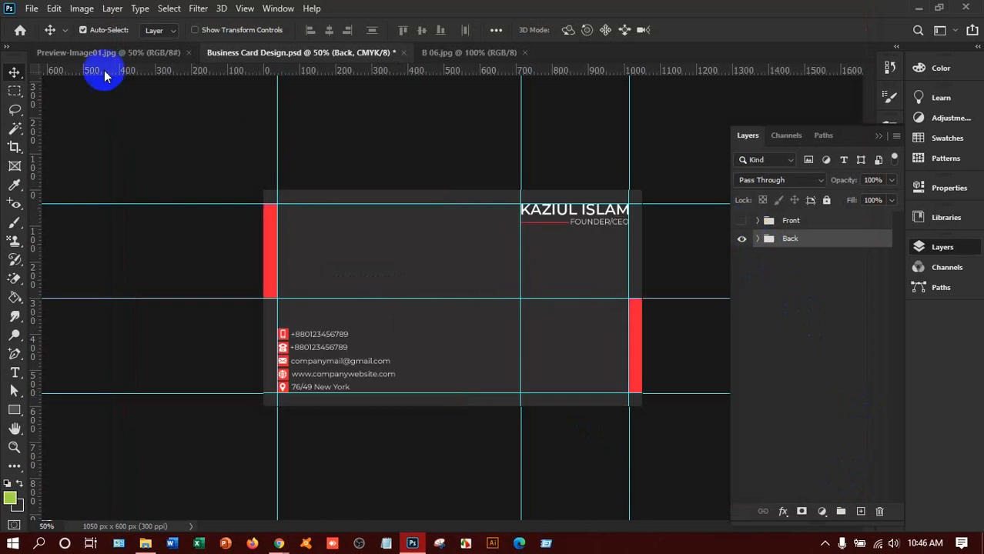
click(31, 9)
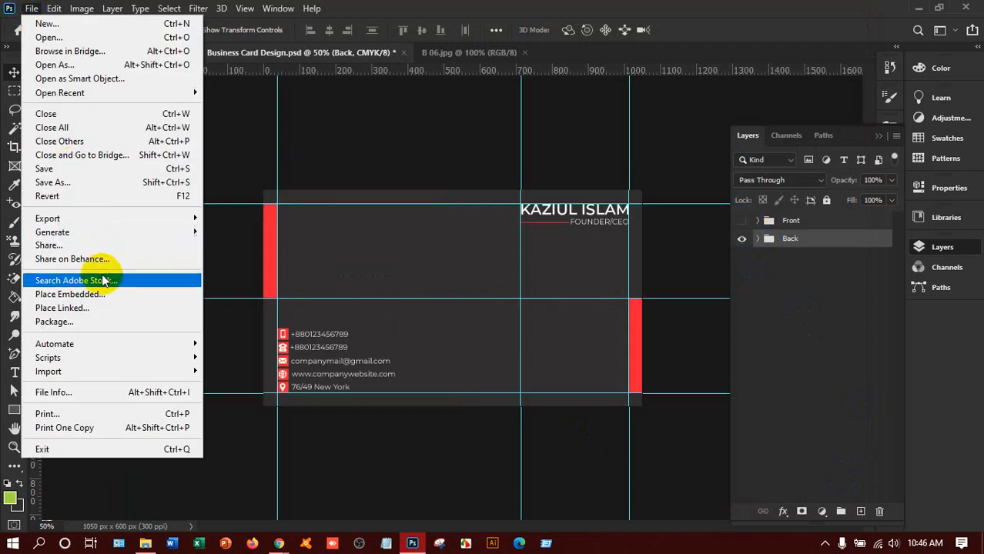
mouse_move(98, 219)
click(233, 231)
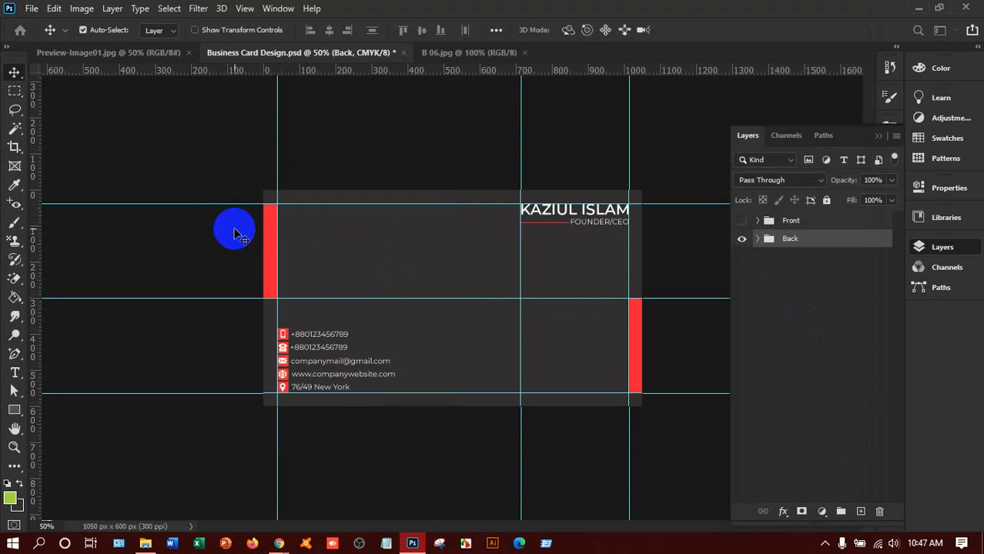
key(ctrl+alt+shift+w)
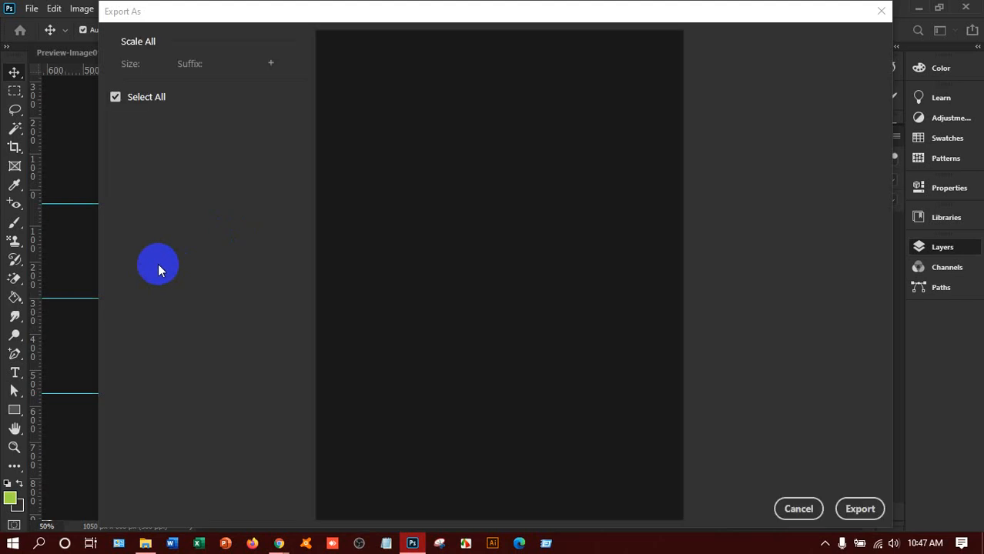
Step: Export the back as a PNG named 'Business Card Design Back' in the same folder
click(848, 512)
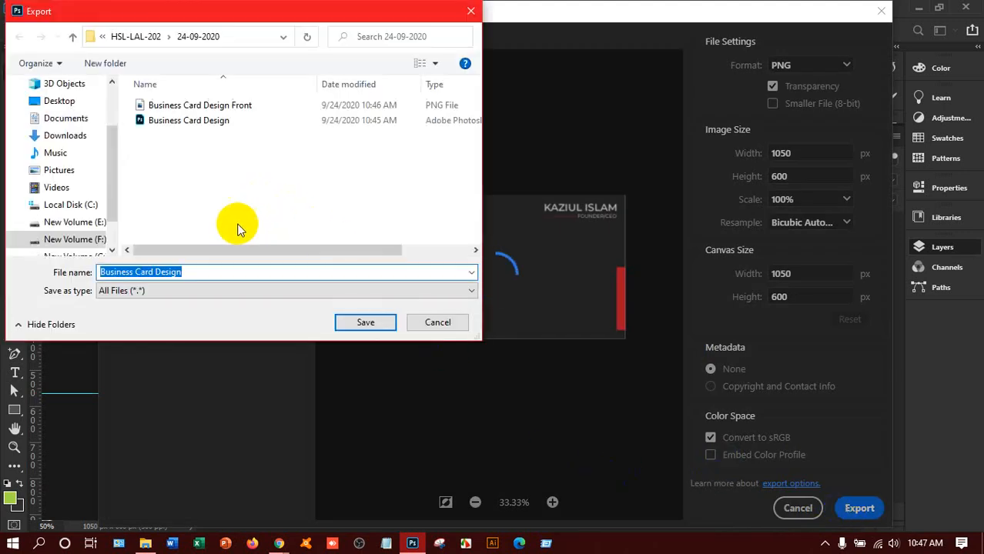
click(225, 272)
text(Back)
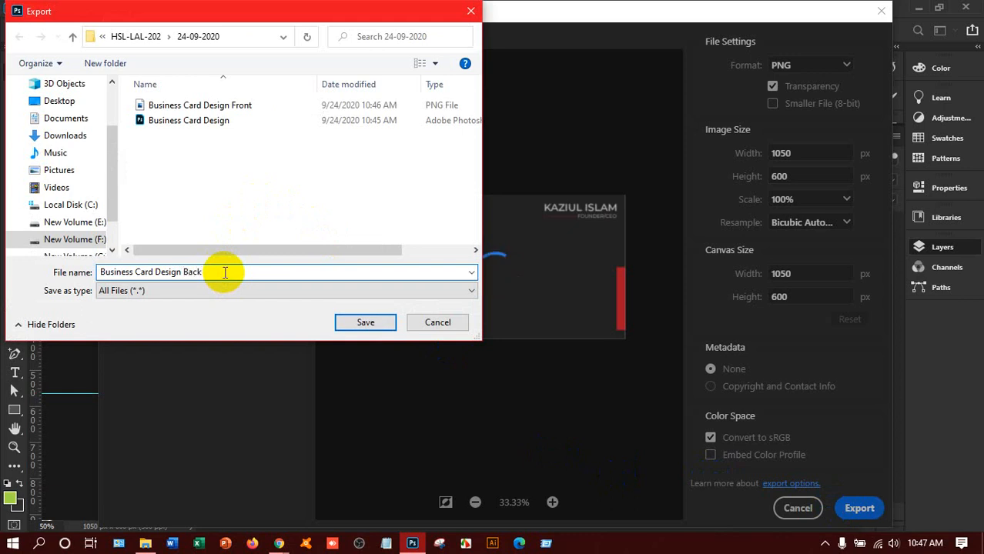
click(358, 322)
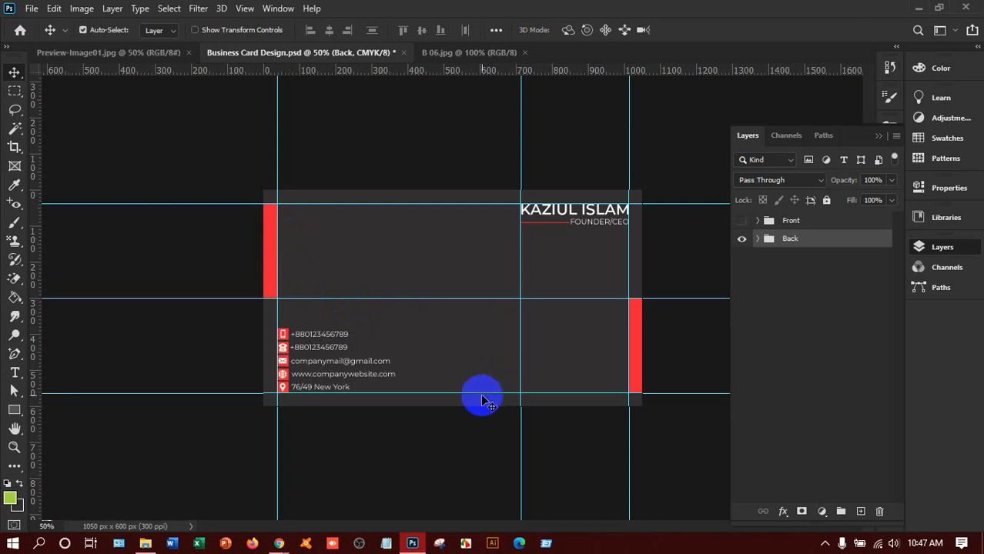
click(473, 546)
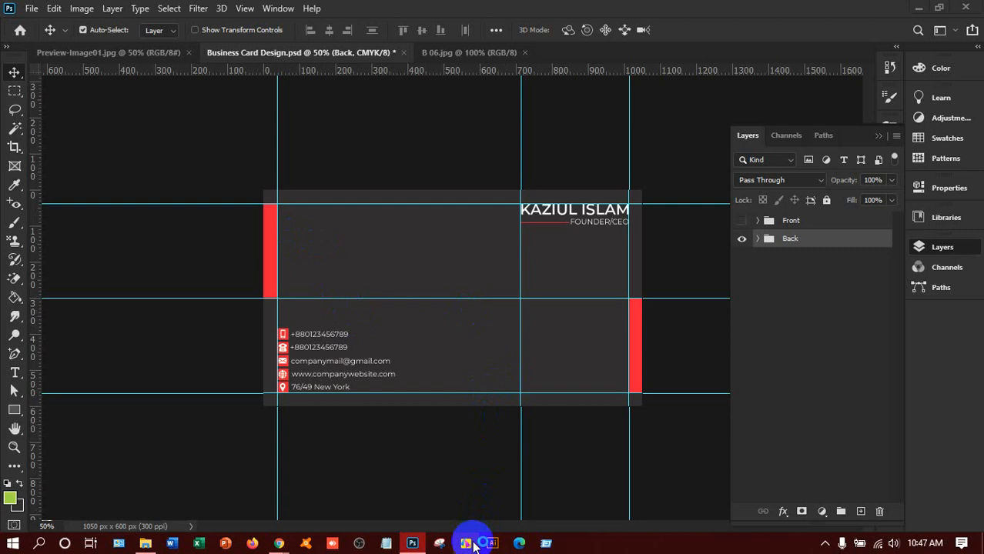